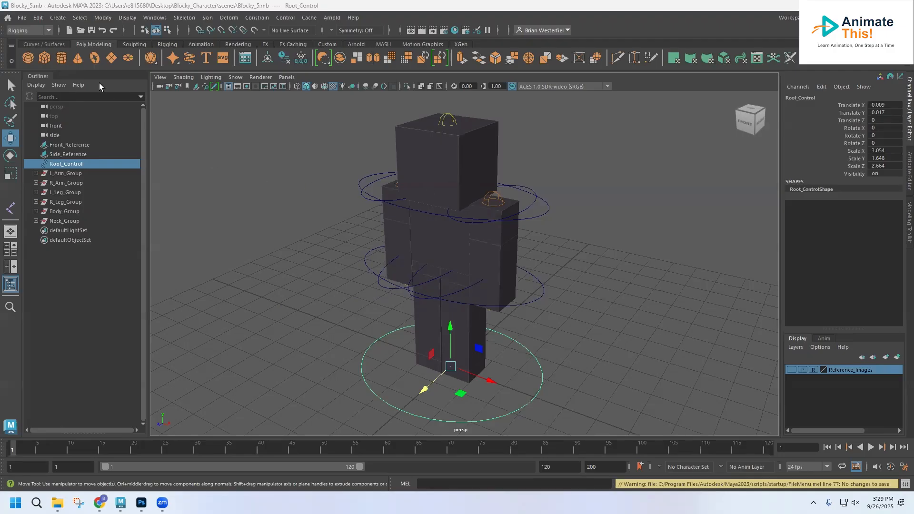
Set the current project to the Blocky_Character folder on the Desktop.
left_click(22, 18)
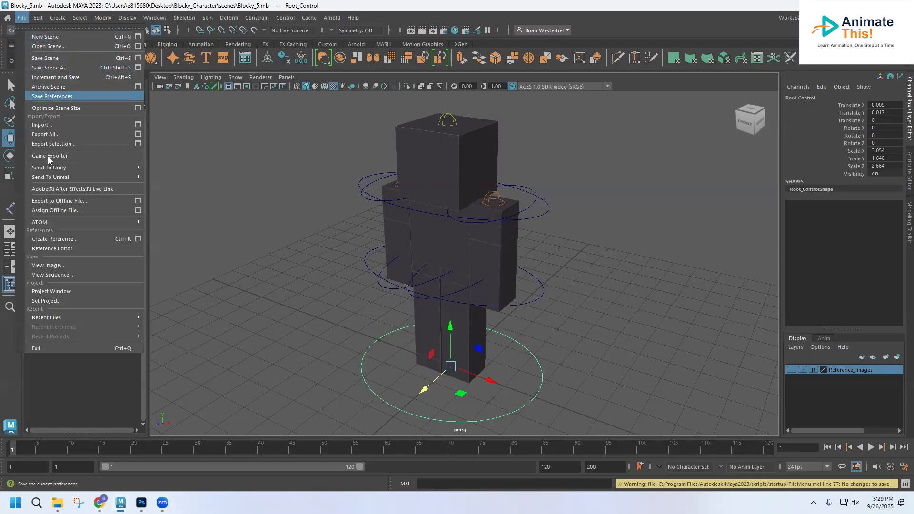
left_click(63, 301)
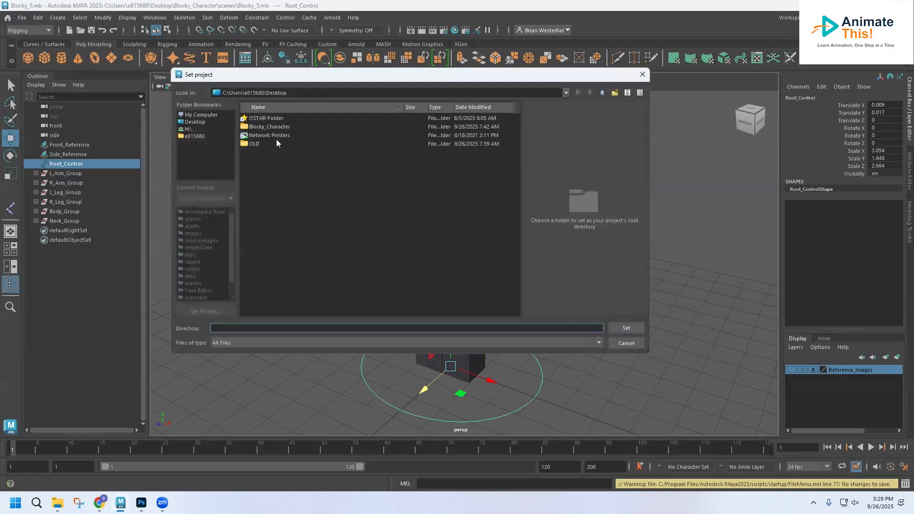
left_click(268, 127)
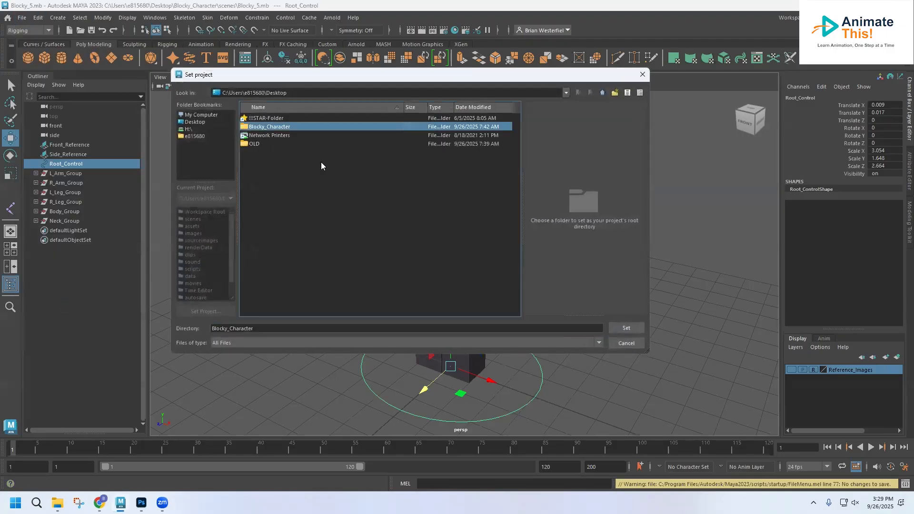
left_click(617, 328)
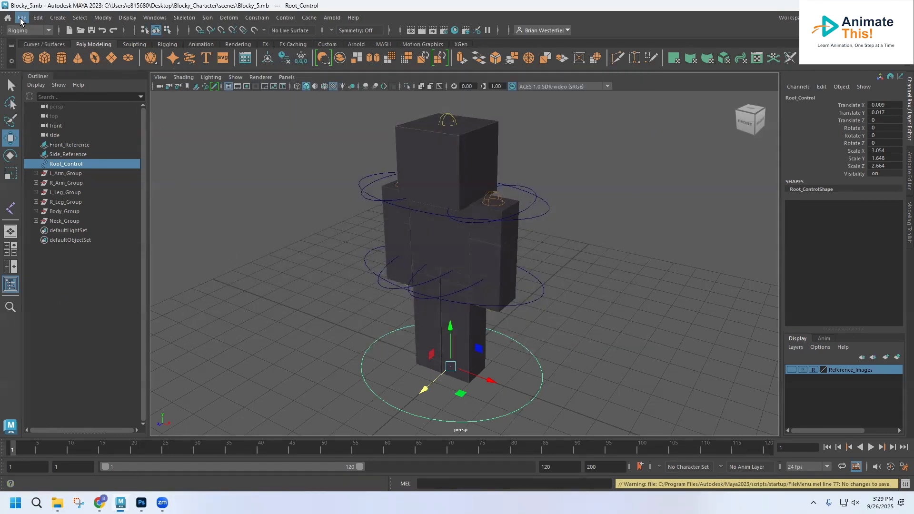
Open the scene file Blocky_5.mb from the project's scenes folder.
left_click(22, 18)
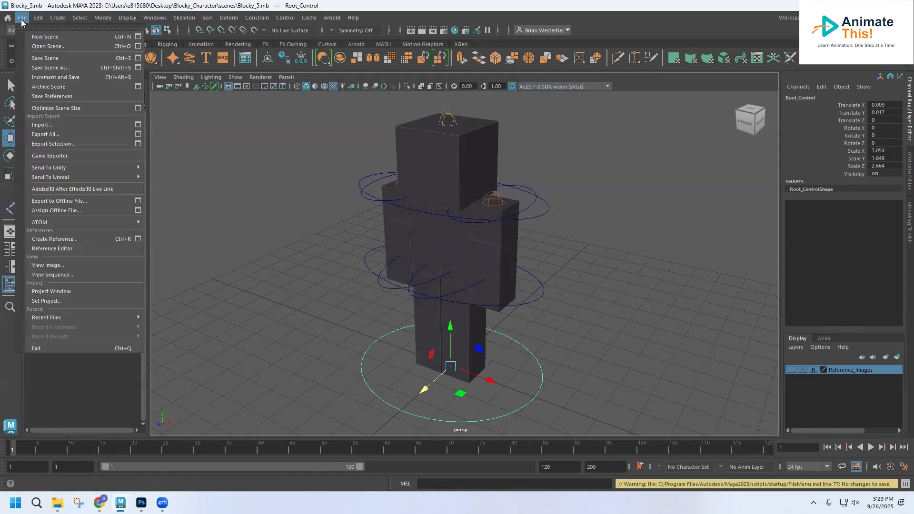
left_click(47, 46)
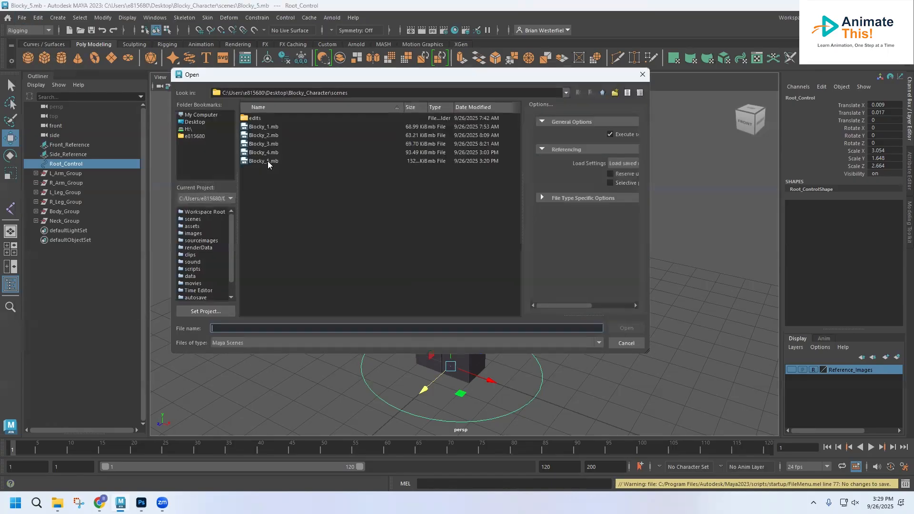
double_click(257, 161)
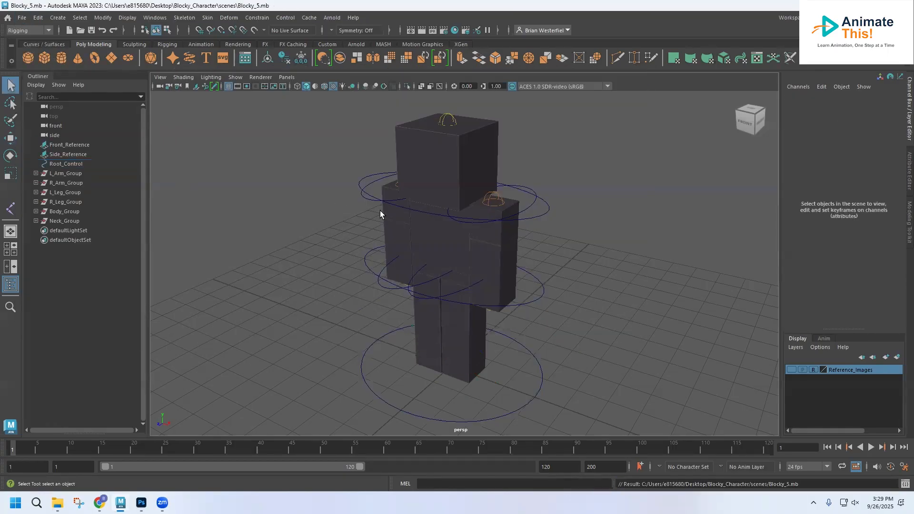
Save the scene under the new name Blocky_6.mb in the scenes folder.
left_click(21, 19)
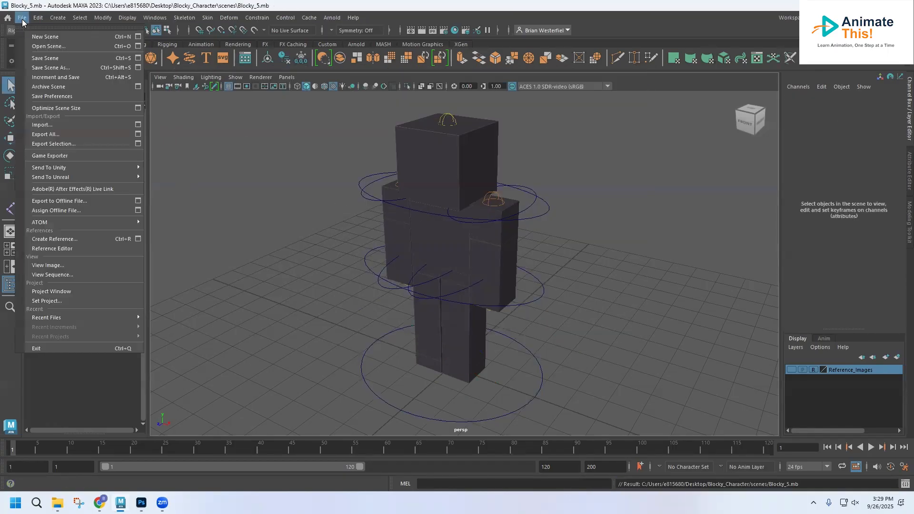
left_click(40, 68)
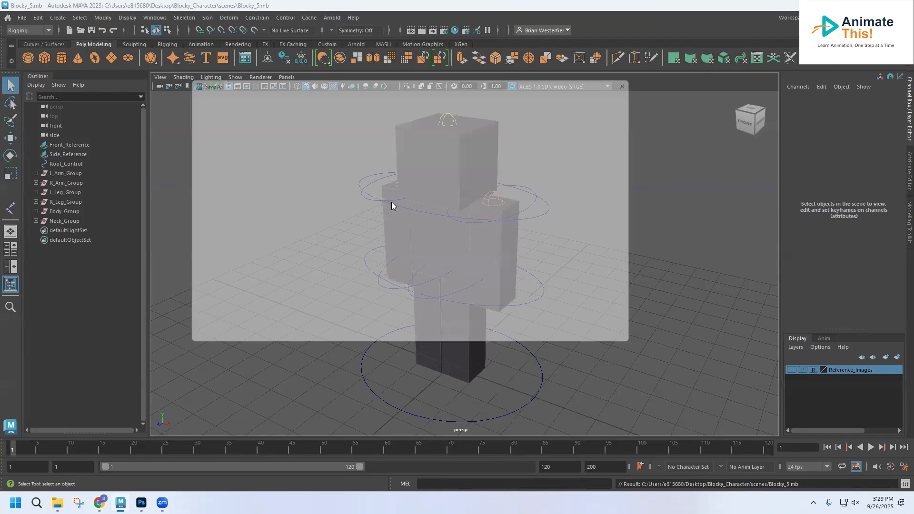
left_click(233, 328)
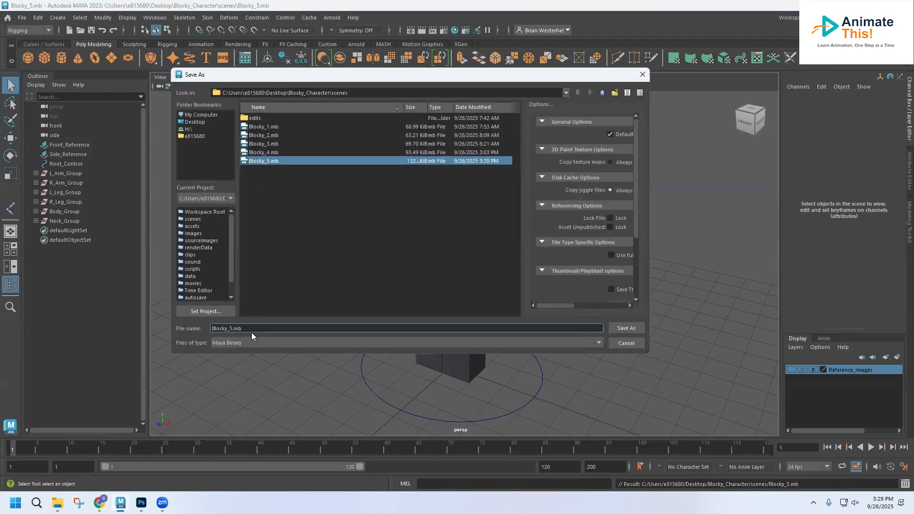
key("BackSpace")
type("6")
key("Return")
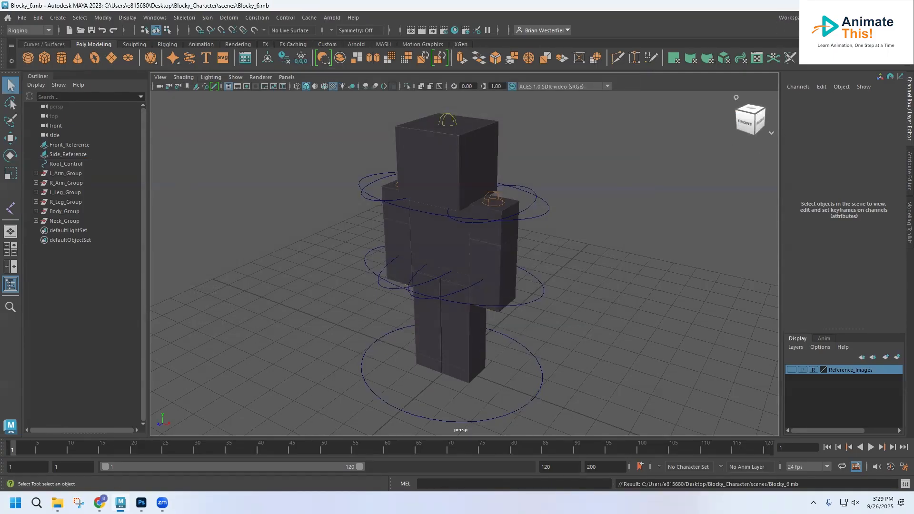
Reset the current workspace and switch the menu set to Modeling.
left_click(852, 18)
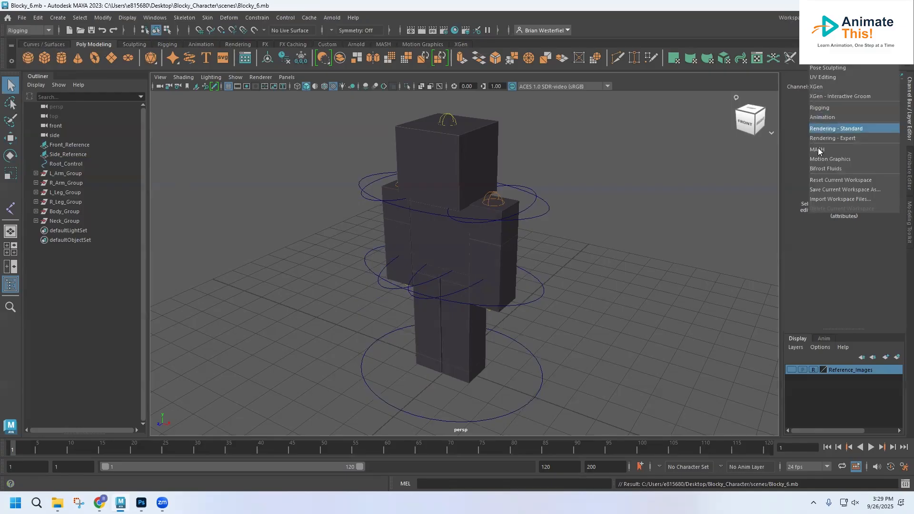
left_click(819, 179)
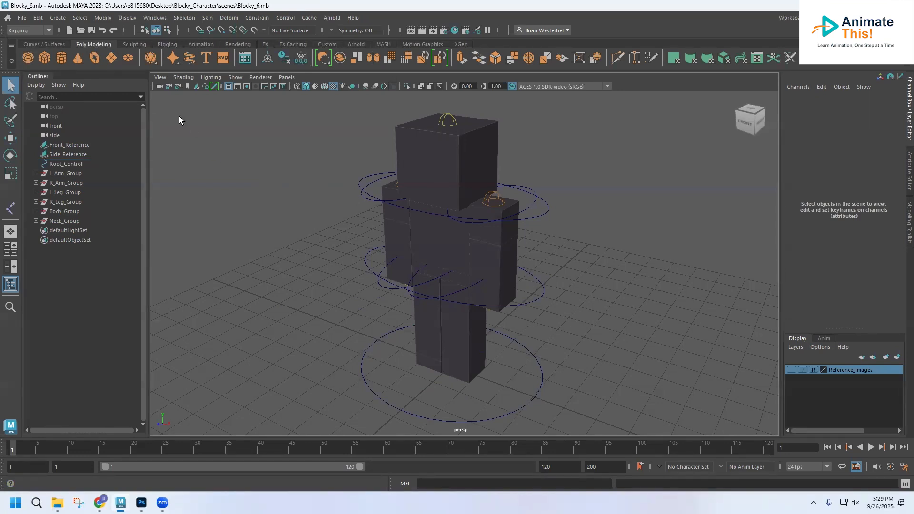
left_click(28, 31)
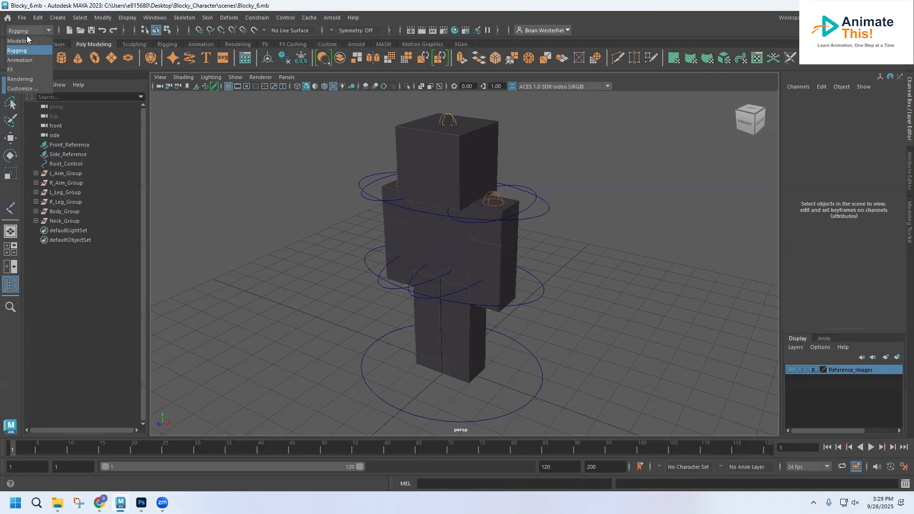
left_click(27, 42)
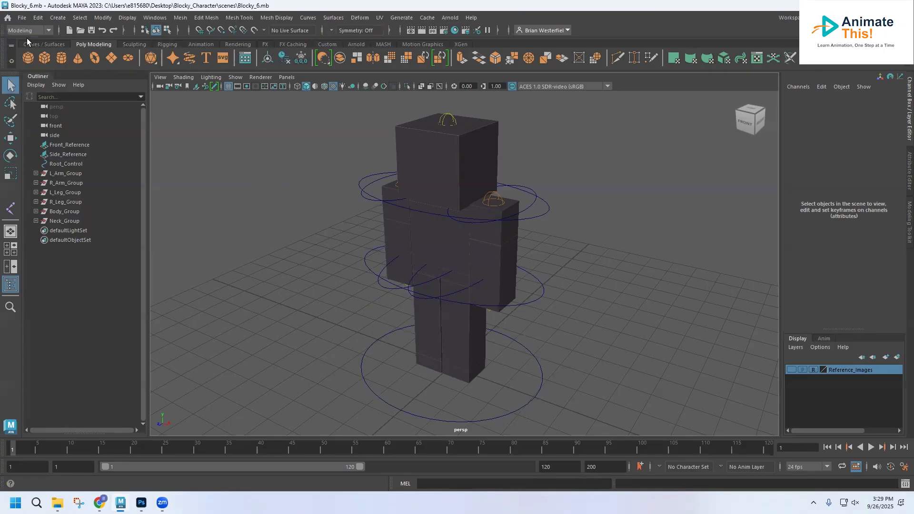
Open the UV Editor, narrow its window and place it beside the character so the model can still be selected.
left_click(380, 19)
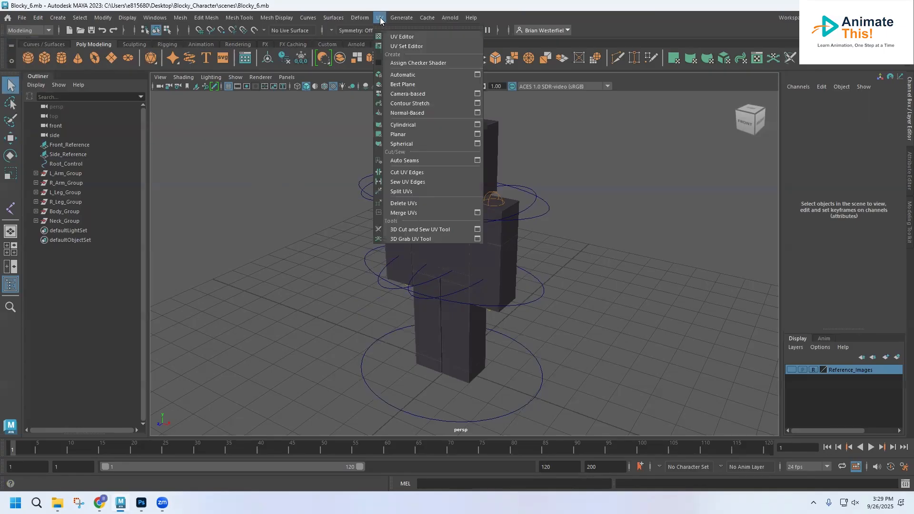
left_click(396, 37)
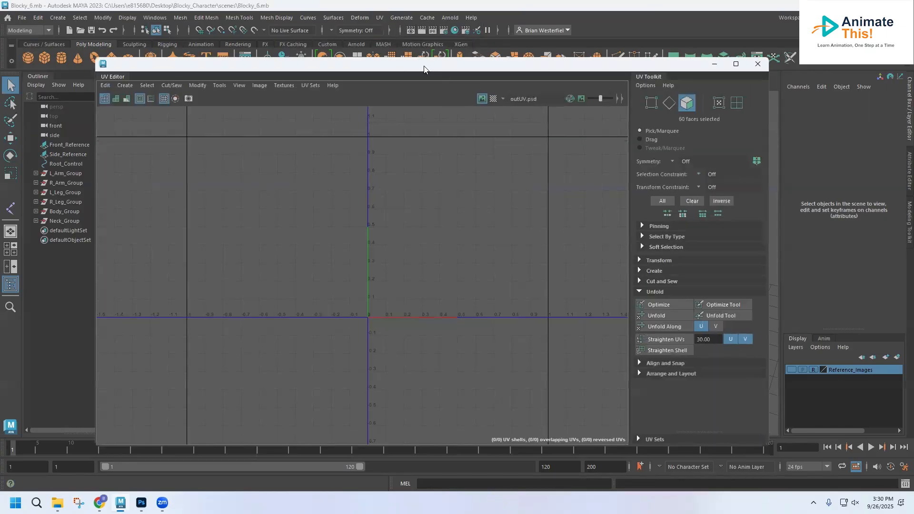
left_click_drag(423, 69, 483, 88)
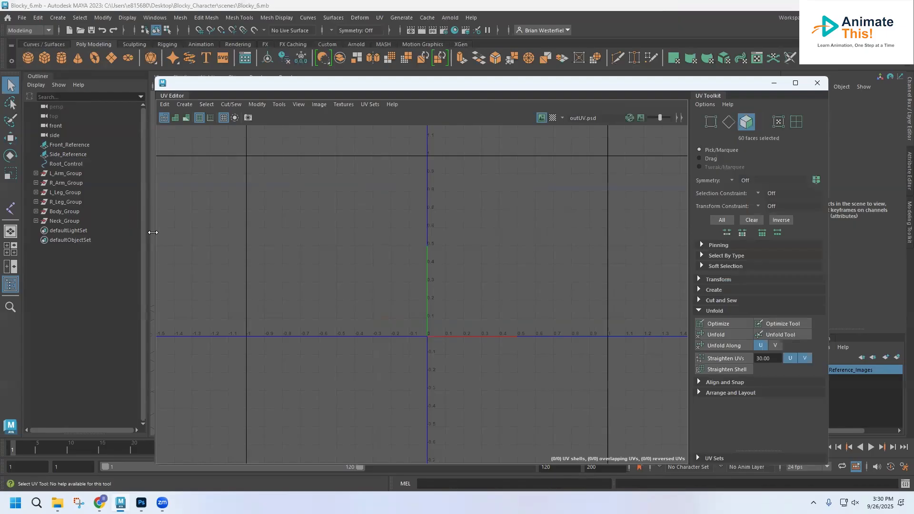
left_click_drag(152, 232, 398, 232)
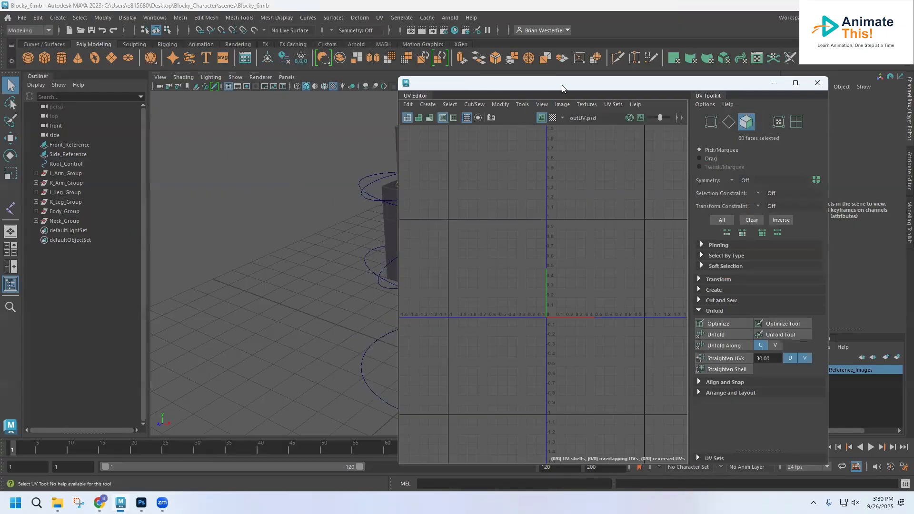
left_click_drag(561, 88, 645, 69)
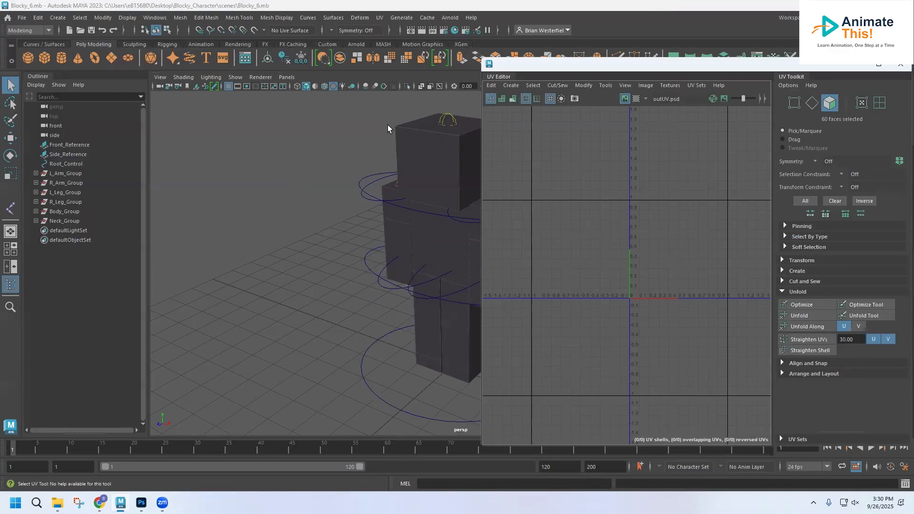
left_click(409, 143)
left_click(411, 150)
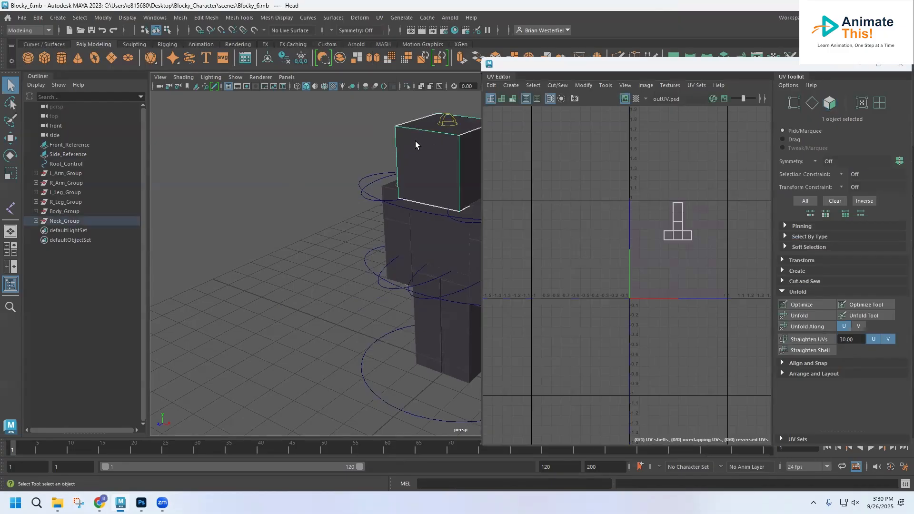
left_click(391, 231, "shift")
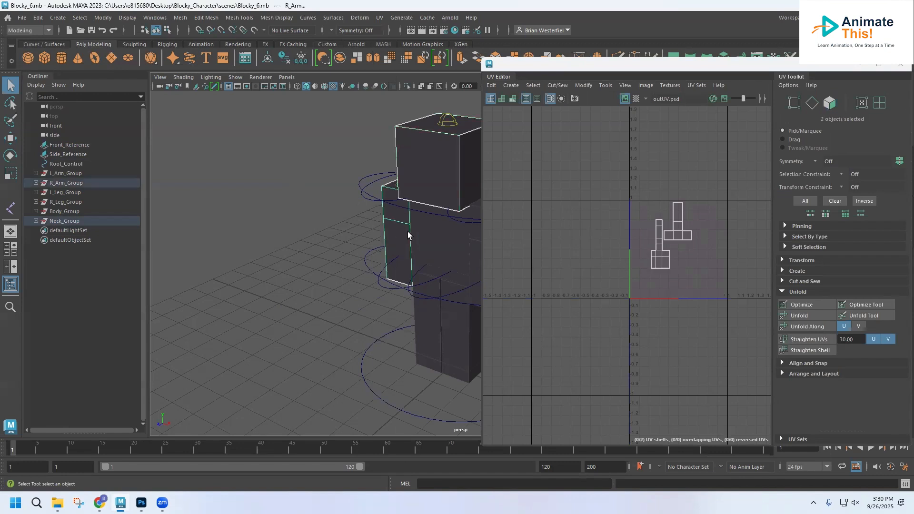
left_click(440, 237, "shift")
left_click(475, 288, "shift")
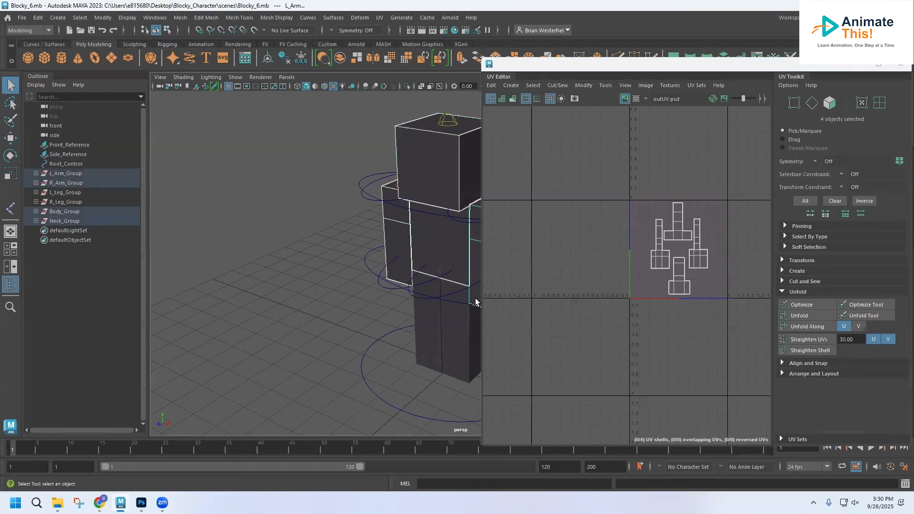
left_click(435, 350, "shift")
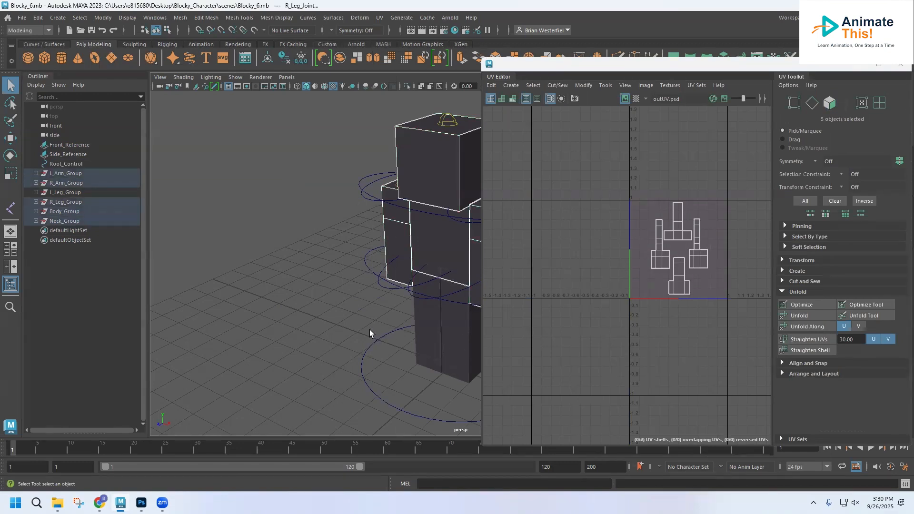
left_click(352, 327)
Select both legs, both arms, the body and the head together to display their UV shells.
left_click(421, 335)
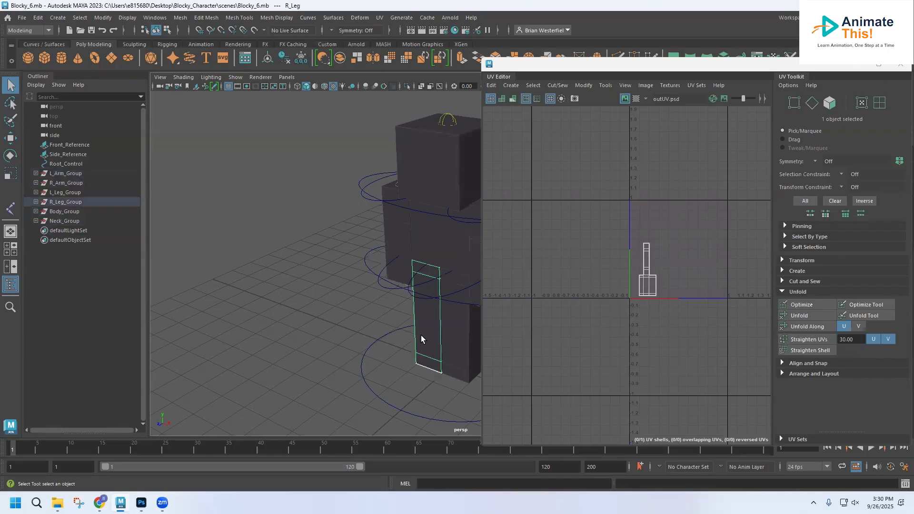
left_click(451, 340, "shift")
left_click(470, 244, "shift")
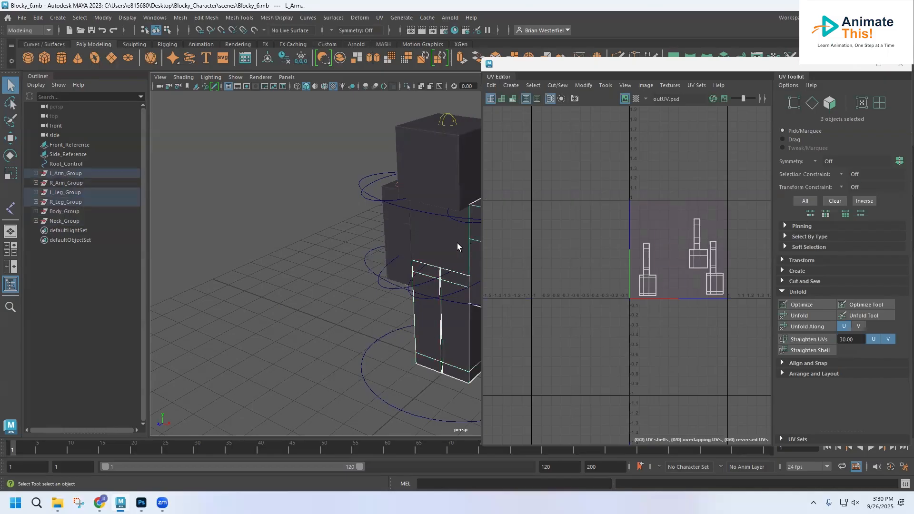
left_click(417, 233, "shift")
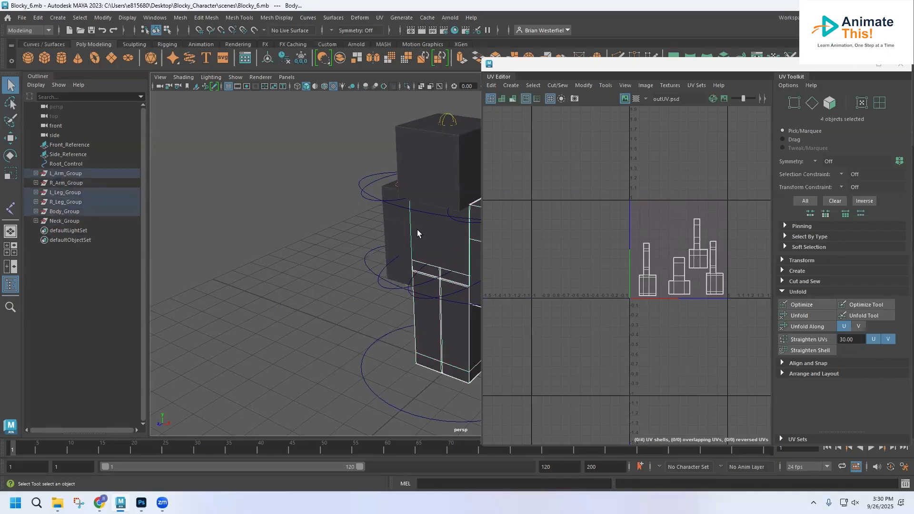
left_click(385, 230, "shift")
left_click(398, 150, "shift")
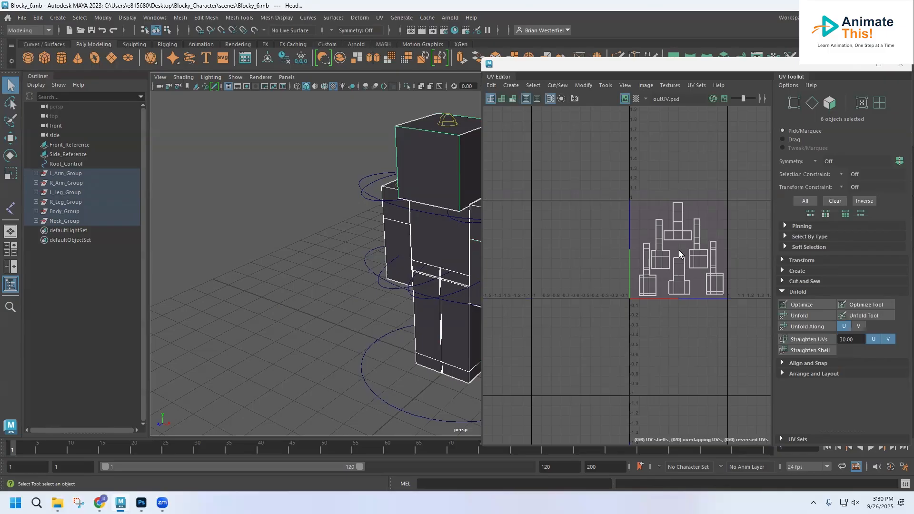
Switch the UV shells of the selected body parts to face selection mode in the UV Editor.
scroll(680, 254, "up", 3)
middle_click_drag(679, 255, 621, 262, "alt")
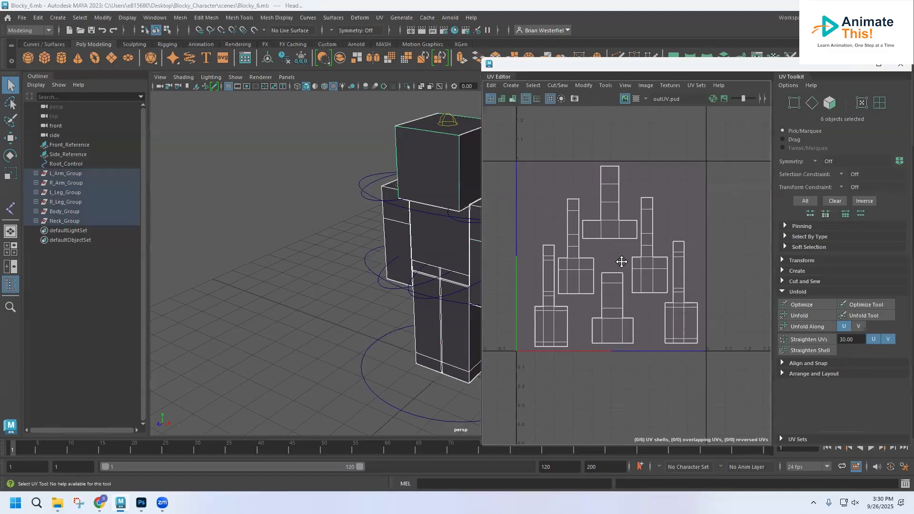
scroll(622, 264, "up", 1)
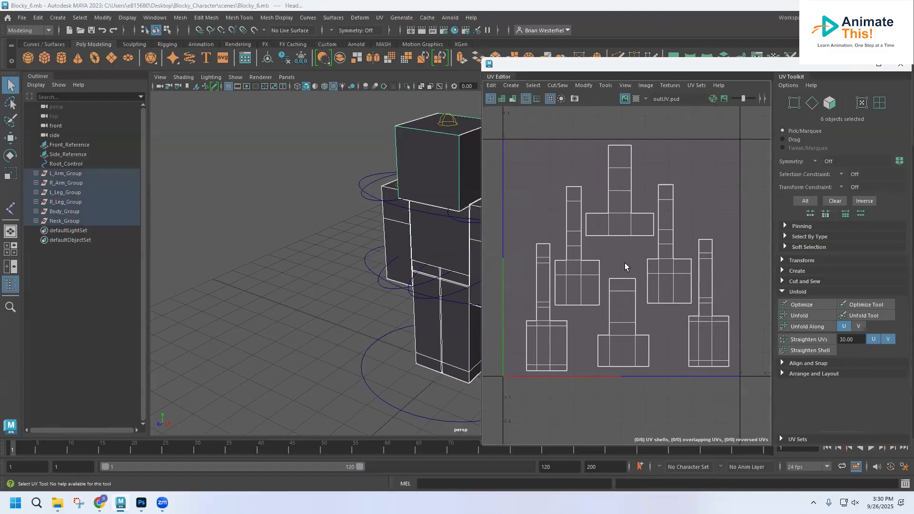
right_click_drag(625, 263, 626, 286)
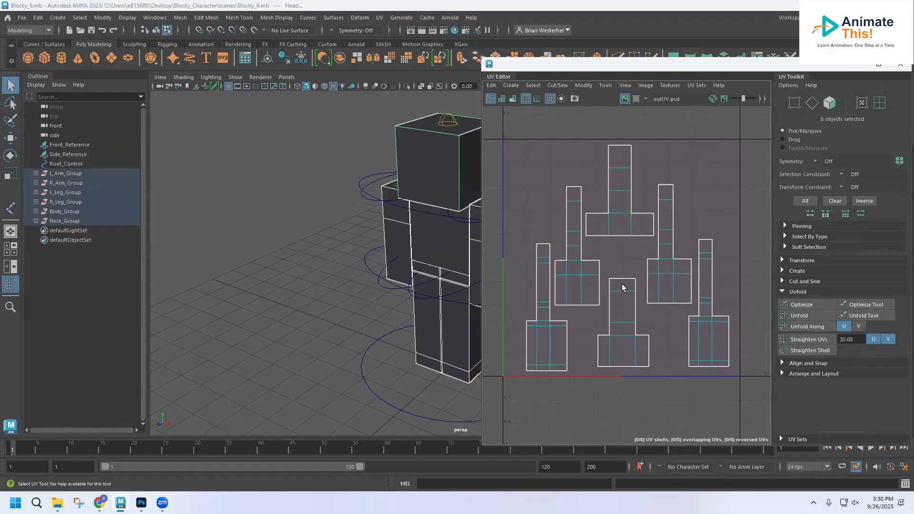
left_click(625, 228)
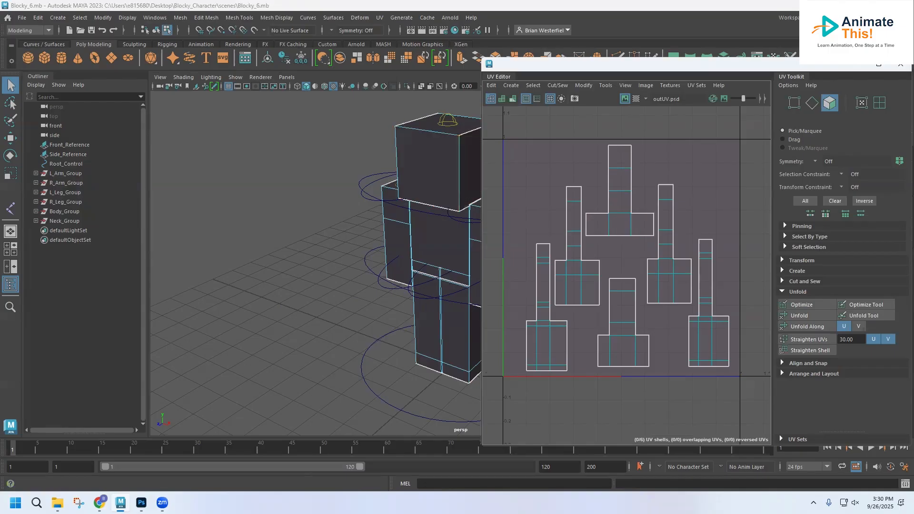
Switch to Photoshop and add a new layer above the Map layer in outUV.psd.
left_click(141, 503)
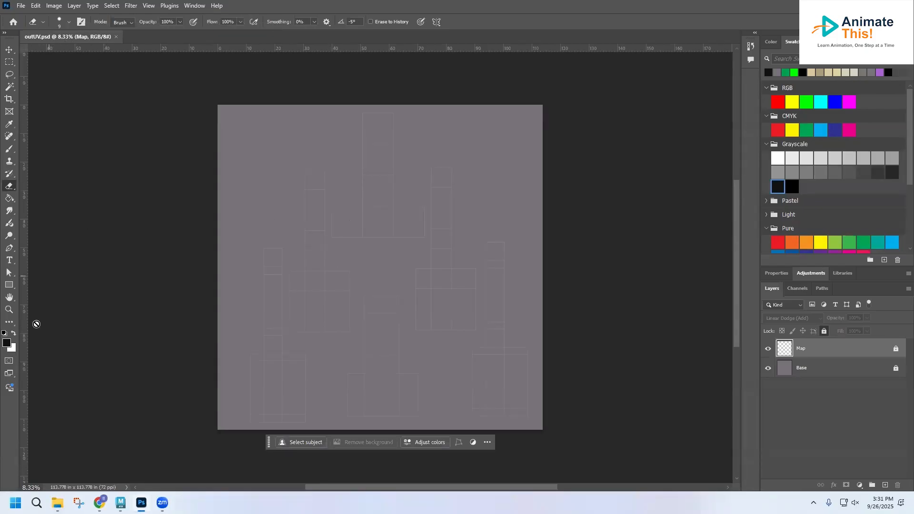
left_click(9, 309)
scroll(381, 220, "down", 1, "alt")
scroll(381, 219, "up", 4, "alt")
scroll(381, 219, "up", 1, "alt")
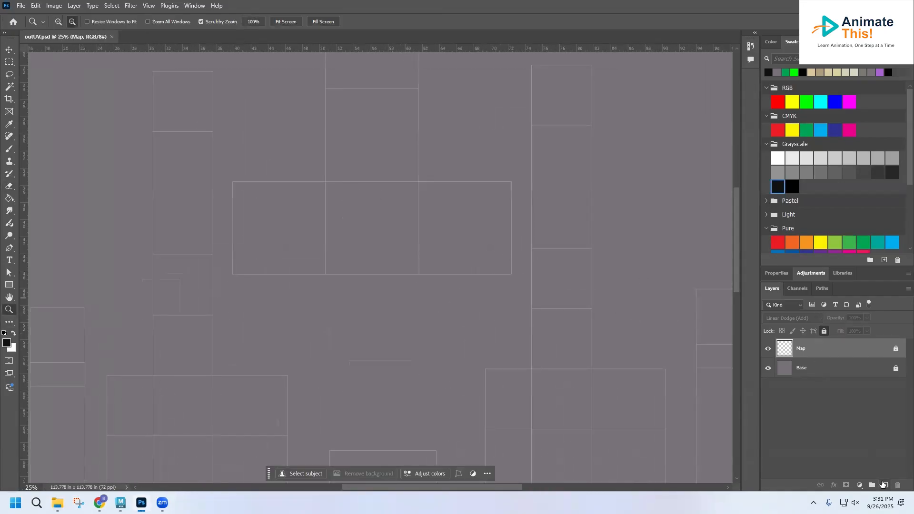
left_click(883, 485)
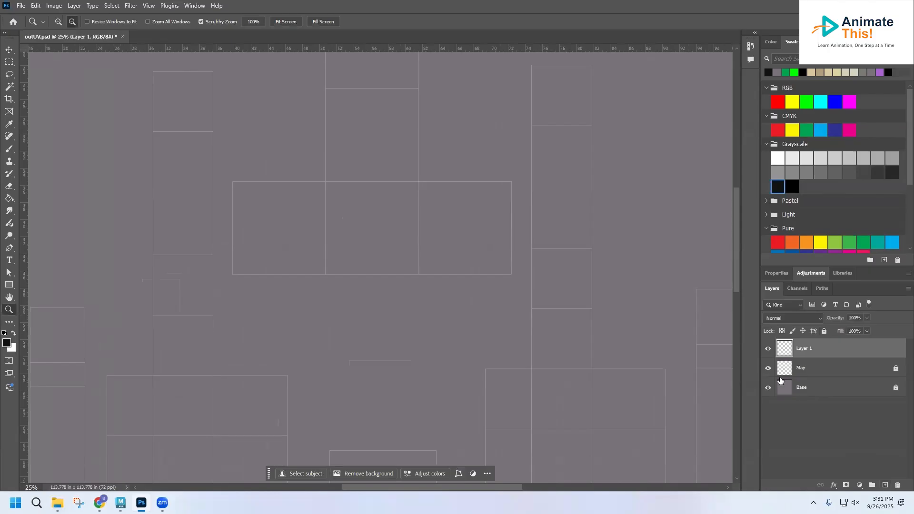
Paint two eyes and a smiling mouth in dark grey with the Brush on the head shell's front square, and save outUV.psd.
left_click(10, 149)
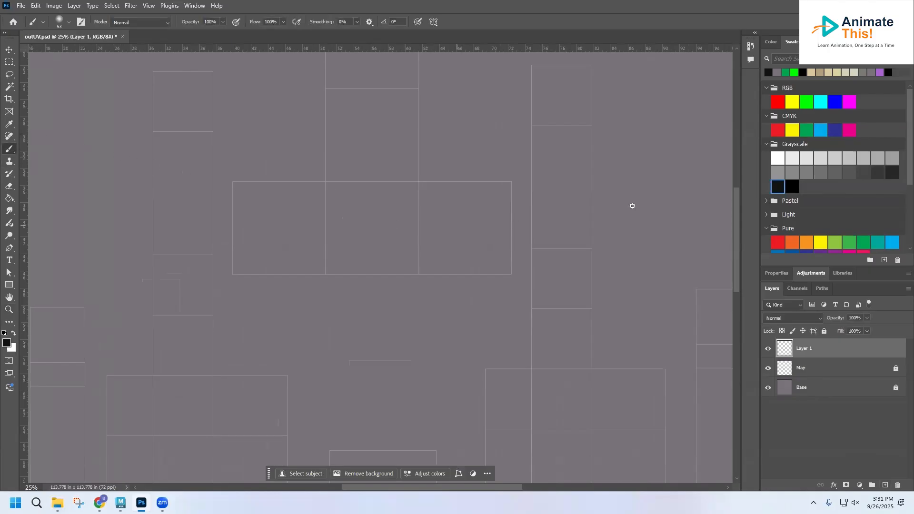
left_click(889, 173)
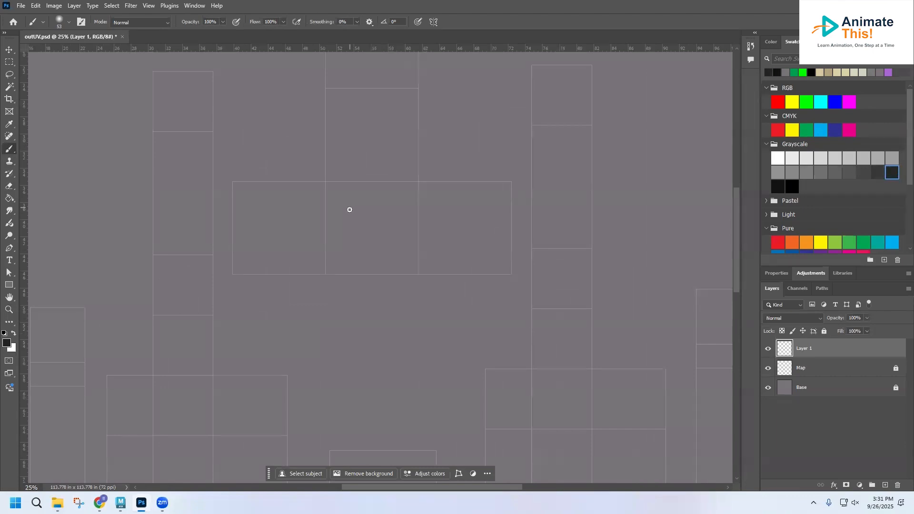
mouse_move(350, 210)
left_mouse_down()
mouse_move(349, 224)
mouse_move(377, 226)
mouse_move(378, 236)
mouse_move(340, 247)
mouse_move(381, 251)
mouse_move(394, 236)
left_mouse_up()
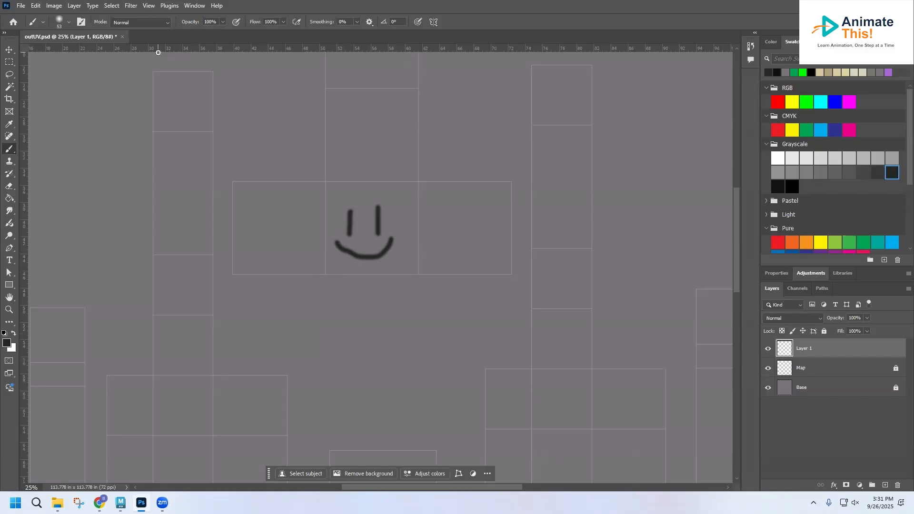
left_click(21, 6)
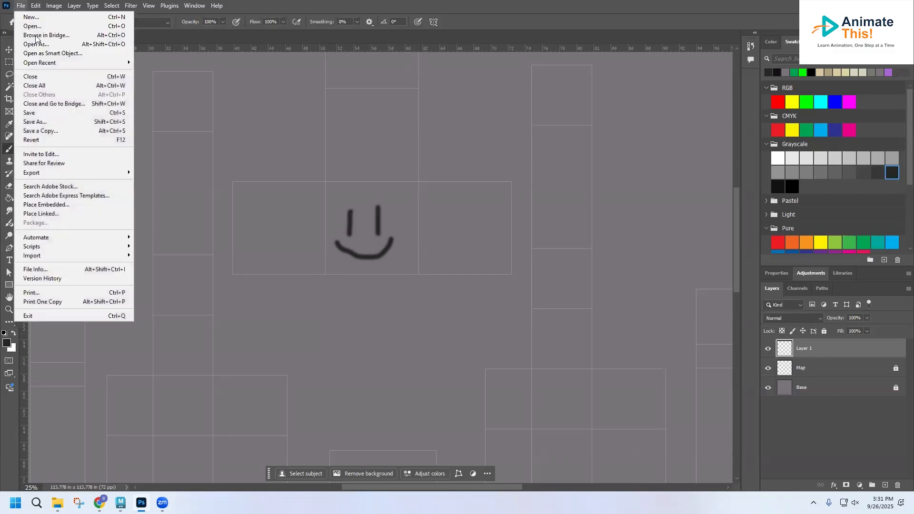
left_click(56, 111)
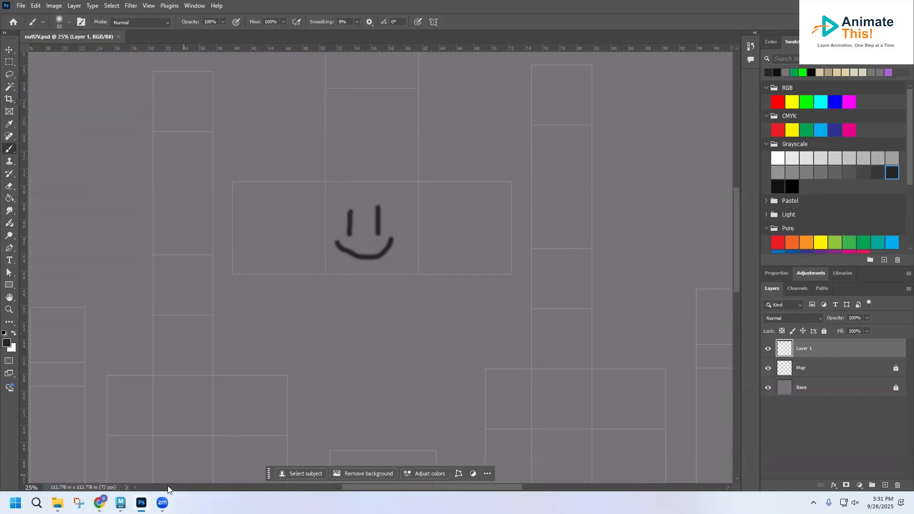
Switch to Maya, select the torso's front face, and examine the painted face and how the arm faces correspond to their UV shells.
left_click(120, 503)
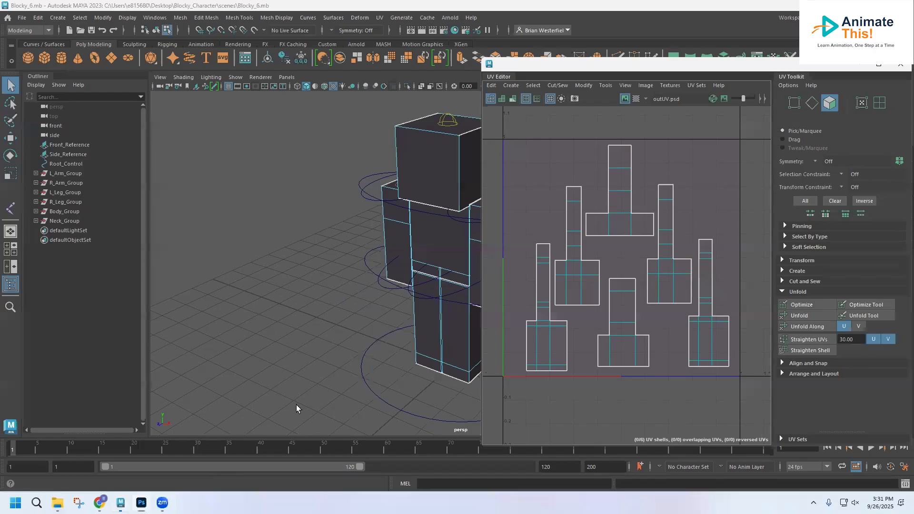
left_click(412, 240)
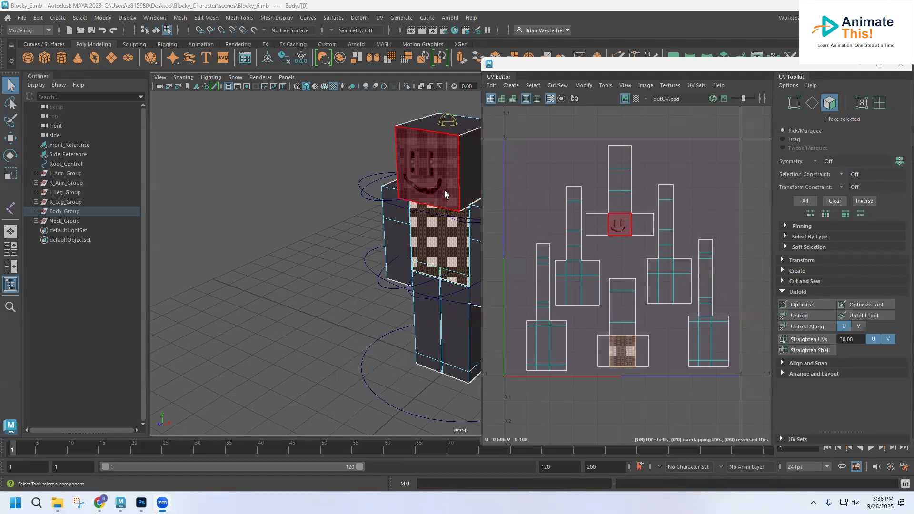
middle_click_drag(420, 235, 337, 229, "alt")
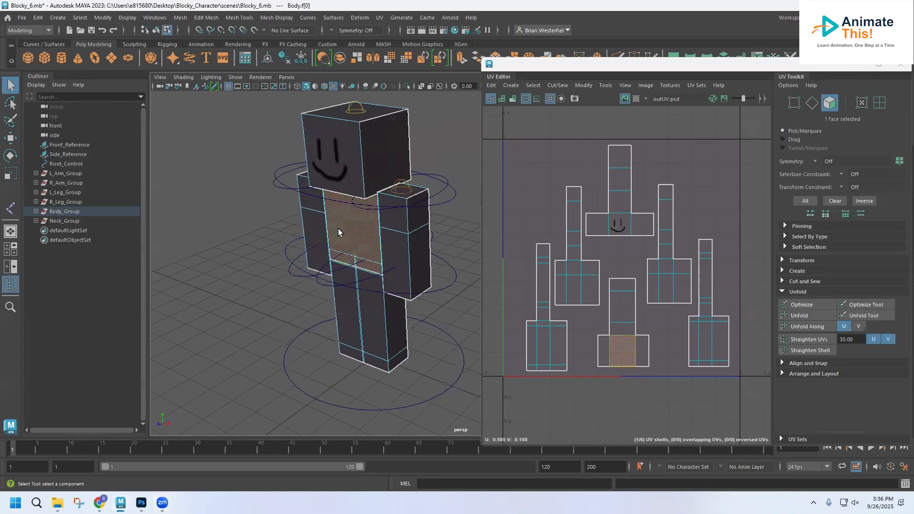
scroll(349, 253, "up", 2)
left_click_drag(348, 256, 382, 224, "alt")
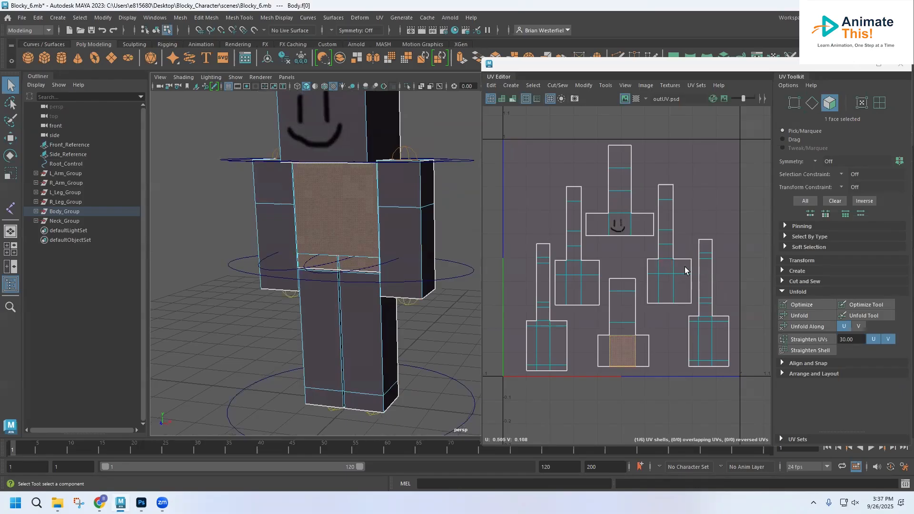
left_click_drag(402, 198, 368, 202, "alt")
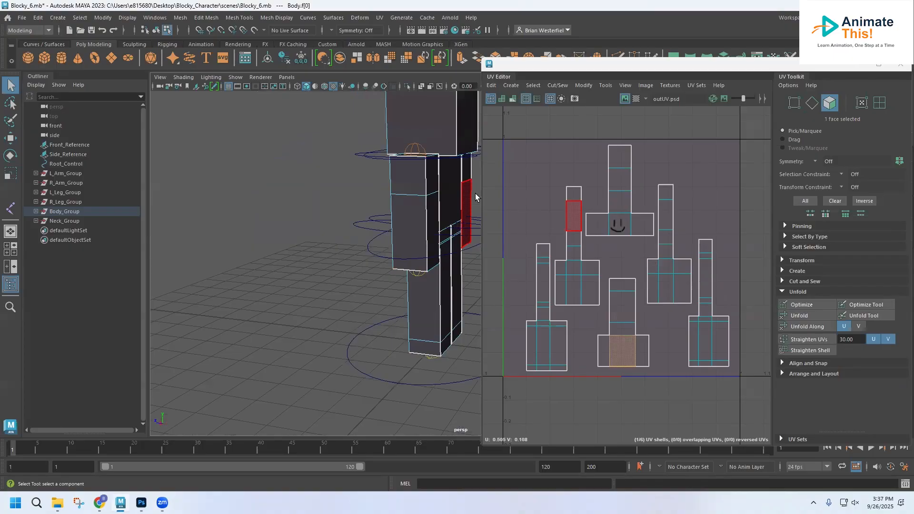
left_click_drag(427, 177, 631, 241, "alt")
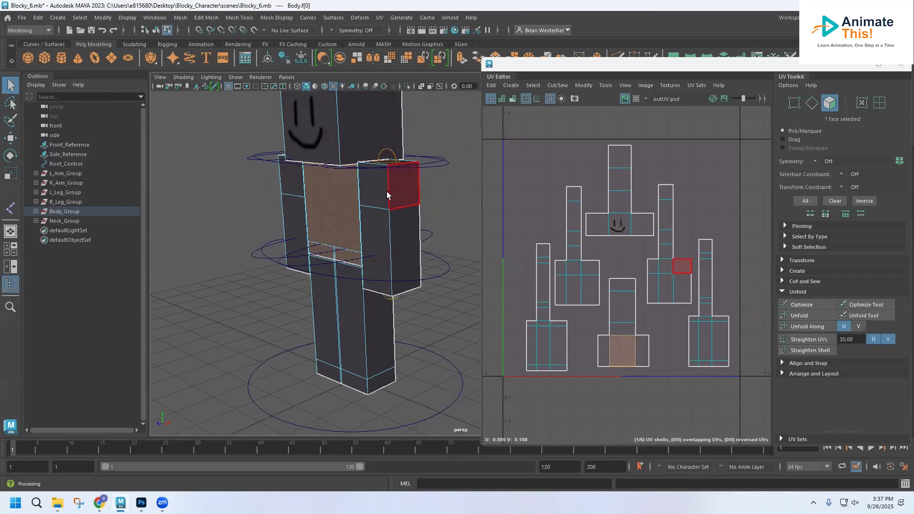
left_click_drag(395, 186, 288, 185, "alt")
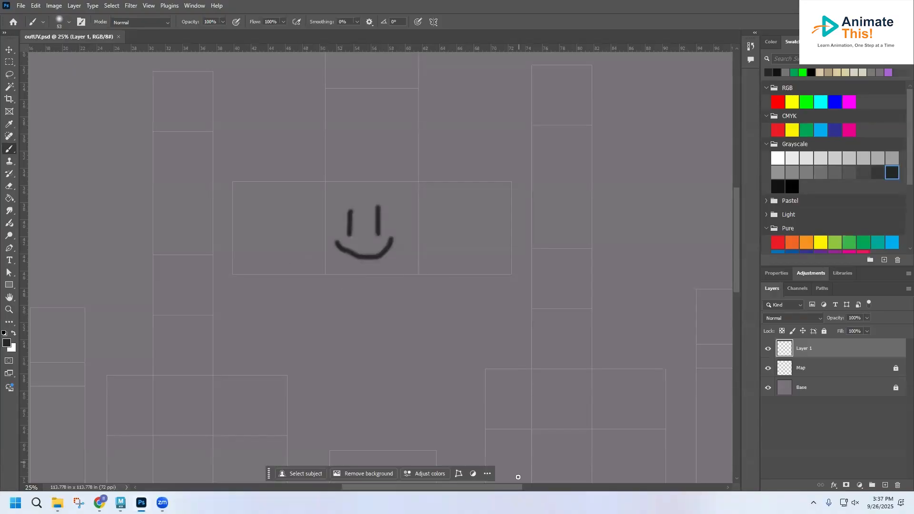
In Photoshop, marquee-select the full upper row of the wide block in the arm UV shell beside the head shell.
left_click_drag(508, 489, 553, 488)
scroll(536, 402, "down", 3)
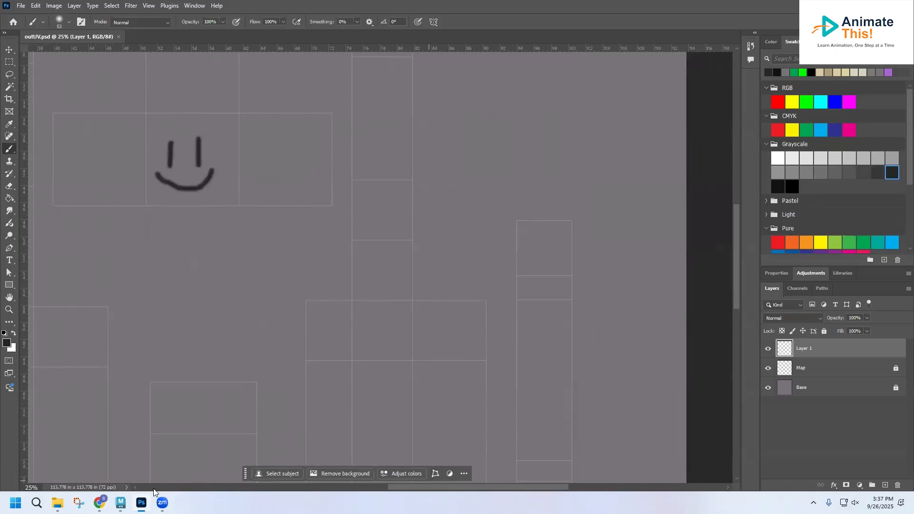
key("alt+Tab")
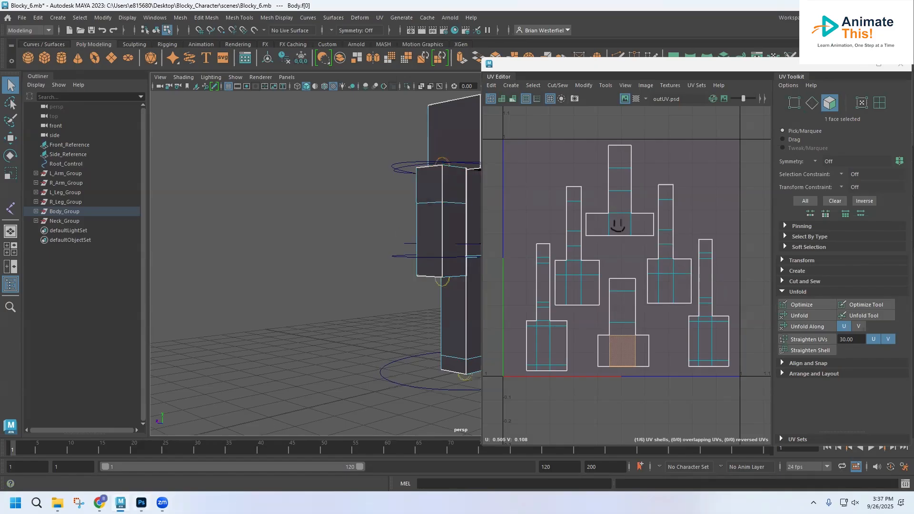
left_click(141, 502)
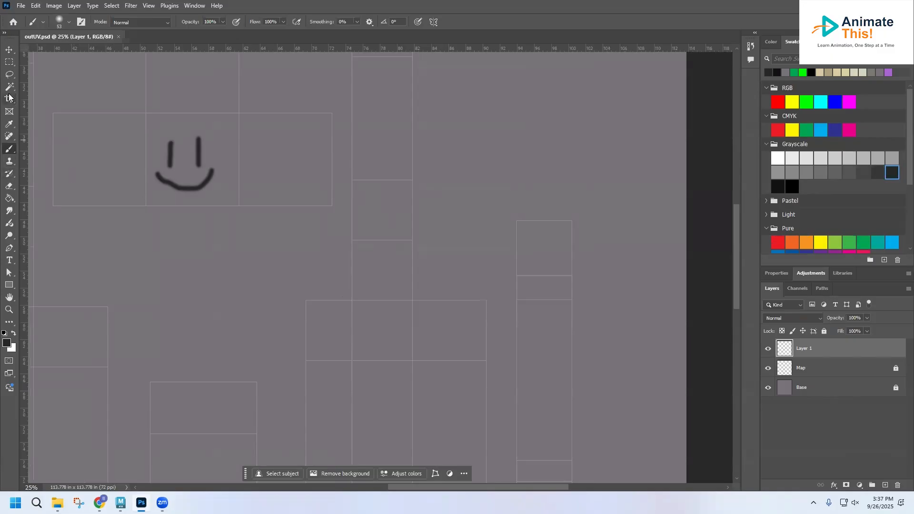
left_click(9, 62)
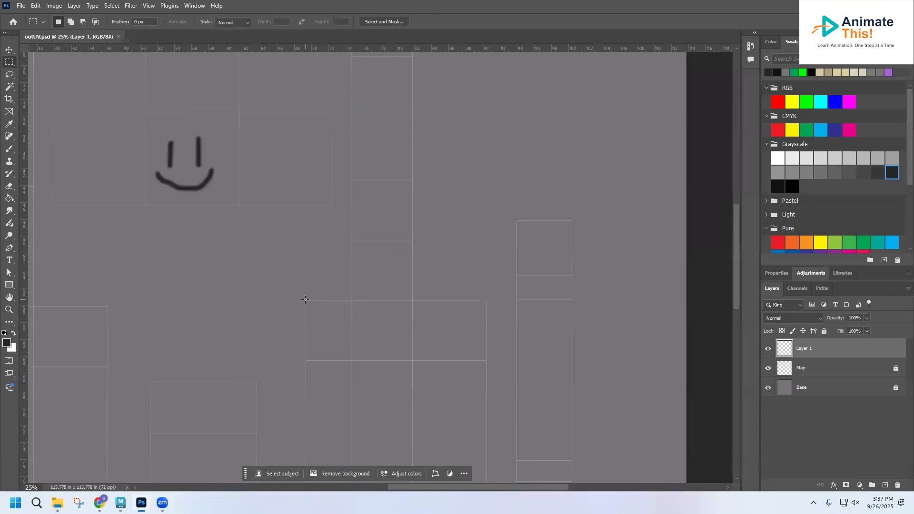
left_click_drag(304, 298, 486, 360)
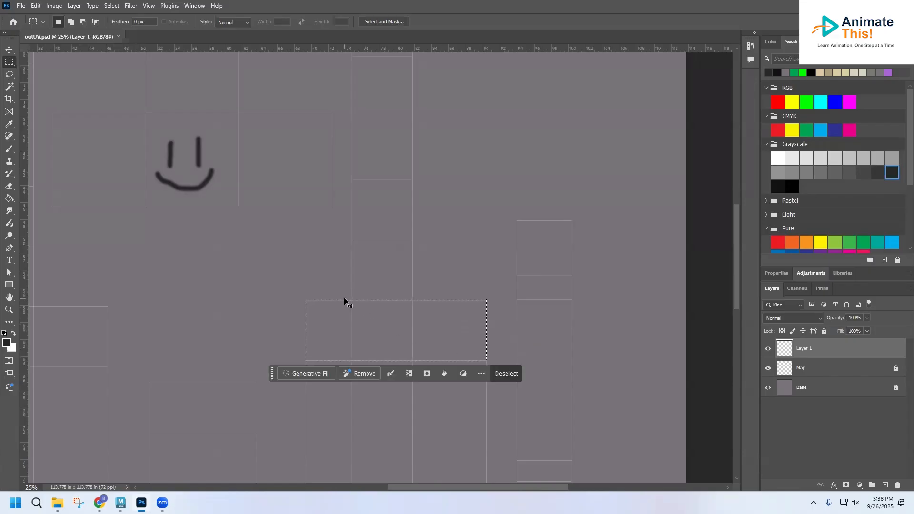
Fill the selected upper-arm row on Layer 1 with the CMYK green swatch at 100% opacity.
key("ctrl+t")
left_click(444, 188)
left_click(806, 129)
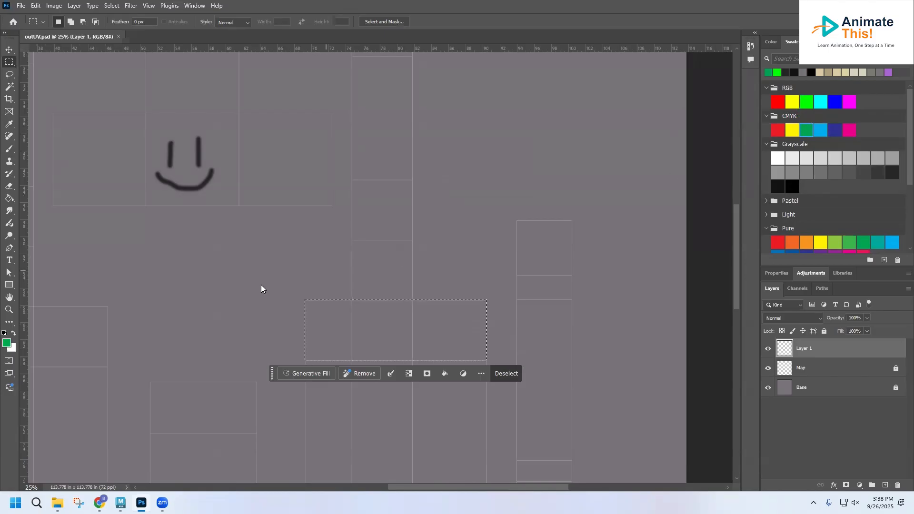
left_click(36, 6)
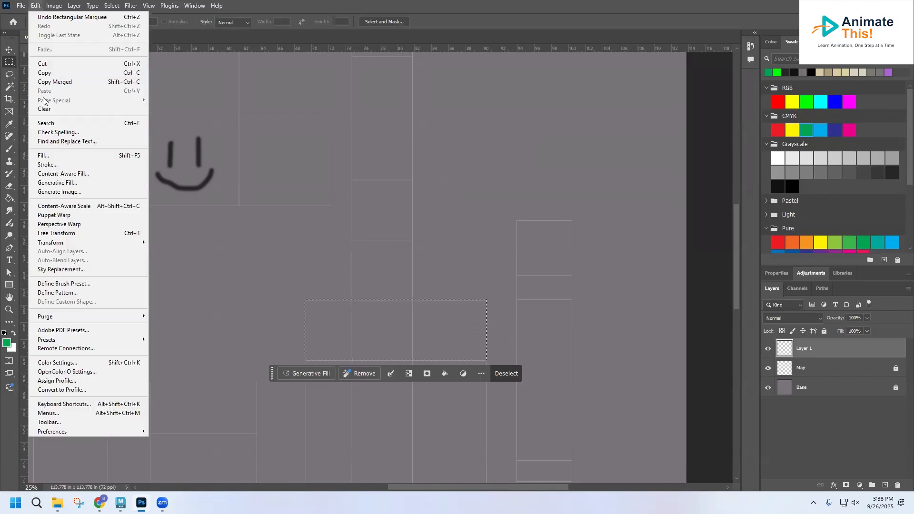
left_click(53, 155)
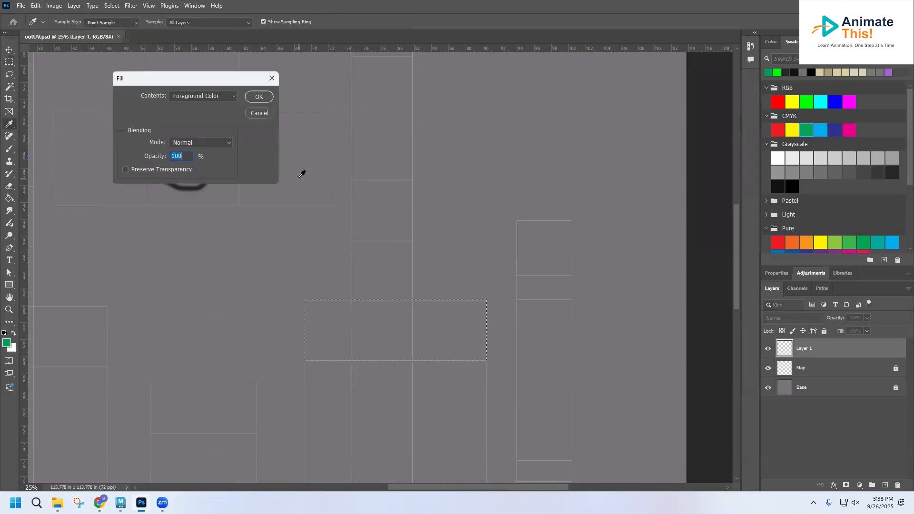
left_click(259, 97)
key("m")
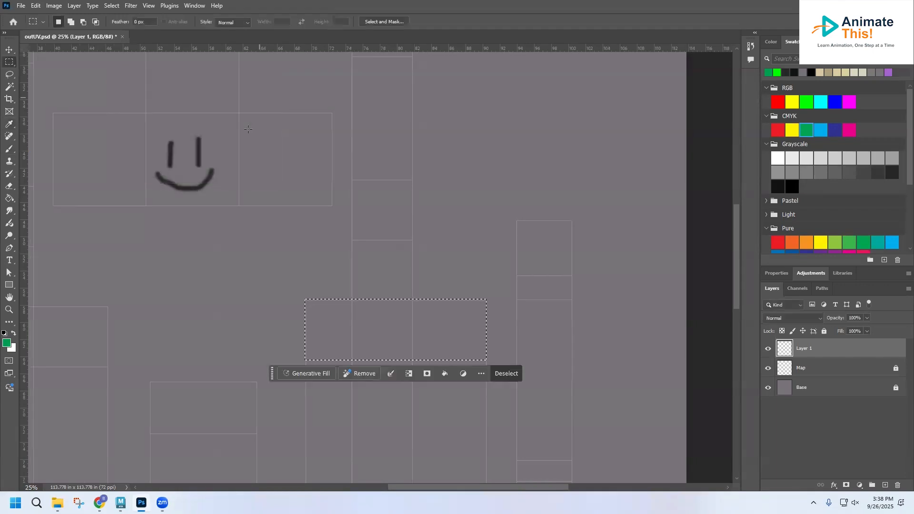
right_click(7, 67)
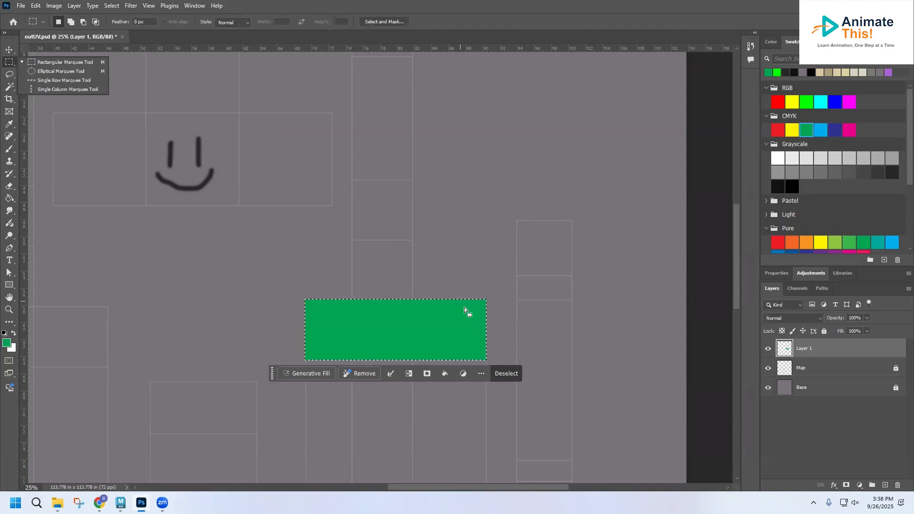
left_click(36, 5)
left_click(66, 156)
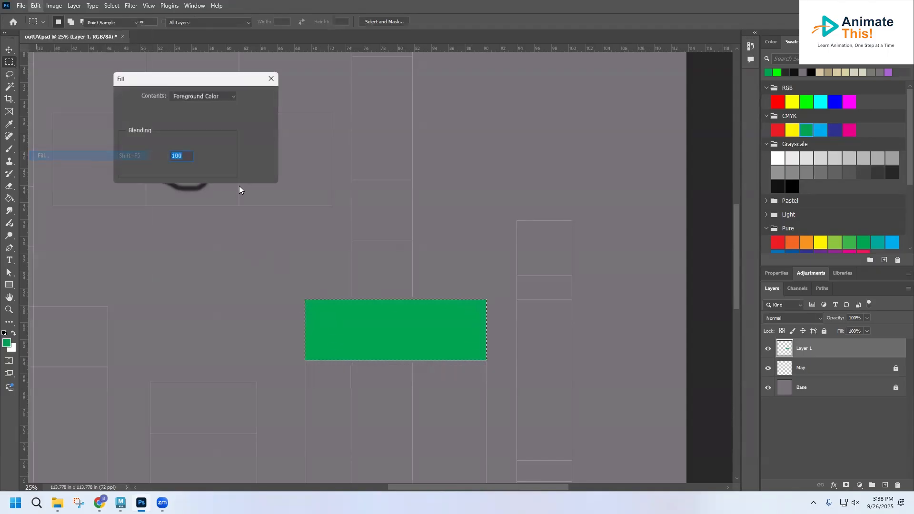
left_click(263, 113)
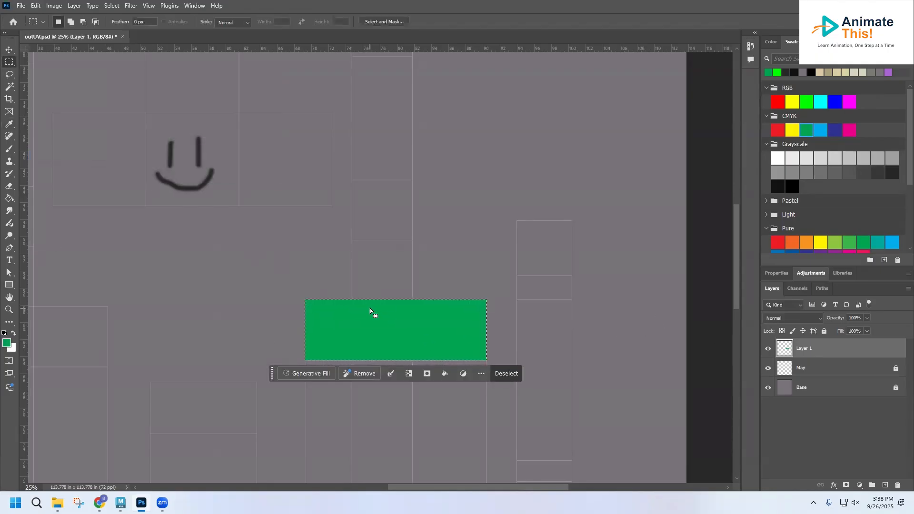
Scale the green row to 98.45% height with Free Transform, lowering its upper edge to the UV line.
key("ctrl+t")
left_click_drag(396, 299, 397, 303)
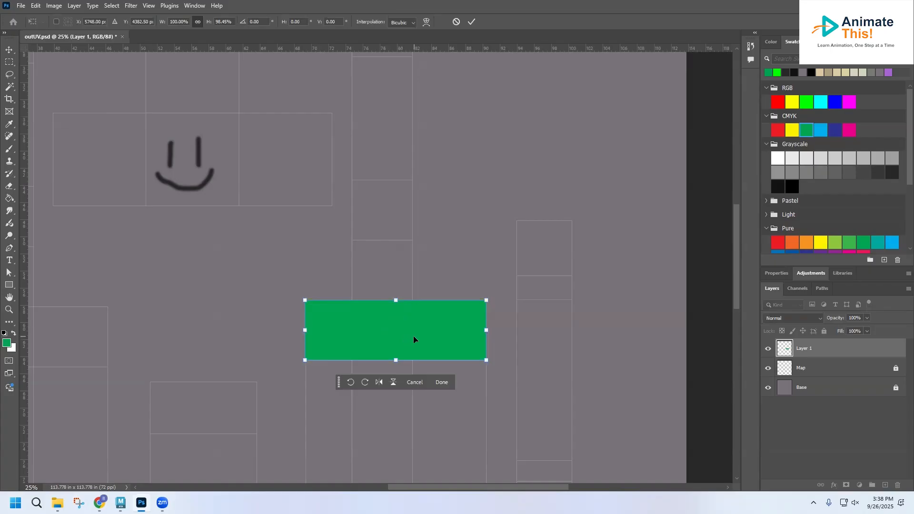
key("Return")
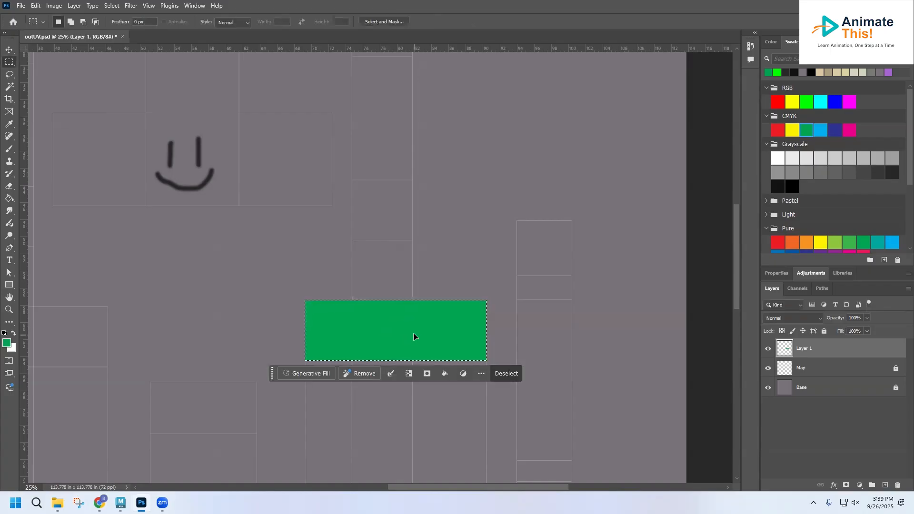
Copy the green block to a new layer and move the copy up to the small square in the arm shell's narrow column.
key("ctrl+j")
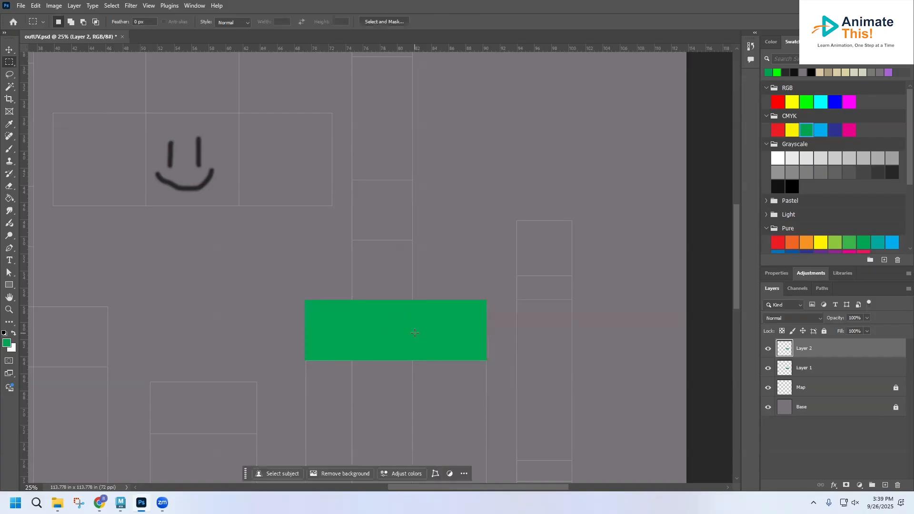
left_click(8, 50)
left_click_drag(395, 327, 440, 207)
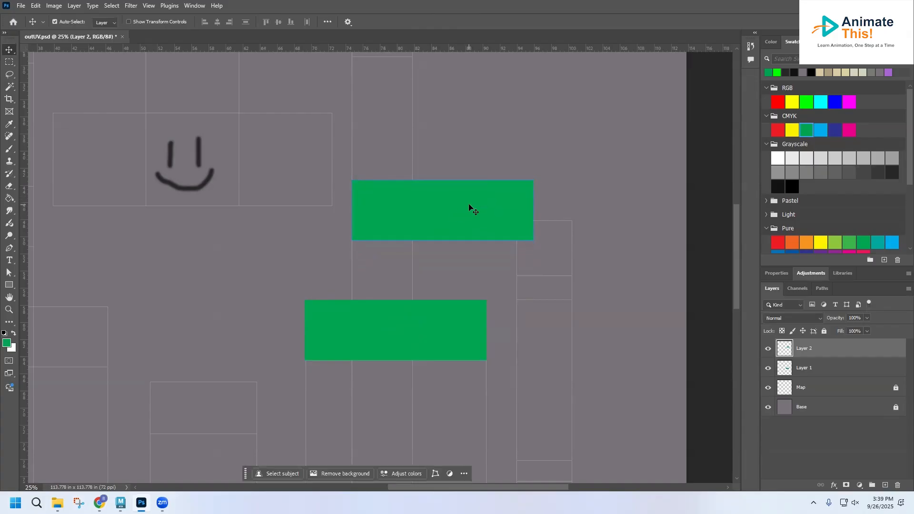
Narrow the copied green block to 33.77% width with Free Transform so it fits the column's square.
key("ctrl+t")
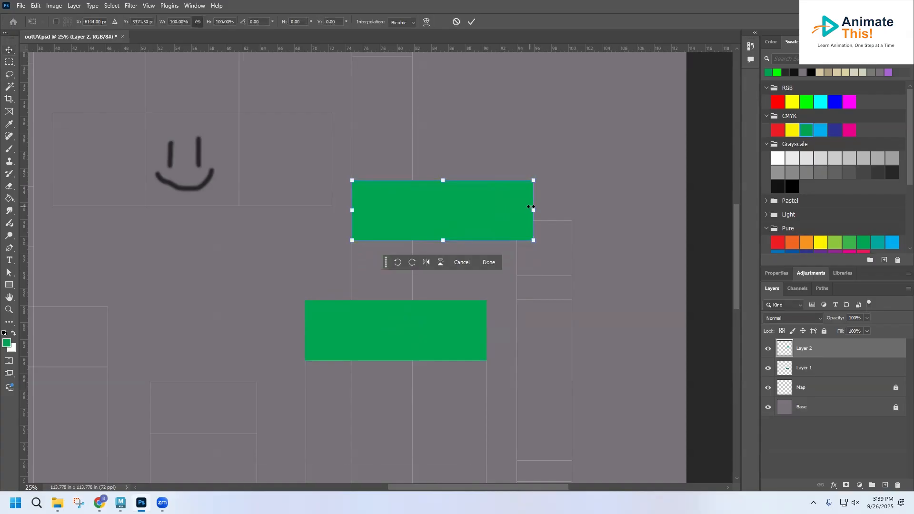
left_click_drag(529, 210, 412, 207)
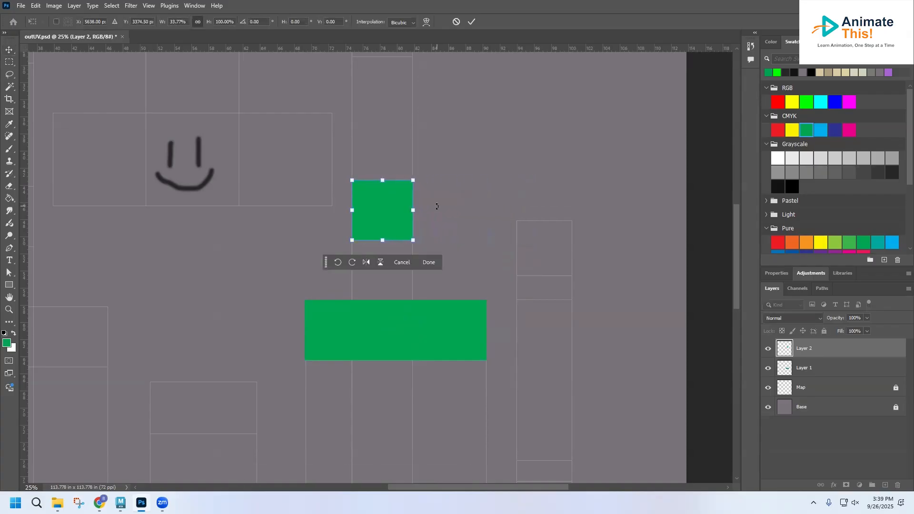
double_click(381, 213)
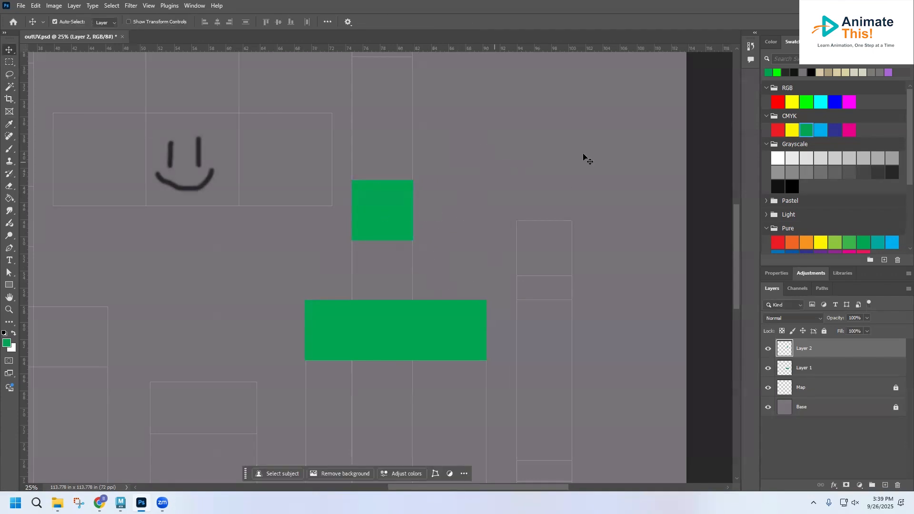
Check the remaining UV shells around the green arm areas and save outUV.psd.
left_click(477, 353)
left_click_drag(491, 486, 452, 489)
scroll(473, 381, "down", 10)
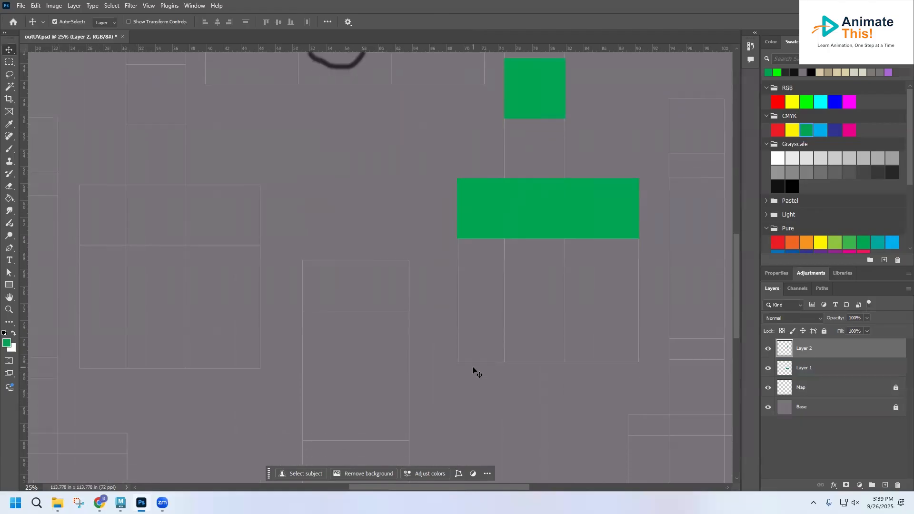
scroll(474, 371, "down", 2)
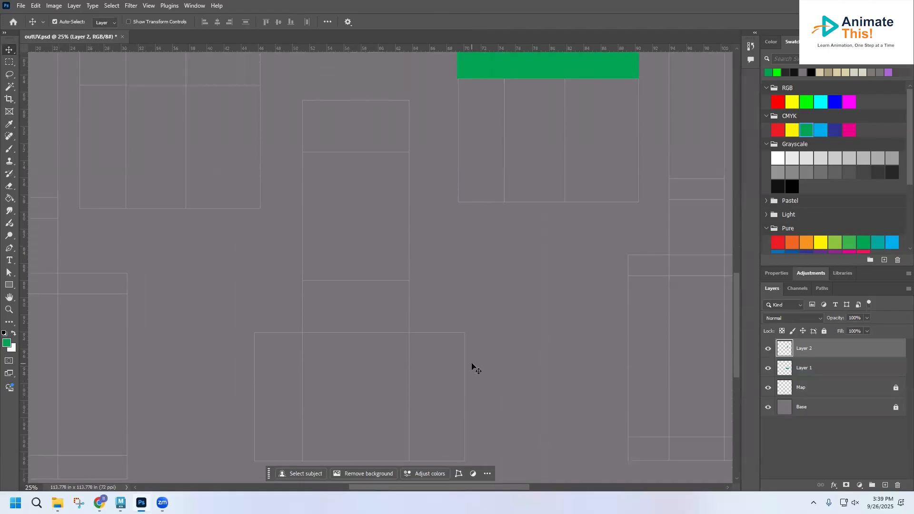
scroll(473, 368, "up", 4)
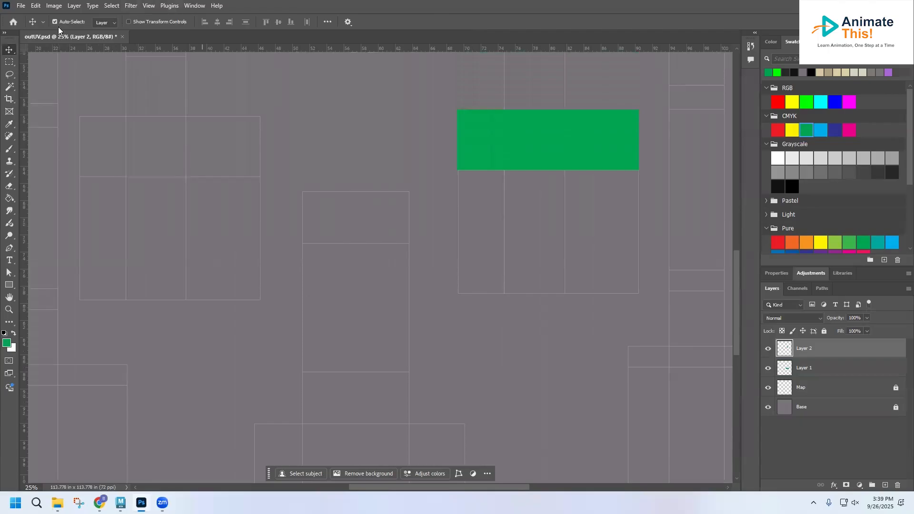
left_click(19, 5)
left_click(24, 113)
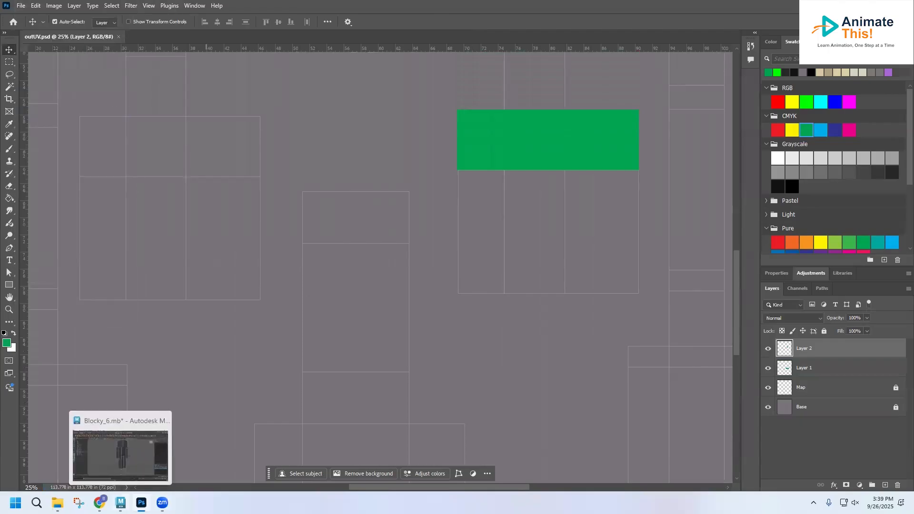
Switch to Maya and inspect the green upper sleeve on the character's arm from the front.
left_click(120, 503)
left_click_drag(413, 243, 547, 245, "alt")
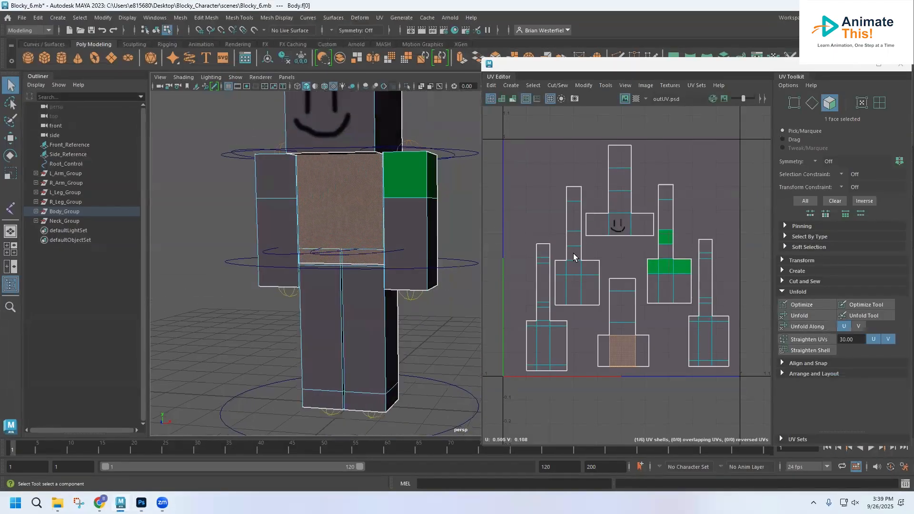
Return to Photoshop and duplicate Layer 1 and Layer 2 together within outUV.psd.
mouse_move(147, 500)
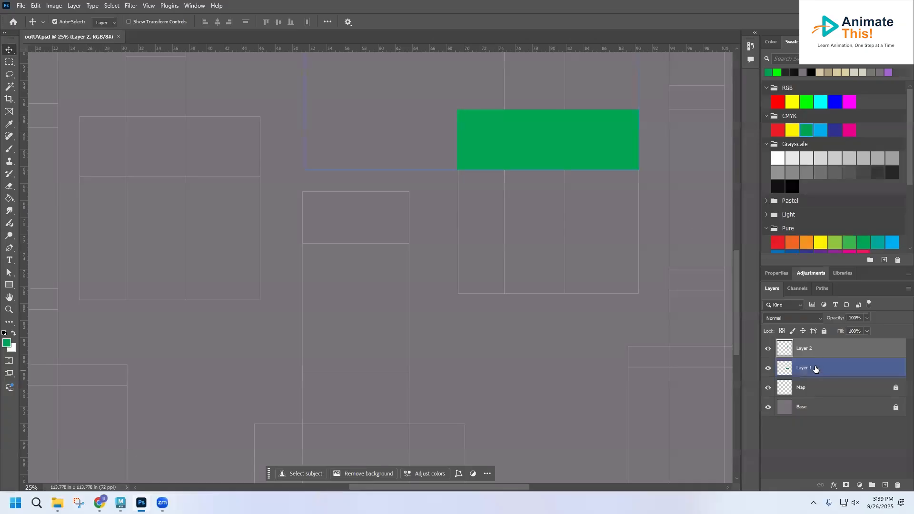
left_click(815, 369, "shift")
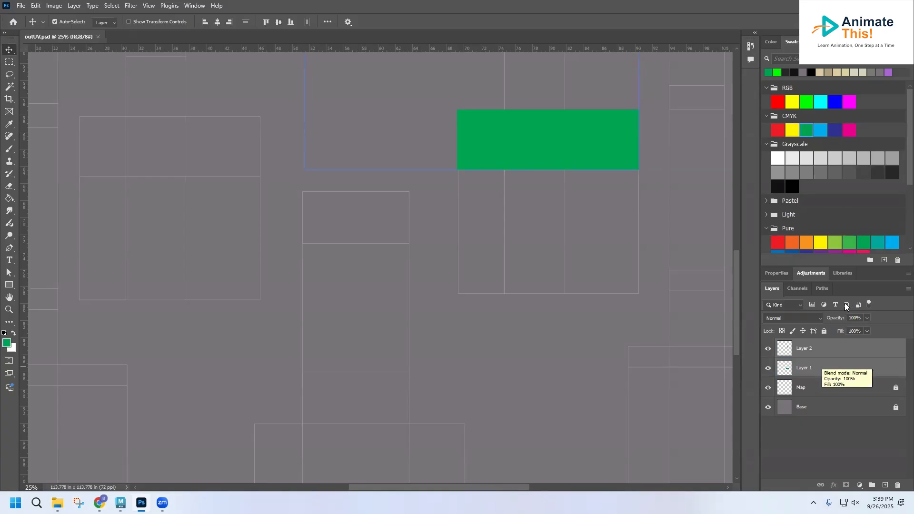
left_click(905, 289)
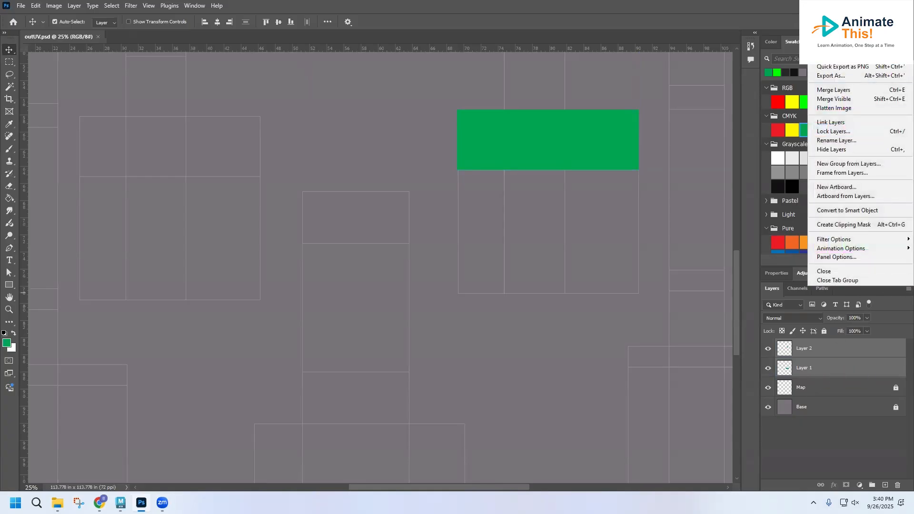
left_click(838, 37)
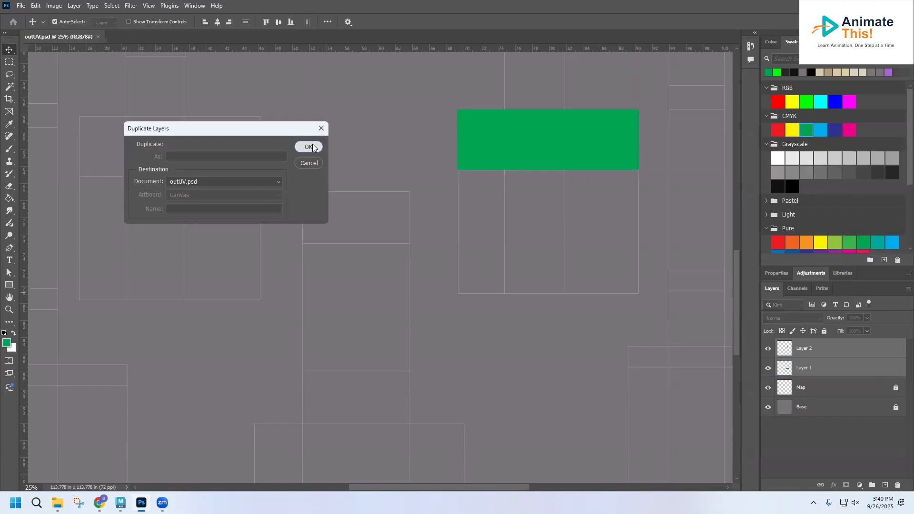
left_click(308, 146)
Move the duplicated green row and square onto the opposite arm's UV shell, nudging them into line with its edges.
scroll(315, 314, "up", 4)
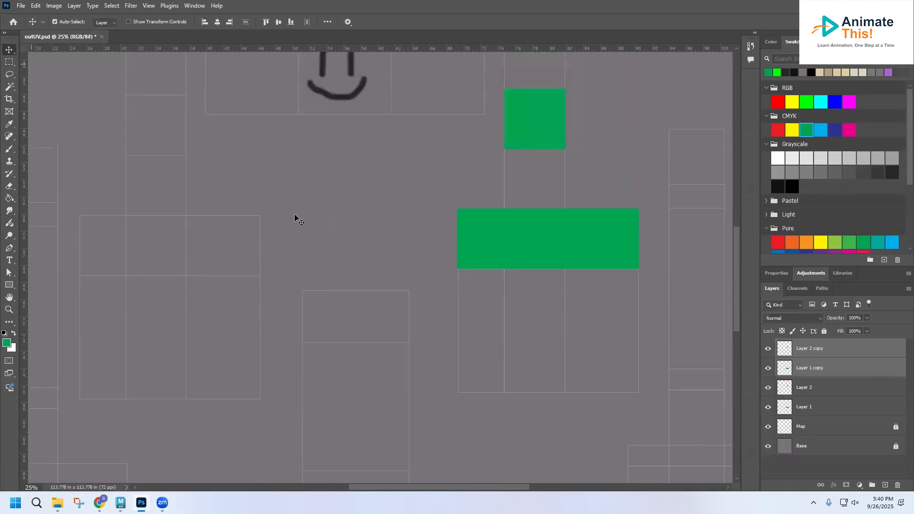
left_click_drag(502, 239, 124, 245)
key("Down")
key("Down")
key("Down")
key("Down")
key("Up")
key("Up")
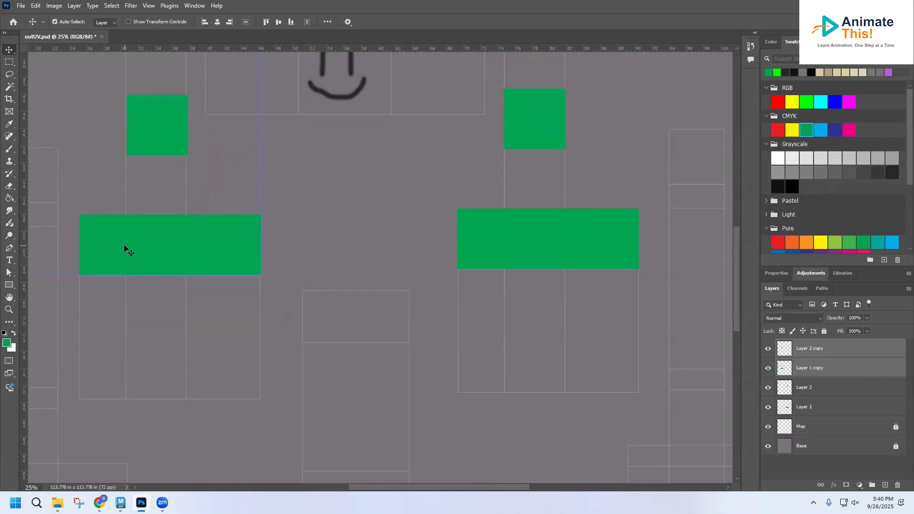
key("Down")
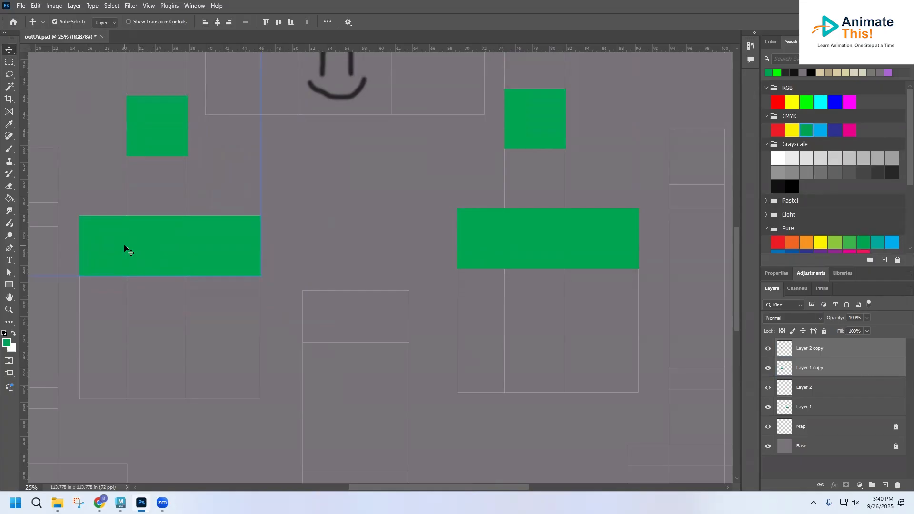
key("Up")
key("Up")
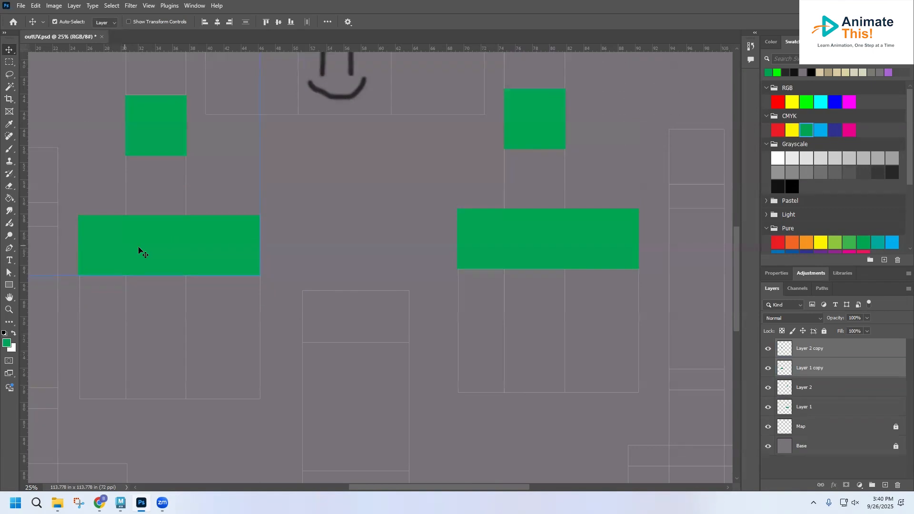
Save outUV.psd with both arms' green sleeve areas in place.
left_click_drag(391, 488, 349, 486)
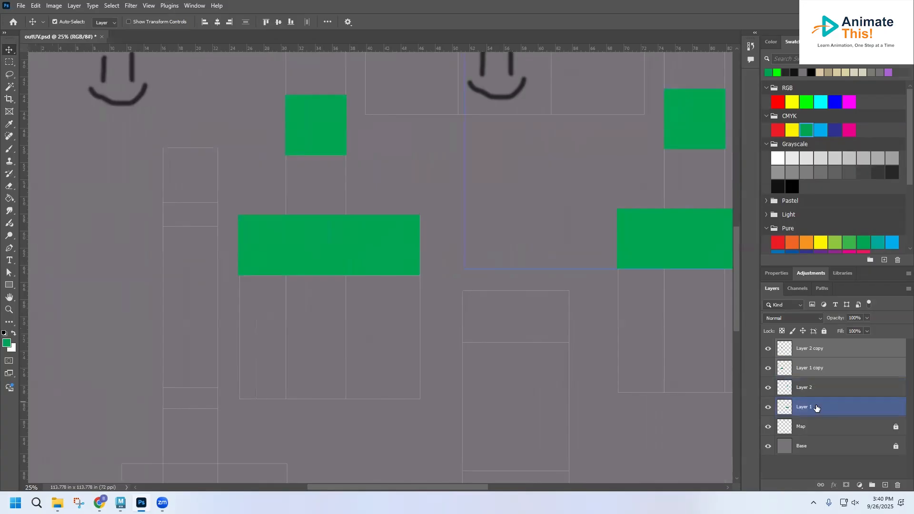
left_click(21, 6)
left_click(43, 113)
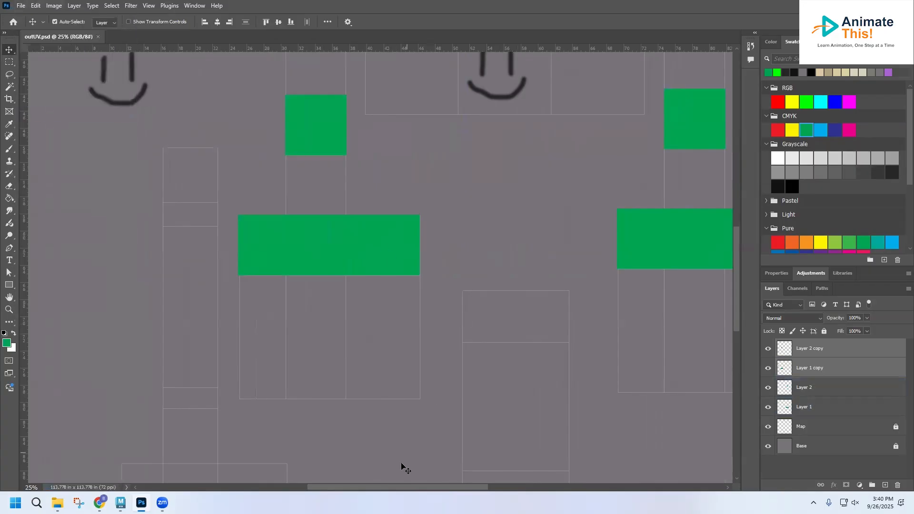
Switch to Maya and inspect the green sleeves on both arms from the front and side.
mouse_move(120, 502)
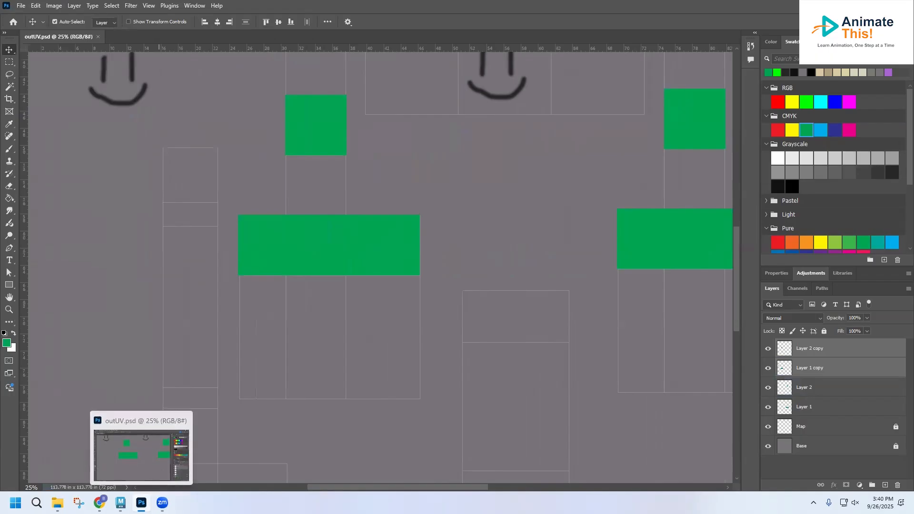
left_click(121, 454)
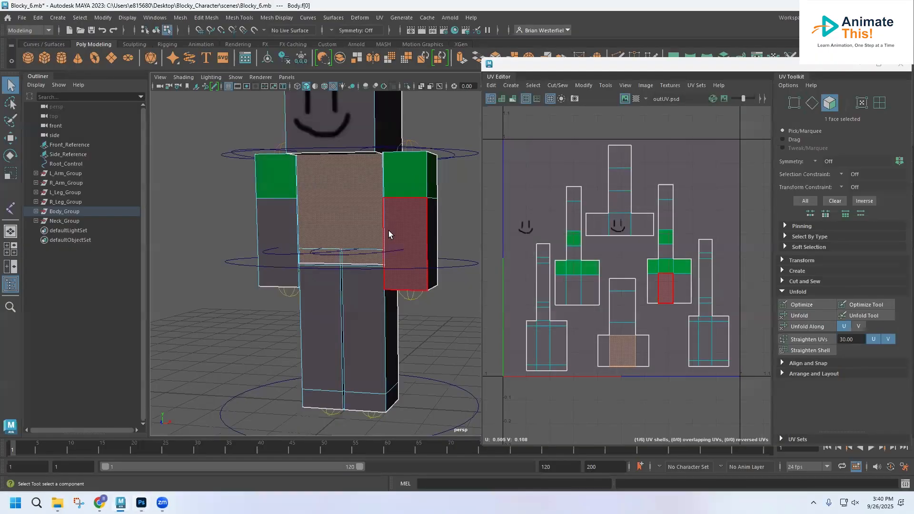
key("alt")
left_click_drag(458, 217, 315, 194, "alt")
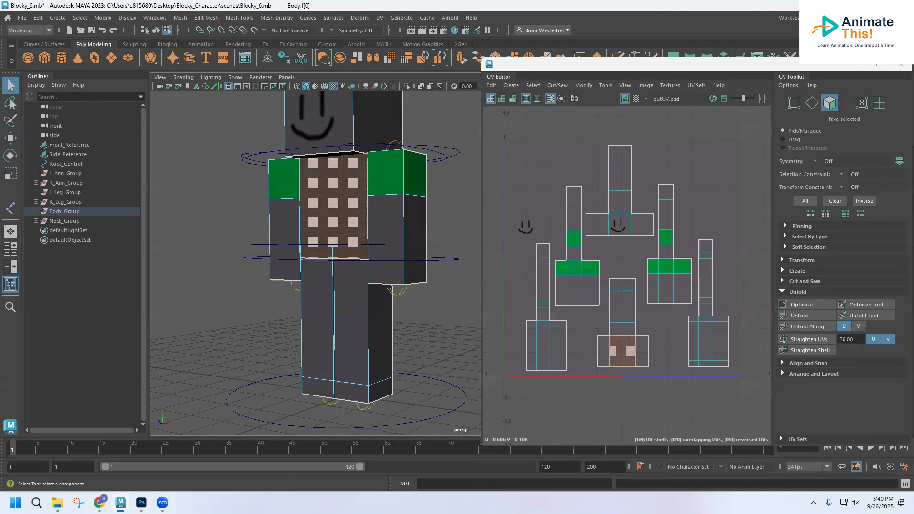
Back in Photoshop, duplicate Layer 1 copy and move its green block near the upper part of the torso's UV shell.
left_click(140, 502)
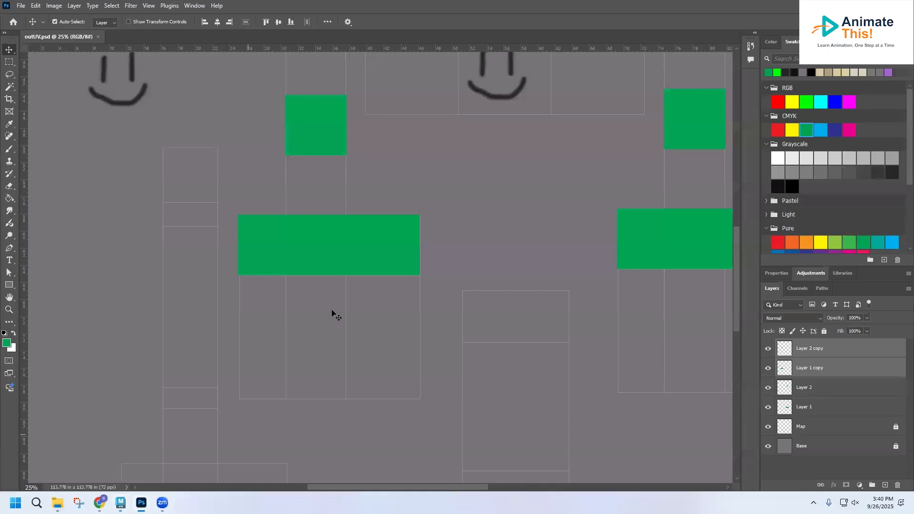
left_click(823, 408)
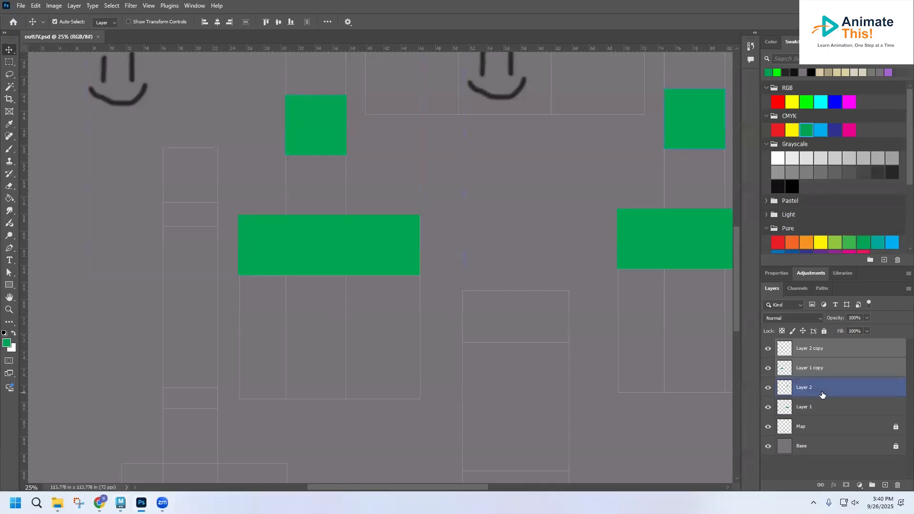
left_click(822, 371)
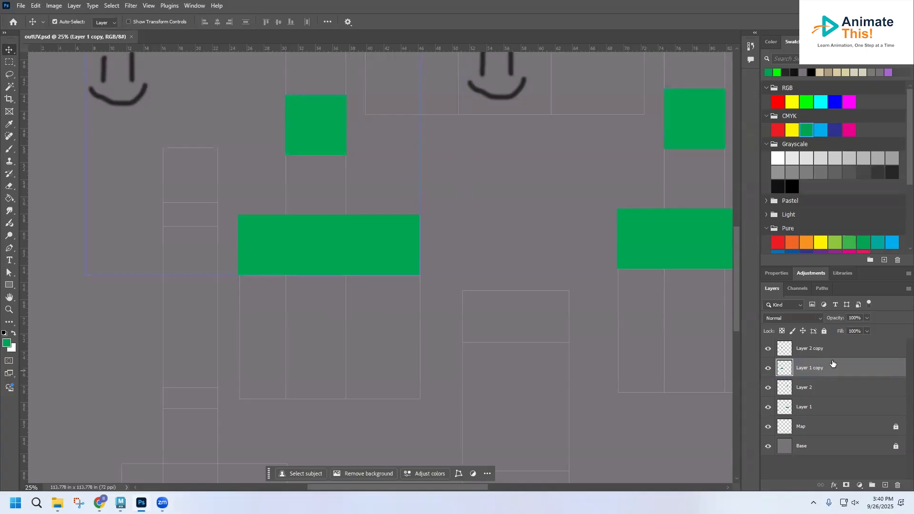
left_click(908, 289)
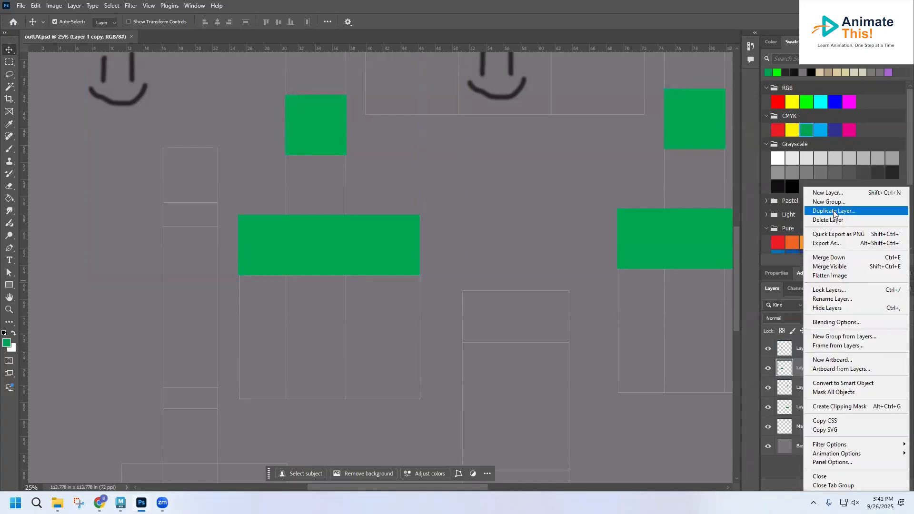
left_click(800, 206)
left_click(309, 147)
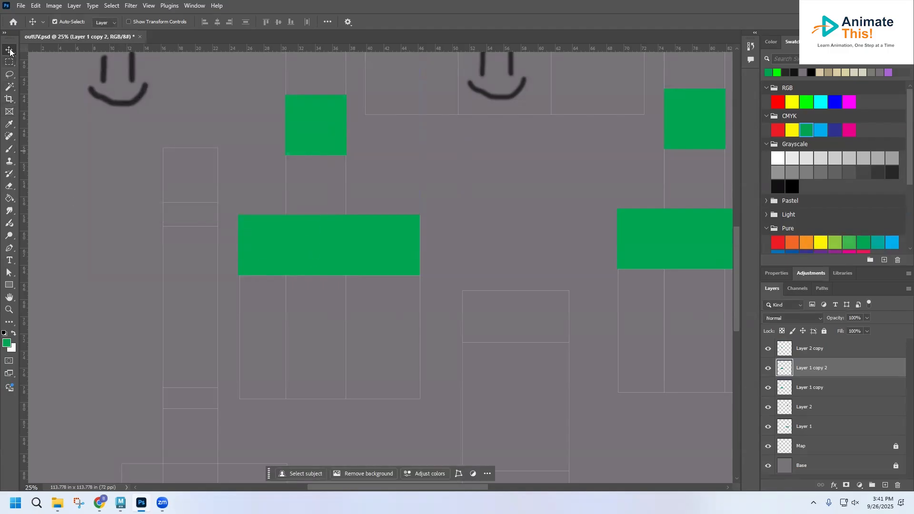
left_click_drag(337, 254, 619, 340)
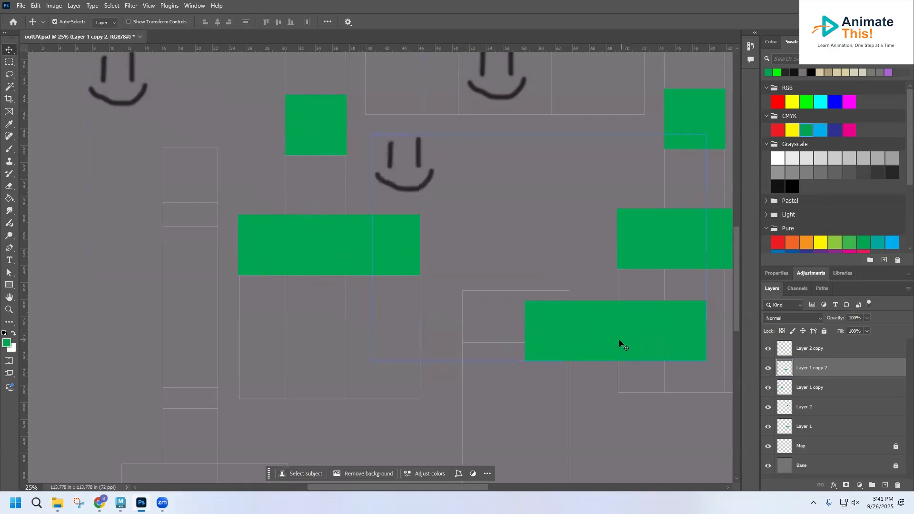
Erase the extra smiley face from the Layer 1 copy 2 layer using an eraser of about 139 px.
left_click(9, 186)
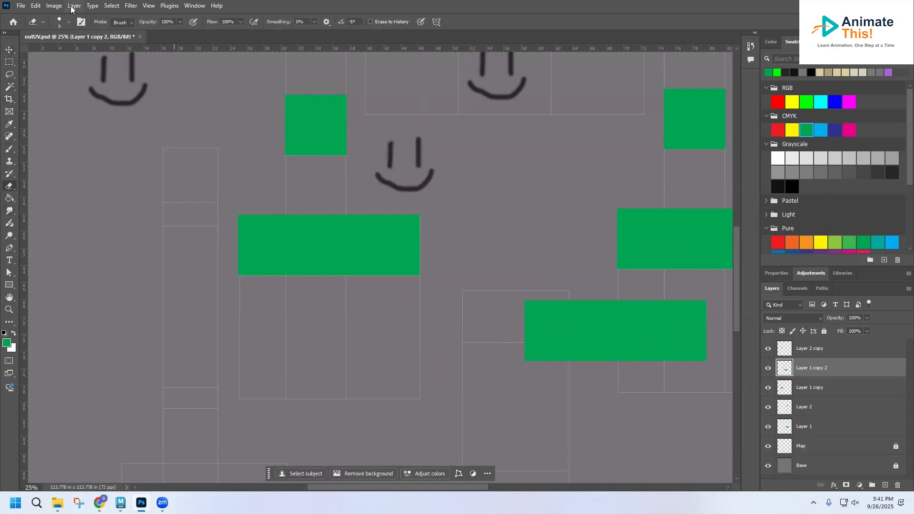
left_click(69, 22)
left_click_drag(54, 52, 127, 48)
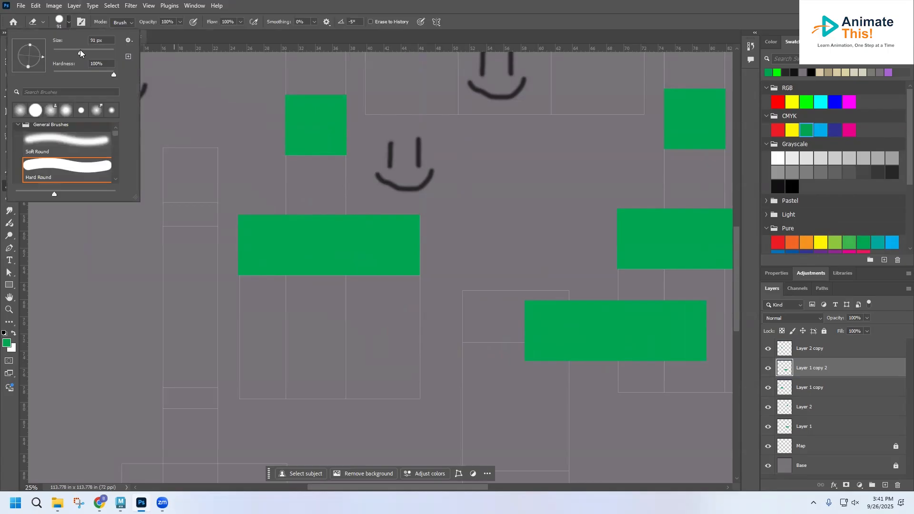
mouse_move(392, 145)
left_mouse_down()
mouse_move(381, 179)
mouse_move(423, 183)
mouse_move(409, 145)
mouse_move(418, 164)
left_mouse_up()
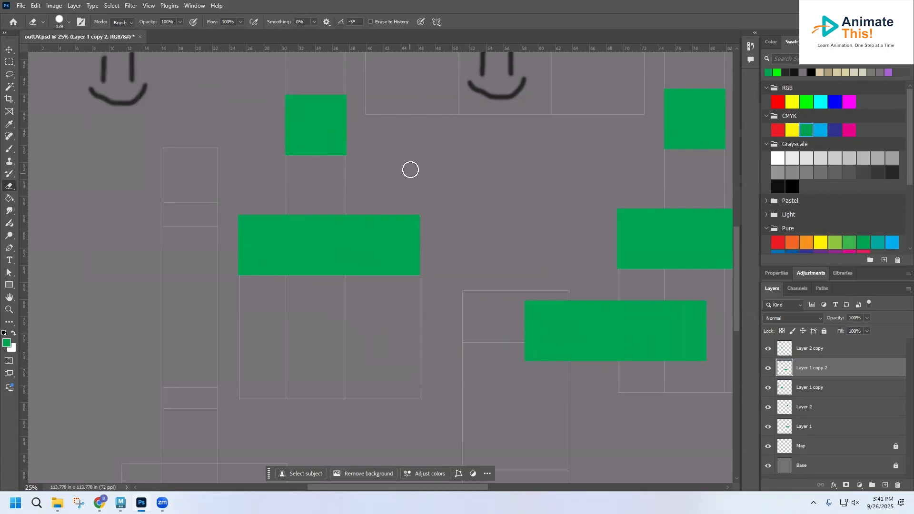
Shift the new green block with Free Transform so it covers the uppermost section of the torso shell's column.
left_click(9, 52)
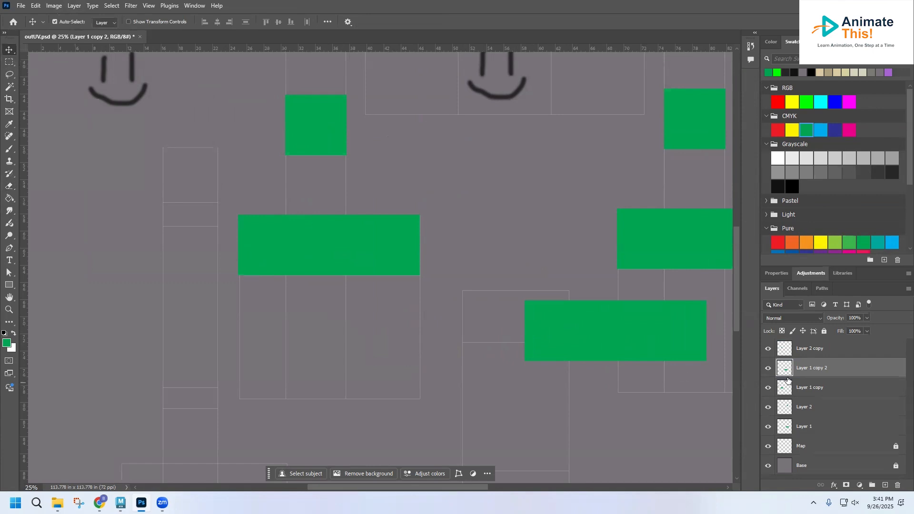
key("ctrl")
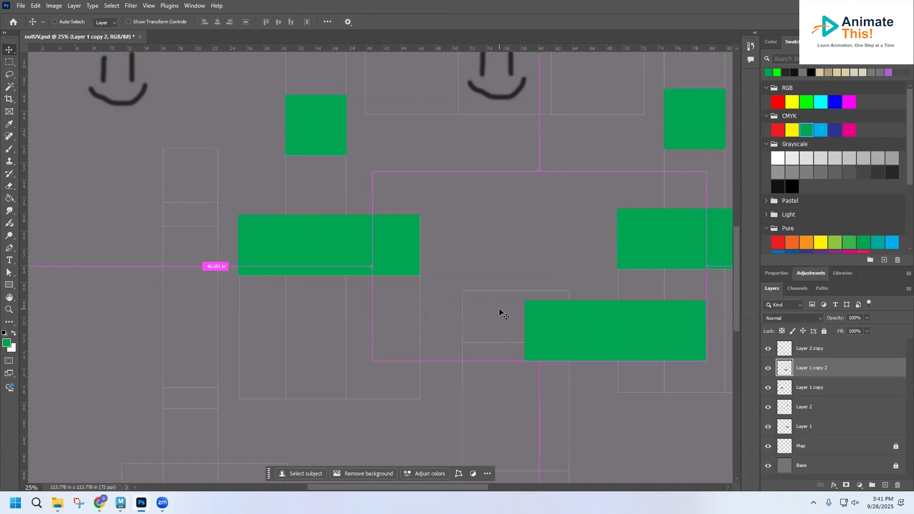
key("ctrl+t")
left_click_drag(582, 326, 506, 316)
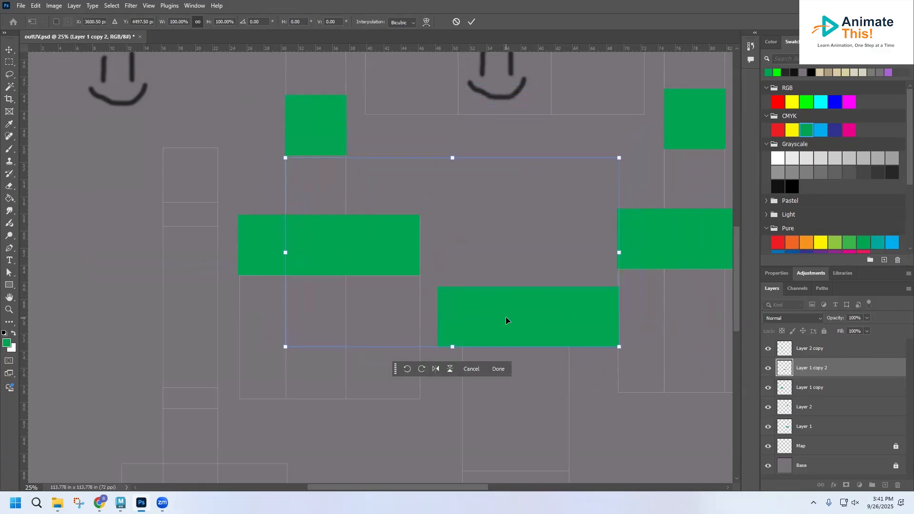
Clear the stray smiley remnants from Layer 1 copy 2 with a rectangular marquee beside the new green block.
left_click(10, 63)
left_click_drag(266, 117, 427, 383)
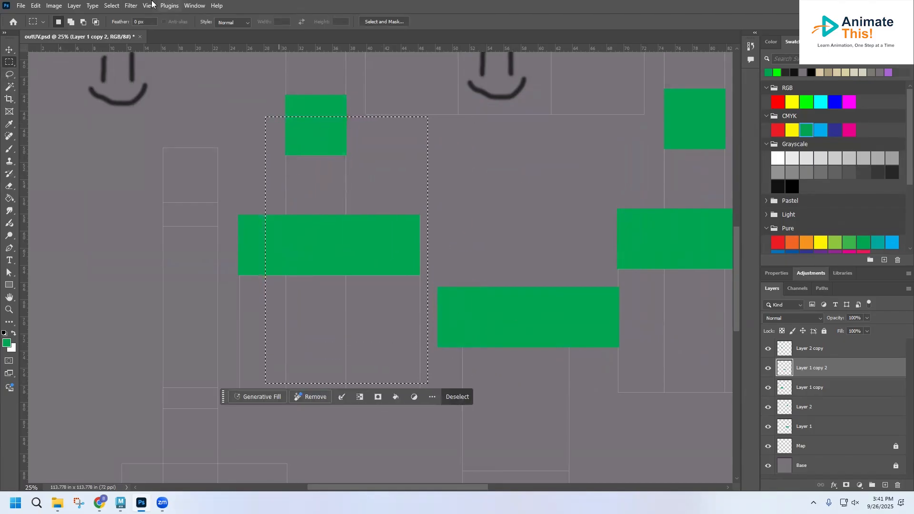
left_click(9, 50)
left_click(533, 259)
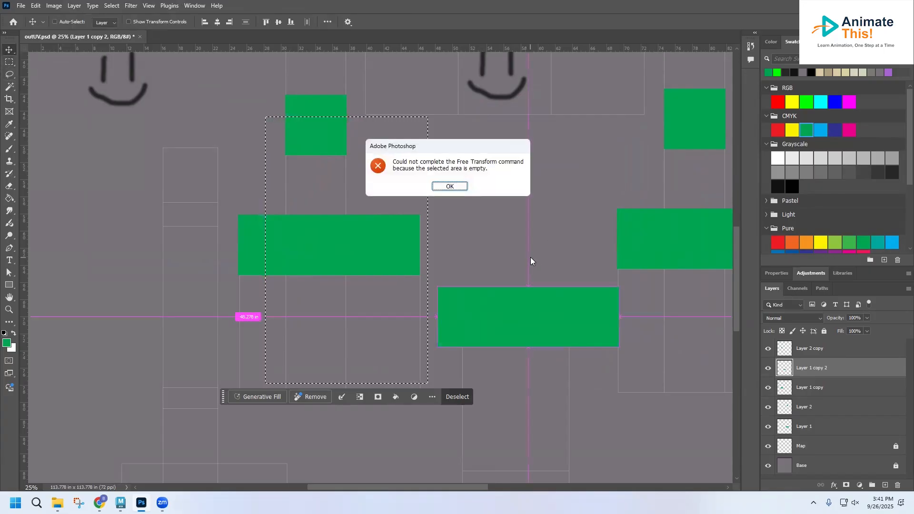
key("Return")
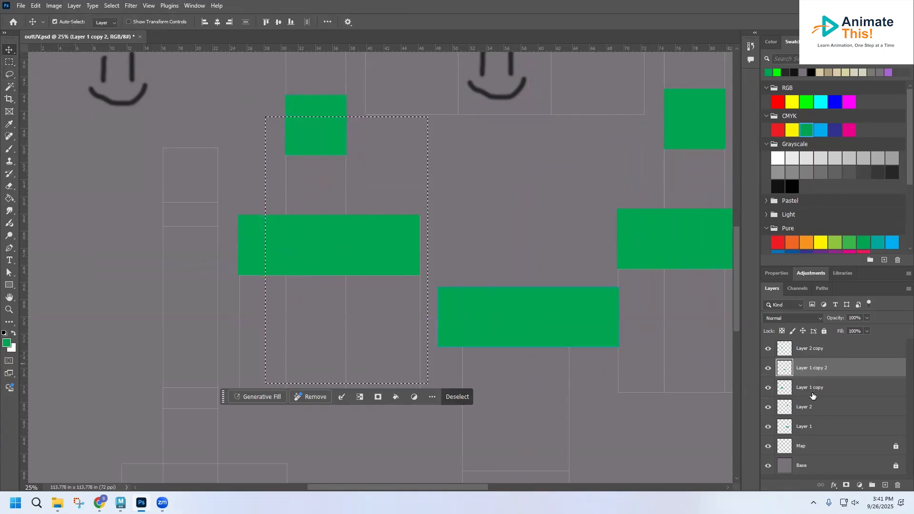
key("ctrl+t")
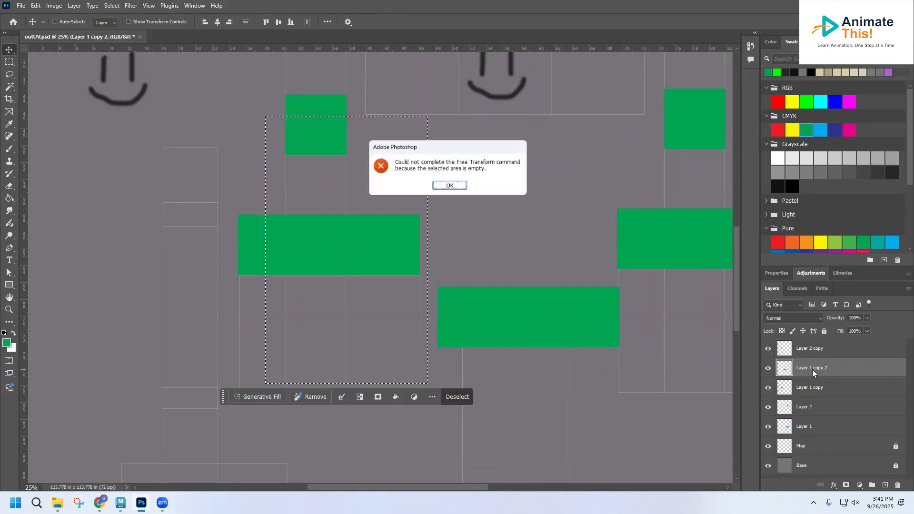
left_click(449, 186)
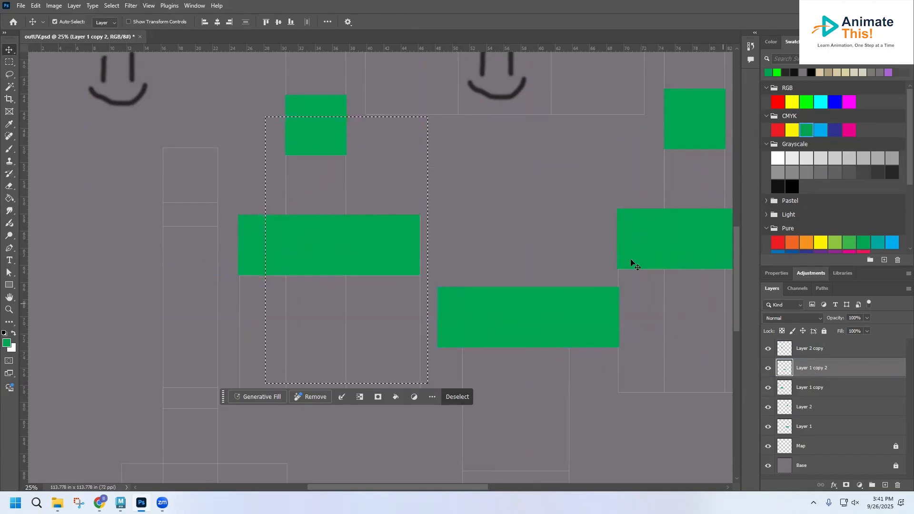
Clear the selection and narrow the Layer 1 copy 2 green block to about 66% width with Free Transform to fit the torso column.
left_click(111, 6)
left_click(121, 26)
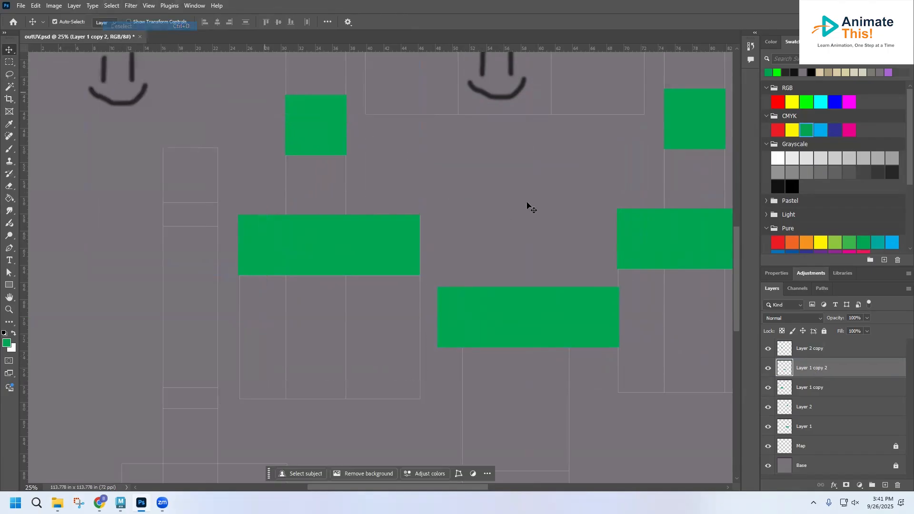
key("ctrl+t")
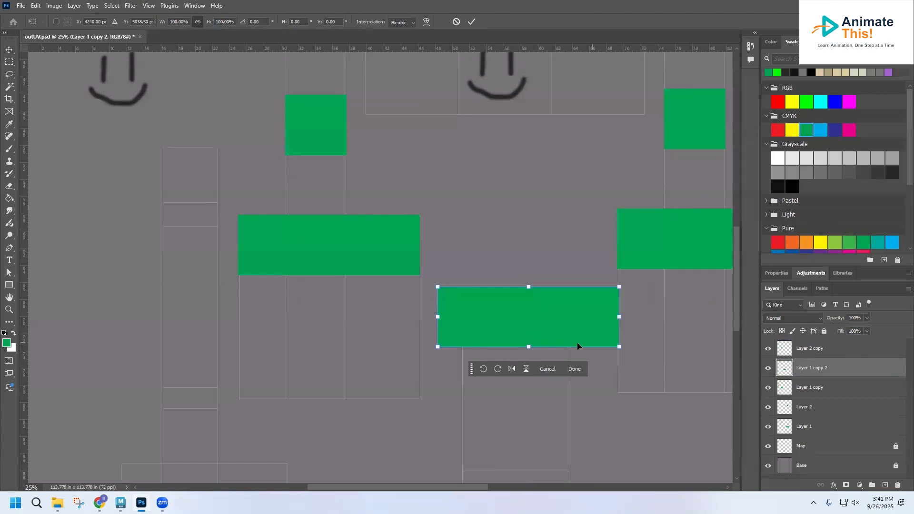
left_click_drag(620, 318, 577, 316)
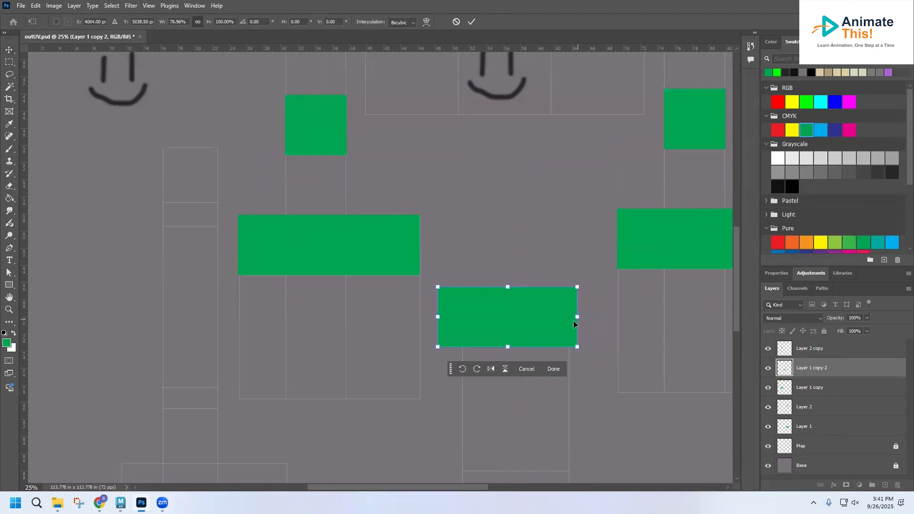
left_click_drag(437, 317, 458, 317)
Stretch the same green block down to about 612% height so it reaches the lower end of the torso's UV shell.
scroll(497, 336, "down", 2)
scroll(507, 328, "down", 4)
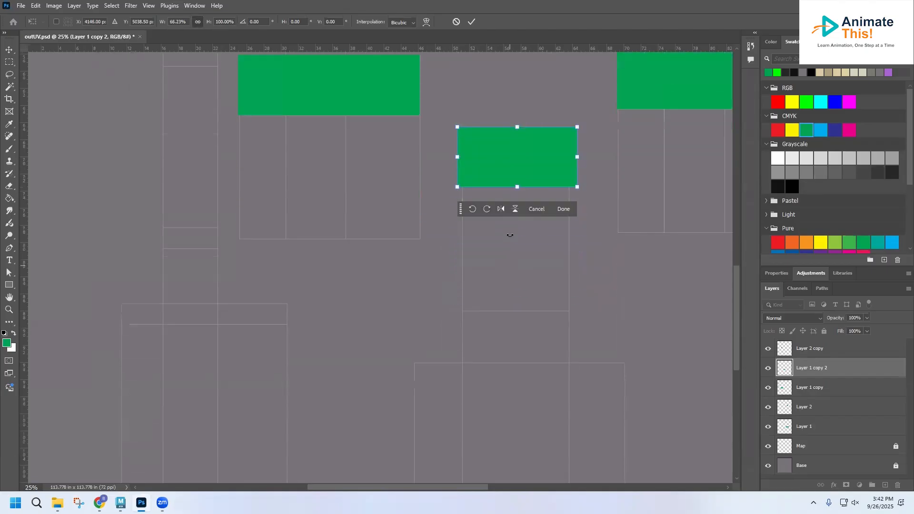
left_click_drag(518, 187, 520, 425)
scroll(522, 415, "down", 3)
left_click_drag(517, 352, 516, 420)
scroll(540, 338, "up", 1)
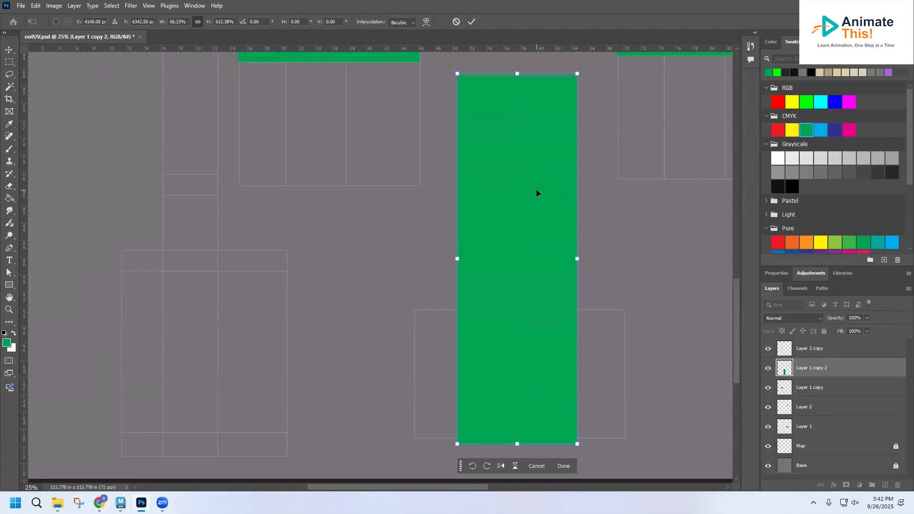
key("Return")
Duplicate Layer 1 copy 2 and reshape the copy to about 182% width and 37.5% height, covering the torso shell's wide lower section.
left_click(908, 288)
left_click(821, 210)
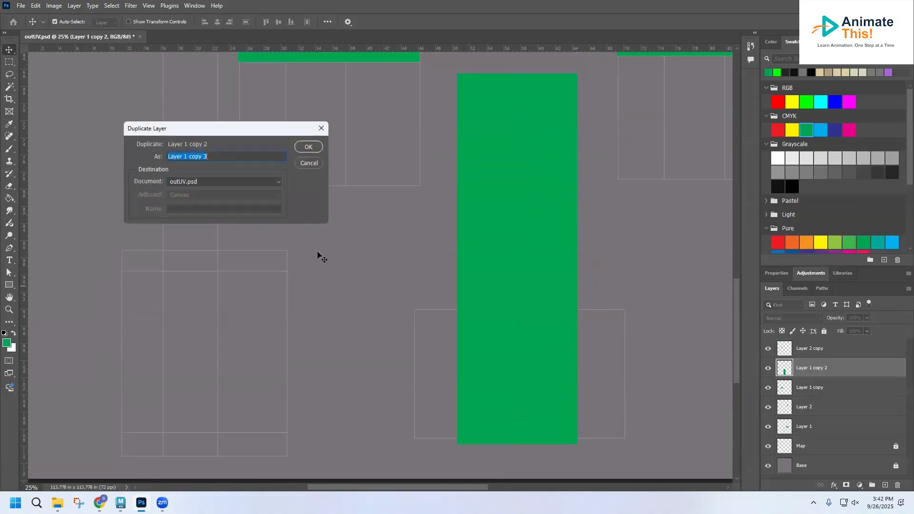
left_click(313, 150)
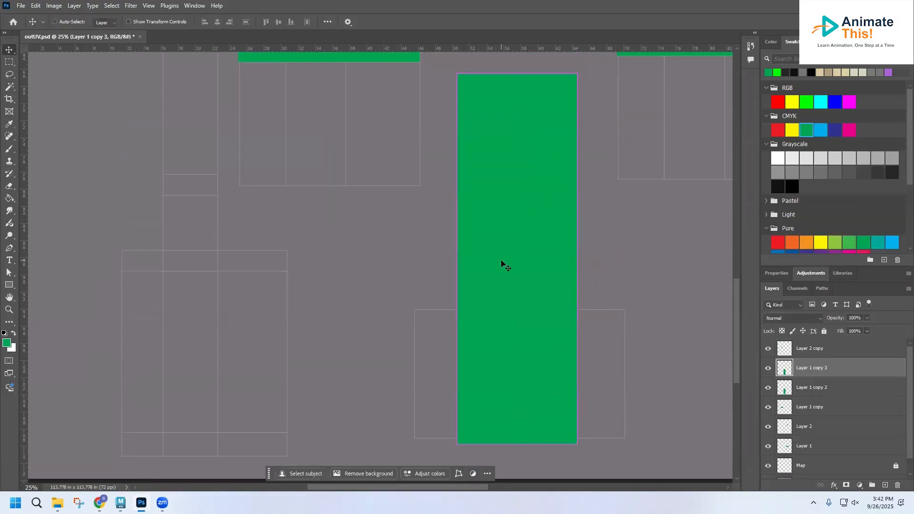
key("ctrl+t")
left_click_drag(515, 72, 515, 310)
left_click_drag(455, 375, 407, 379)
left_click_drag(579, 377, 630, 376)
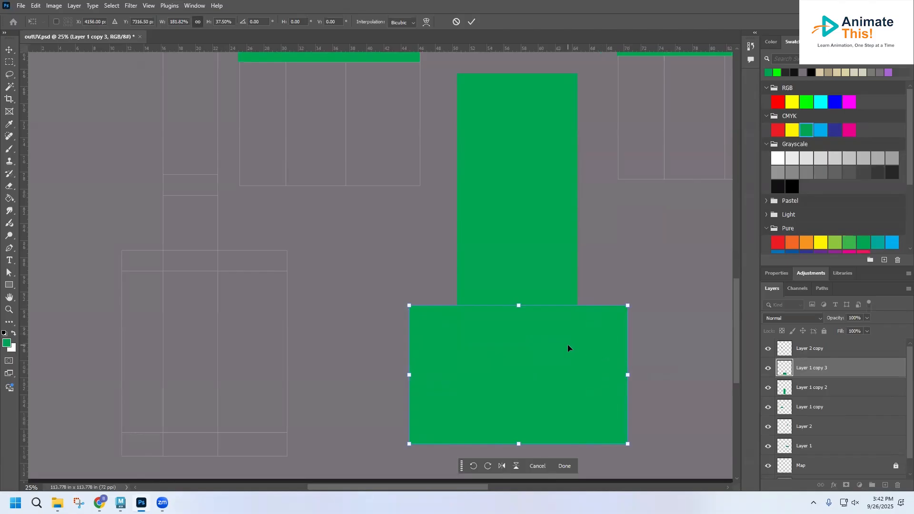
key("Return")
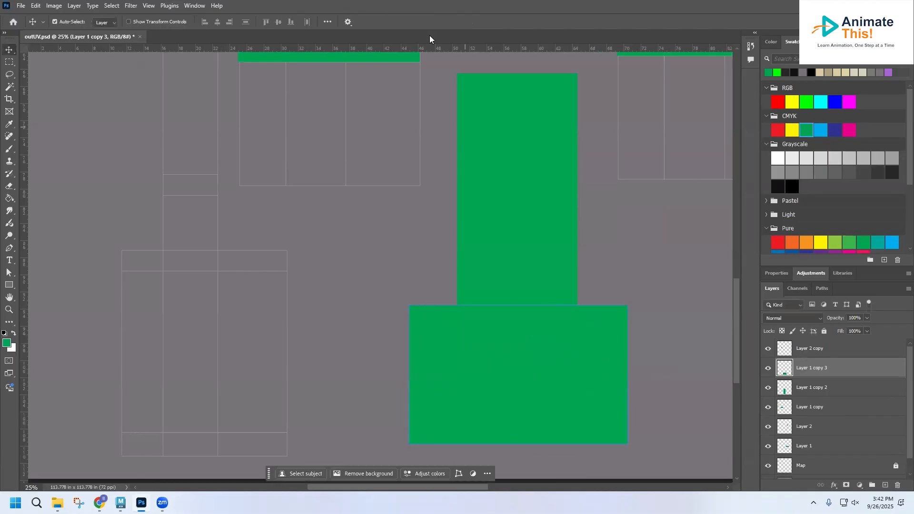
Save outUV.psd, switch to Maya and view the character's torso and hips from the front.
left_click(21, 6)
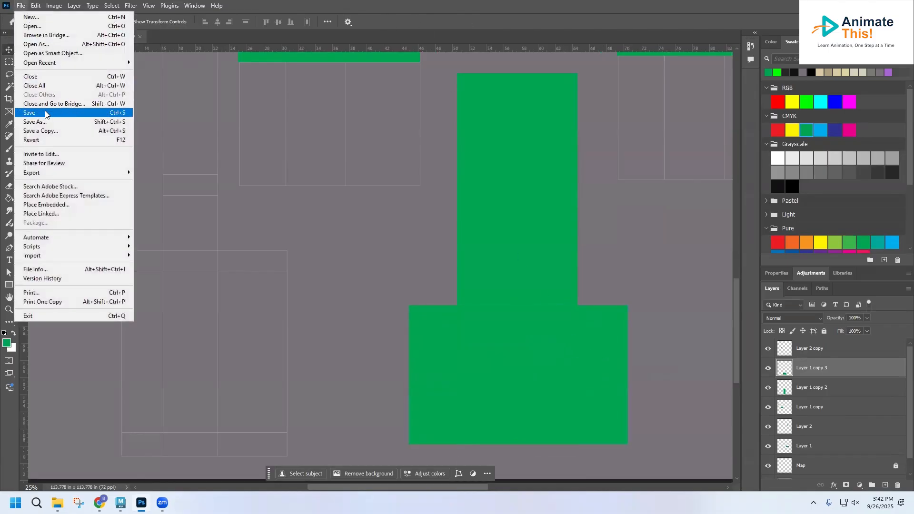
left_click(47, 113)
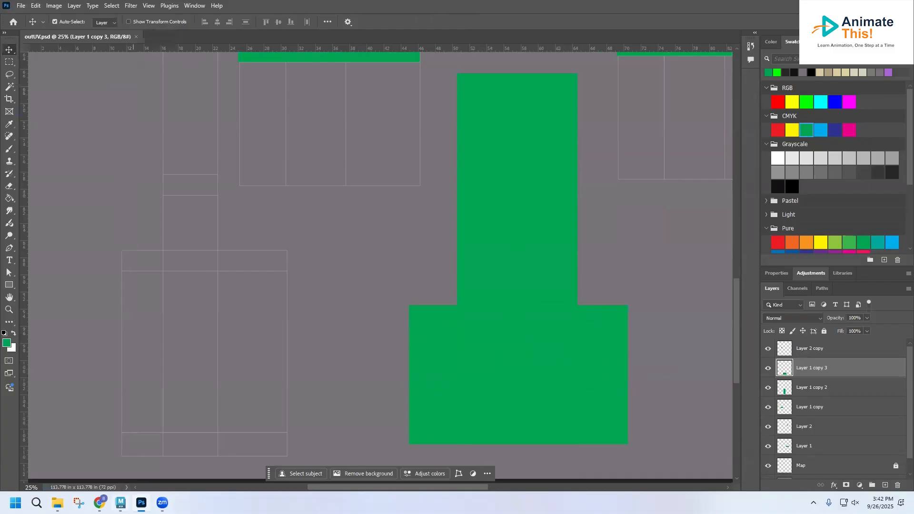
left_click(121, 503)
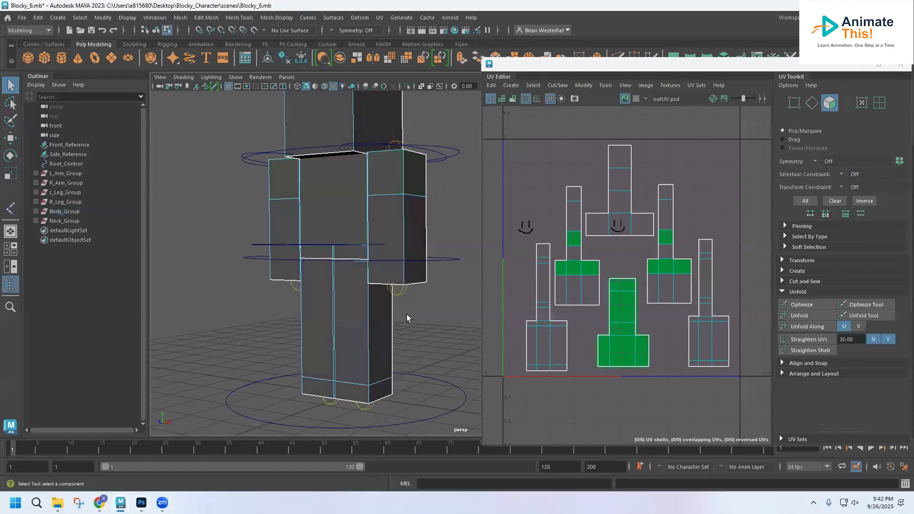
left_click_drag(336, 274, 356, 305, "alt")
scroll(355, 306, "up", 2)
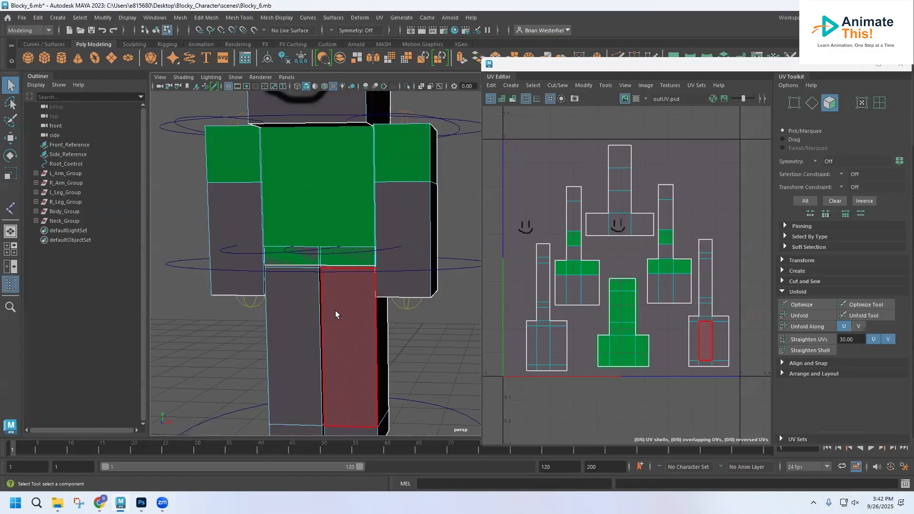
scroll(335, 311, "up", 2)
middle_click_drag(316, 312, 366, 292, "alt")
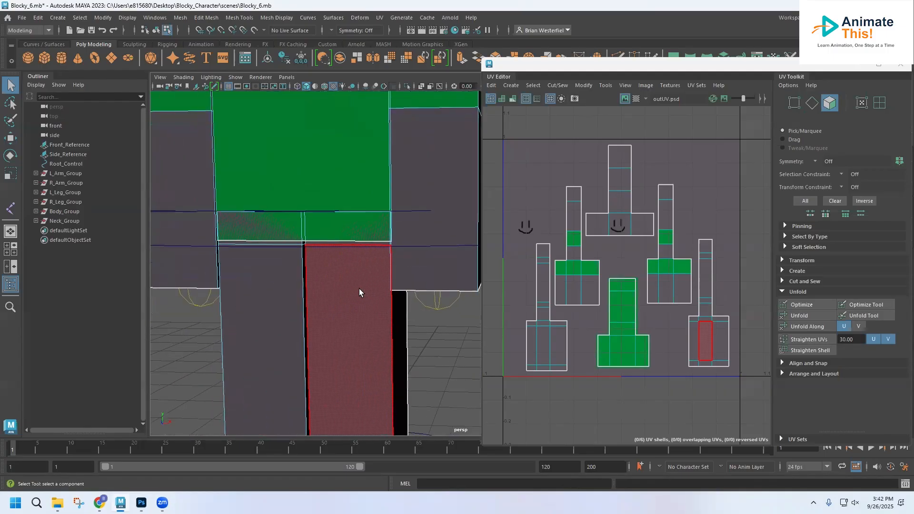
Inspect the overlapping torso and upper leg faces at the hips against their UV shells.
left_click(231, 222)
left_click(312, 211)
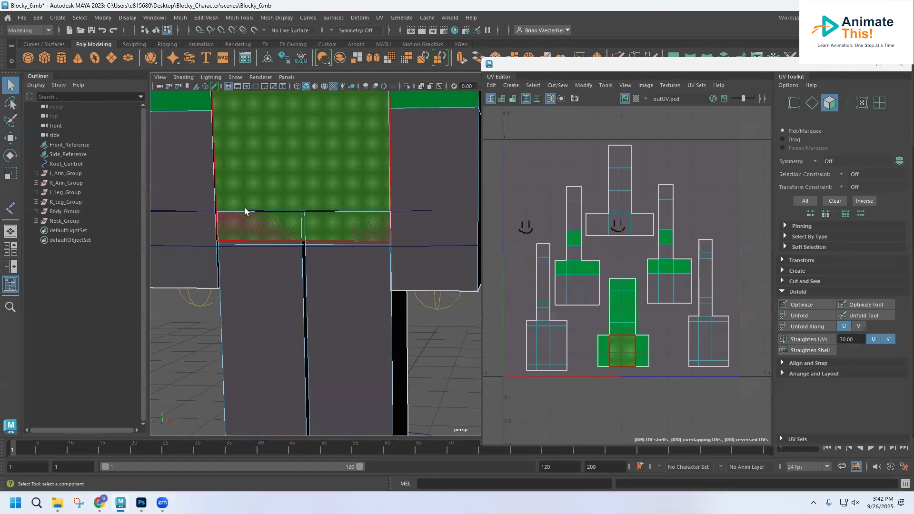
left_click(345, 226)
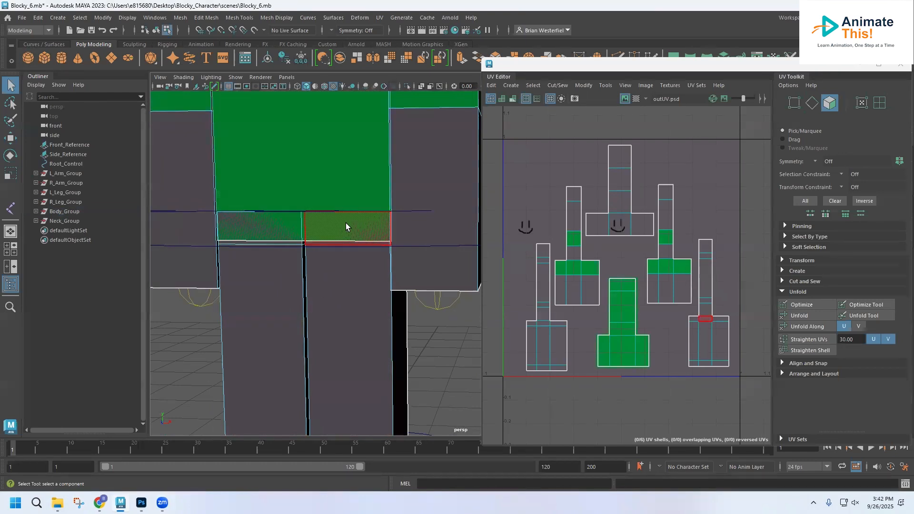
left_click(331, 244)
scroll(293, 228, "down", 5)
scroll(305, 257, "up", 4)
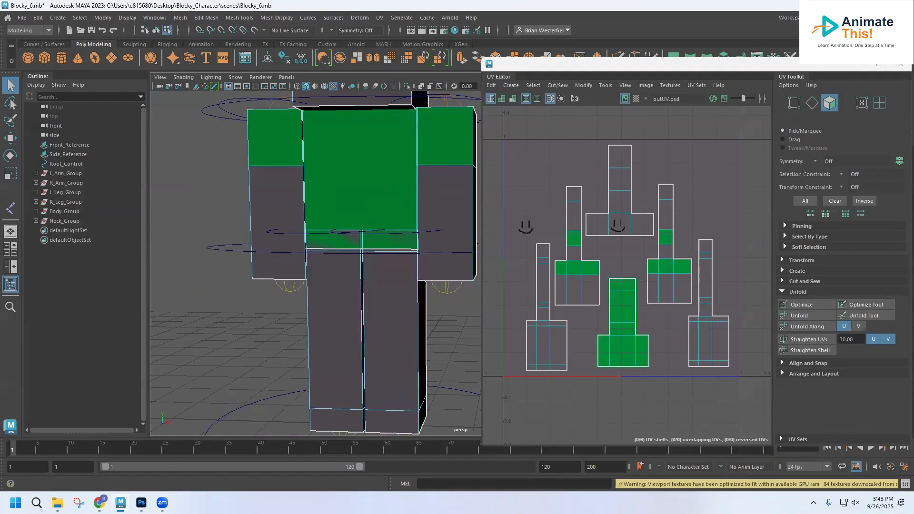
Return to Photoshop and toggle the visibility of Layer 2 copy, Layer 1 copy 2 and Layer 1 copy to locate the stray smiley face.
left_click(142, 502)
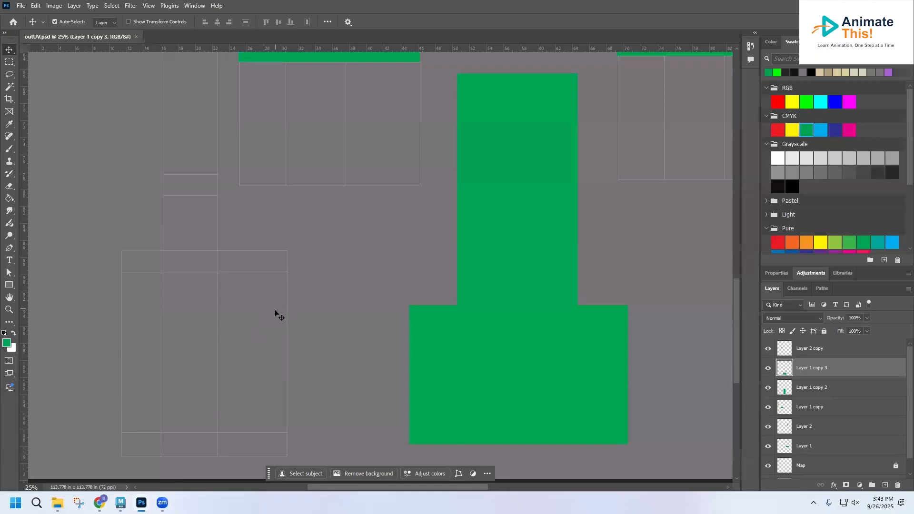
scroll(275, 312, "down", 1)
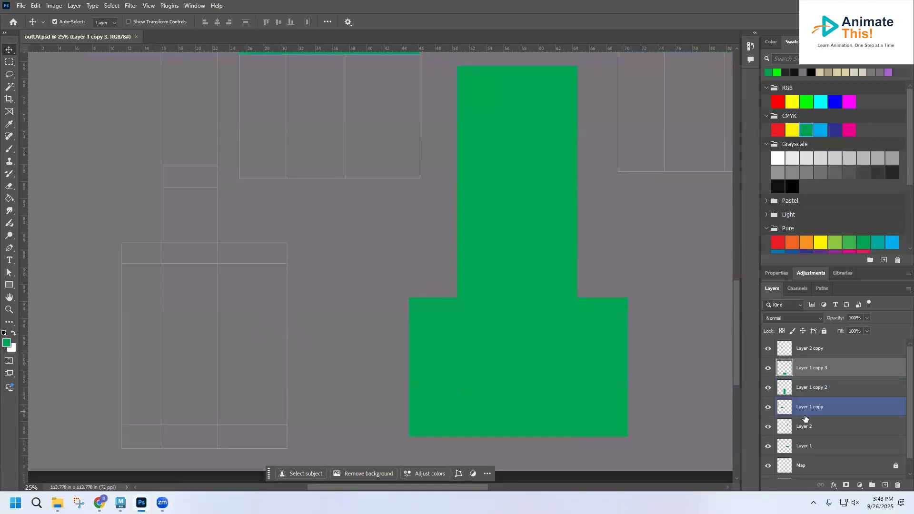
scroll(391, 245, "up", 3)
scroll(428, 299, "up", 12)
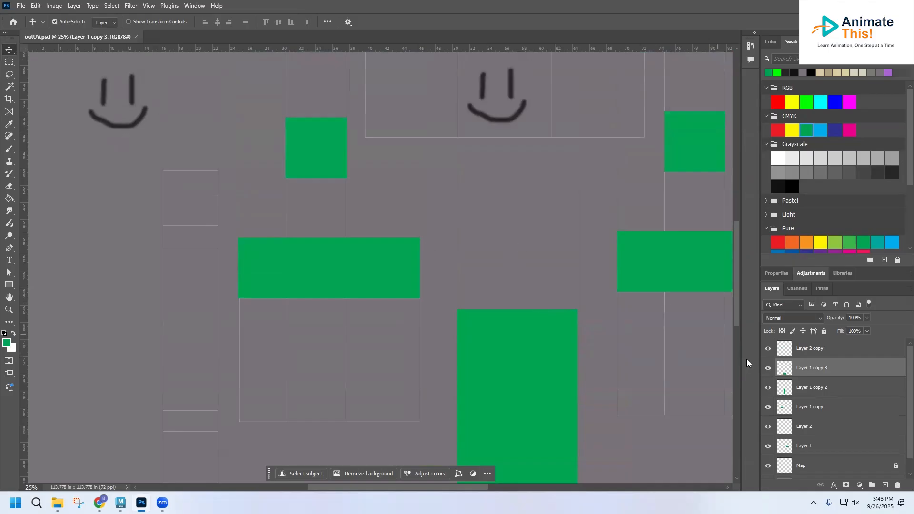
left_click(768, 349)
left_click(767, 348)
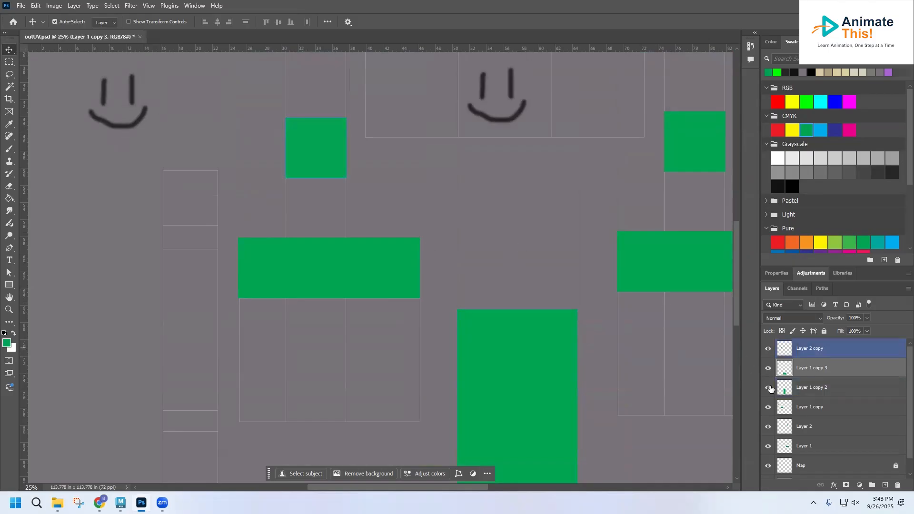
left_click(769, 387)
left_click(769, 387)
left_click(768, 407)
left_click(768, 407)
Delete the stray smiley face from Layer 1 copy using a rectangular marquee, and clear the selection.
left_click(809, 408)
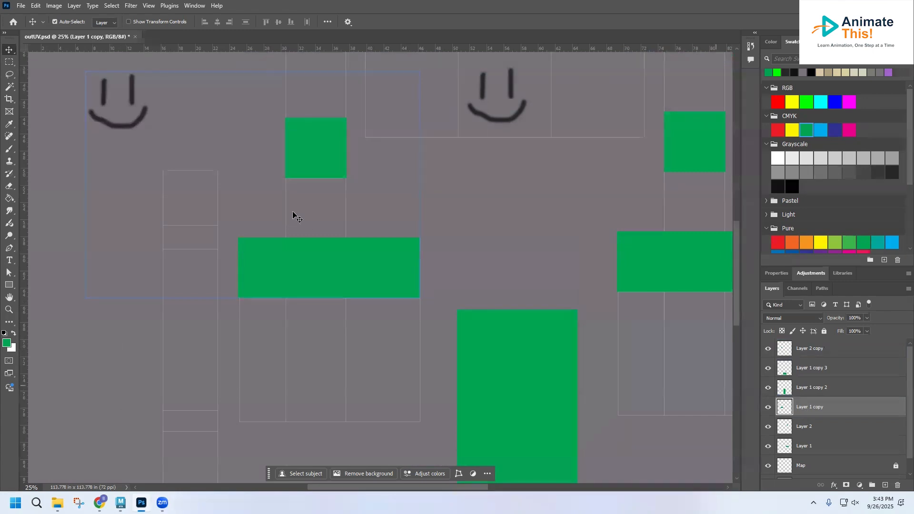
left_click(7, 63)
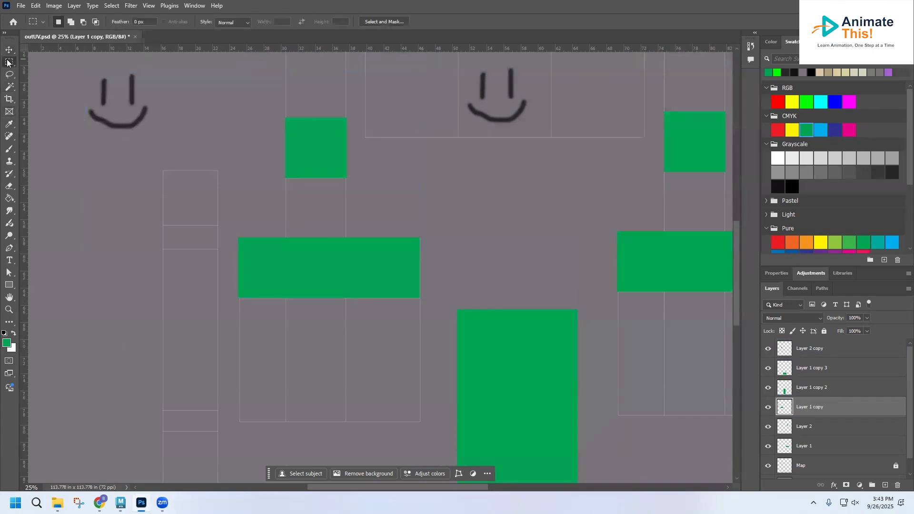
left_click_drag(68, 55, 215, 354)
key("Delete")
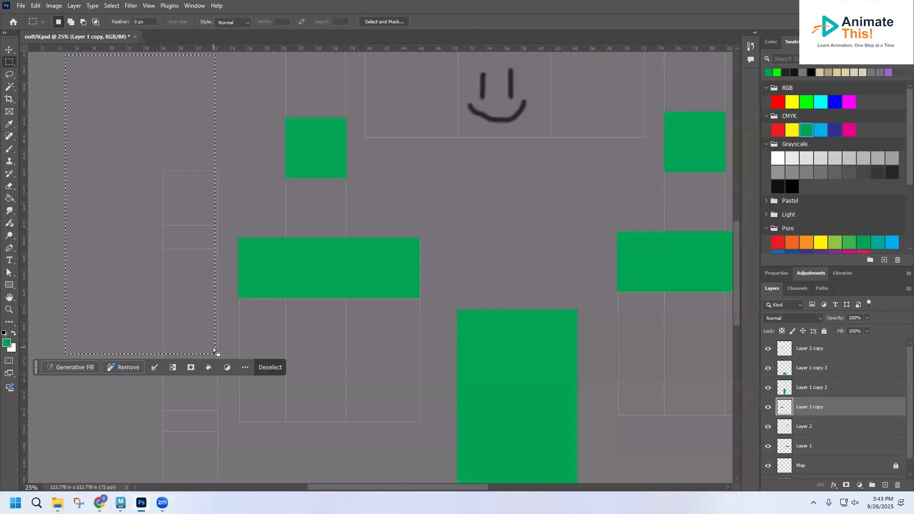
left_click(112, 5)
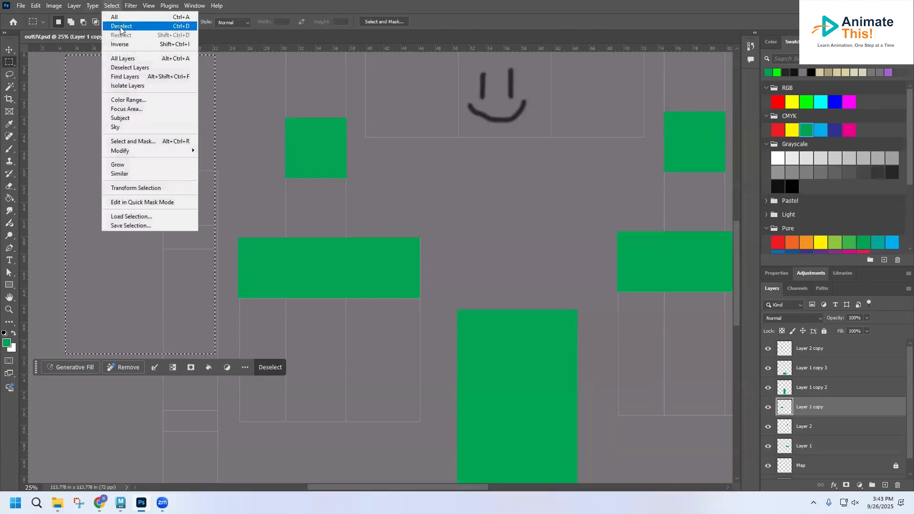
left_click(121, 27)
Merge all painted layers from Layer 2 copy down to Layer 1 into a single layer above Map.
left_click(804, 356)
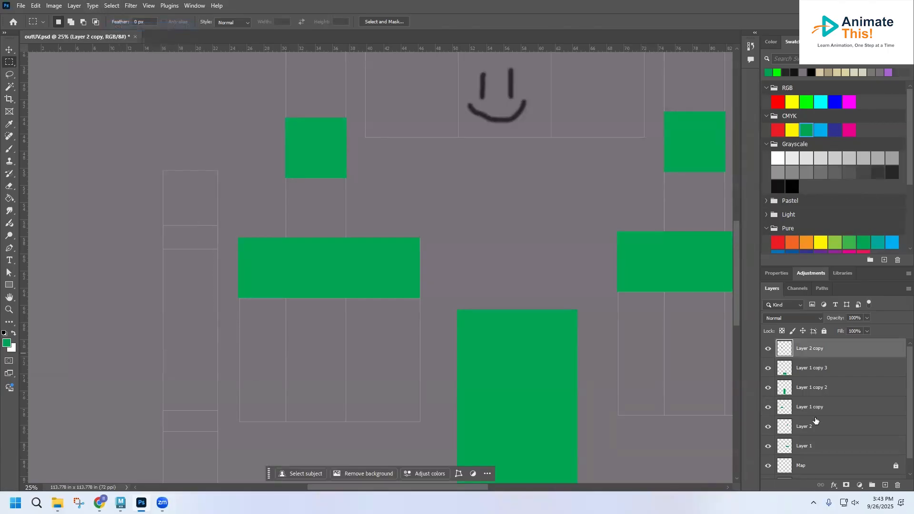
left_click(807, 450, "shift")
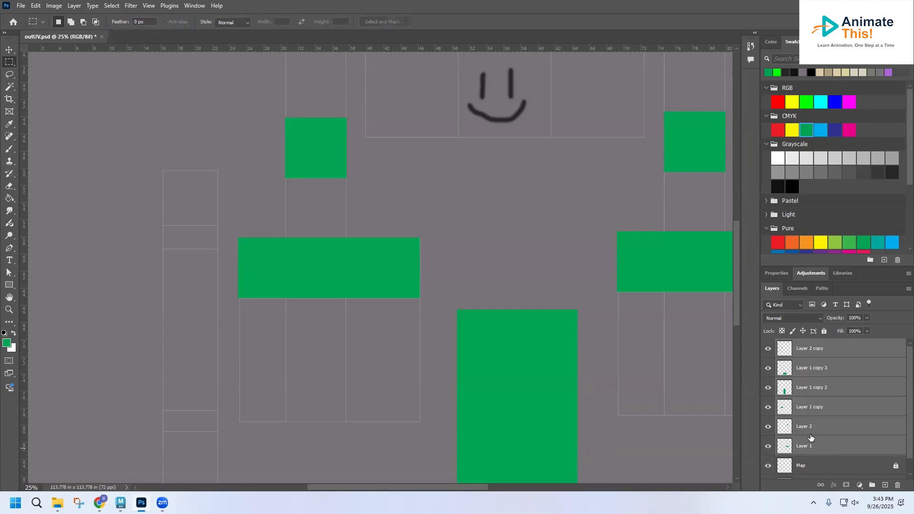
right_click(810, 435)
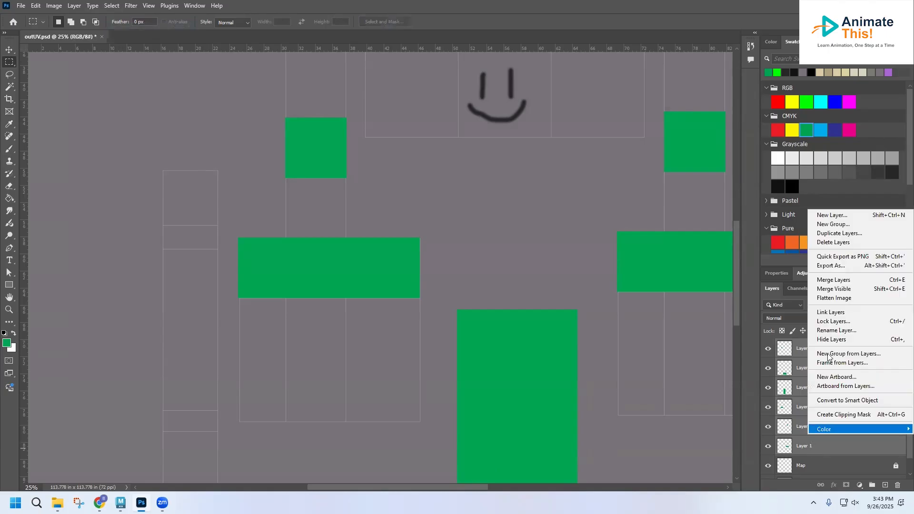
left_click(832, 280)
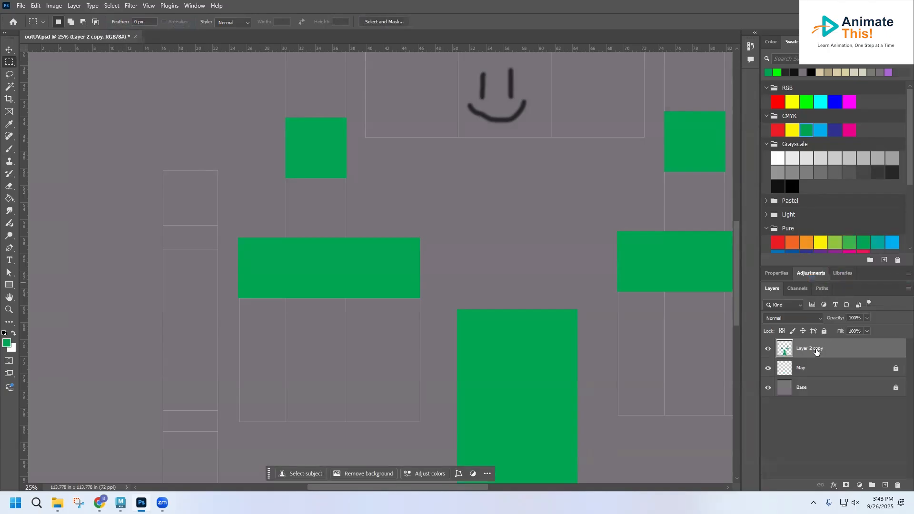
On a new layer, marquee the wide middle section of the lower-left leg shell and fill it with mid-gray at 100% opacity.
scroll(217, 262, "down", 10)
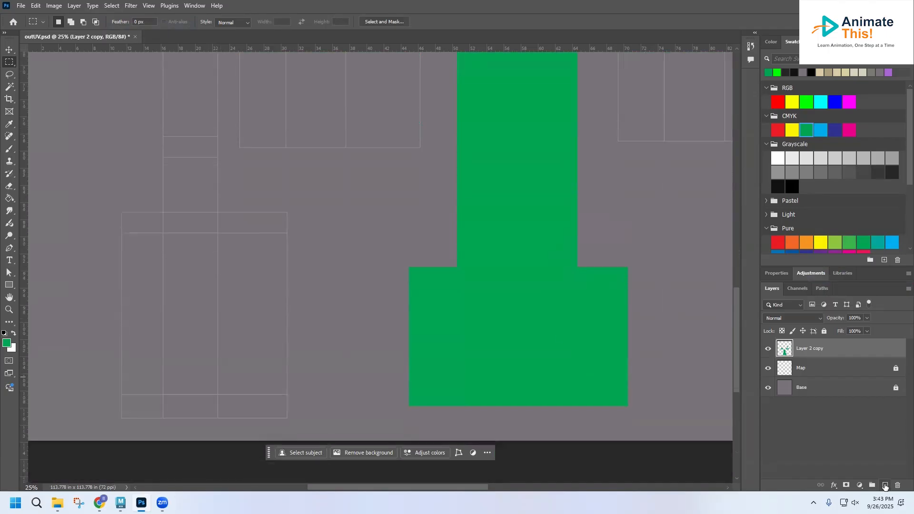
left_click(884, 485)
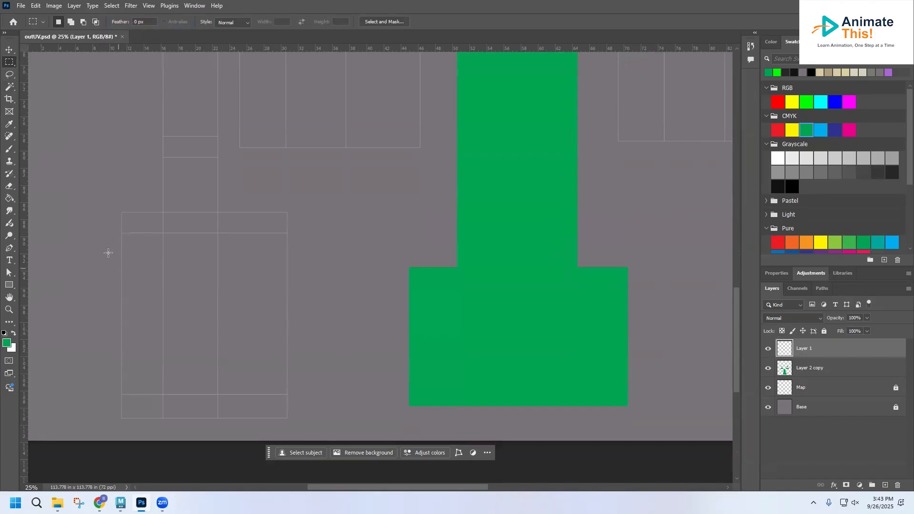
left_click_drag(114, 232, 304, 394)
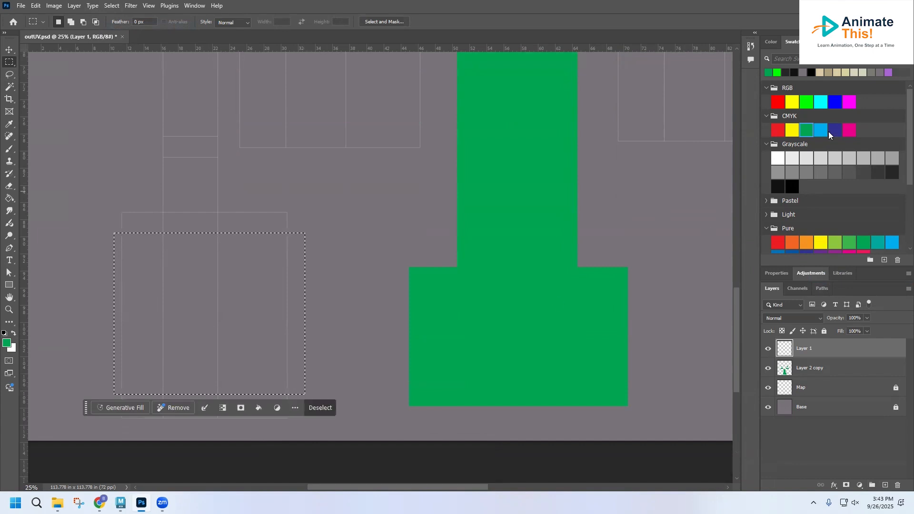
left_click(834, 171)
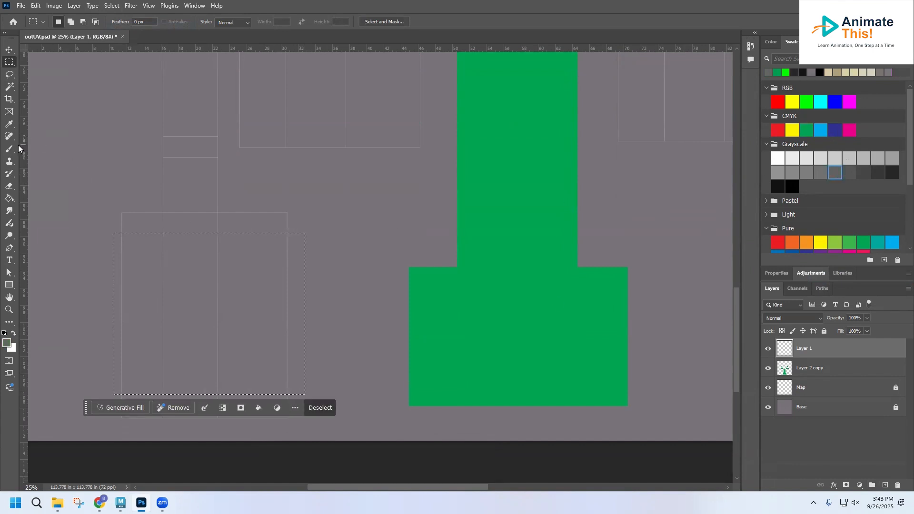
left_click(36, 6)
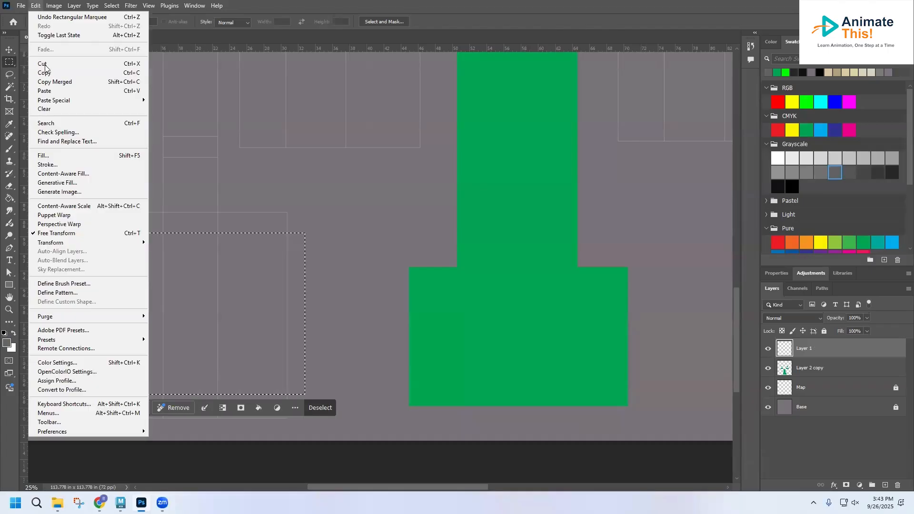
left_click(56, 155)
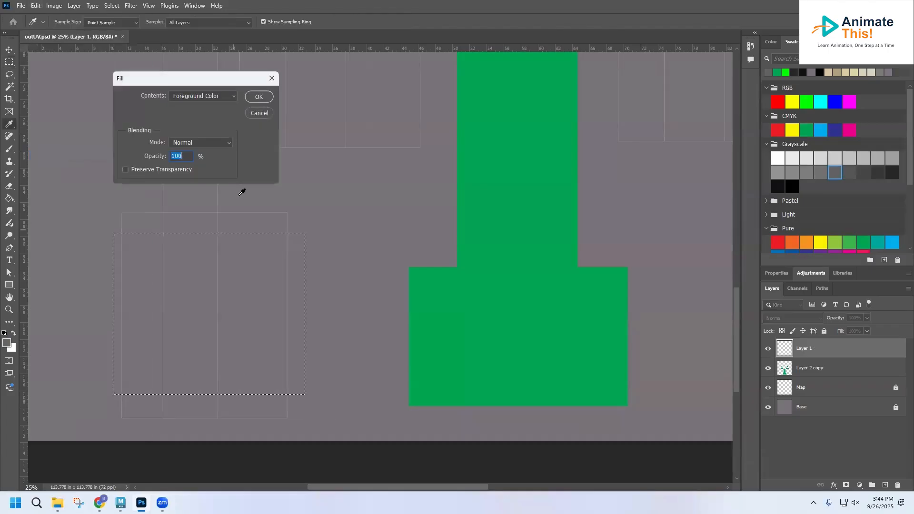
left_click(259, 96)
key("v")
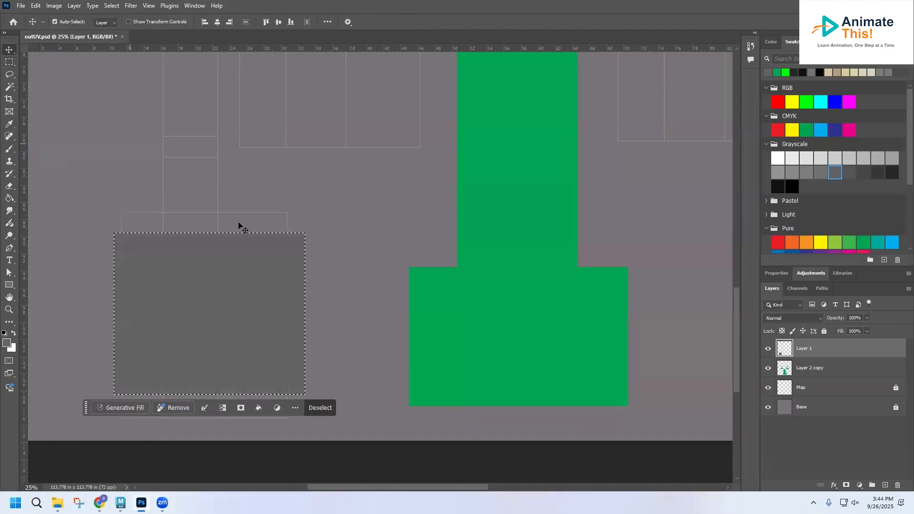
Duplicate Layer 1 and move the gray copy up beside the narrow strip of the same leg shell.
scroll(265, 289, "up", 3)
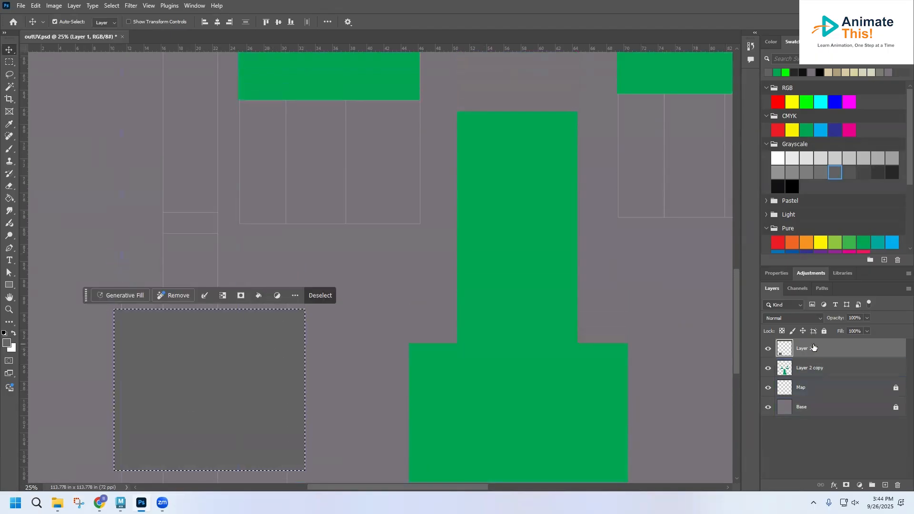
left_click(907, 289)
left_click(832, 211)
left_click(306, 149)
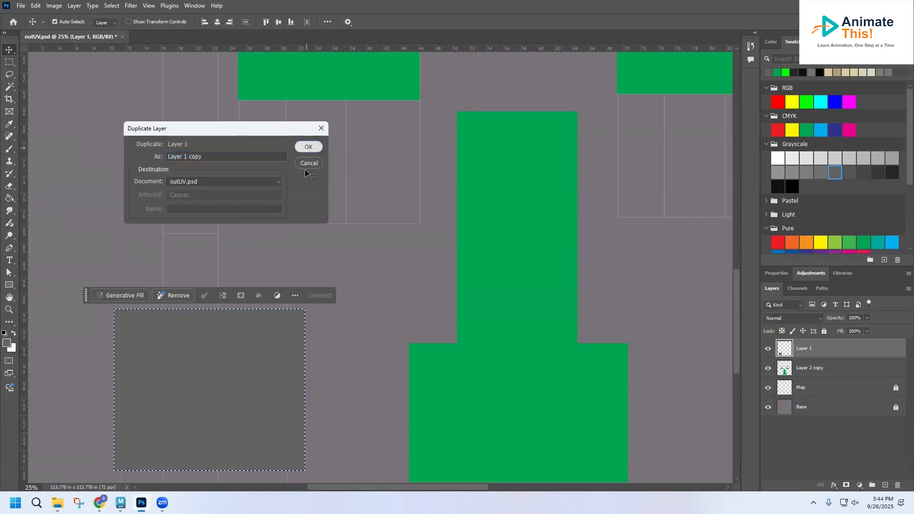
left_click_drag(259, 357, 125, 146)
Transform the gray copy to 33.33% width and 100.59% height so it covers the long face of the leg's narrow strip.
scroll(393, 187, "up", 2)
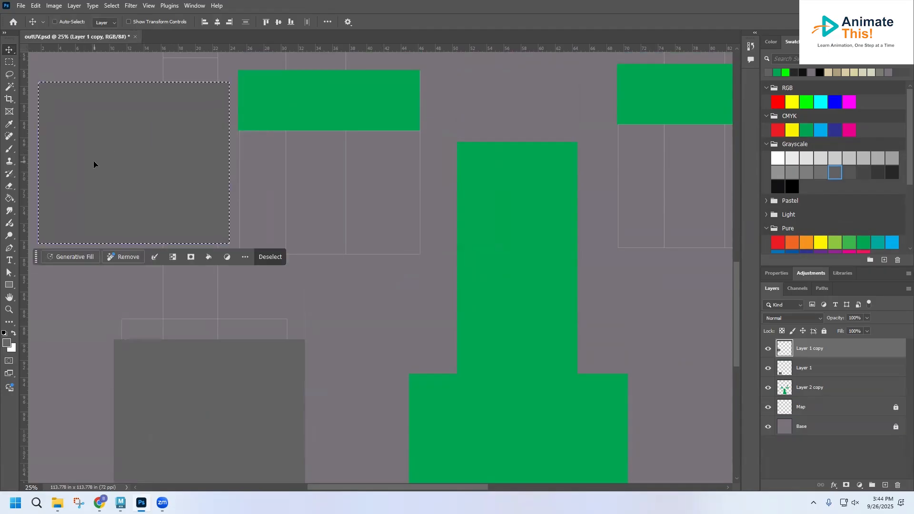
key("ctrl+t")
left_click_drag(39, 162, 155, 162)
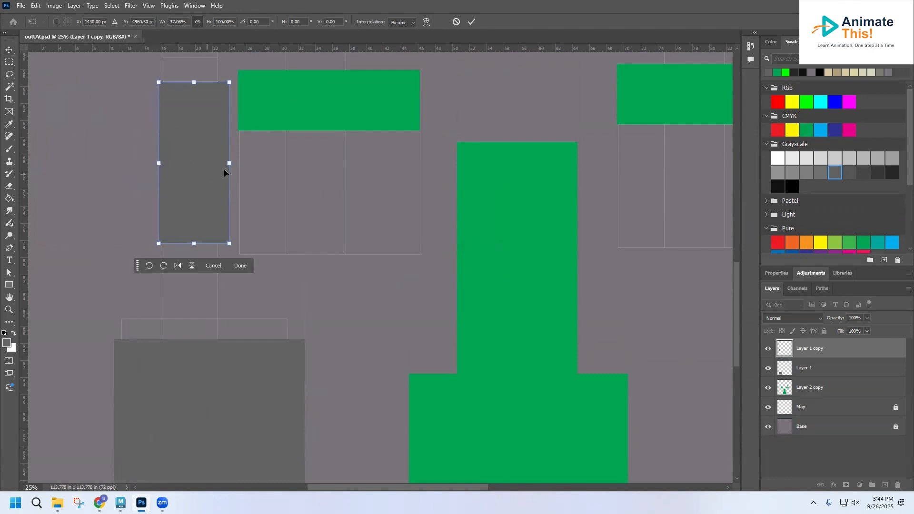
left_click_drag(230, 163, 222, 156)
left_click_drag(191, 84, 191, 82)
double_click(194, 155)
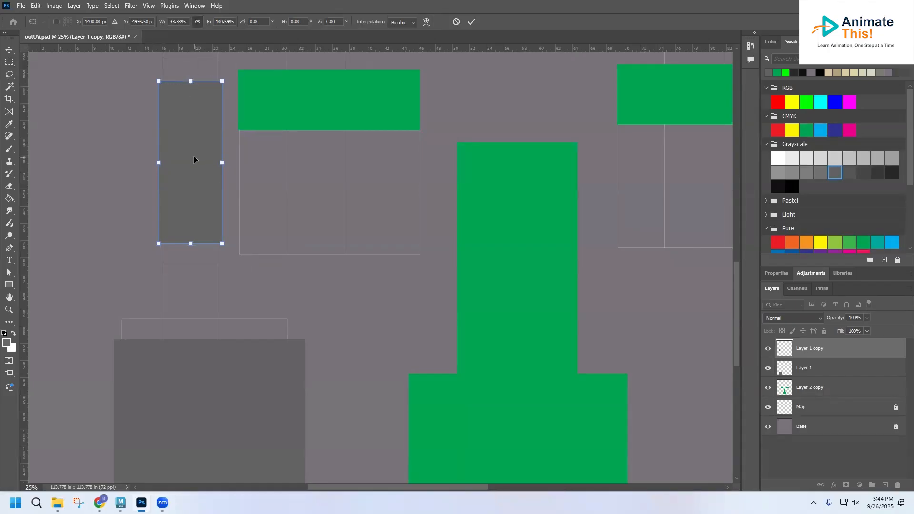
Save outUV.psd and switch to Maya to inspect the gray texture on the character's leg.
left_click(22, 6)
left_click(38, 113)
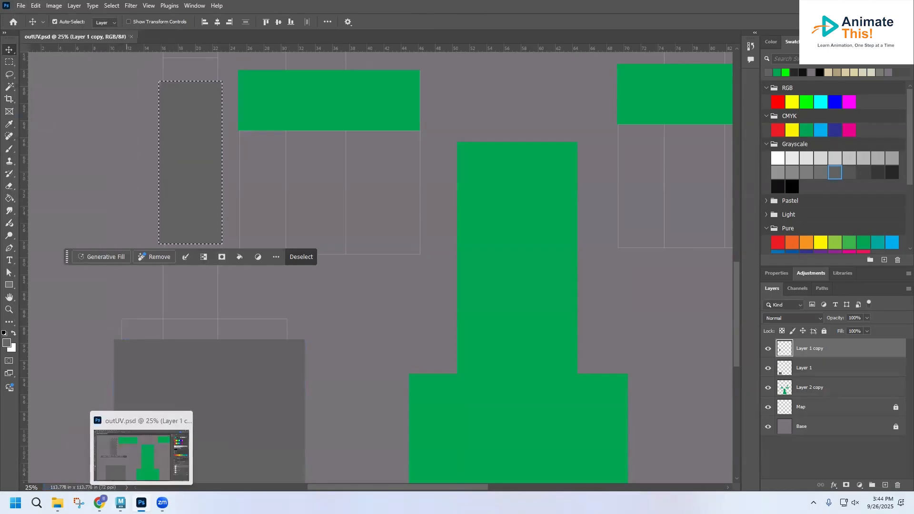
left_click(121, 502)
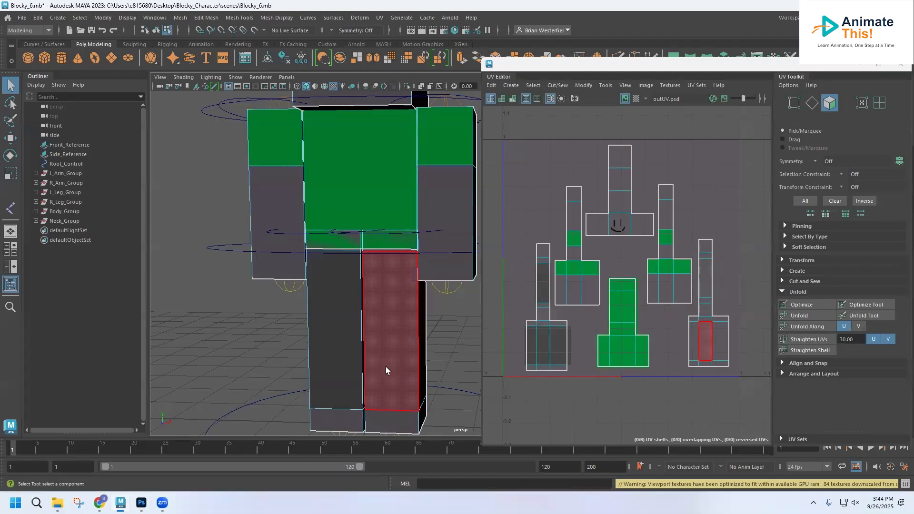
left_click_drag(310, 352, 361, 334, "alt")
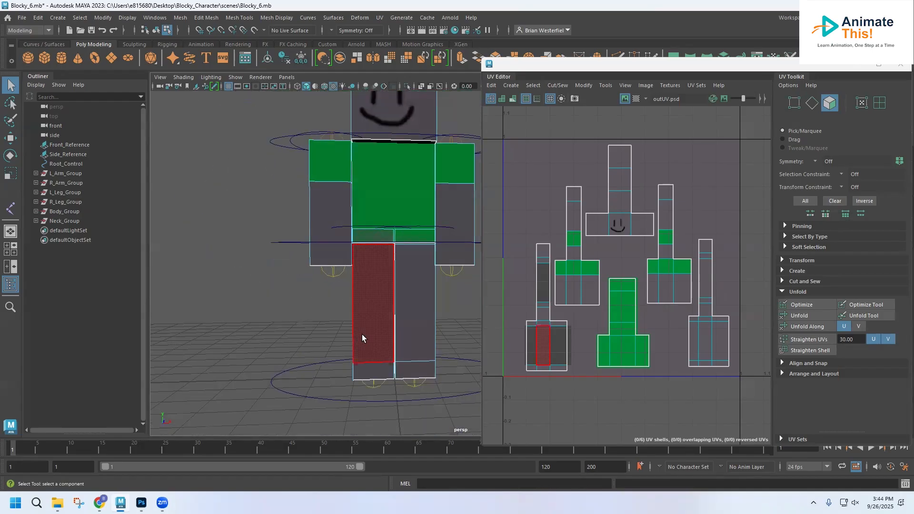
scroll(363, 336, "up", 3)
middle_click_drag(361, 336, 346, 314, "alt")
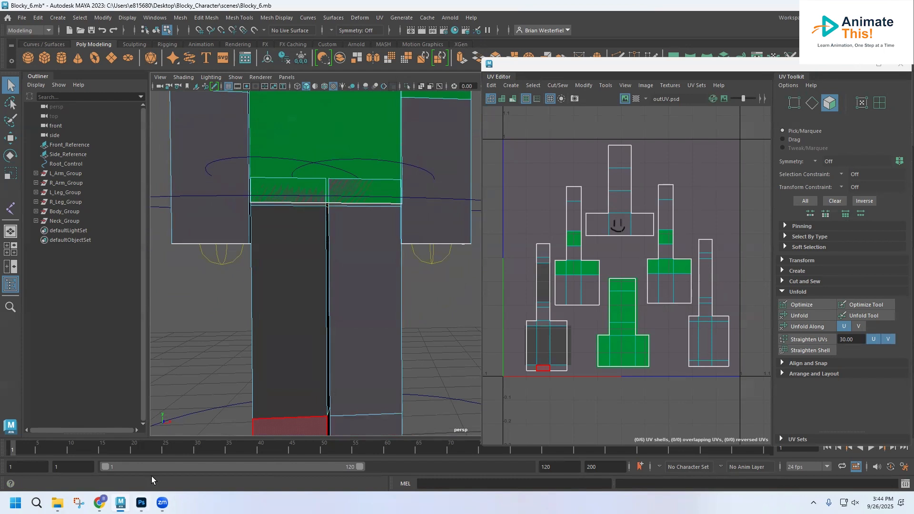
Return to Photoshop and duplicate Layer 1 copy and Layer 1 together within outUV.psd.
key("alt+Tab")
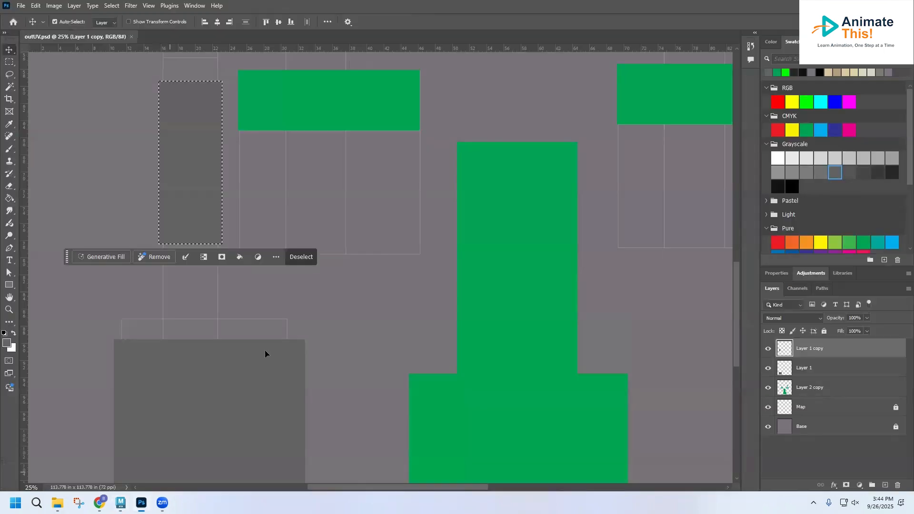
left_click(805, 367, "shift")
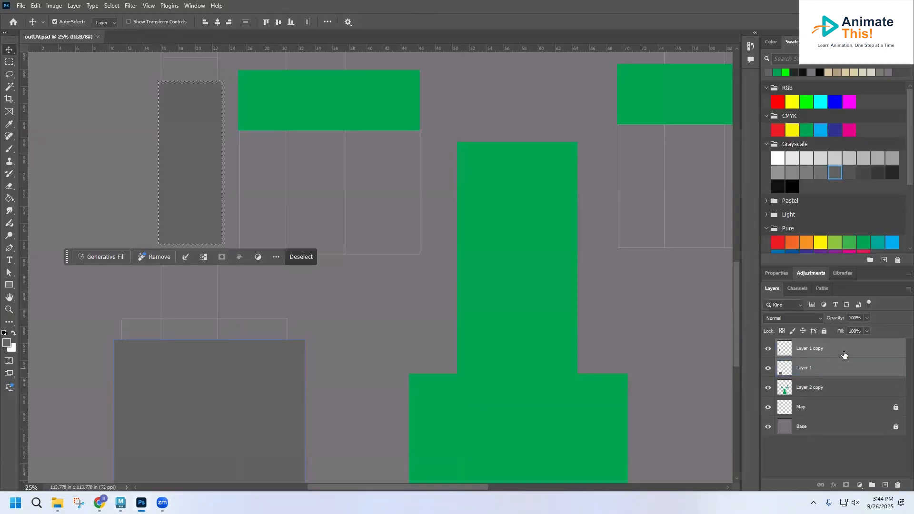
left_click(908, 289)
left_click(838, 67)
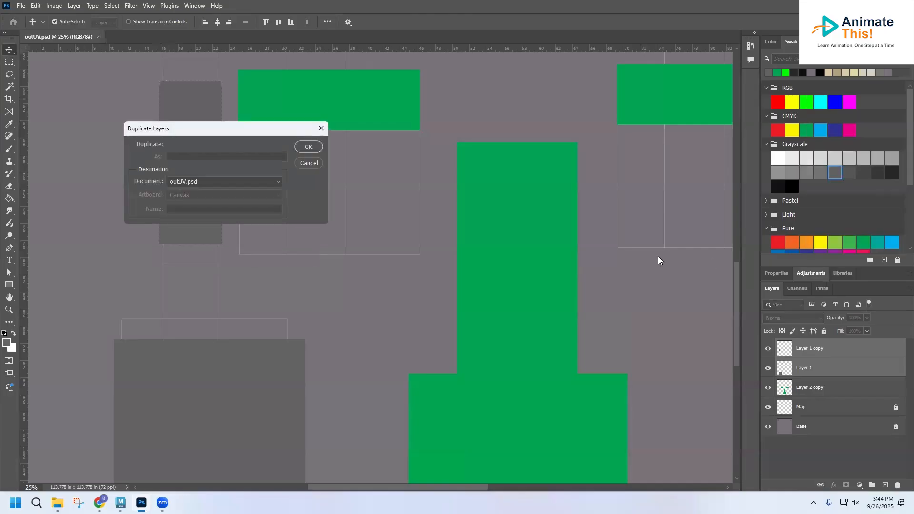
left_click(307, 147)
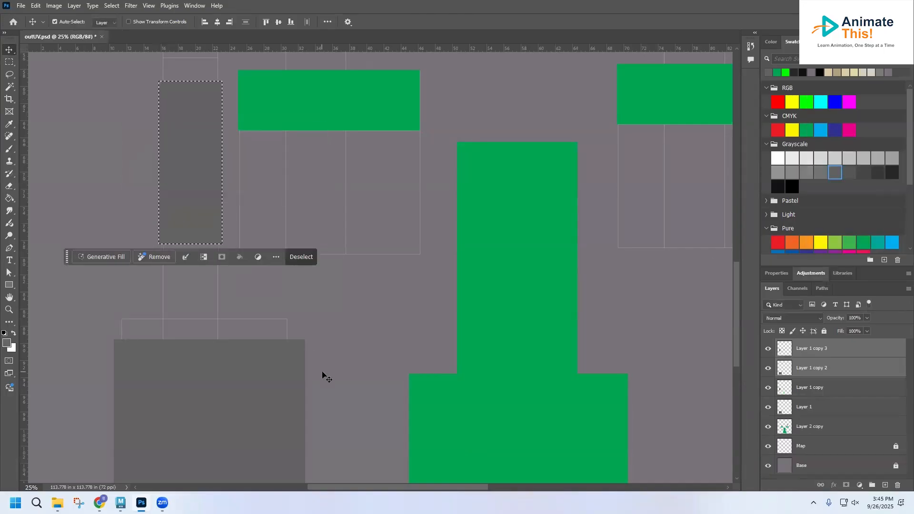
Clear the selection and move the two duplicated gray blocks over the matching faces of the lower-right leg shell.
scroll(323, 376, "down", 3)
scroll(323, 376, "down", 1)
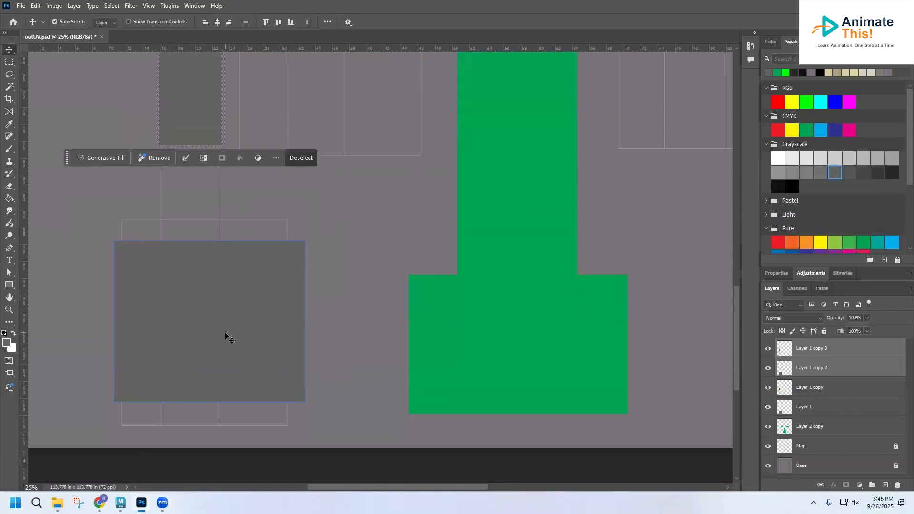
left_click(120, 5)
left_click(117, 24)
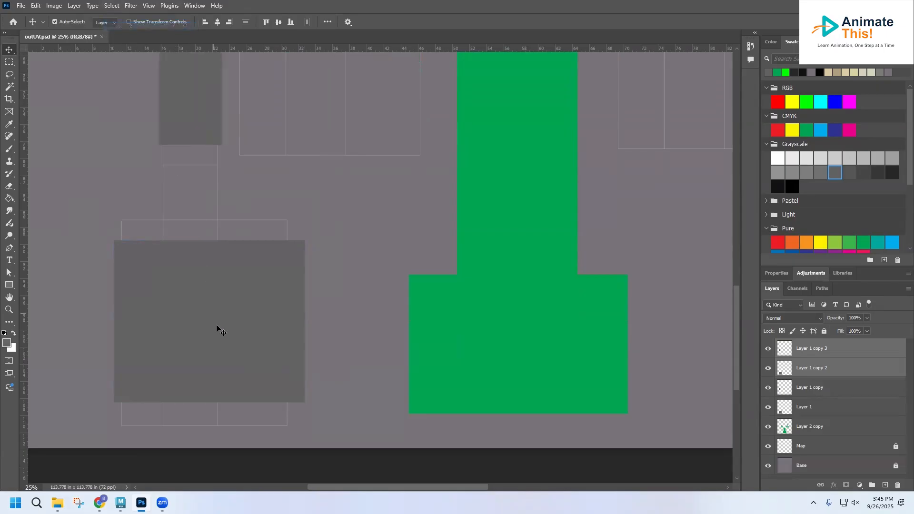
left_click_drag(221, 331, 632, 337)
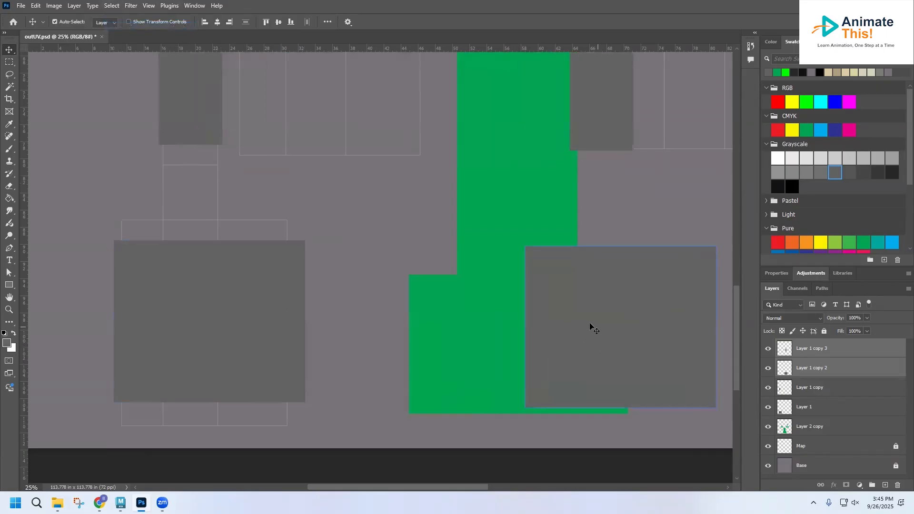
left_click(443, 328)
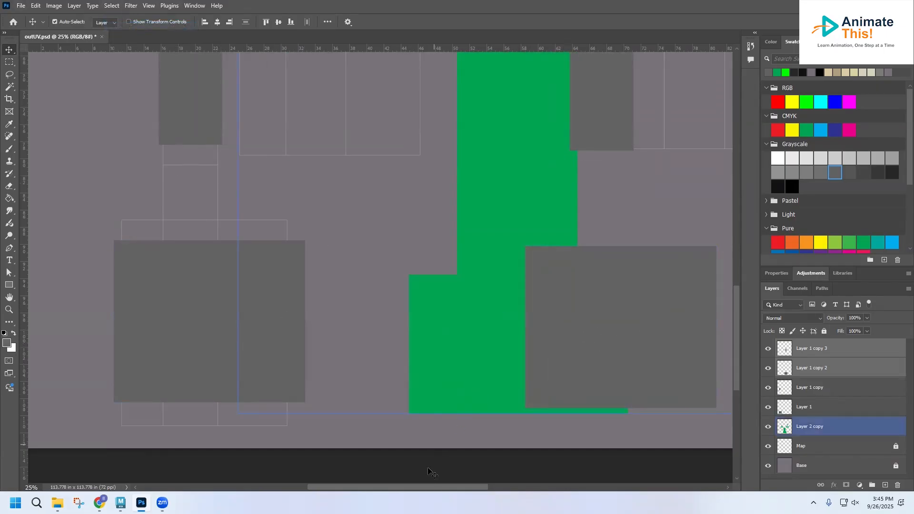
left_click_drag(436, 486, 532, 493)
left_click_drag(289, 322, 524, 294)
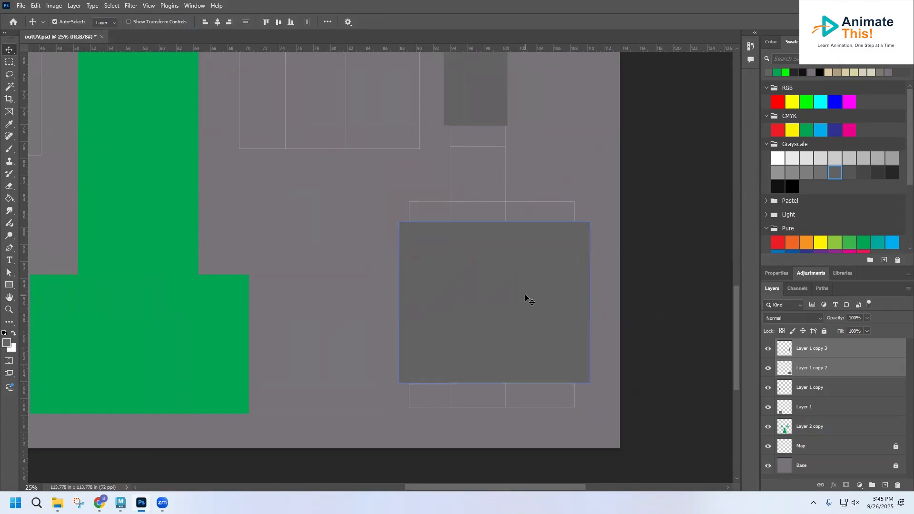
scroll(525, 297, "up", 5)
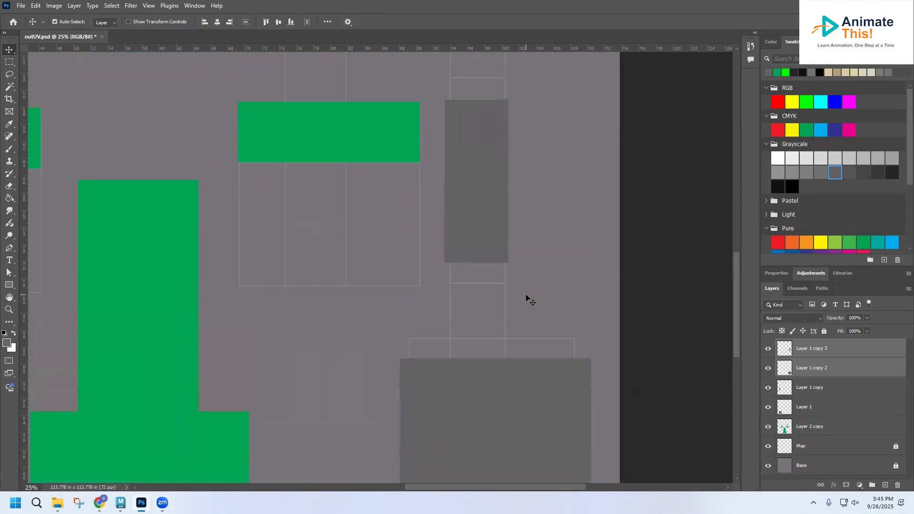
Save outUV.psd and switch to Maya to inspect the gray texture on both legs.
left_click(21, 6)
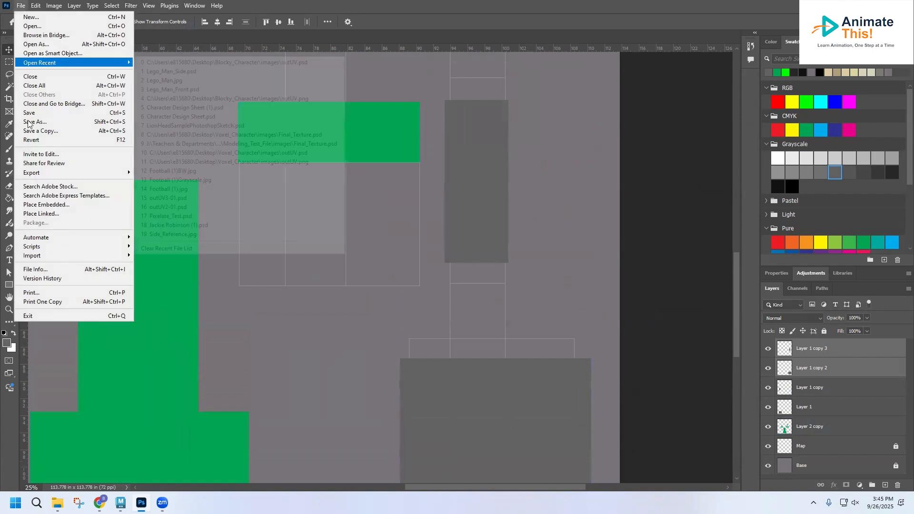
left_click(29, 111)
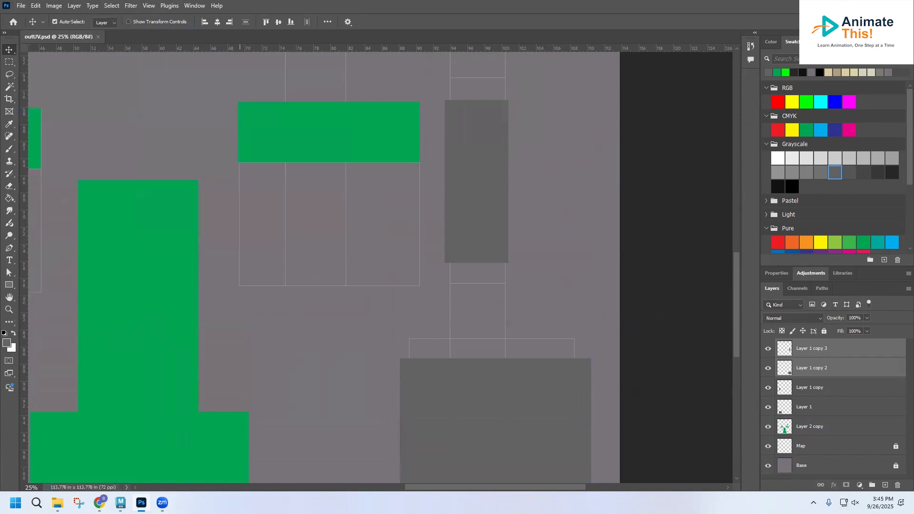
left_click(144, 458)
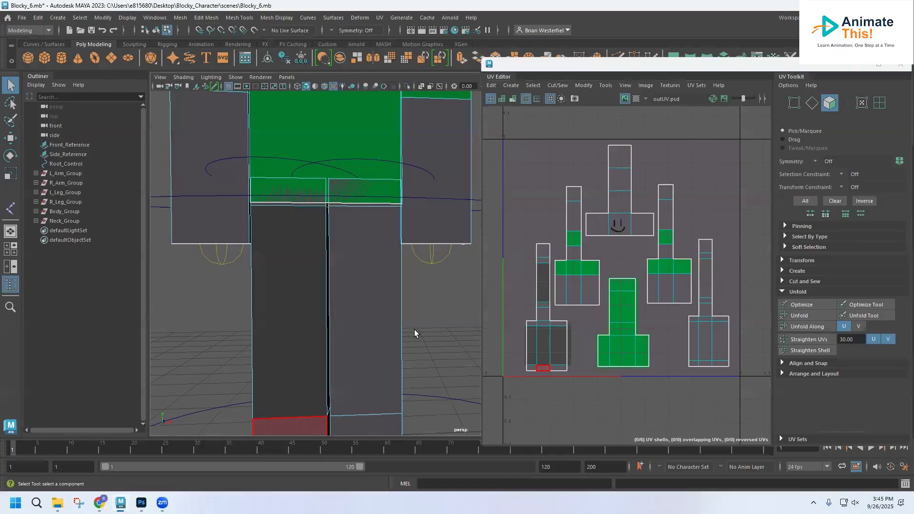
left_click(372, 332)
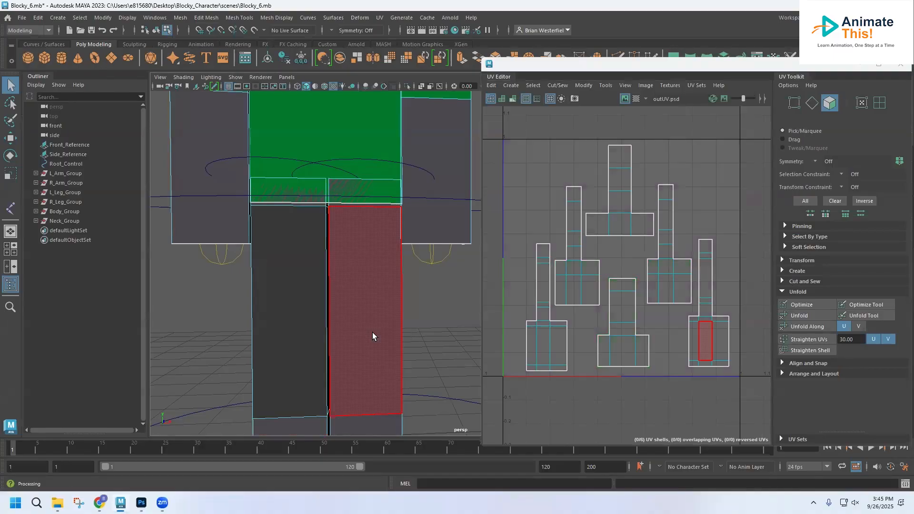
left_click(427, 337)
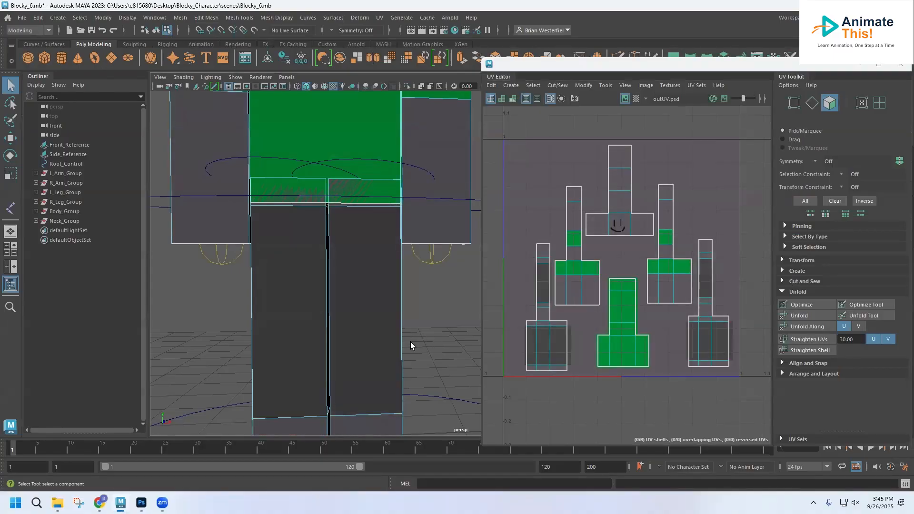
scroll(402, 312, "up", 5)
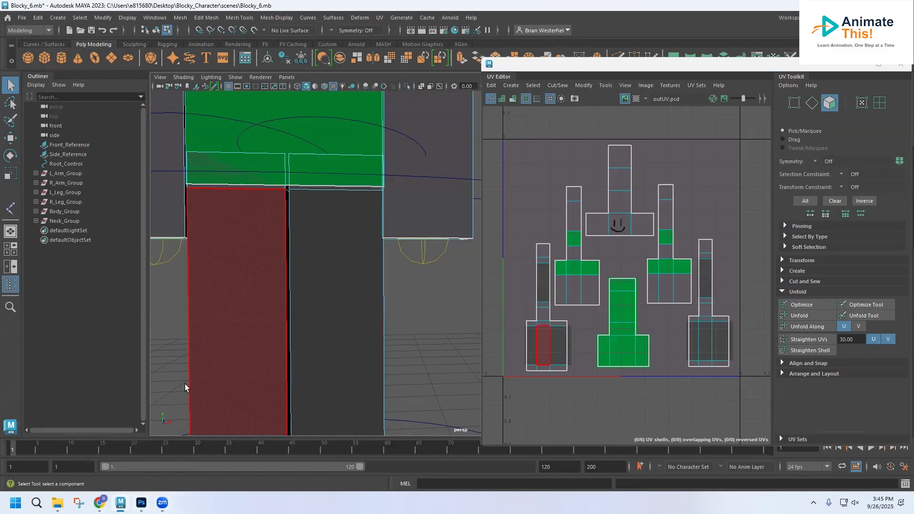
Return to Photoshop and move the Map layer to the top of the layer stack, above Layer 1 copy 3.
left_click(141, 503)
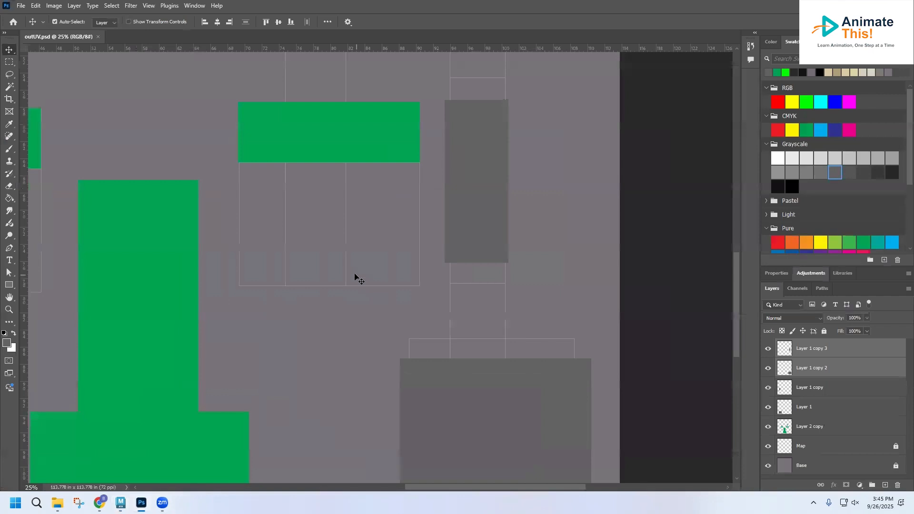
scroll(343, 317, "down", 4)
left_click(818, 453)
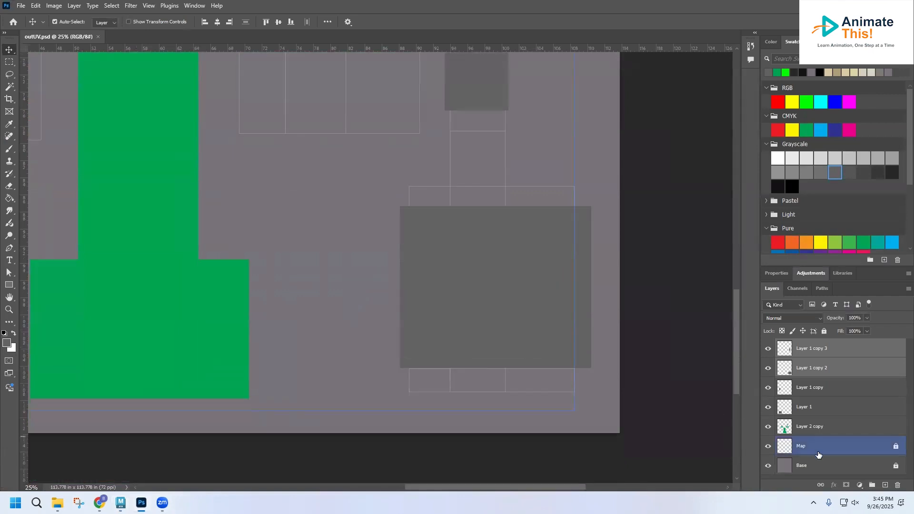
left_click_drag(800, 448, 804, 344)
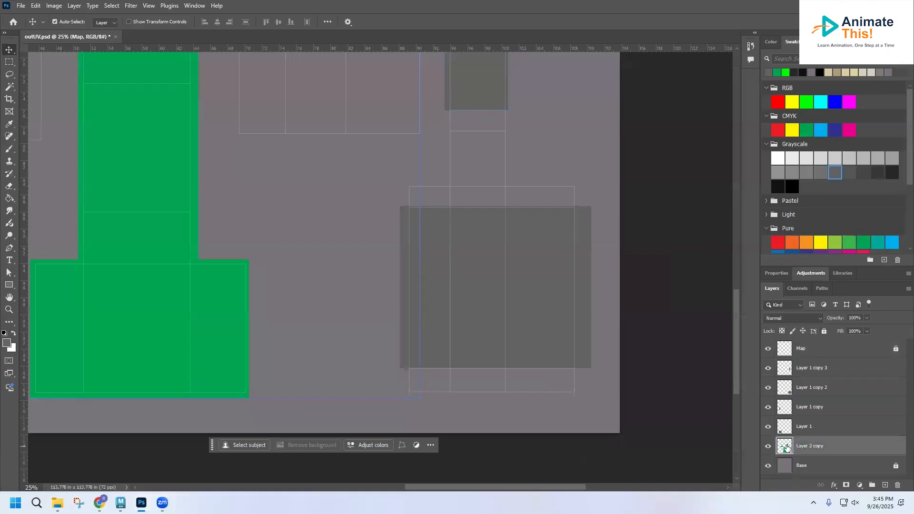
Switch to Maya and examine from several angles where the green torso meets the gray legs.
scroll(245, 304, "down", 3)
left_click_drag(438, 484, 382, 487)
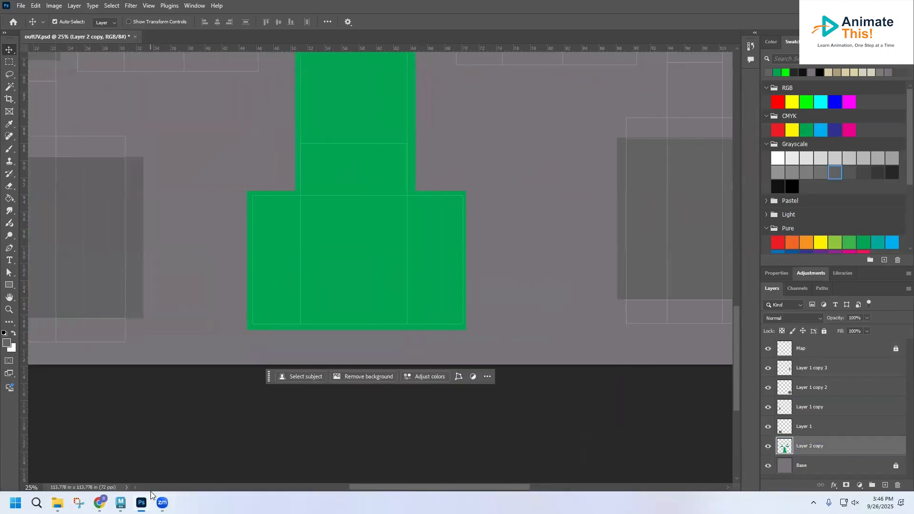
scroll(331, 304, "up", 3)
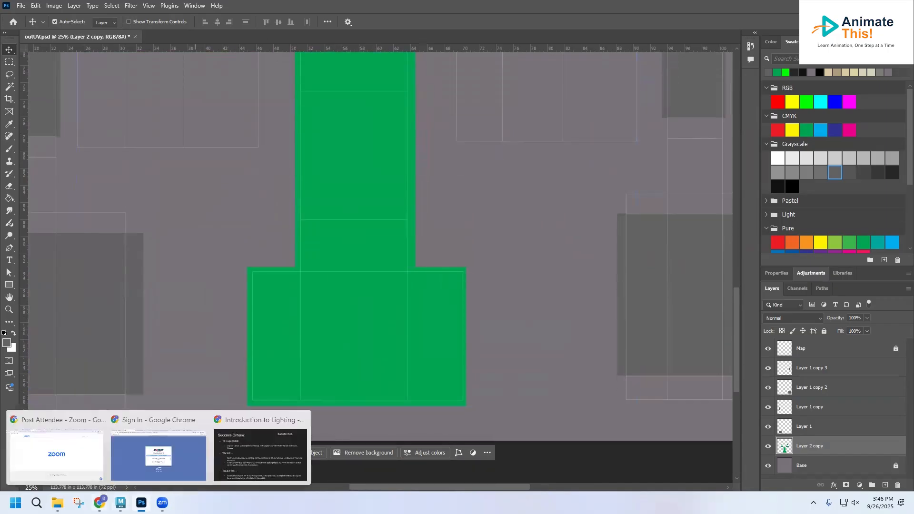
left_click(120, 502)
left_click(327, 176)
left_click_drag(327, 175, 279, 248, "alt")
middle_click_drag(285, 288, 376, 103, "alt")
right_click_drag(303, 250, 285, 300, "alt")
scroll(281, 301, "down", 2)
left_click_drag(279, 334, 218, 428, "alt")
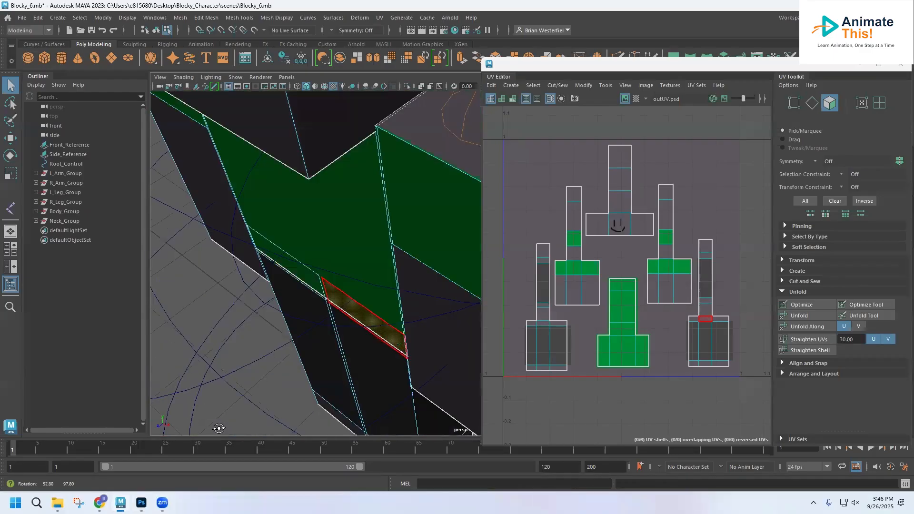
scroll(274, 337, "up", 4)
left_click_drag(258, 316, 330, 371, "alt")
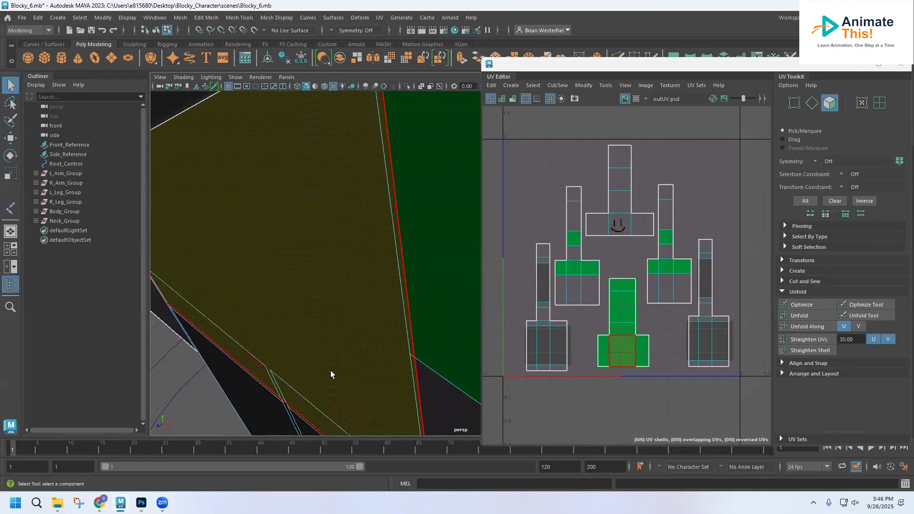
scroll(329, 369, "up", 4)
middle_click_drag(327, 373, 312, 353, "alt")
scroll(312, 353, "down", 10)
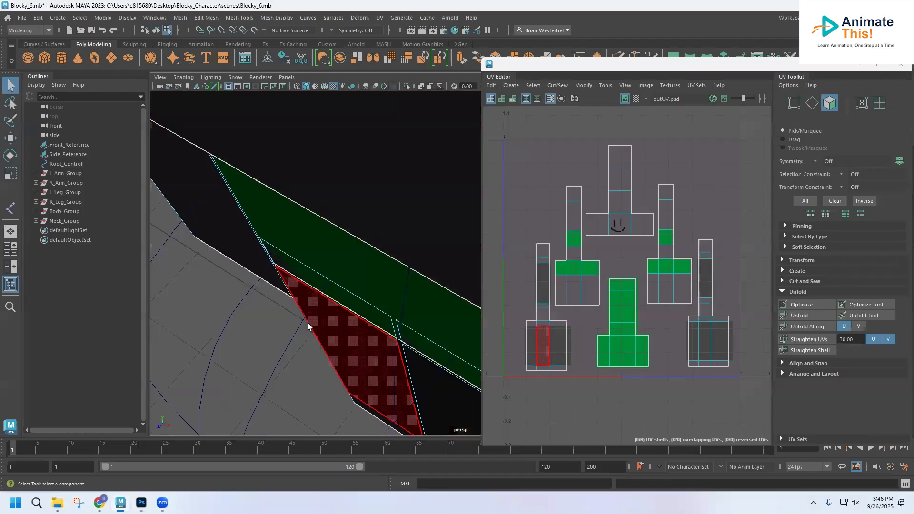
middle_click_drag(373, 249, 285, 240, "alt")
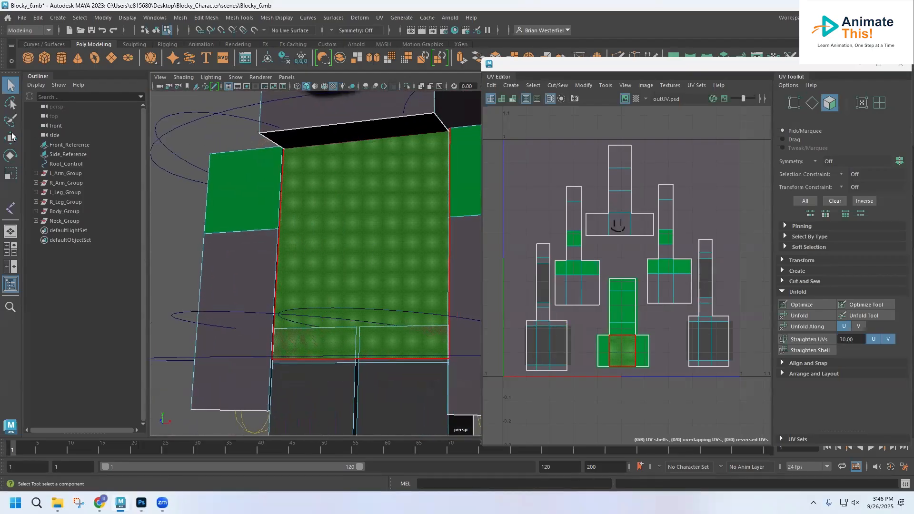
Select individual faces of the body shell in the UV Editor to identify which one forms the underside of the torso.
key("w")
right_click_drag(618, 338, 592, 337)
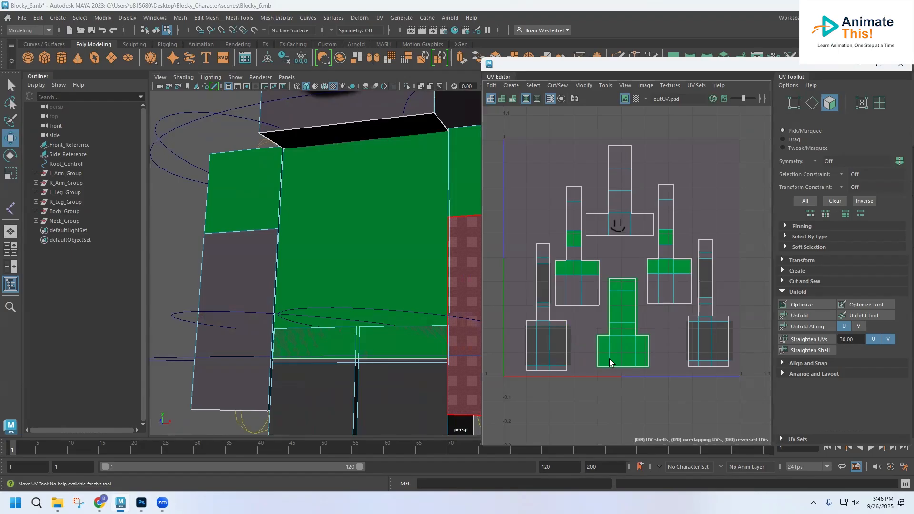
left_click(618, 329)
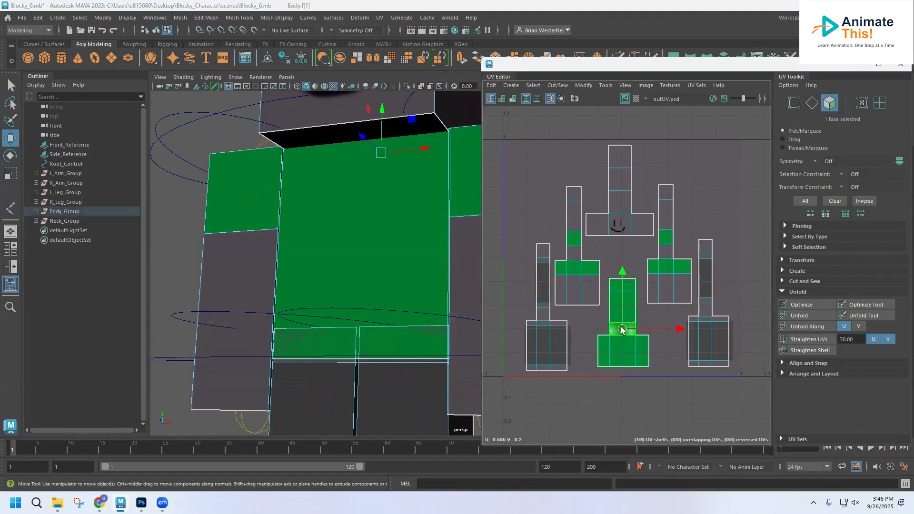
left_click(612, 285)
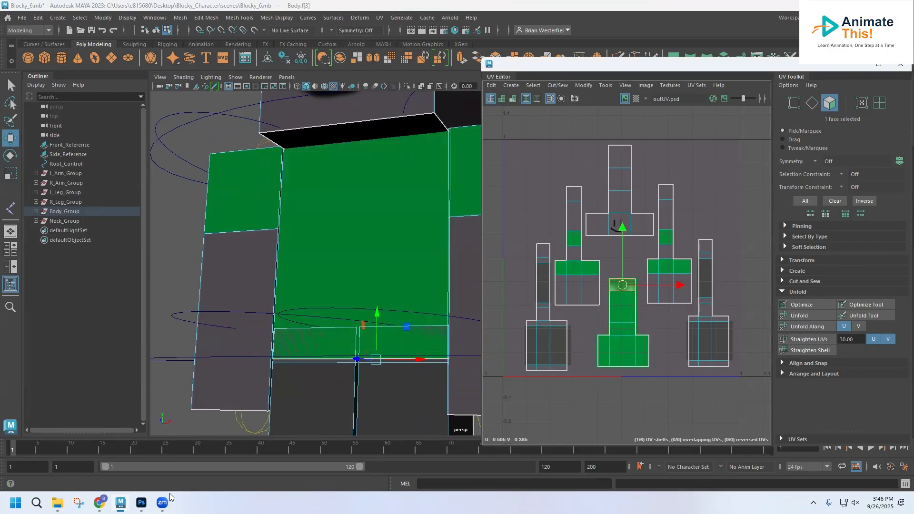
Return to Photoshop and fill a rectangular strip across the lower edge of the green torso with the gray foreground color on Layer 1 copy 3.
left_click(141, 502)
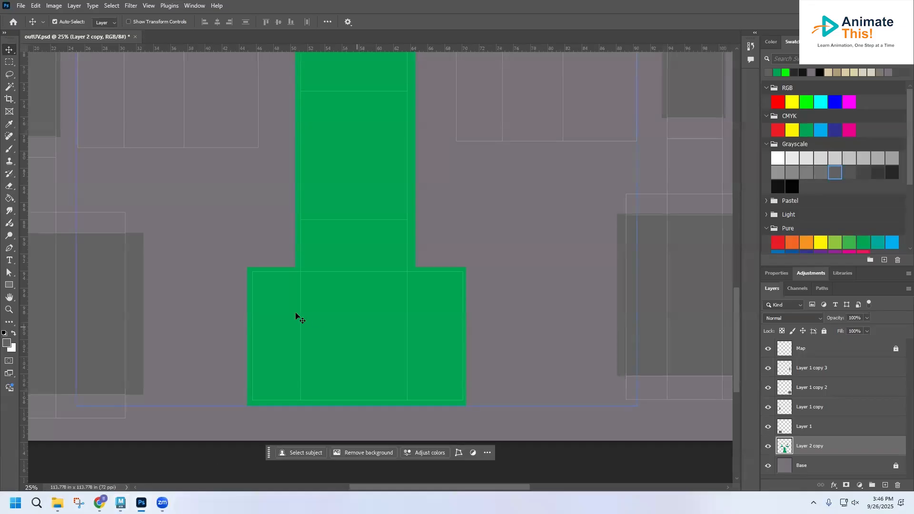
left_click(9, 62)
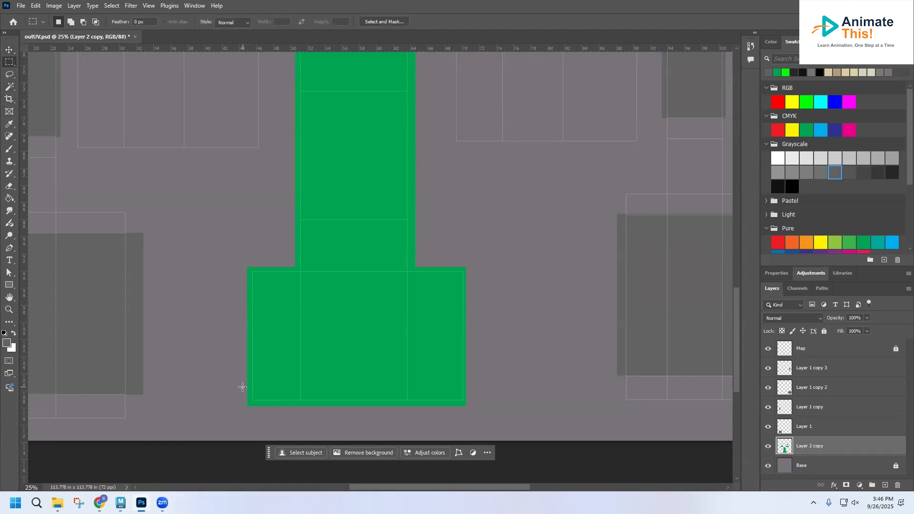
left_click_drag(243, 385, 470, 424)
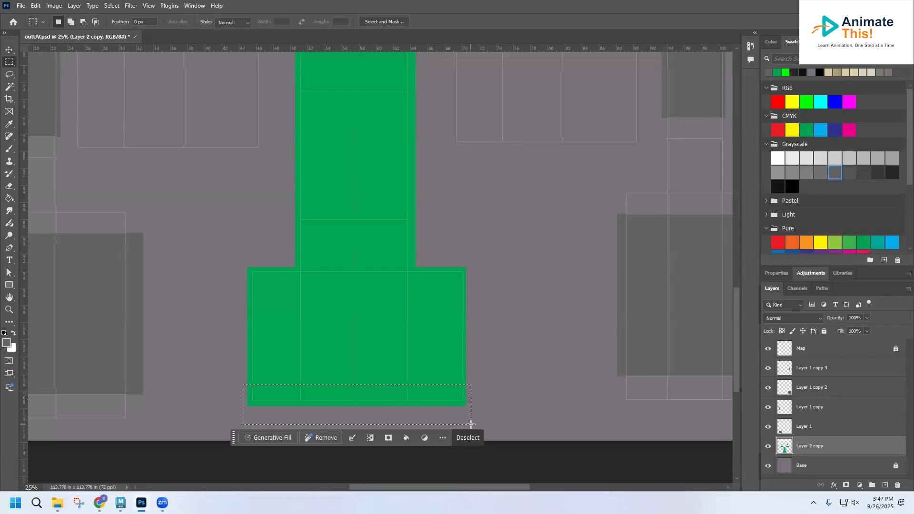
left_click(819, 371)
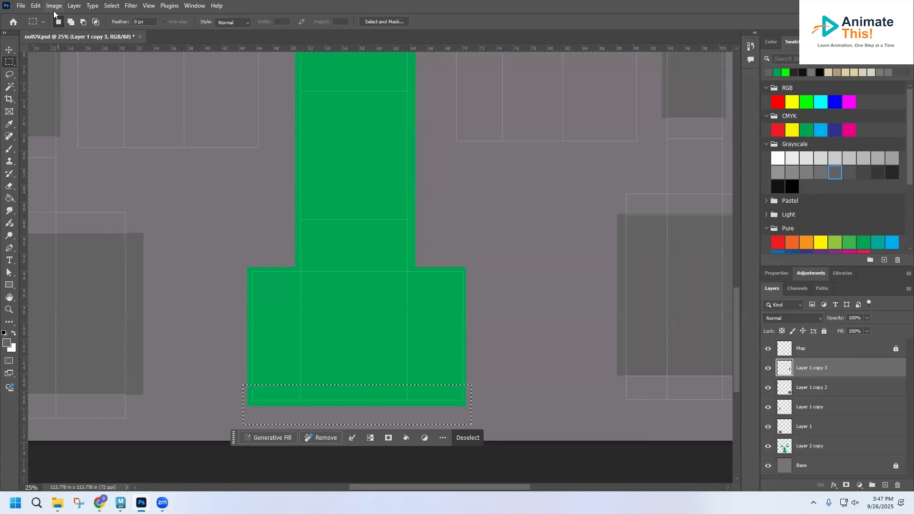
left_click(36, 7)
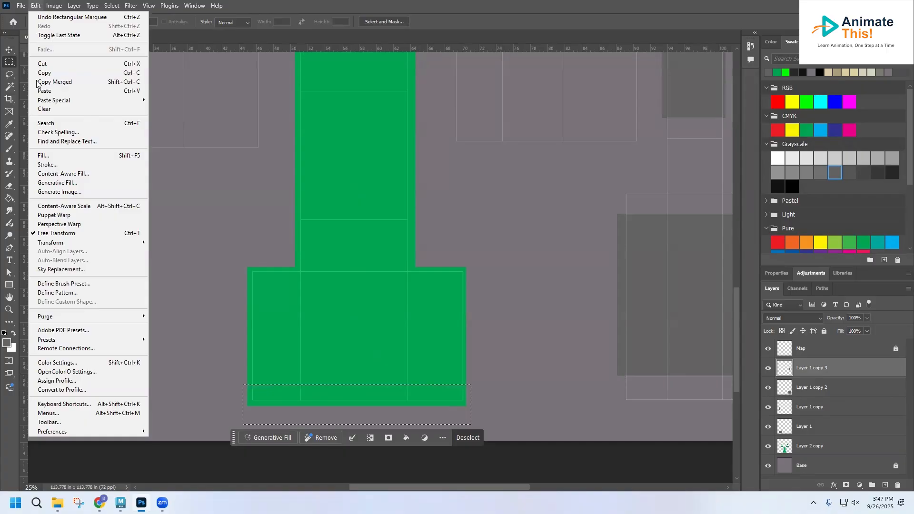
left_click(52, 156)
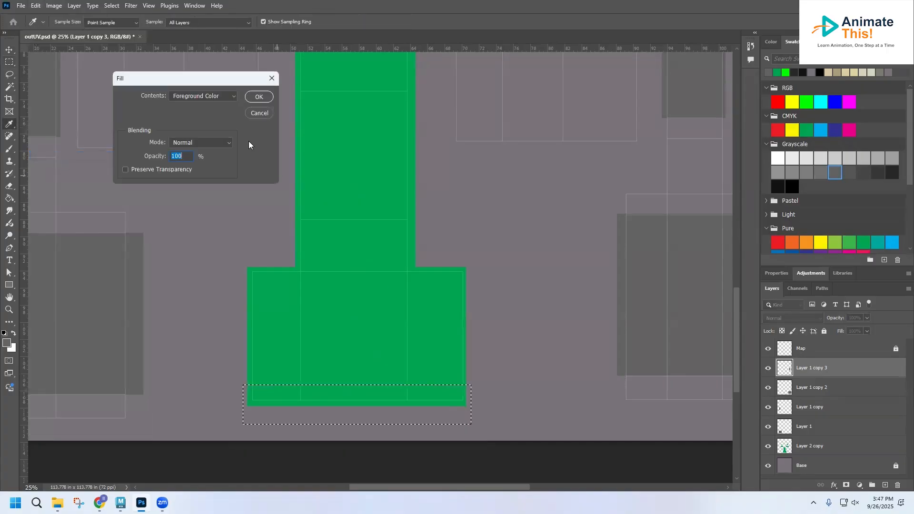
left_click(259, 97)
key("m")
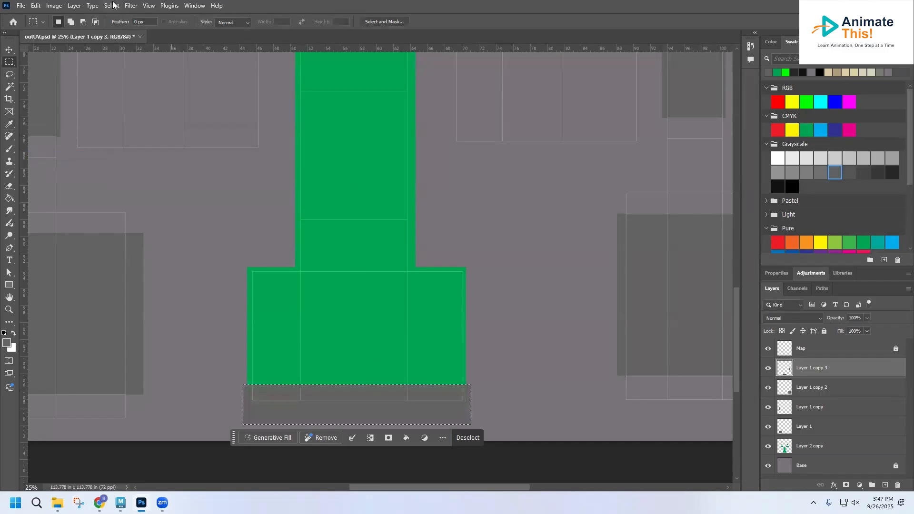
Save outUV.psd and switch to Maya to check the gray waist strip on the torso.
left_click(21, 6)
left_click(34, 114)
left_click(121, 503)
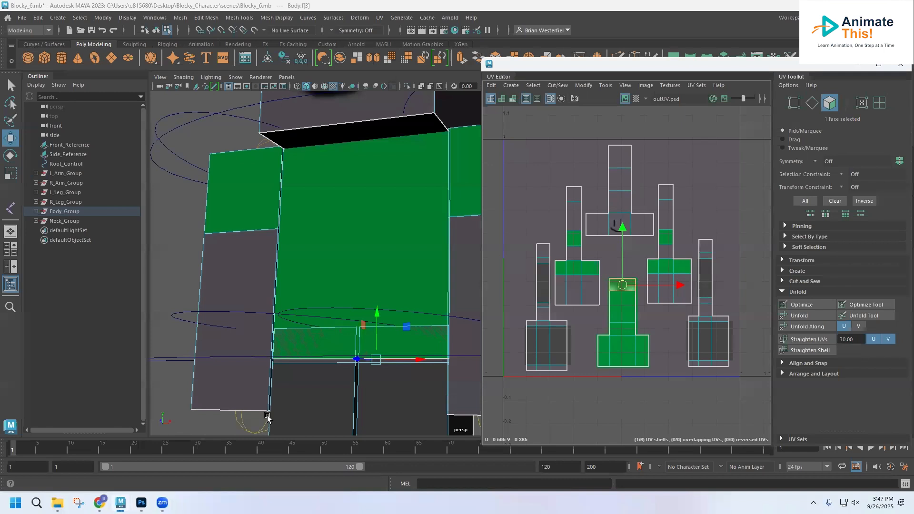
left_click(205, 138)
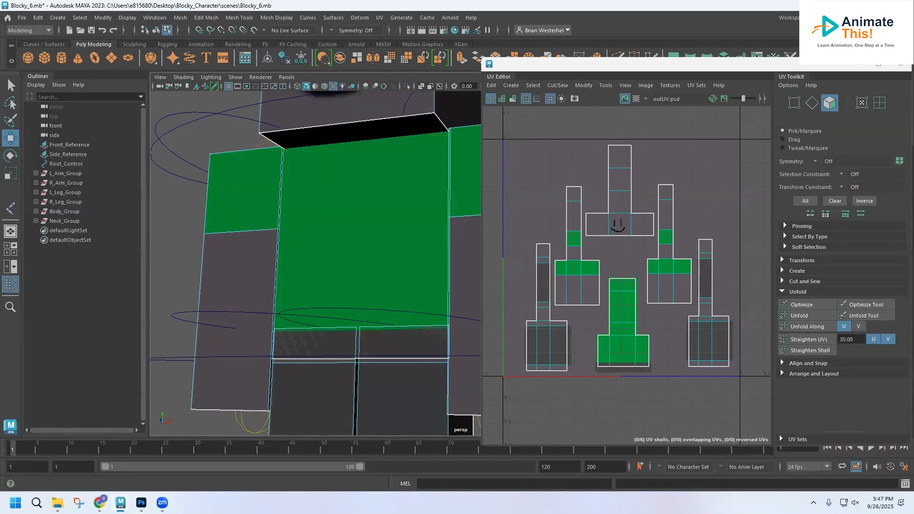
Return to Photoshop and transform the gray strip to 65.58% height, moving it up to the lower edge of the torso's UV shell.
left_click(141, 502)
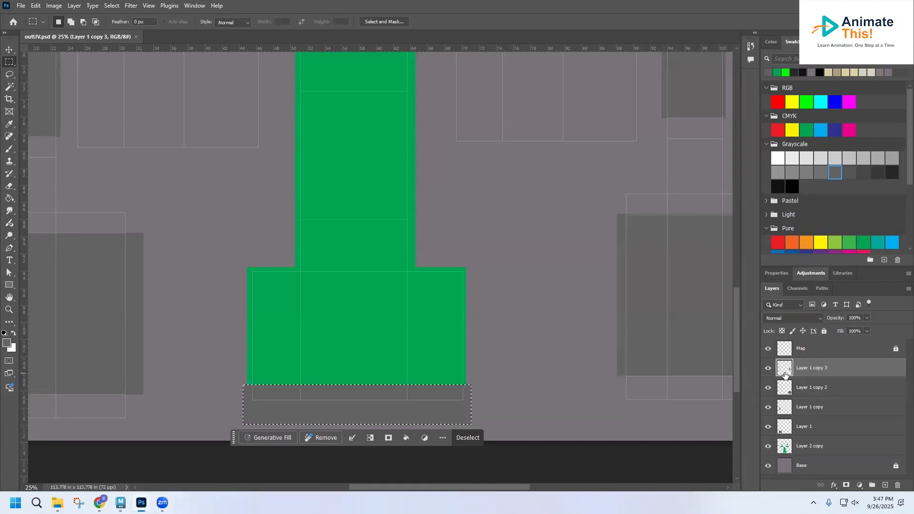
key("ctrl+t")
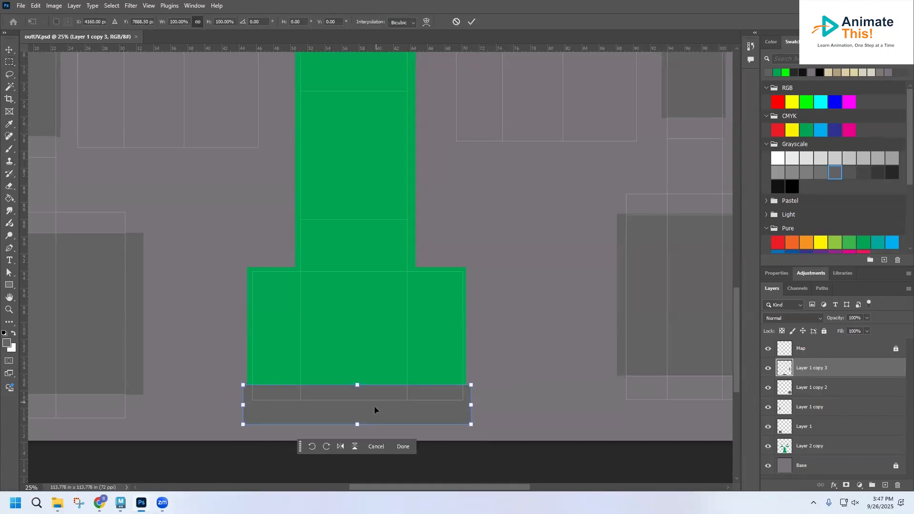
mouse_move(374, 410)
left_mouse_down()
mouse_move(375, 401)
mouse_move(362, 402)
left_mouse_up()
key("ctrl+z")
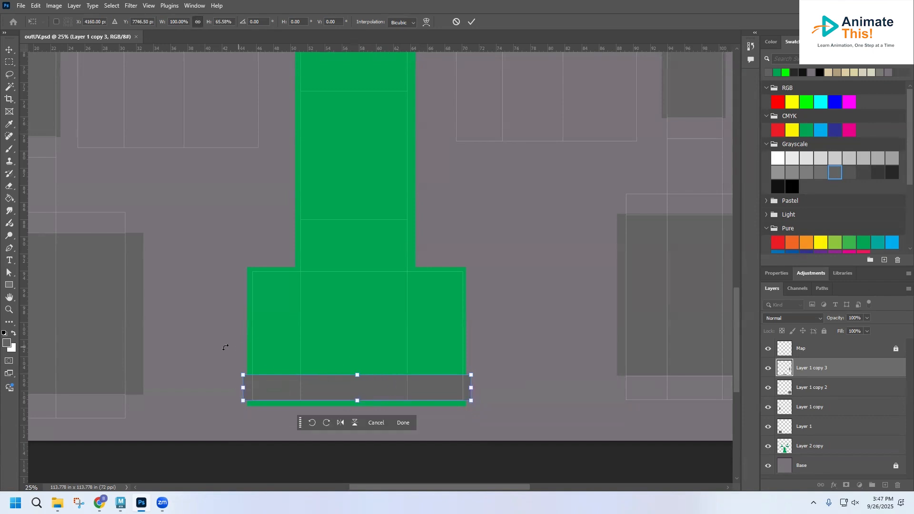
double_click(306, 388)
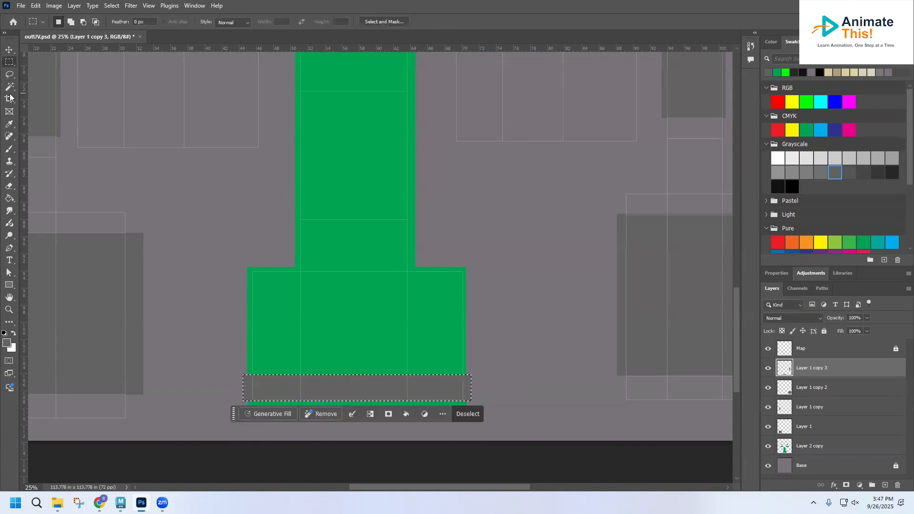
Save outUV.psd again and inspect the adjusted waist strip on the character in Maya.
left_click(21, 5)
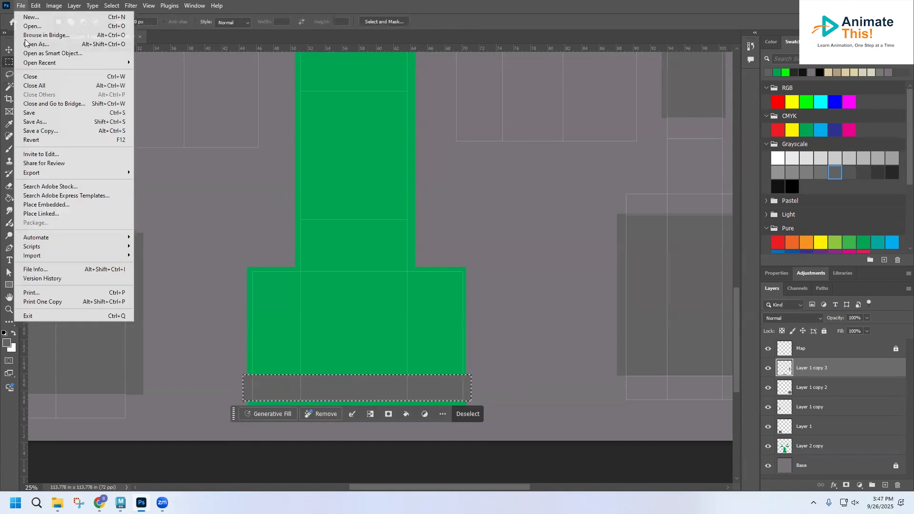
left_click(32, 113)
left_click(120, 503)
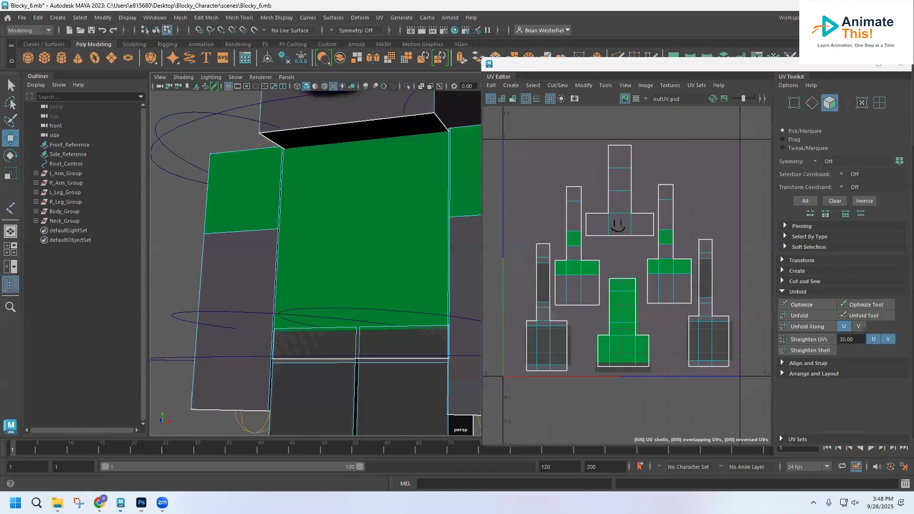
left_click(265, 430)
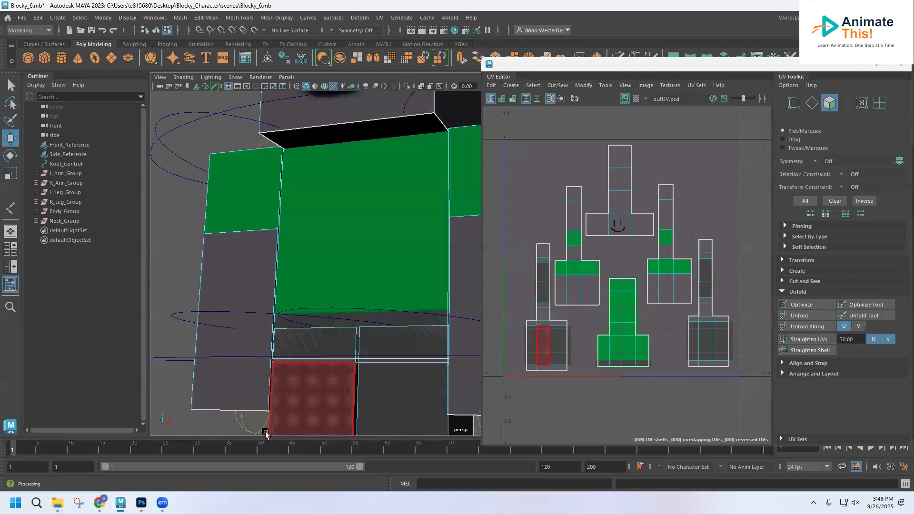
left_click(345, 333)
left_click_drag(373, 306, 290, 326, "alt")
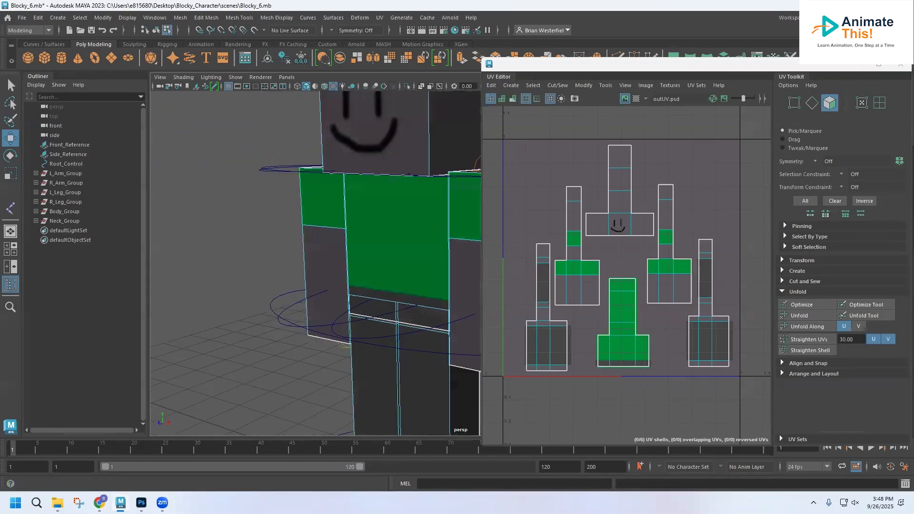
Return to Photoshop, copy the selected gray strip to a new layer and move it just below the uppermost face of the torso shell.
left_click(142, 503)
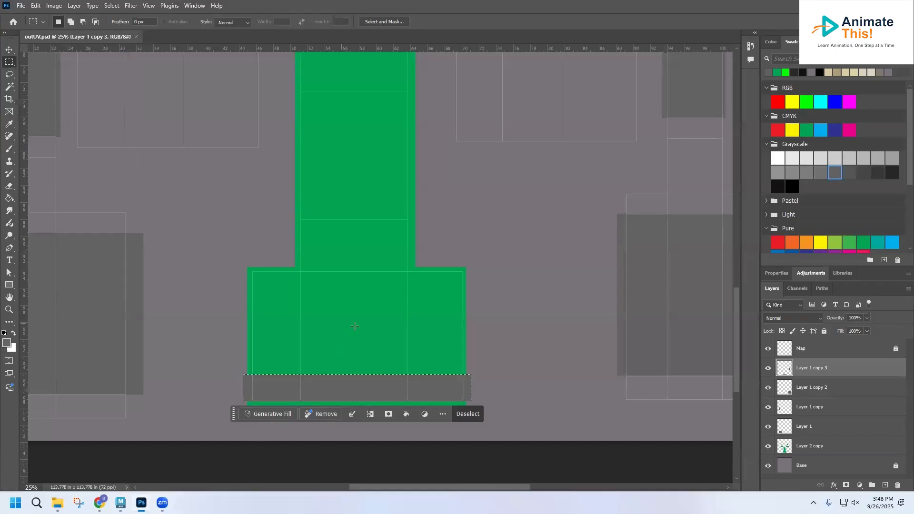
scroll(397, 322, "up", 3)
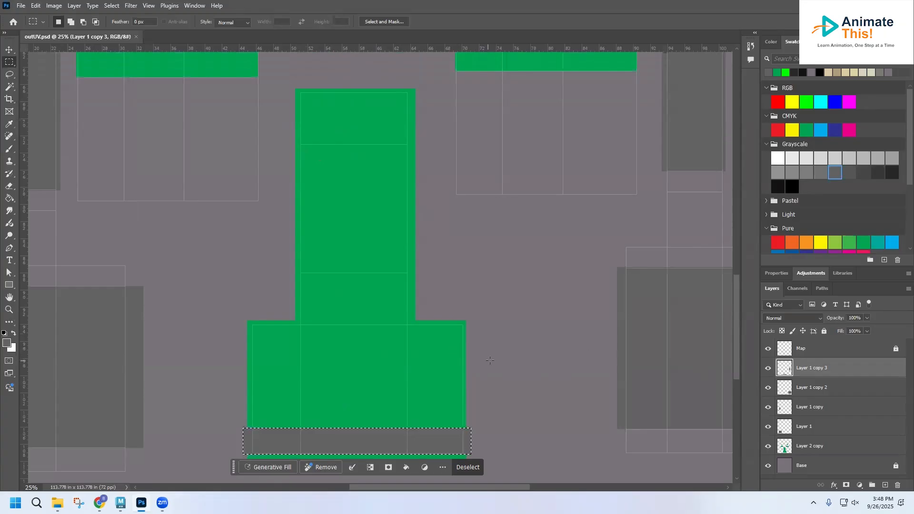
key("ctrl+j")
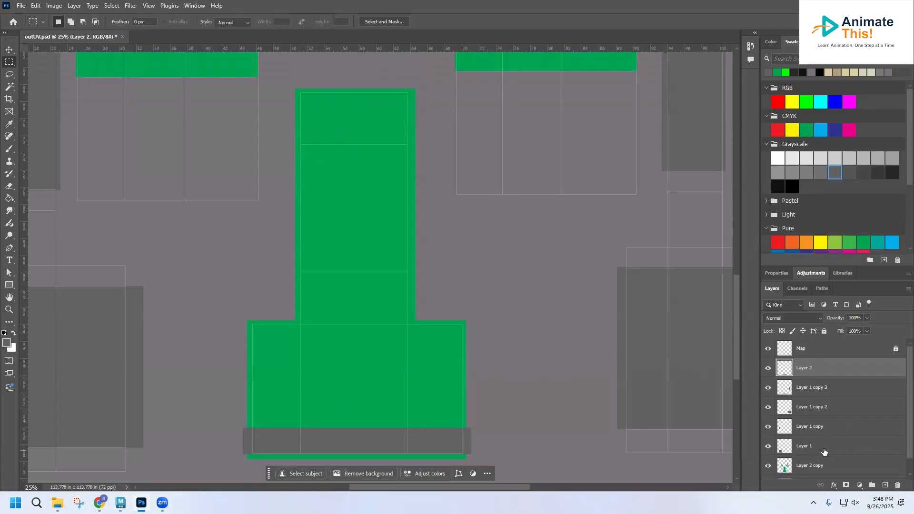
left_click(11, 50)
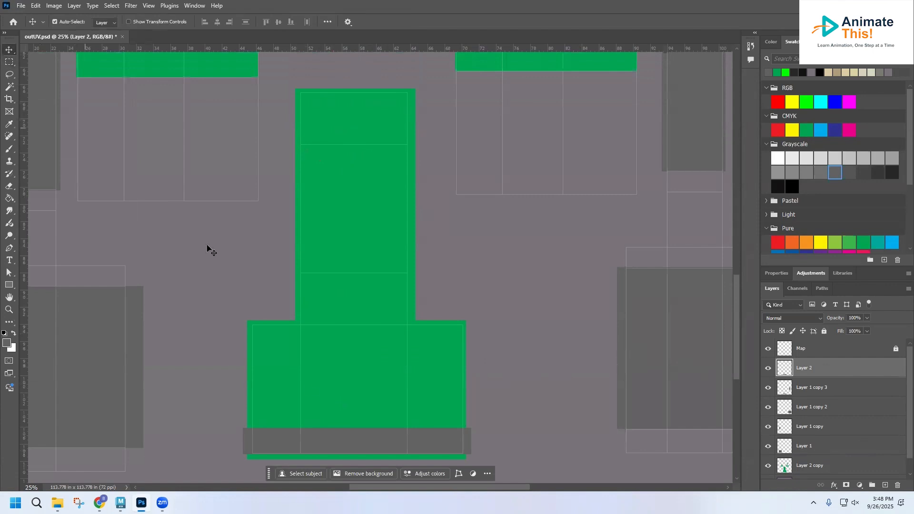
left_click_drag(349, 441, 344, 155)
left_click(362, 191)
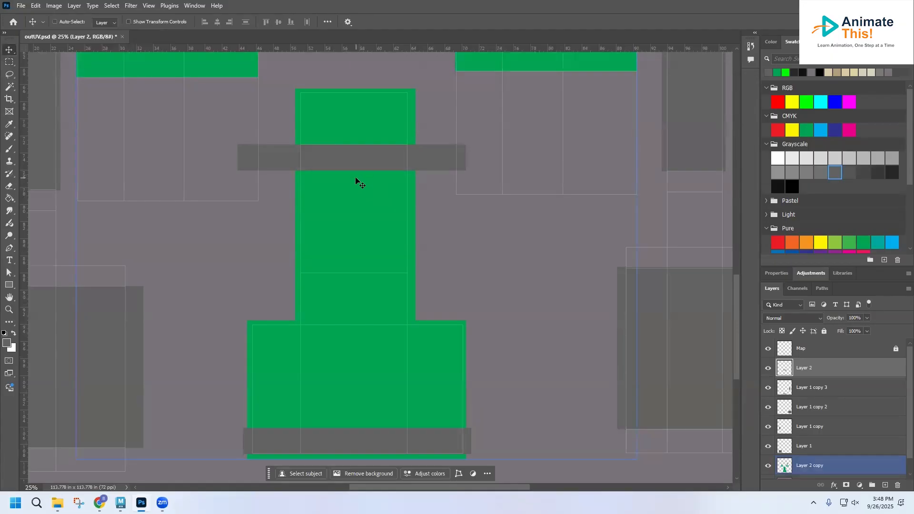
Transform the copied strip to 55% width and 311.76% height so it covers the upper end of the torso shell.
key("ctrl+t")
left_click_drag(238, 158, 294, 156)
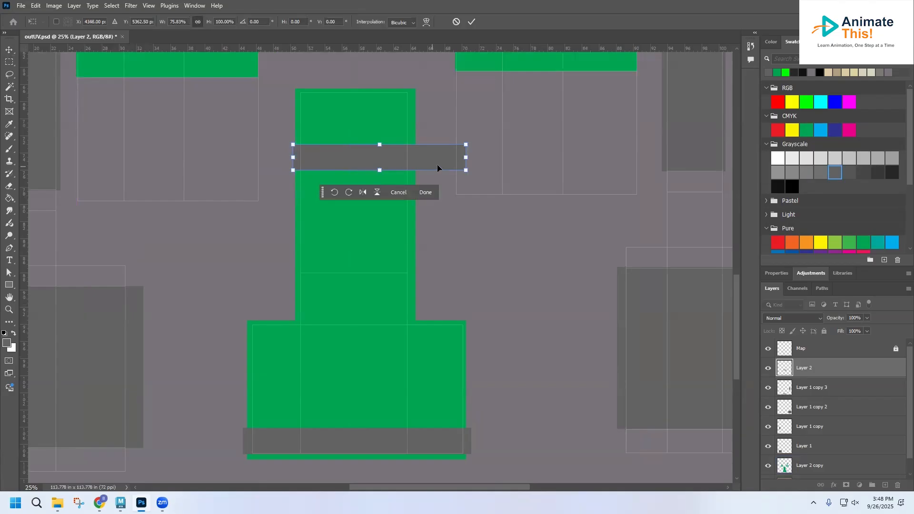
left_click_drag(469, 157, 419, 160)
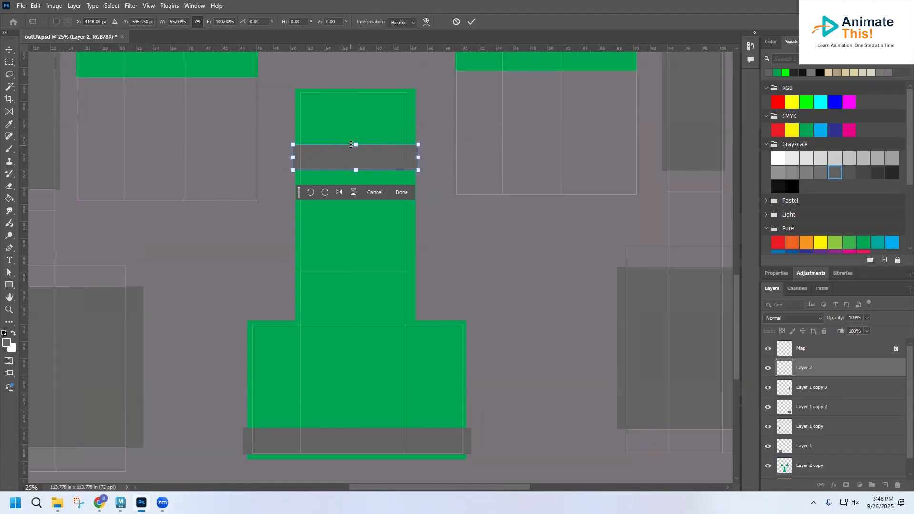
left_click_drag(357, 141, 356, 107)
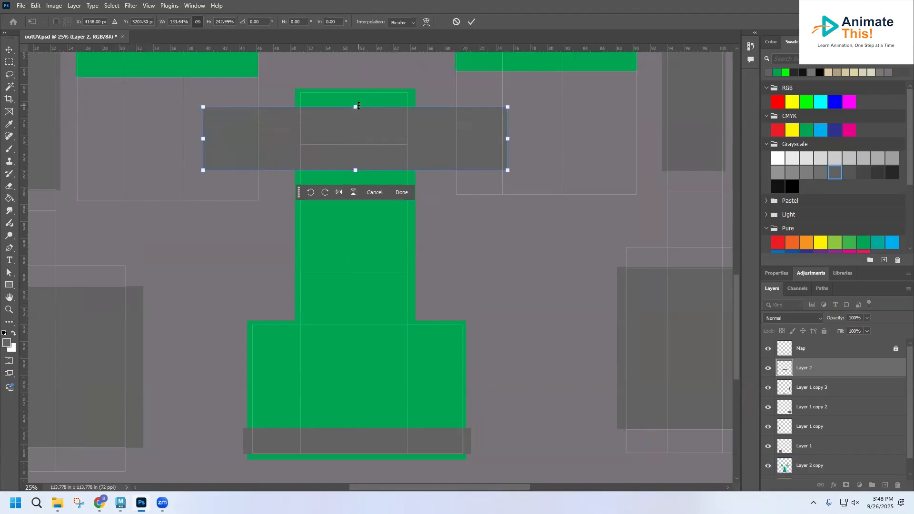
key("ctrl+z")
left_click_drag(354, 143, 355, 88)
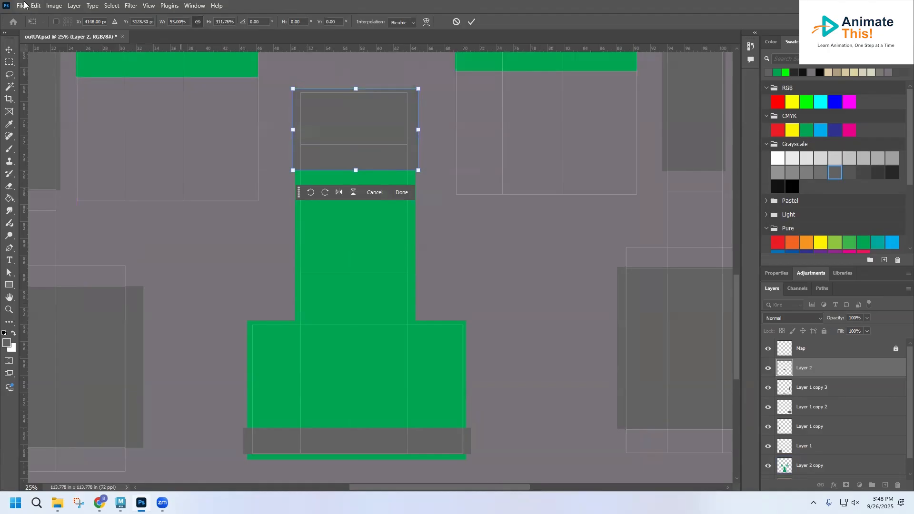
Apply the transformation of the gray strip and save outUV.psd.
left_click(21, 5)
left_click(48, 112)
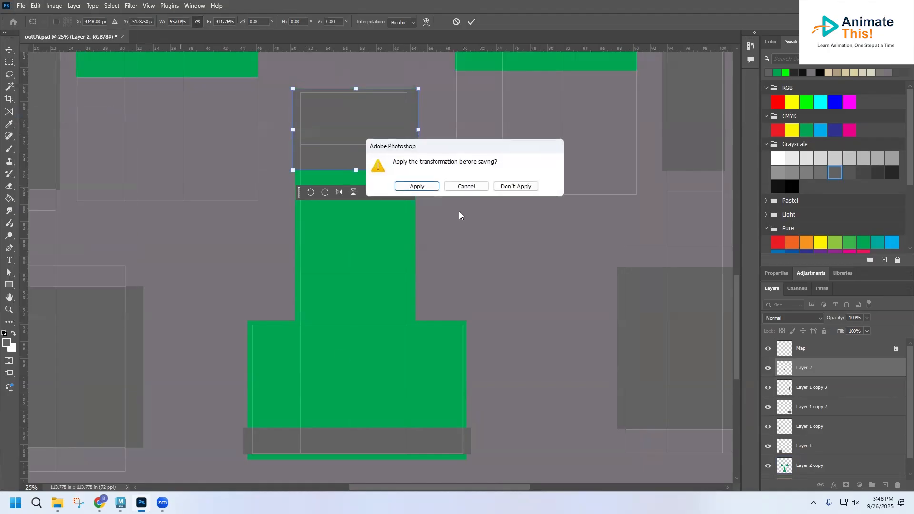
left_click(417, 187)
left_click(21, 6)
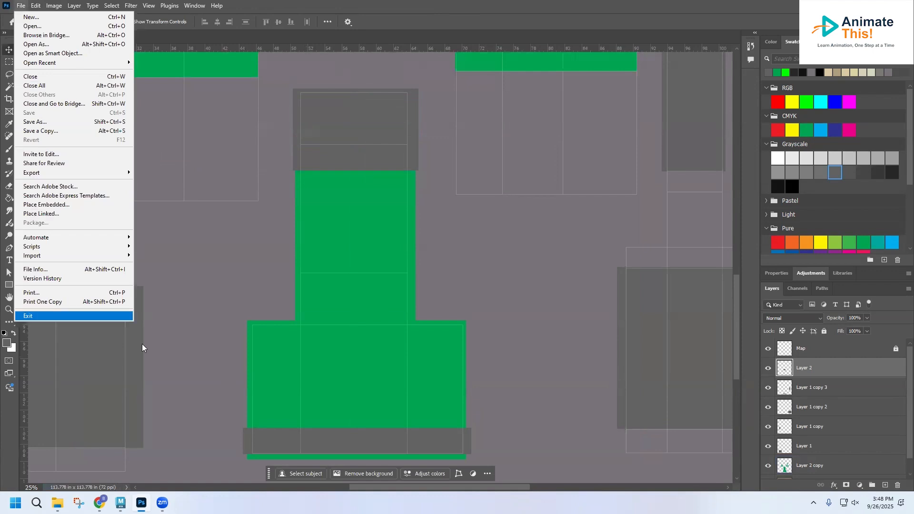
Switch to Maya and examine the updated waist and shirt texture around the character's back and sides.
left_click(120, 502)
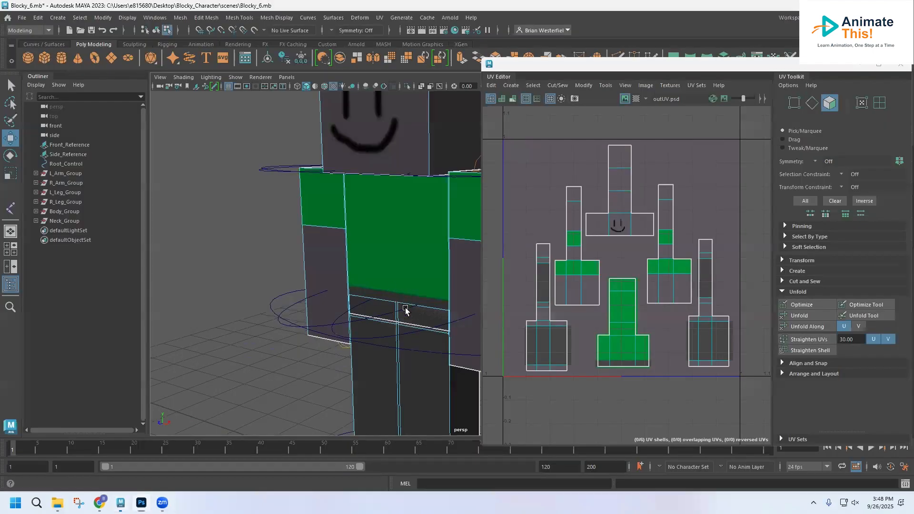
left_click(329, 341)
left_click_drag(341, 330, 206, 288, "alt")
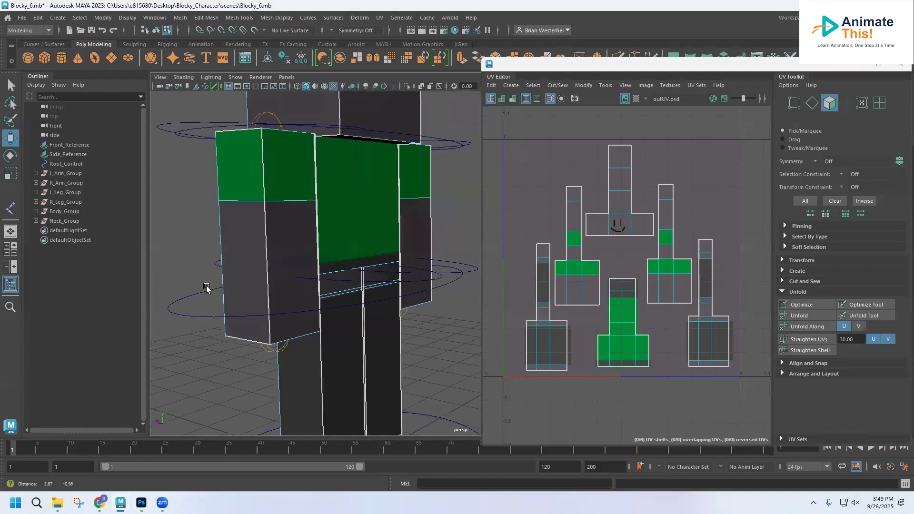
scroll(208, 287, "up", 3)
mouse_move(263, 281)
left_mouse_down("alt")
mouse_move(224, 254)
mouse_move(270, 273)
left_mouse_up("alt")
middle_click_drag(270, 273, 321, 370, "alt")
left_click_drag(262, 283, 206, 246, "alt")
scroll(234, 213, "down", 3)
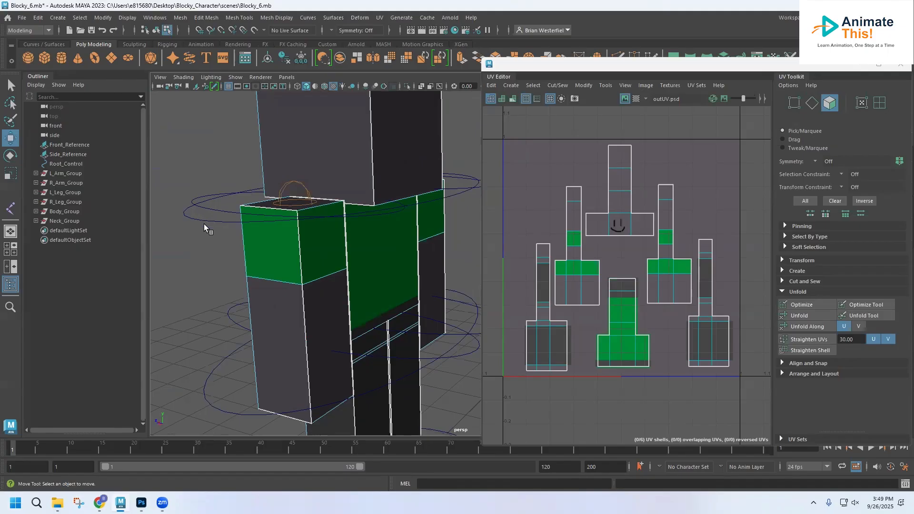
left_click_drag(257, 250, 170, 300, "alt")
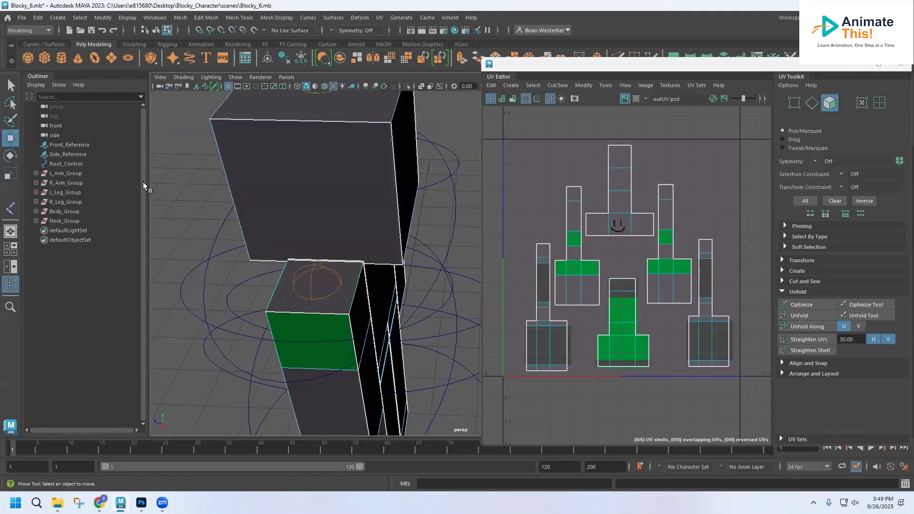
Switch the left arm from component selection back to Object Mode.
right_click(328, 229)
right_click(329, 231)
left_click(328, 230)
left_click(292, 304)
right_click(291, 308)
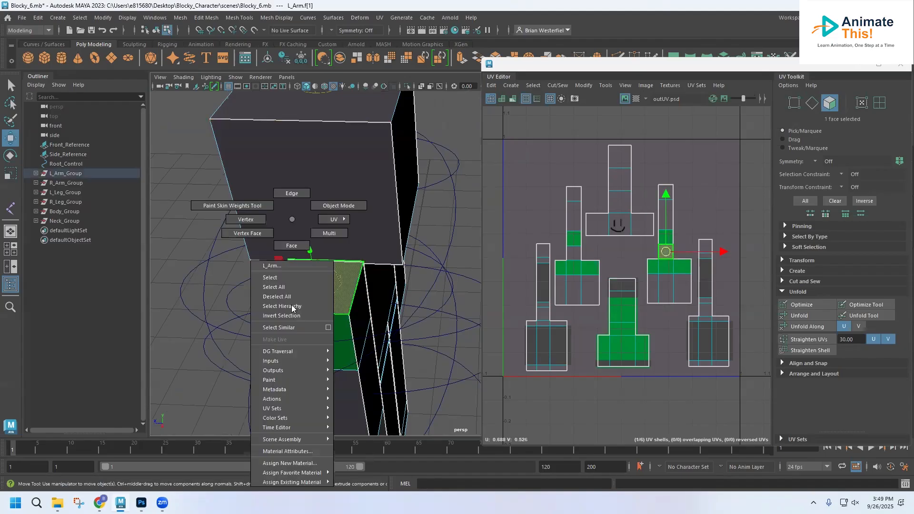
left_click(328, 205)
Select L_Arm_Control and rotate the left arm away from the torso's side.
left_click(228, 291)
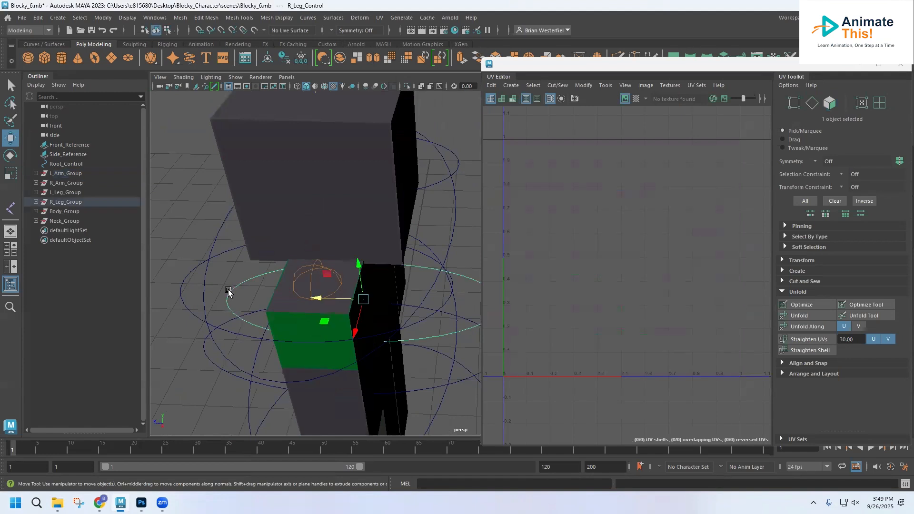
left_click_drag(232, 294, 178, 240, "alt")
left_click(181, 238)
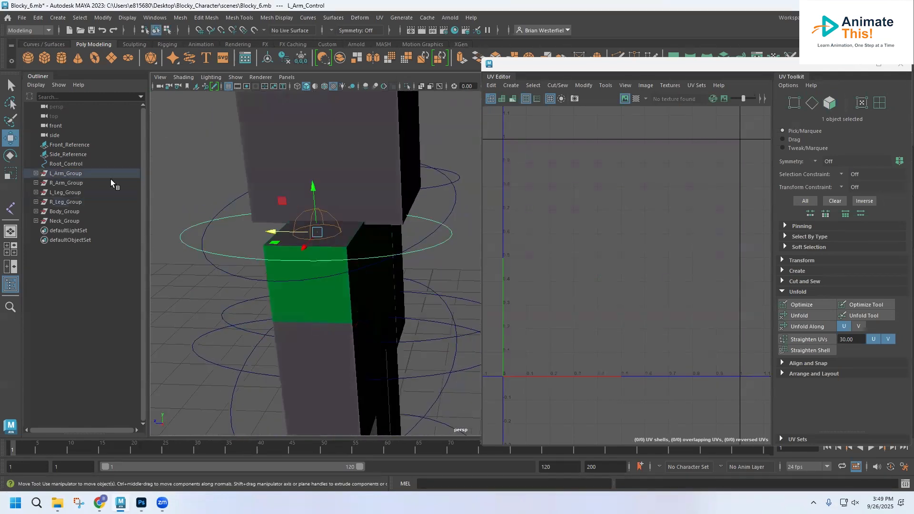
left_click(11, 155)
left_click_drag(347, 204, 378, 220, "alt")
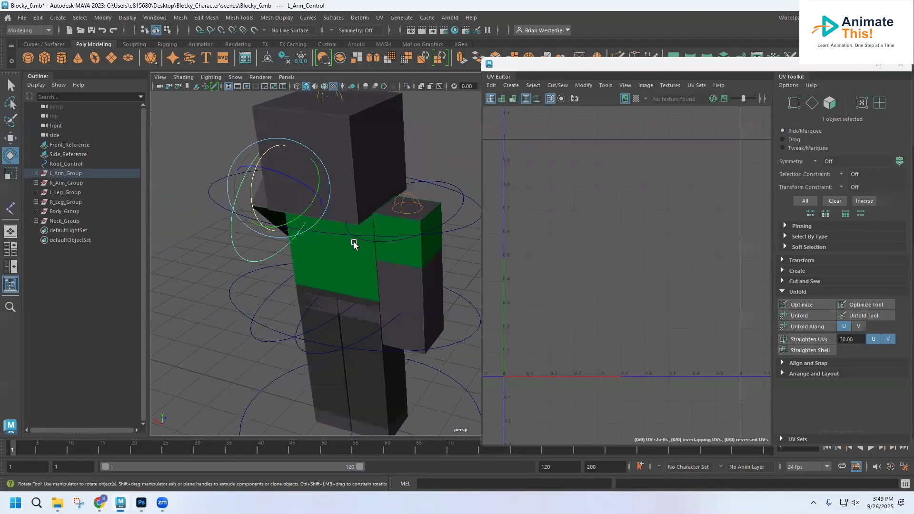
Select R_Arm_Control and rotate the right arm away from the torso's side.
left_click(367, 245)
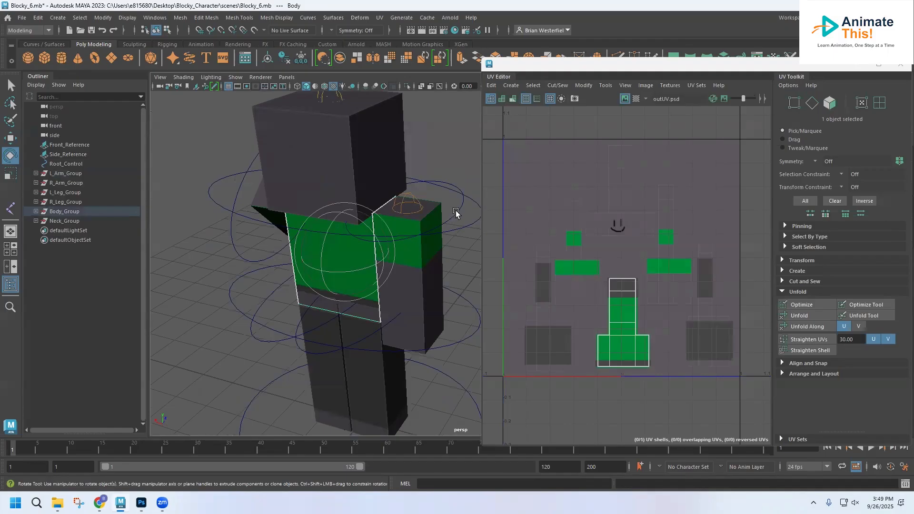
left_click(421, 202)
left_click_drag(385, 209, 231, 300)
Examine the edge between green shirt and gray waist on the torso's side and front.
scroll(335, 352, "up", 3)
middle_click_drag(179, 307, 392, 336, "alt")
left_click_drag(392, 337, 342, 310, "alt")
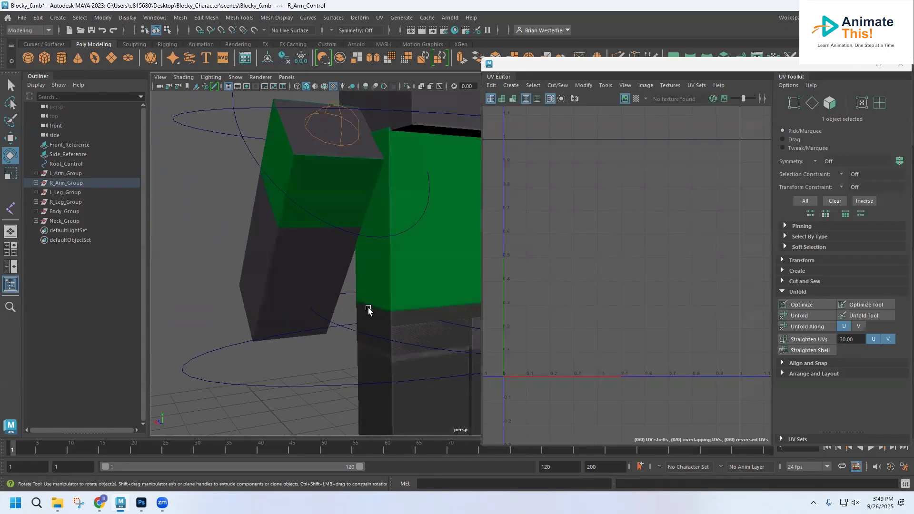
scroll(408, 325, "up", 4)
left_click_drag(408, 326, 389, 318, "alt")
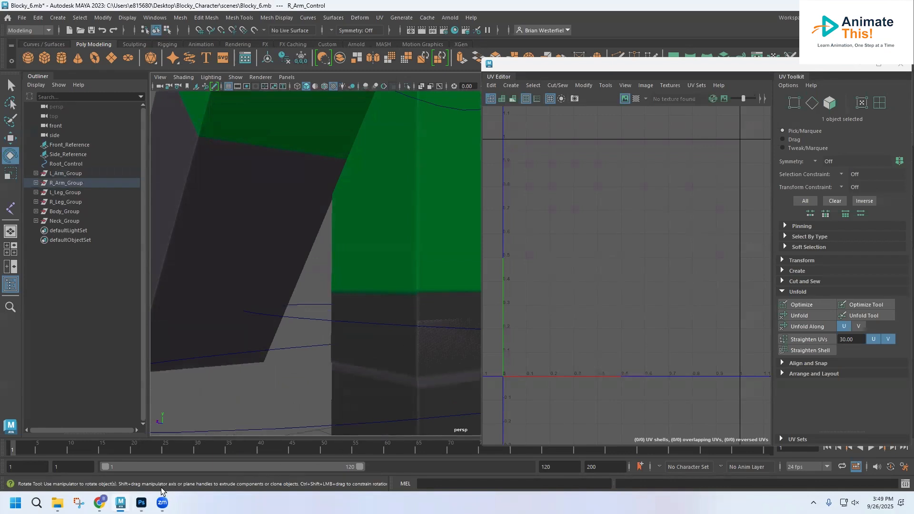
scroll(334, 340, "down", 6)
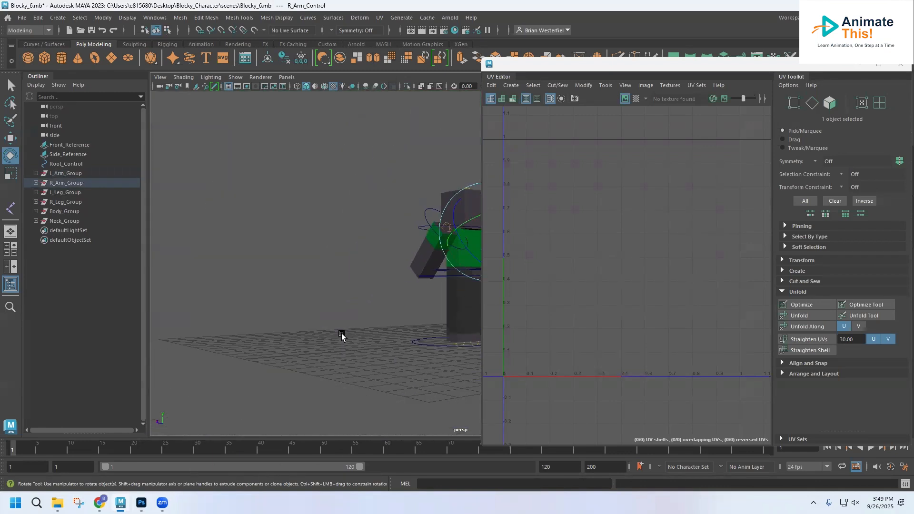
scroll(356, 317, "up", 3)
left_click_drag(367, 312, 305, 292, "alt")
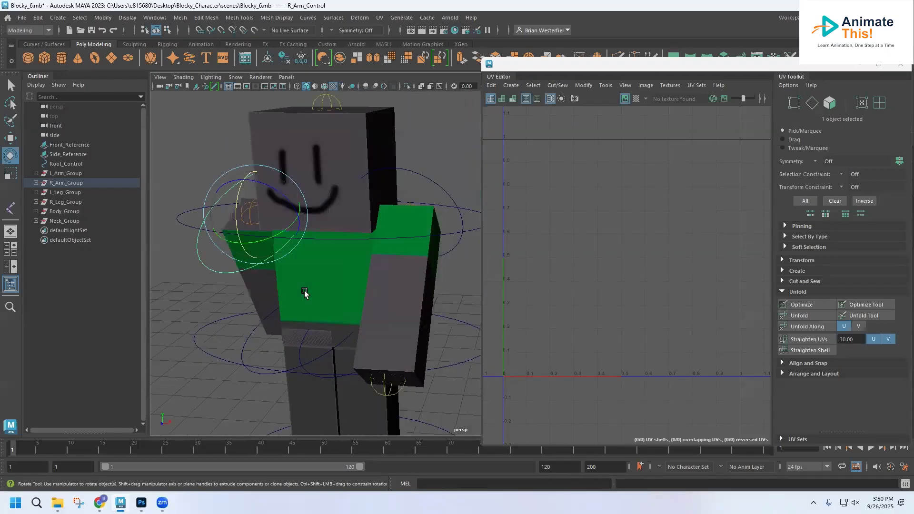
Undo the rotations of both arm controls.
key("ctrl+z")
key("ctrl+z")
key("ctrl+z")
key("ctrl+z")
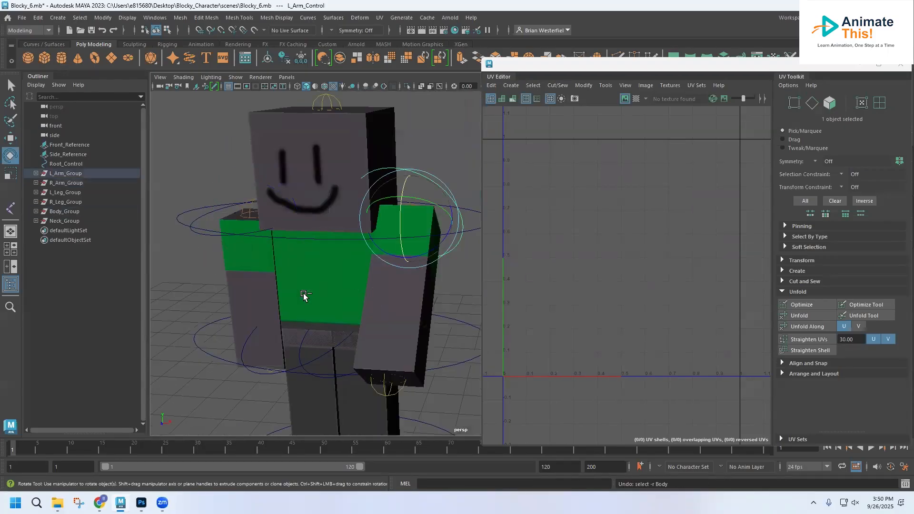
Examine the waist seam and the right leg's gray coverage down to the feet.
scroll(307, 313, "up", 5)
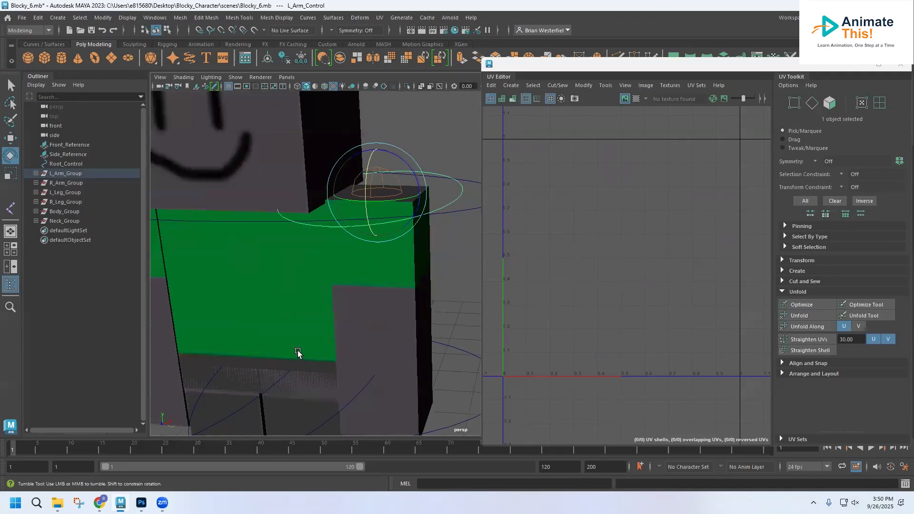
left_click(266, 322)
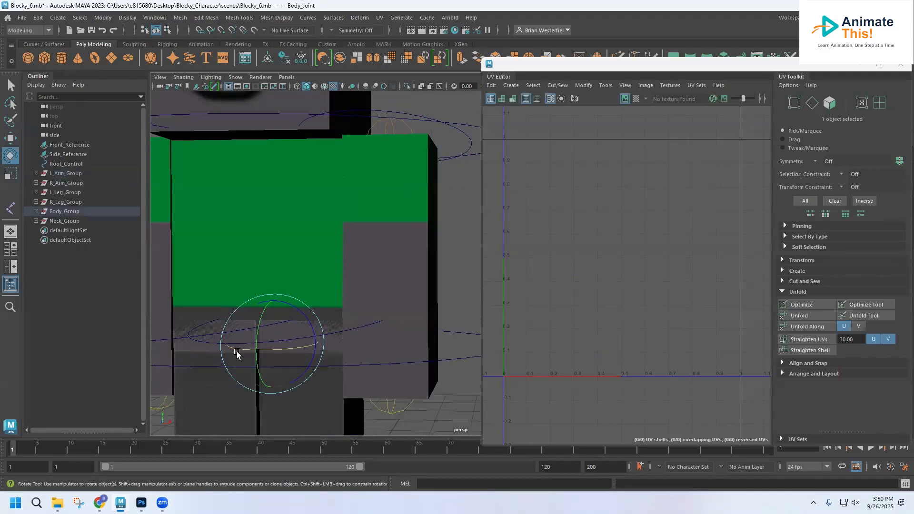
left_click(206, 389)
left_click_drag(280, 334, 261, 353, "alt")
scroll(320, 320, "down", 2)
scroll(260, 355, "down", 3)
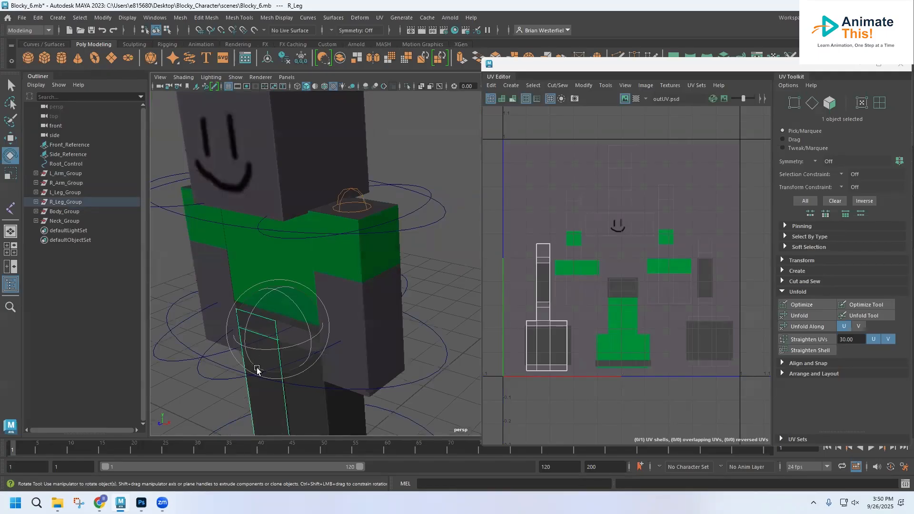
left_click_drag(276, 312, 277, 306, "alt")
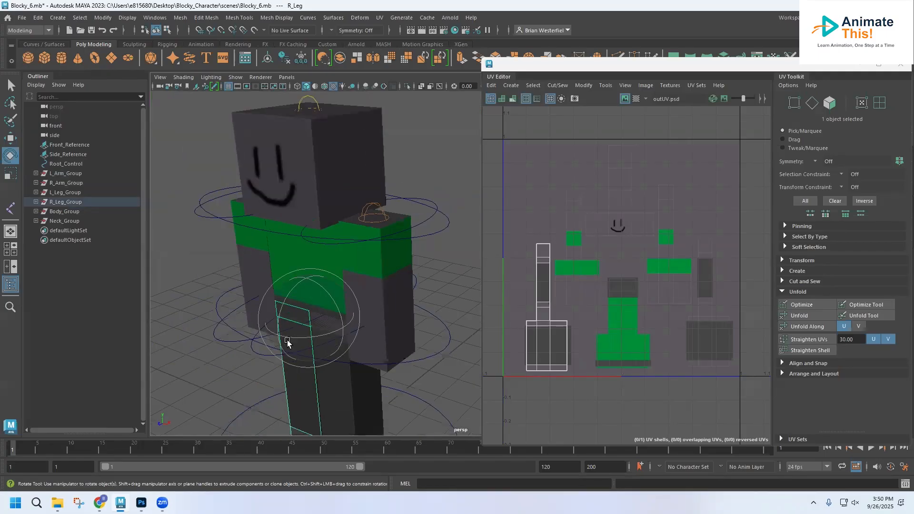
left_click_drag(324, 329, 345, 337, "alt")
middle_click_drag(344, 338, 342, 242, "alt")
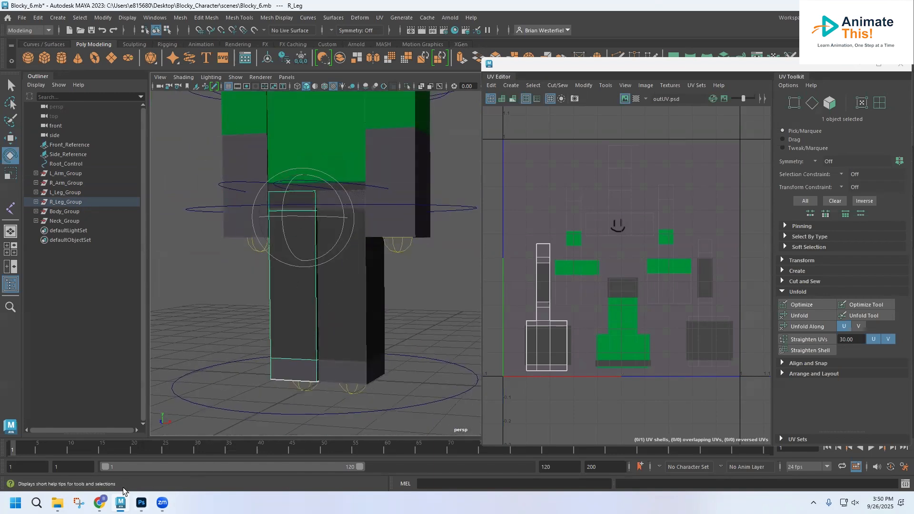
Return to Photoshop and check the gray blocks against the torso and leg shells of the UV map.
left_click(141, 503)
scroll(349, 259, "down", 3)
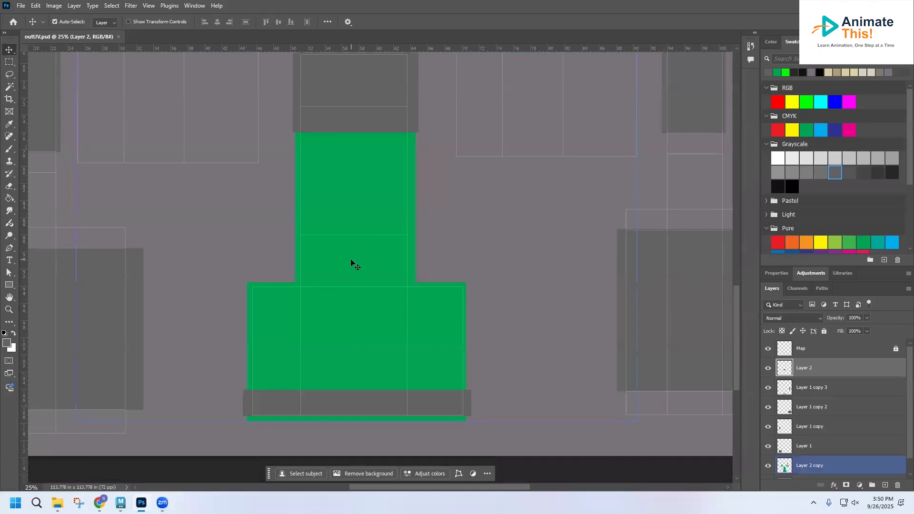
left_click(828, 389)
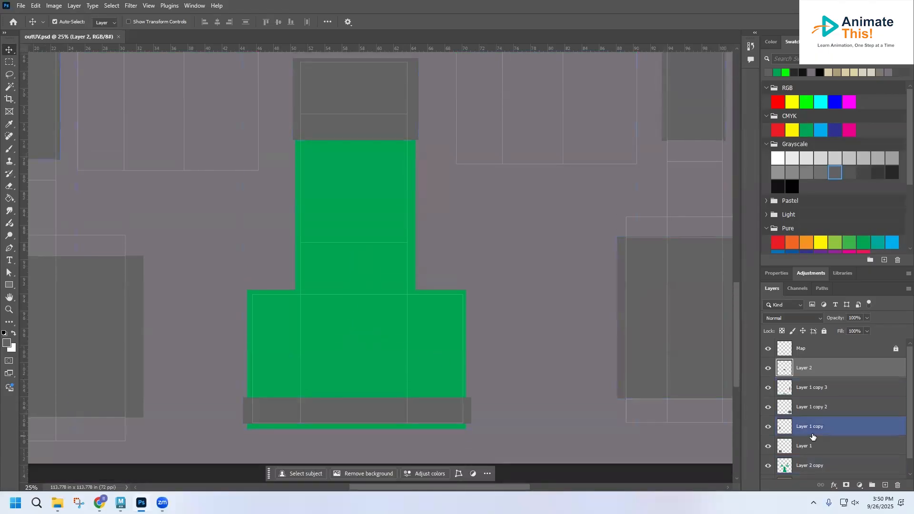
scroll(368, 316, "up", 4)
scroll(389, 323, "up", 1)
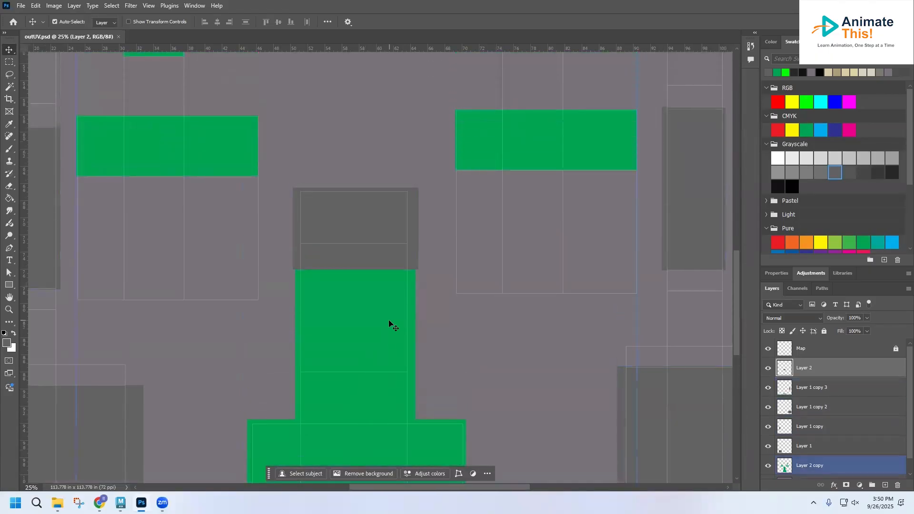
scroll(448, 333, "up", 6)
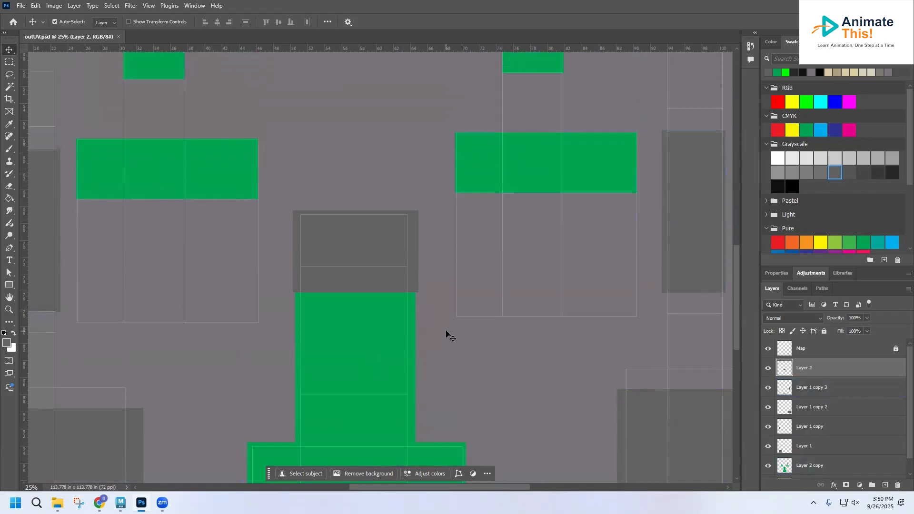
scroll(419, 435, "down", 5)
left_click_drag(437, 486, 354, 488)
scroll(349, 369, "down", 5)
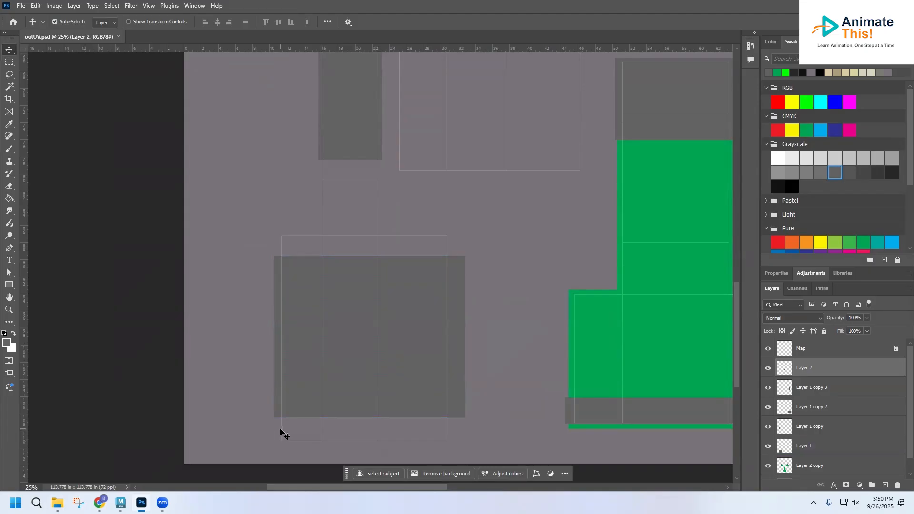
scroll(437, 427, "up", 5)
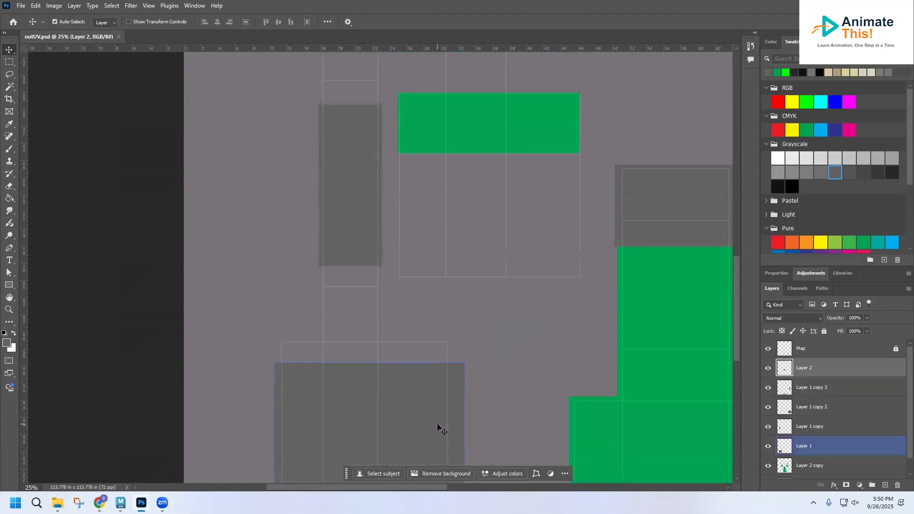
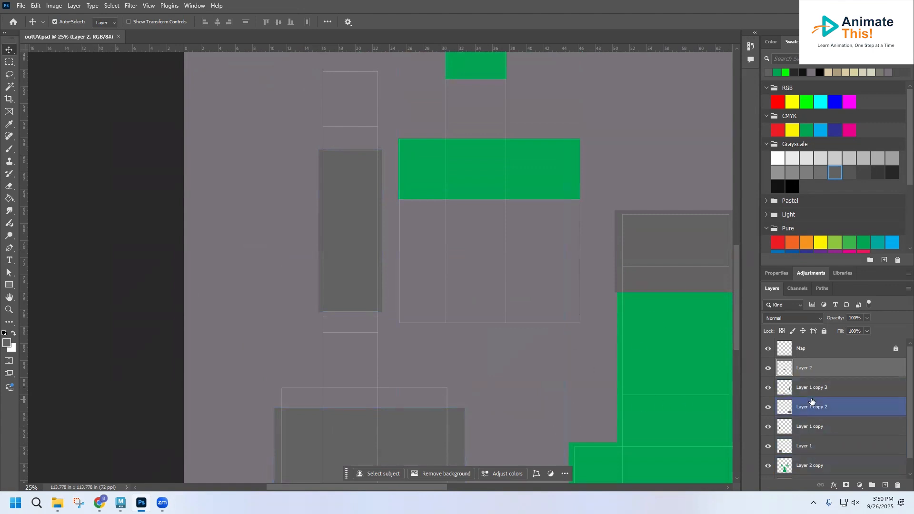
Choose the Magic Wand tool, toggle Layer 1's visibility to identify its gray leg block, and make Layer 1 active.
left_click(9, 87)
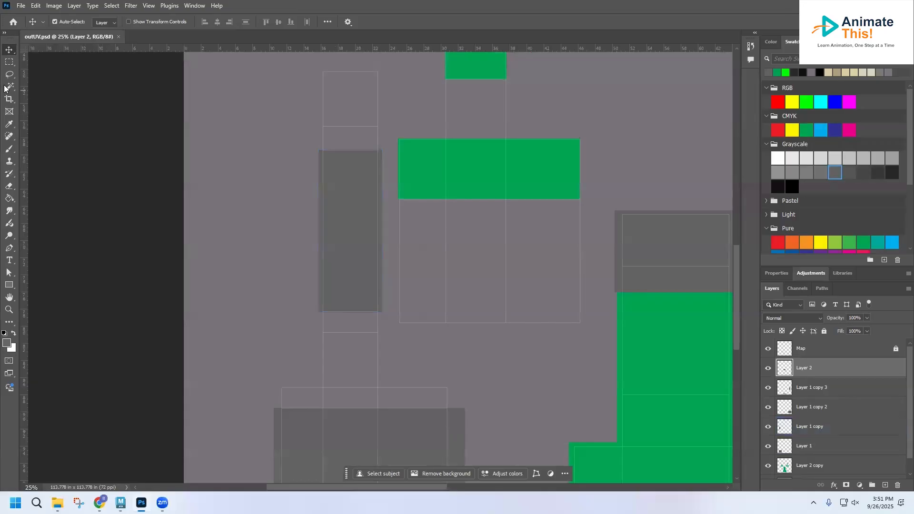
left_click(768, 407)
left_click(769, 447)
left_click(769, 447)
left_click(813, 451)
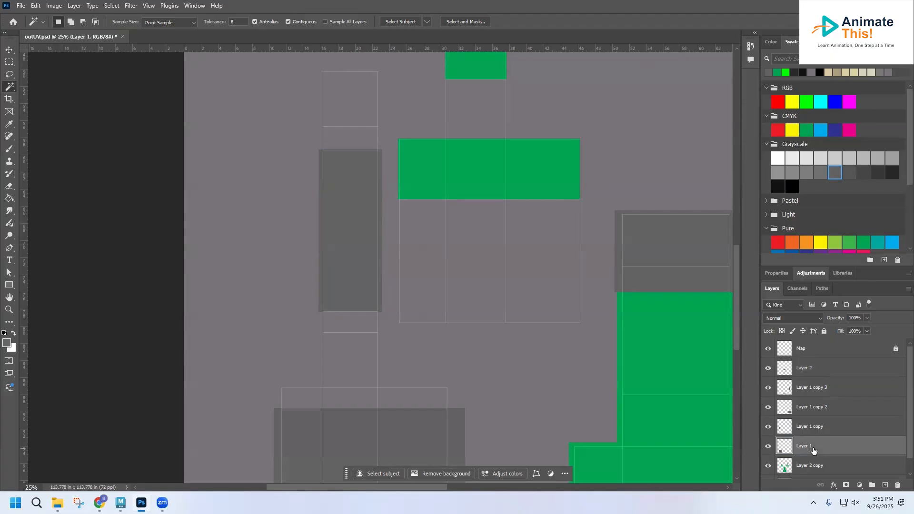
Stretch the grey block on Layer 1 upward to about 115% height to cover the right leg's wide UV section, and save the file.
key("ctrl+t")
left_click_drag(368, 408, 372, 382)
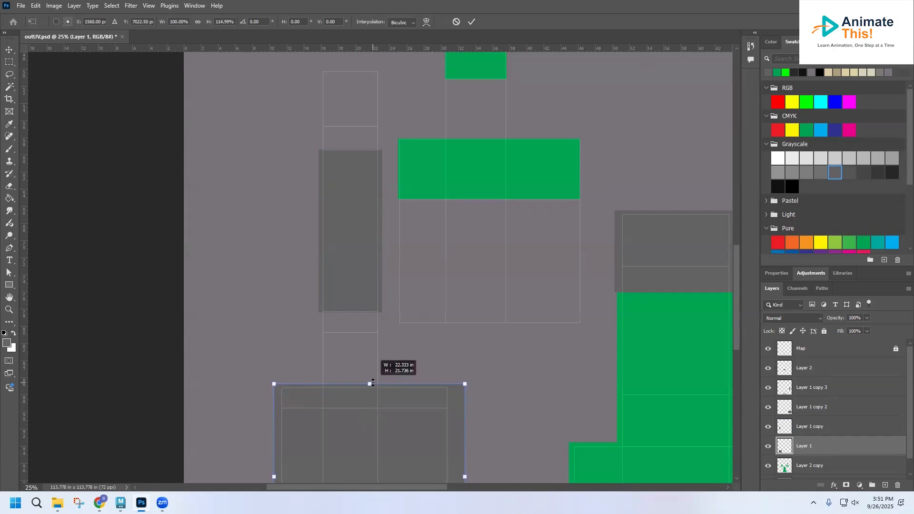
left_click_drag(372, 382, 372, 383)
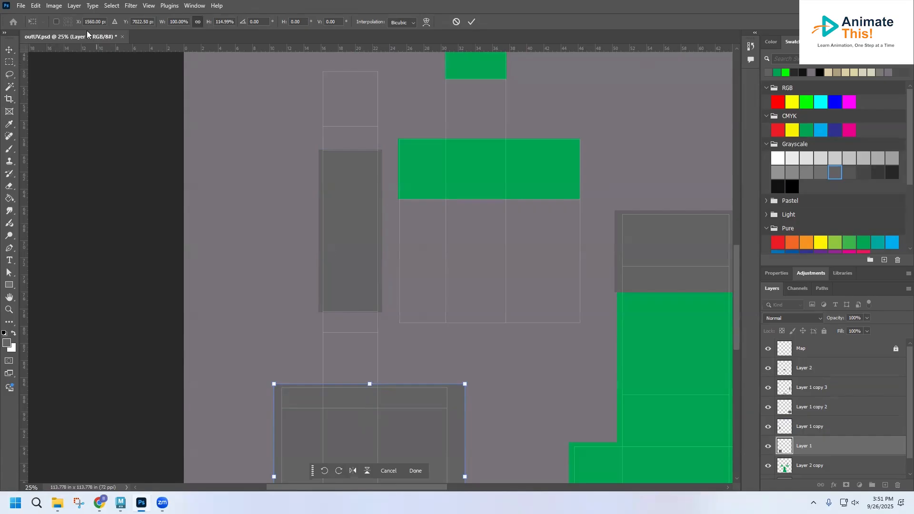
left_click(36, 6)
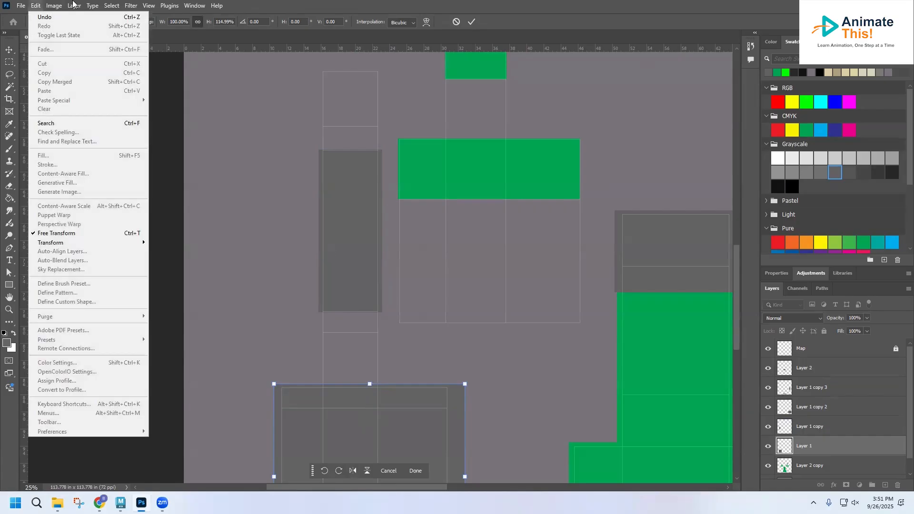
left_click(472, 22)
left_click(36, 6)
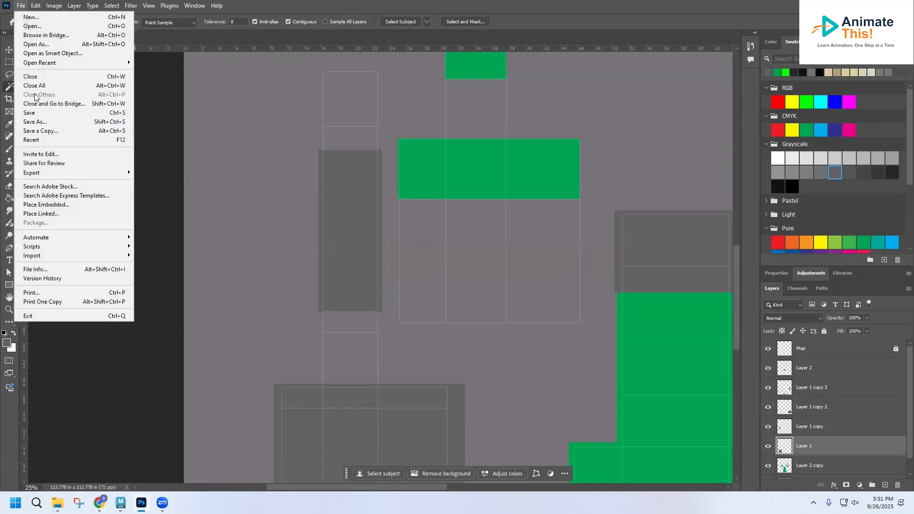
left_click(39, 113)
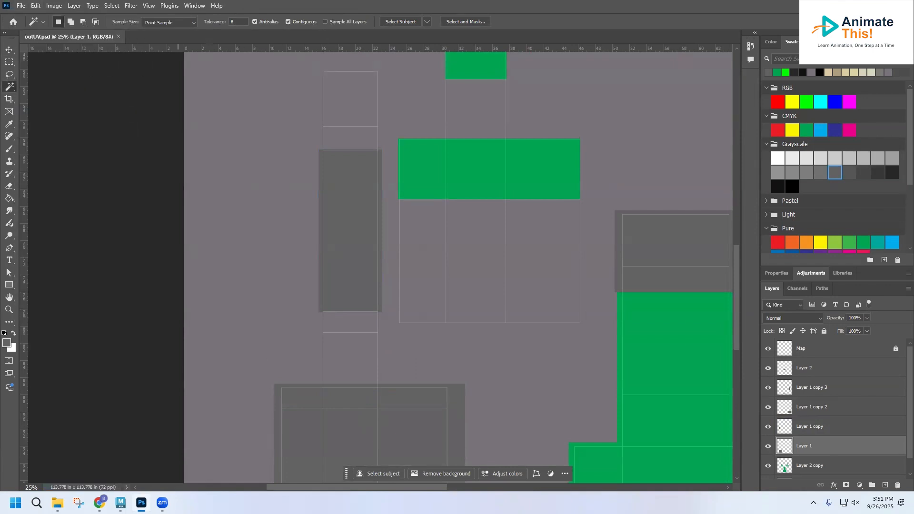
Switch to Maya and check the updated texture on the character's right leg.
left_click(141, 503)
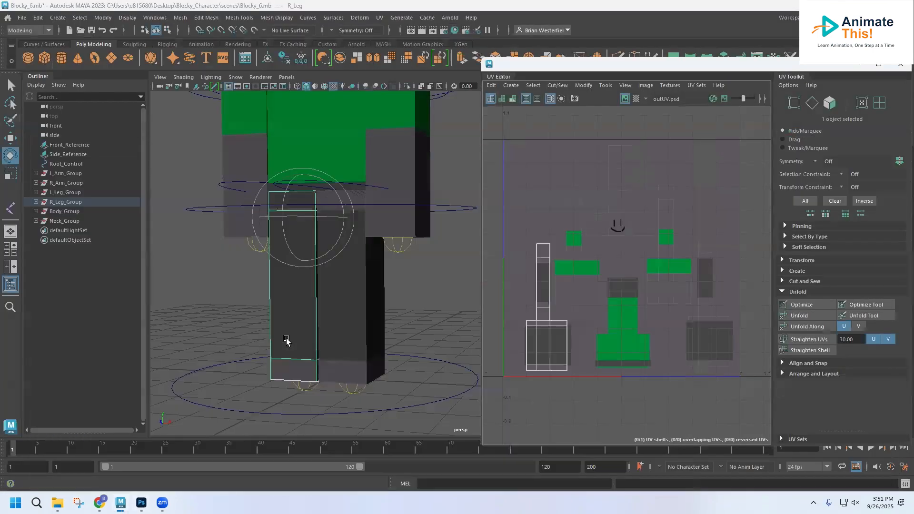
left_click(241, 319)
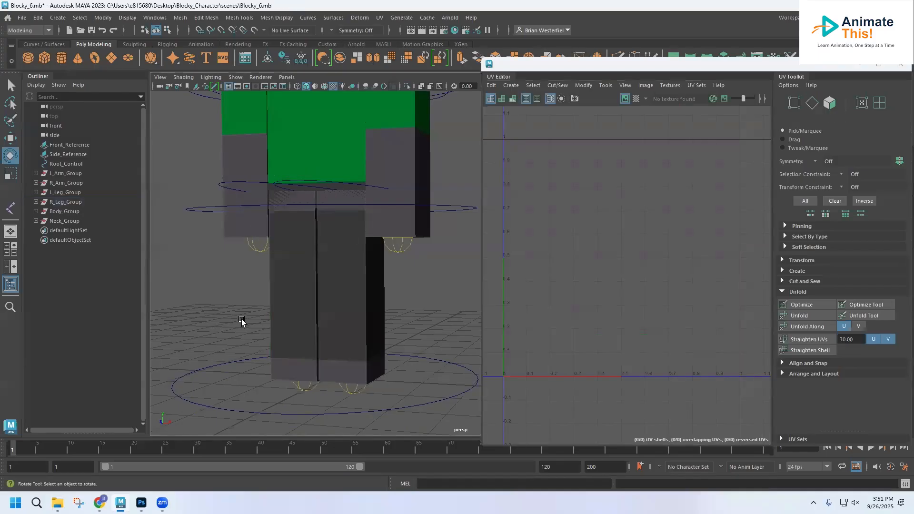
left_click(279, 293)
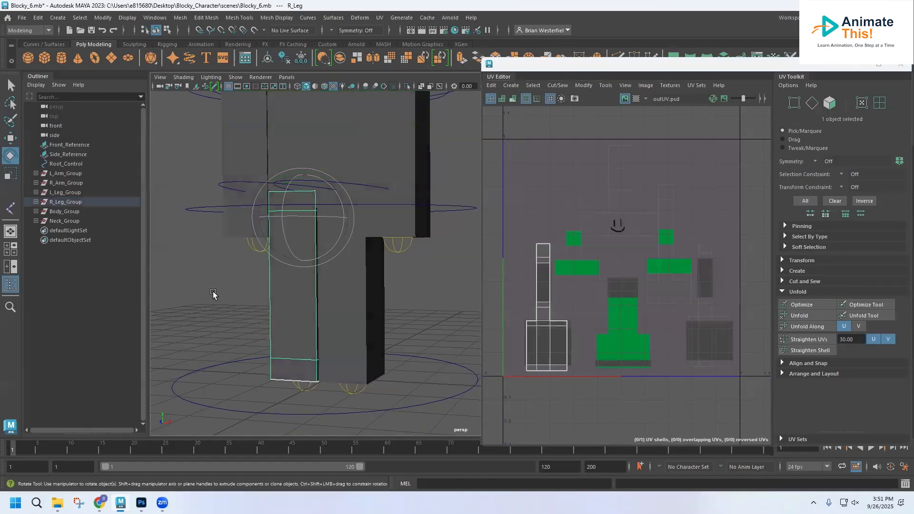
left_click(212, 293)
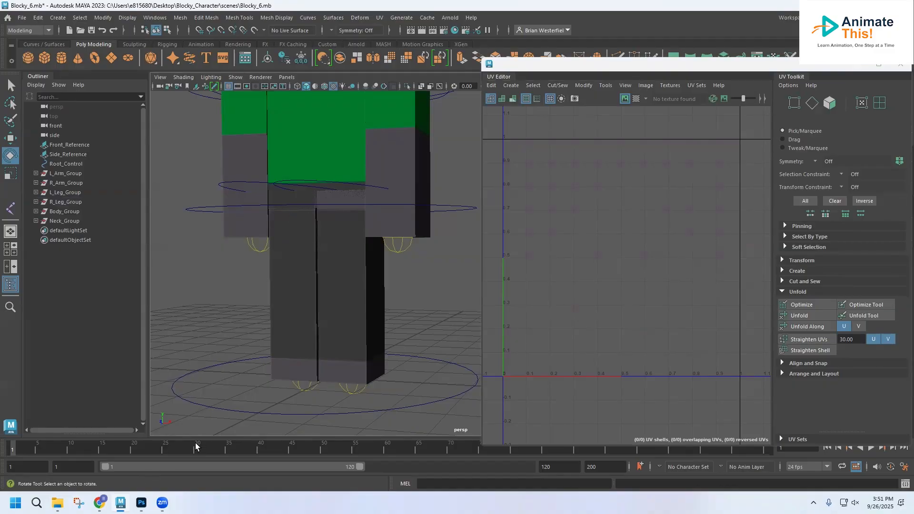
left_click_drag(233, 324, 257, 371, "alt")
Switch back to Photoshop and stretch Layer 1 copy's grey strip downward to about 149% height so it meets the wide leg block.
key("alt+Tab")
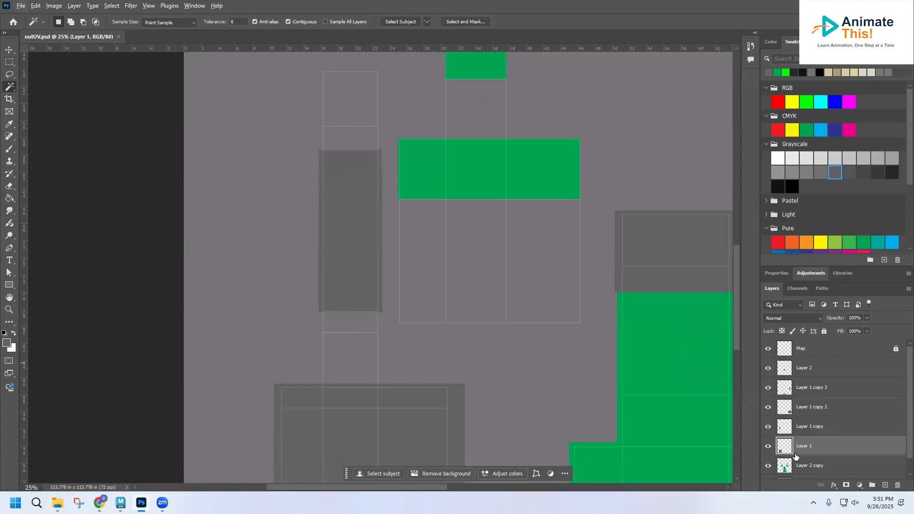
left_click(780, 428)
left_click(767, 428)
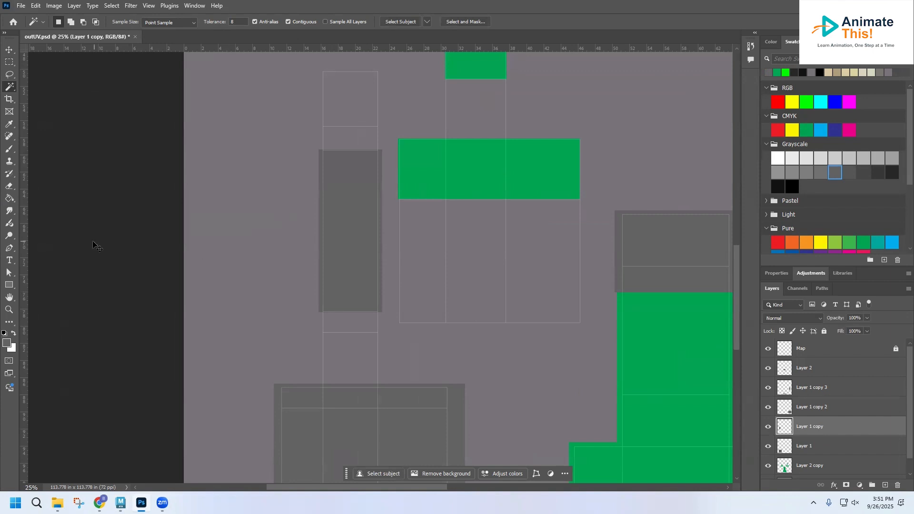
key("ctrl+t")
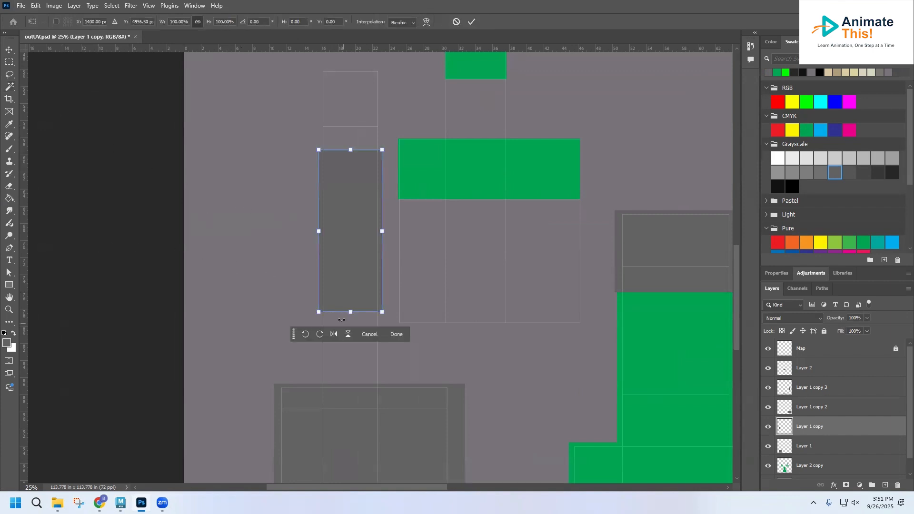
left_click_drag(351, 313, 358, 395)
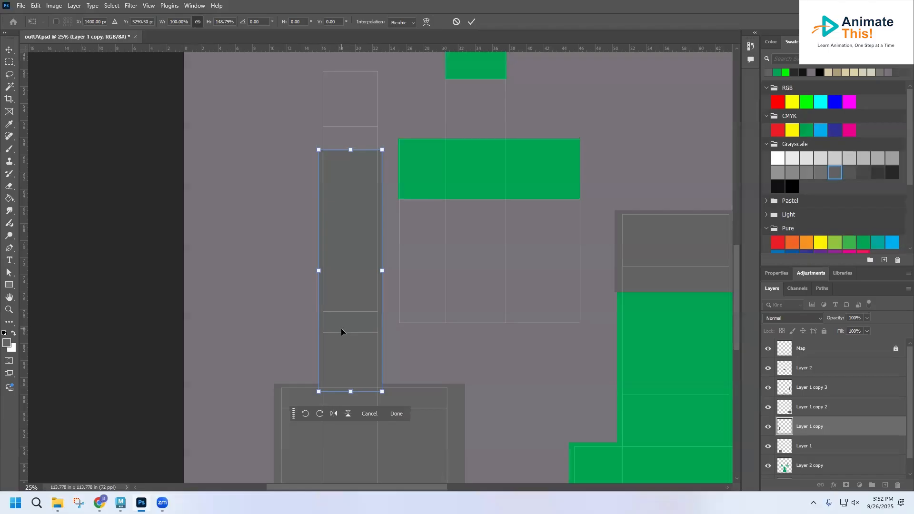
key("Return")
key("w")
Add a new layer above Layer 2 and fill the uncovered upper end of the right leg's narrow UV strip with black.
scroll(345, 371, "down", 8)
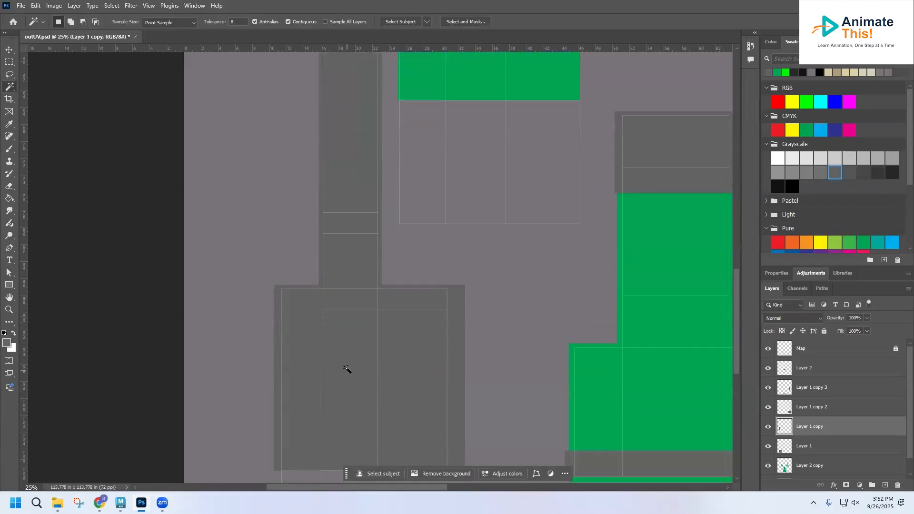
scroll(345, 375, "up", 8)
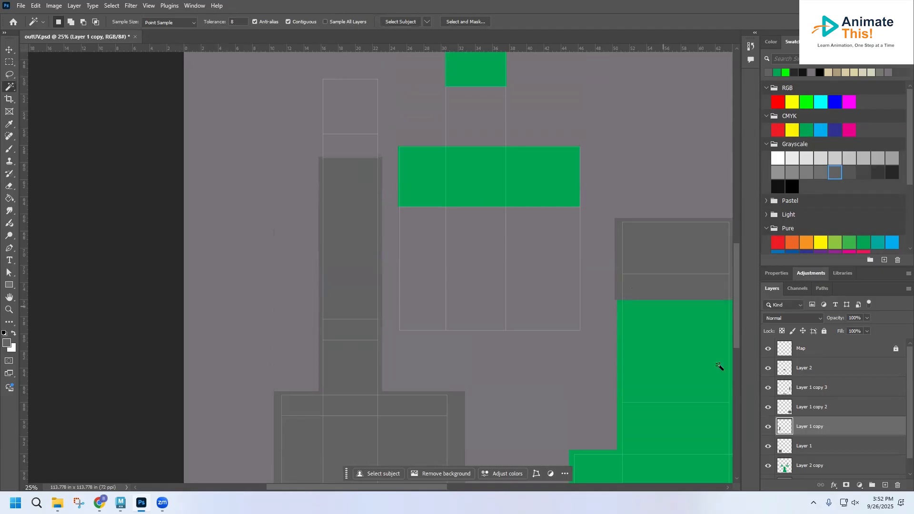
left_click(822, 373)
left_click(883, 485)
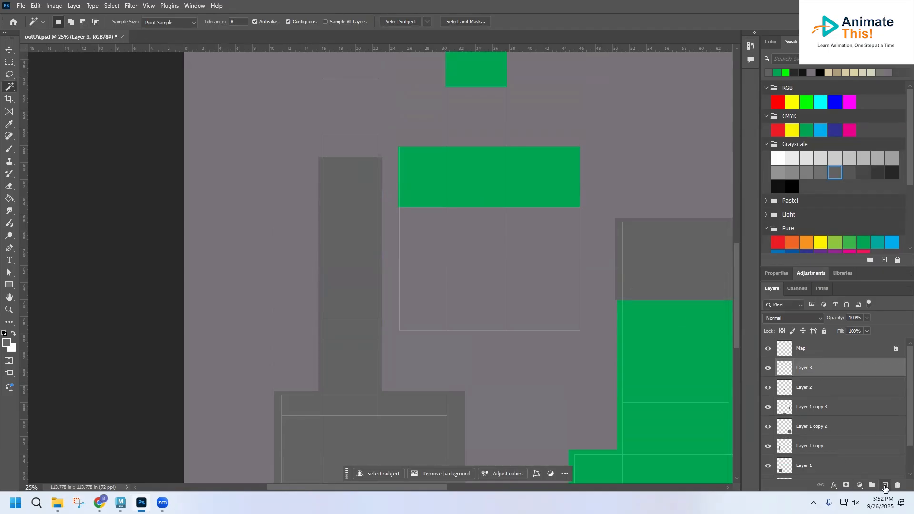
left_click(9, 62)
left_click_drag(321, 77, 379, 158)
left_click(5, 332)
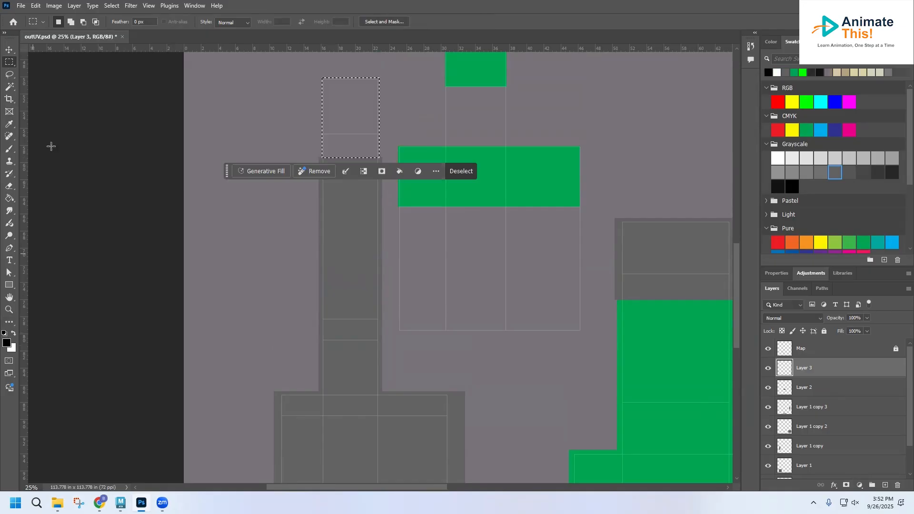
left_click(39, 7)
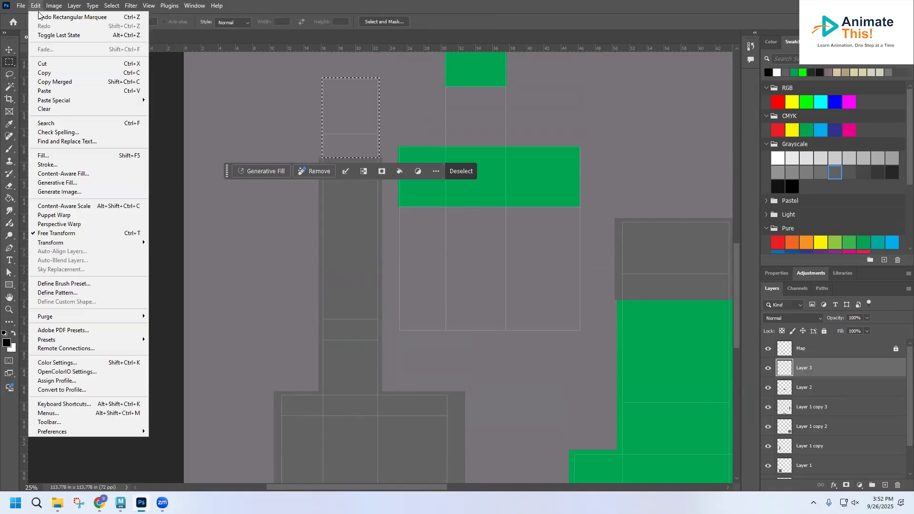
left_click(51, 156)
left_click(255, 95)
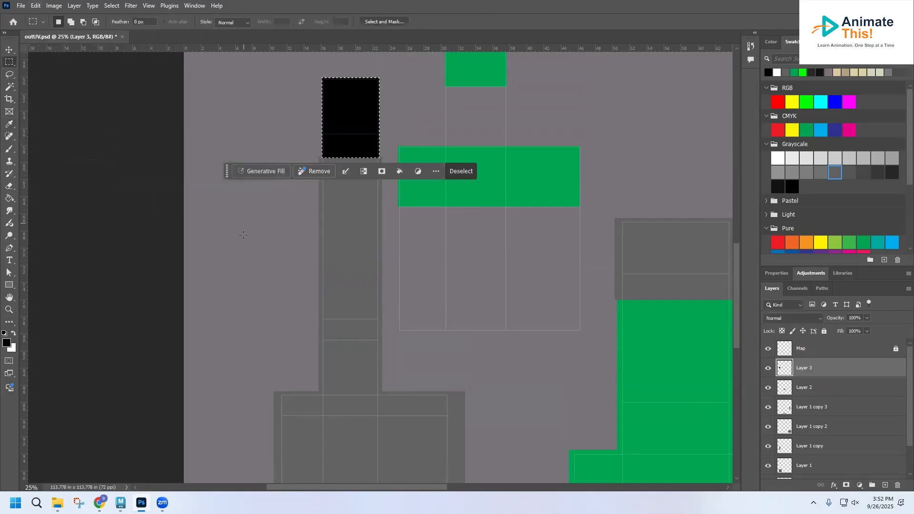
Fill the uncovered band below the right leg's wide grey block with the black foreground color on Layer 3, and save the file.
scroll(246, 253, "down", 2)
scroll(246, 253, "down", 7)
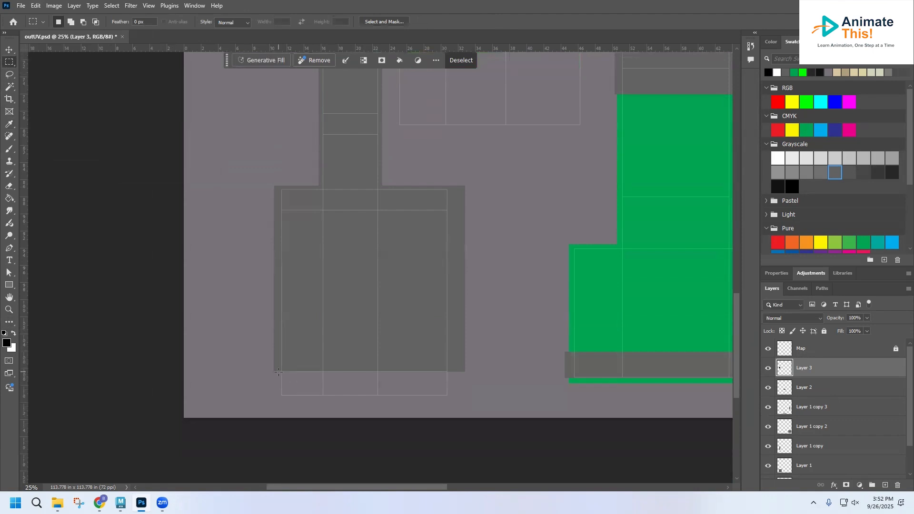
left_click_drag(278, 370, 452, 405)
left_click(36, 5)
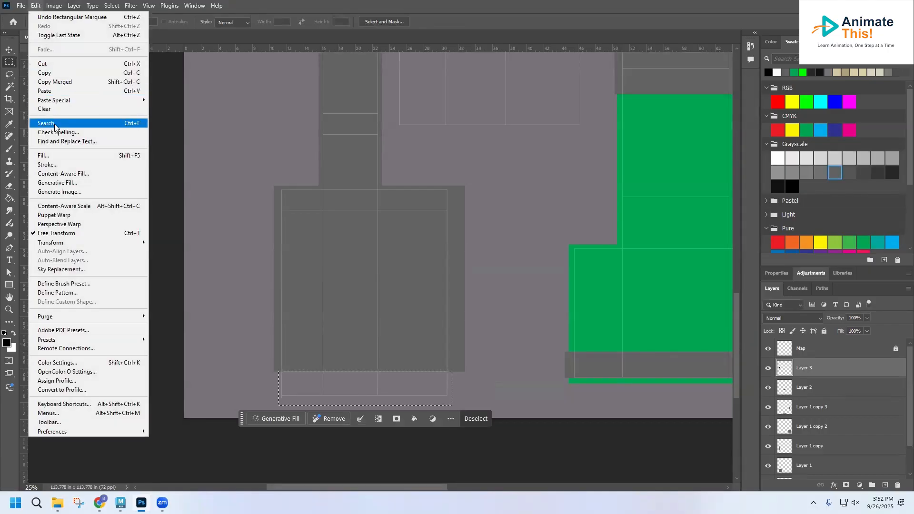
left_click(56, 157)
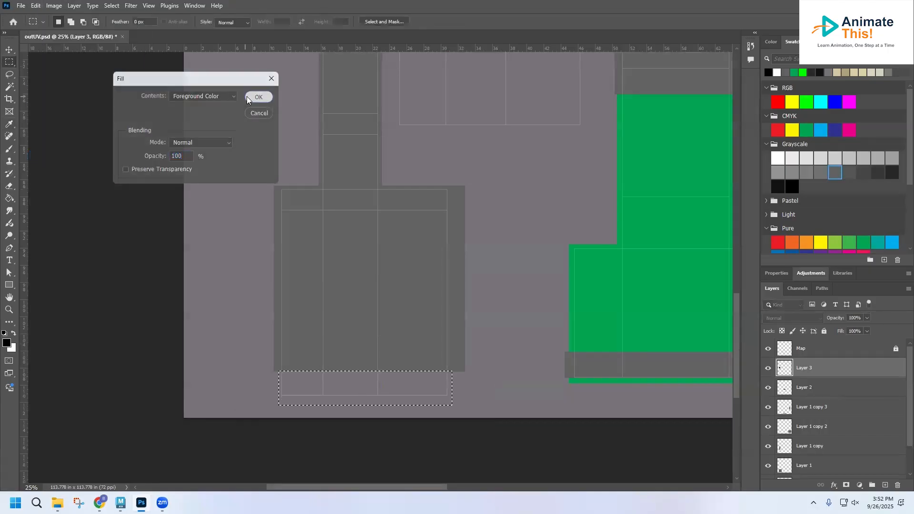
left_click(248, 95)
left_click(21, 5)
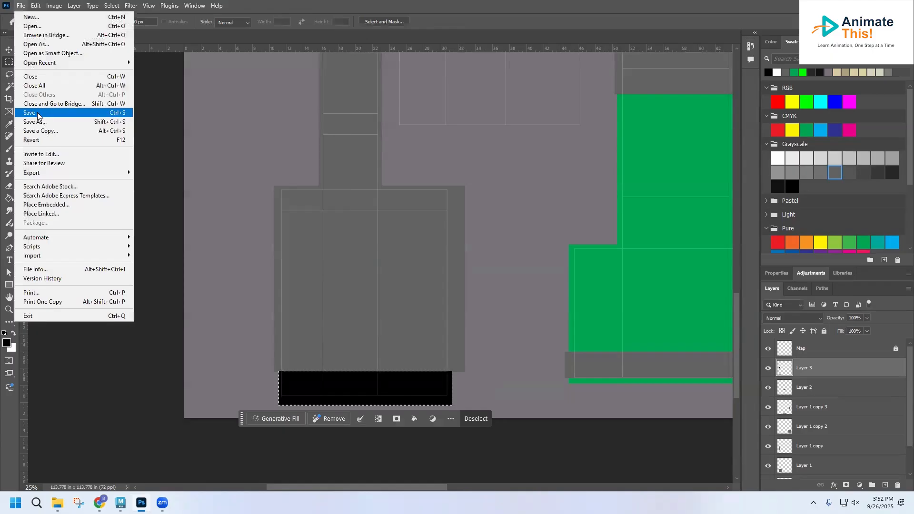
left_click(38, 113)
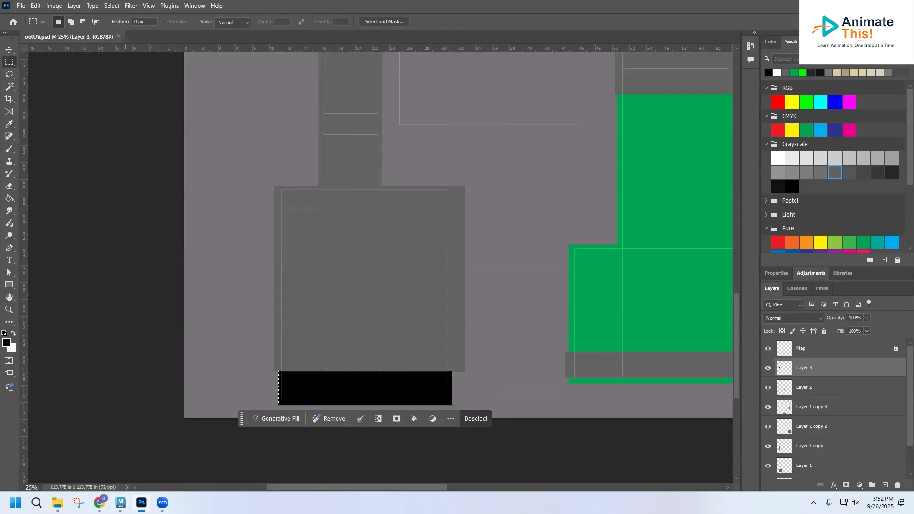
Switch to Maya and examine the texture on the lower legs up close, comparing the right leg's black foot area with its UV layout.
left_click(121, 502)
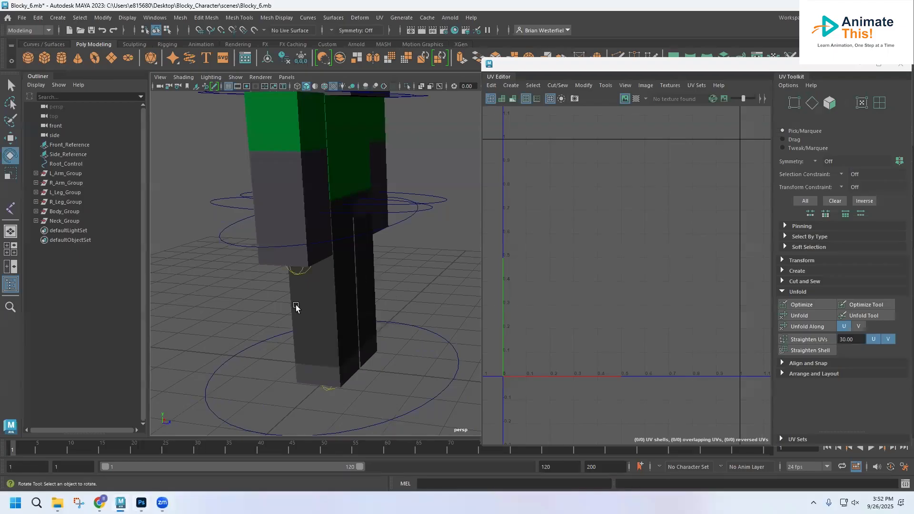
left_click_drag(336, 300, 383, 322, "alt")
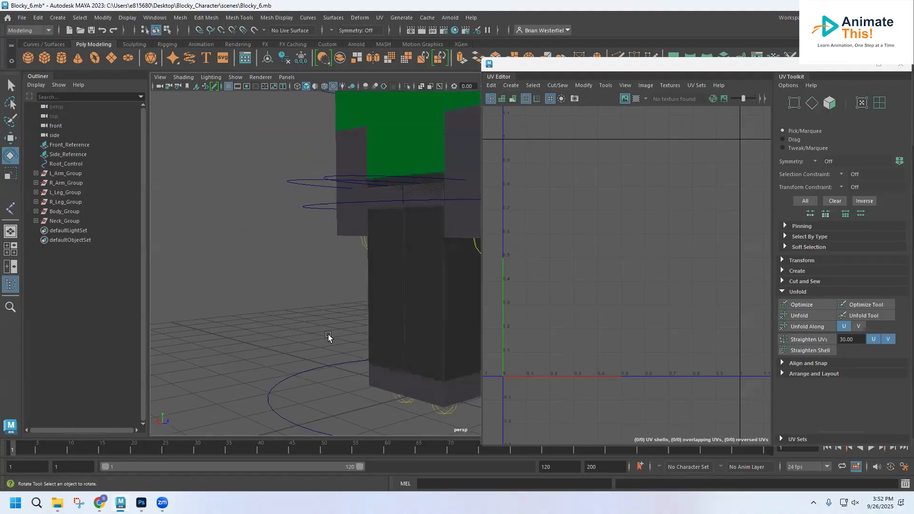
left_click(376, 327)
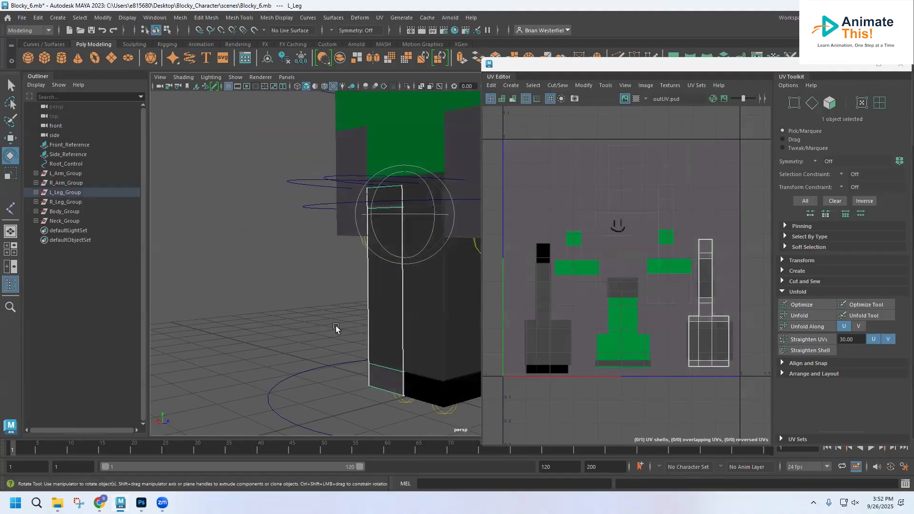
left_click_drag(400, 326, 304, 353, "alt")
left_click_drag(367, 354, 331, 353, "alt")
scroll(358, 344, "up", 10)
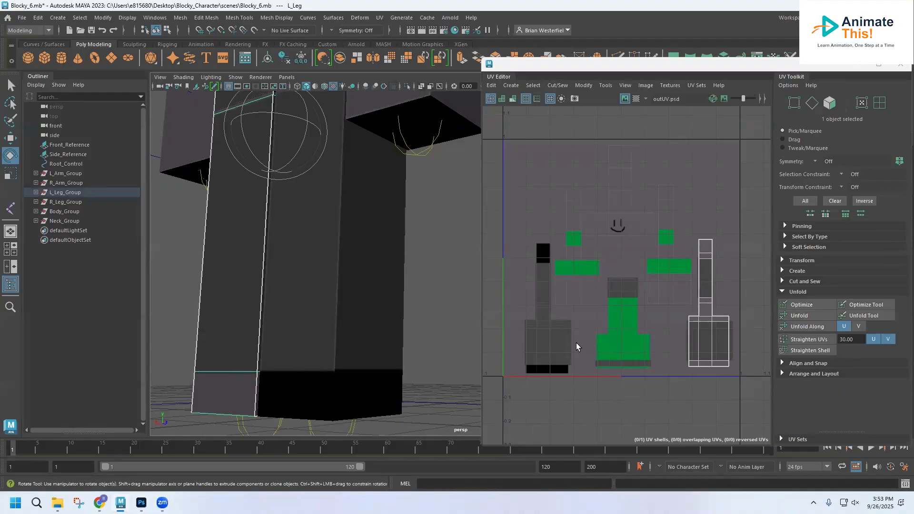
right_click_drag(302, 388, 301, 245)
left_click(305, 391)
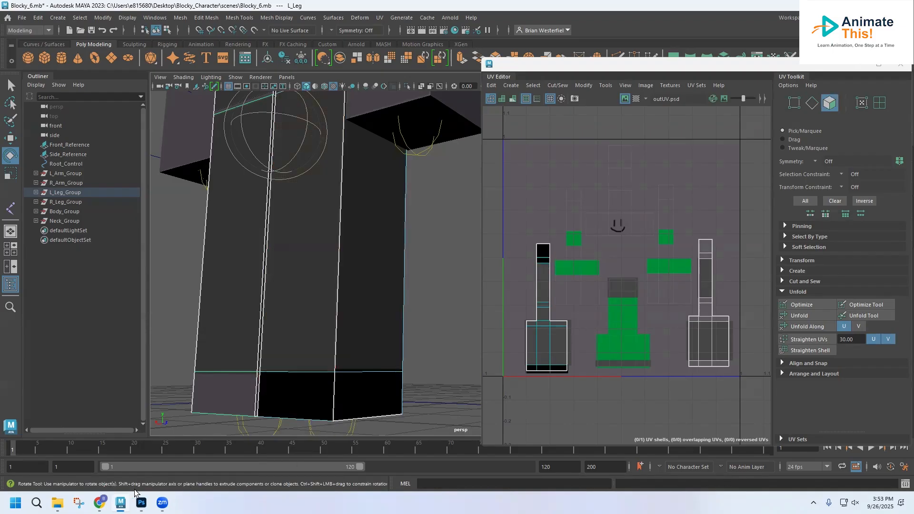
Switch to Photoshop, stretch Layer 3's upper black block slightly downward over the top of the grey leg strip, and save the file.
left_click(141, 502)
scroll(302, 281, "up", 3)
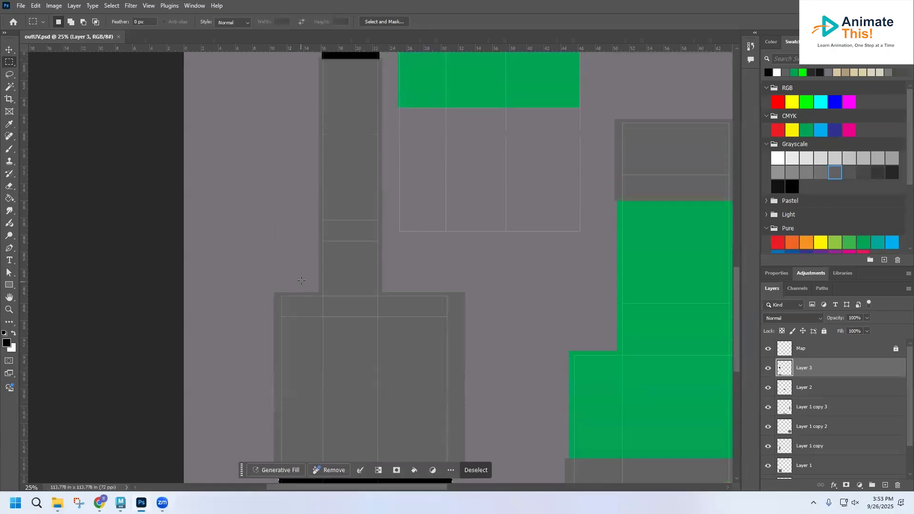
scroll(301, 280, "up", 5)
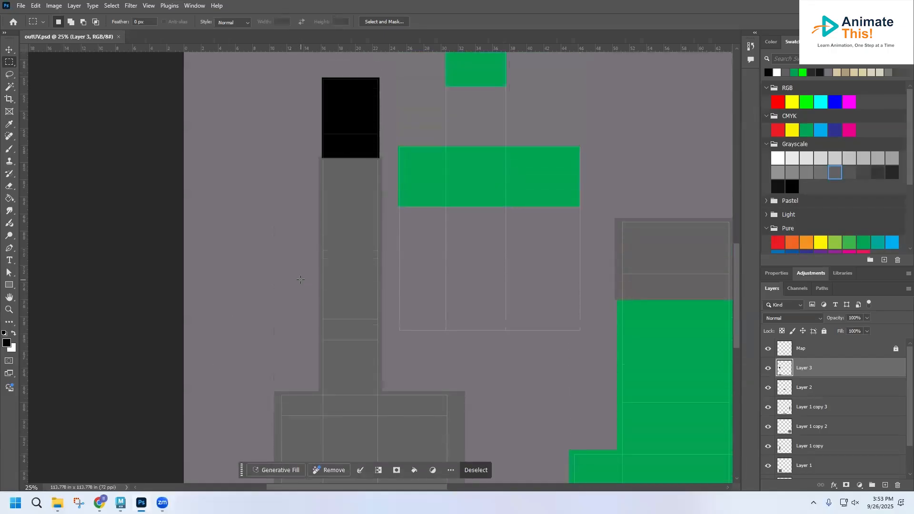
left_click(9, 86)
left_click(361, 205)
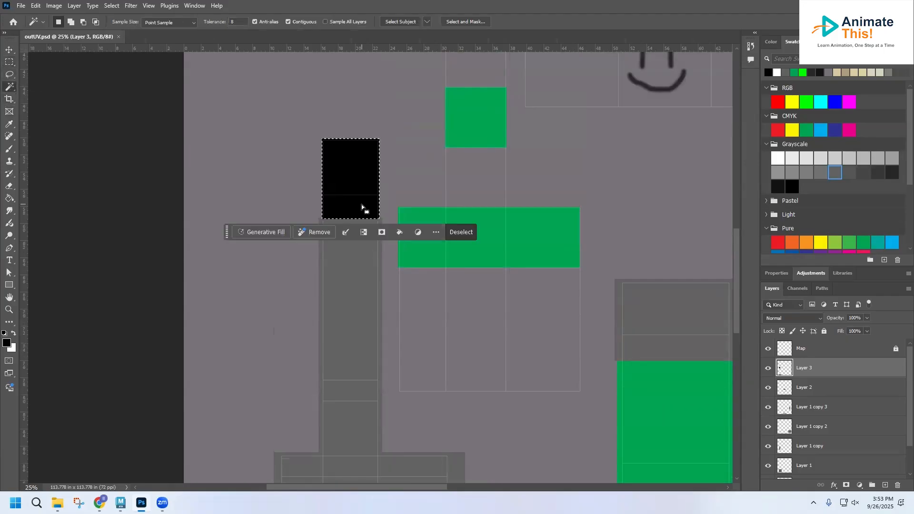
key("ctrl+t")
left_click_drag(351, 218, 351, 221)
key("Return")
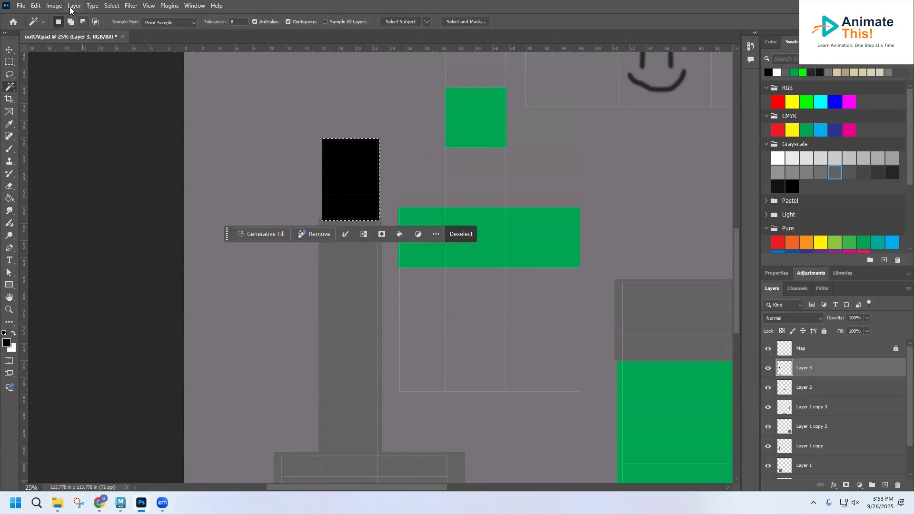
left_click(22, 6)
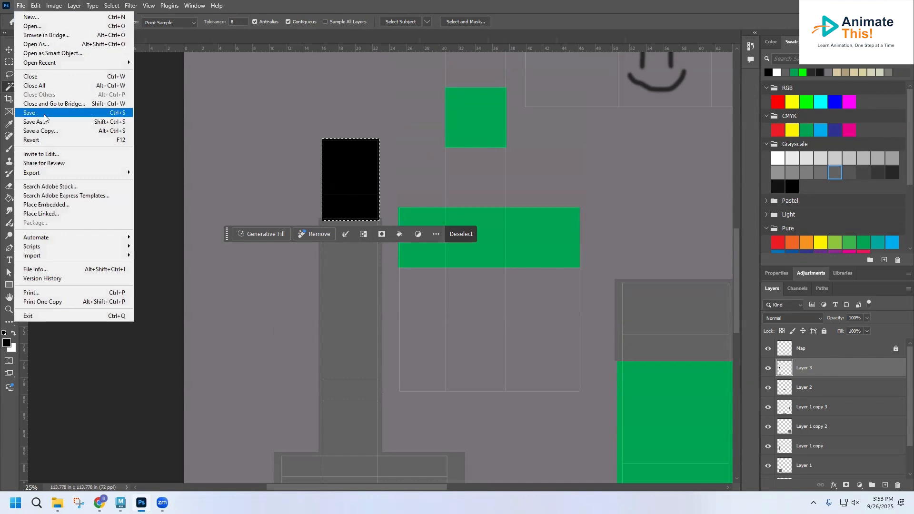
left_click(29, 113)
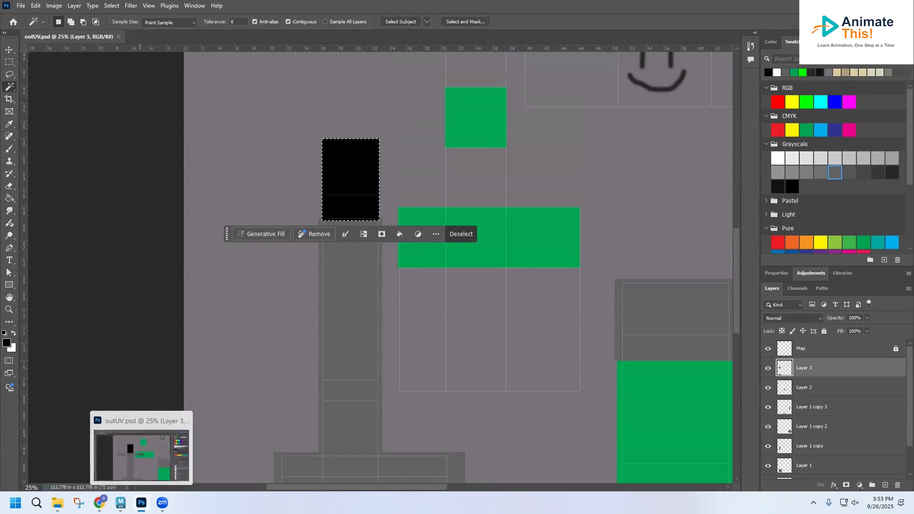
Switch to Maya and examine the edge between the grey leg and the black foot area on the lower legs.
left_click(120, 503)
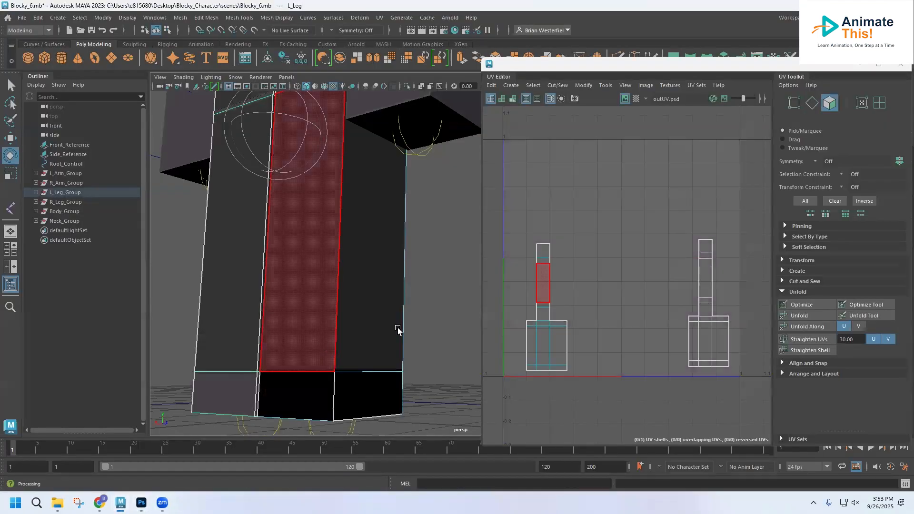
right_click_drag(379, 300, 404, 203)
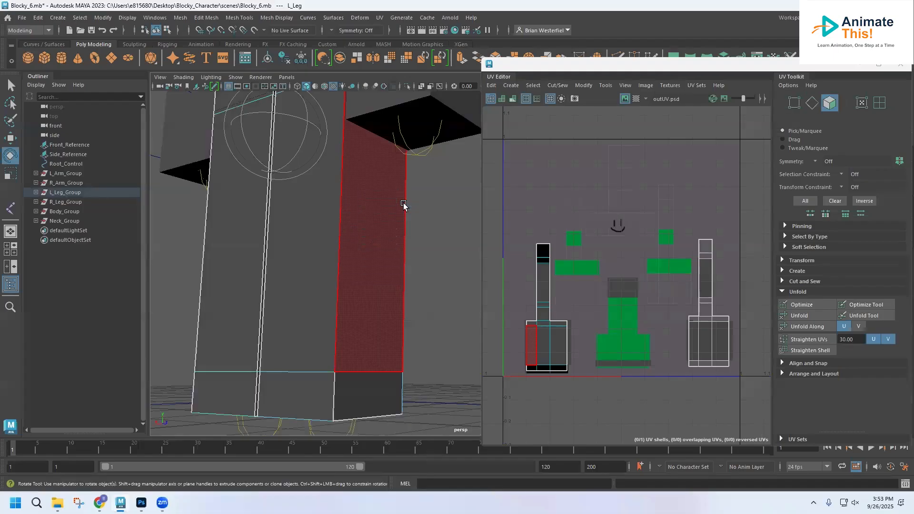
scroll(362, 355, "up", 2)
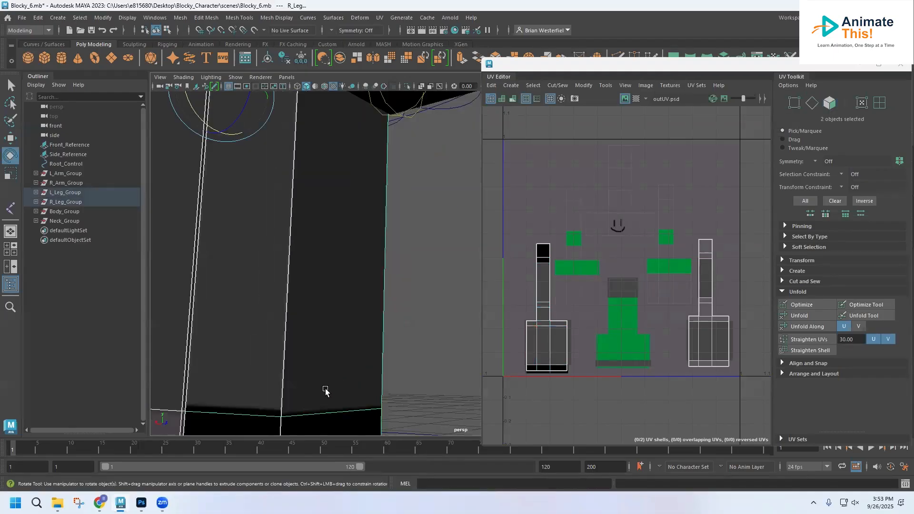
Switch to Photoshop, shrink Layer 3's upper black block slightly by raising its lower edge toward the UV line, and save the file.
left_click(142, 502)
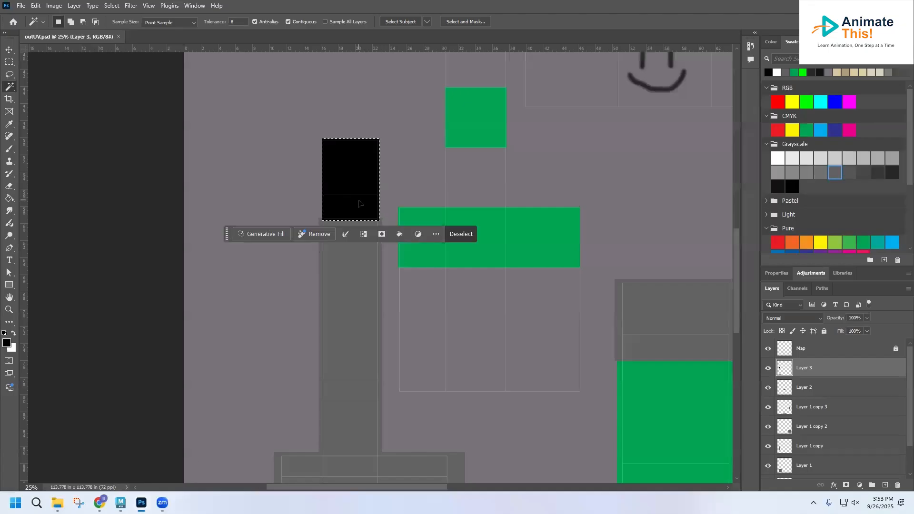
key("ctrl+t")
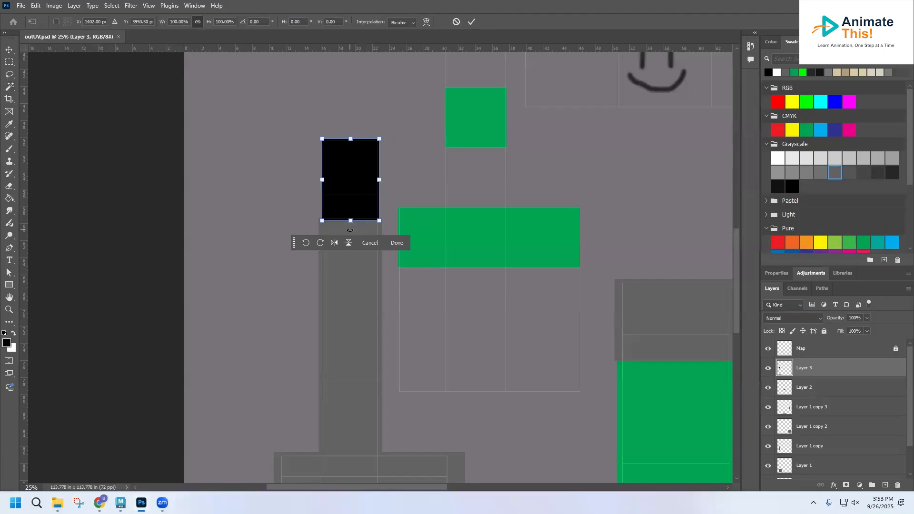
left_click(11, 310)
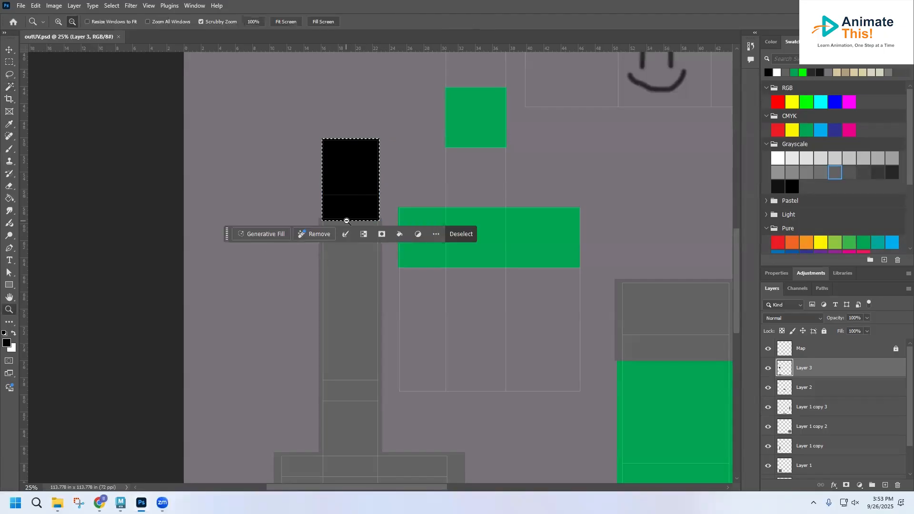
left_click(348, 221)
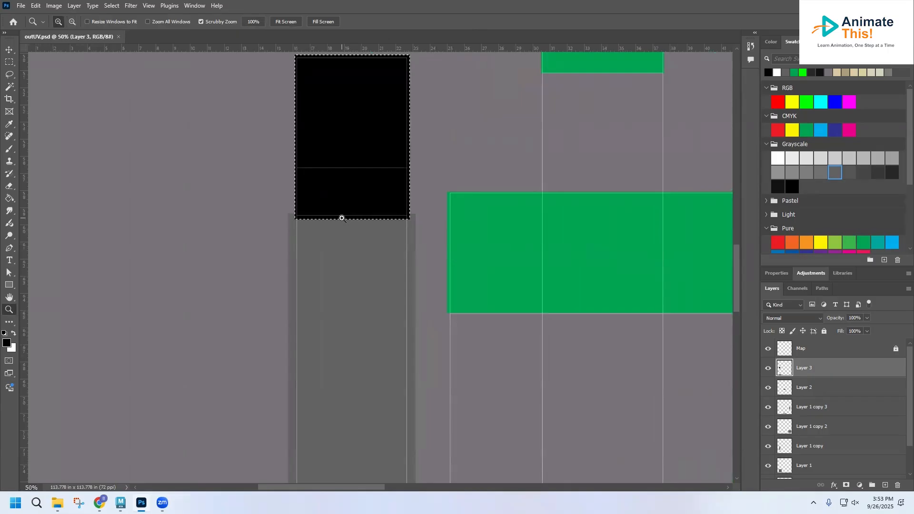
left_click(341, 217)
left_click(9, 49)
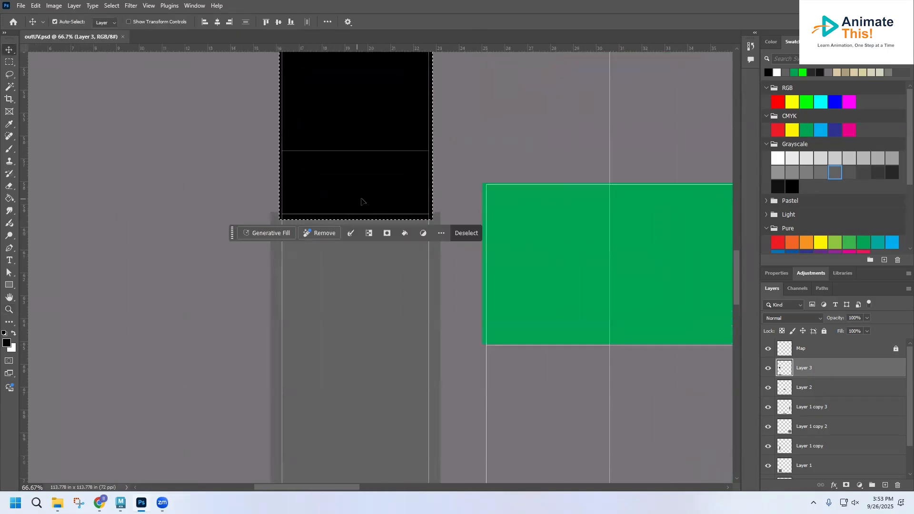
key("ctrl+t")
left_click_drag(355, 221, 355, 218)
key("Return")
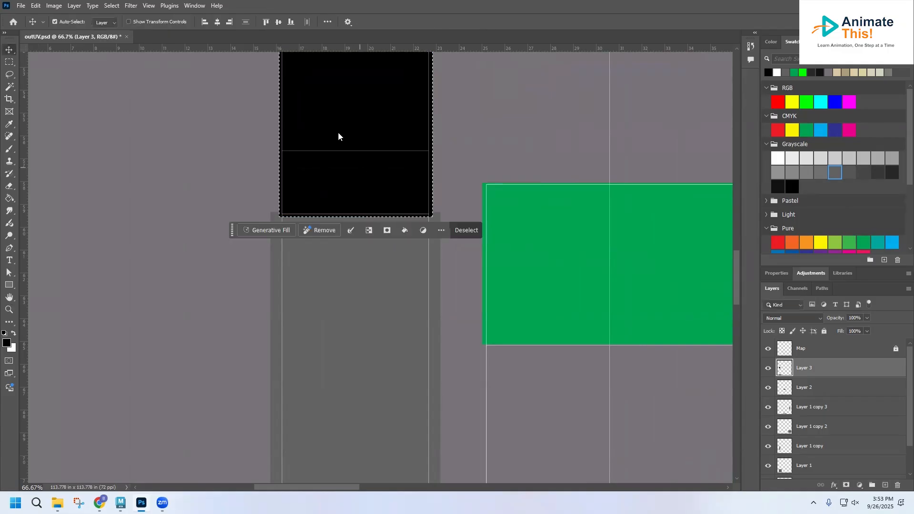
left_click(21, 6)
left_click(41, 112)
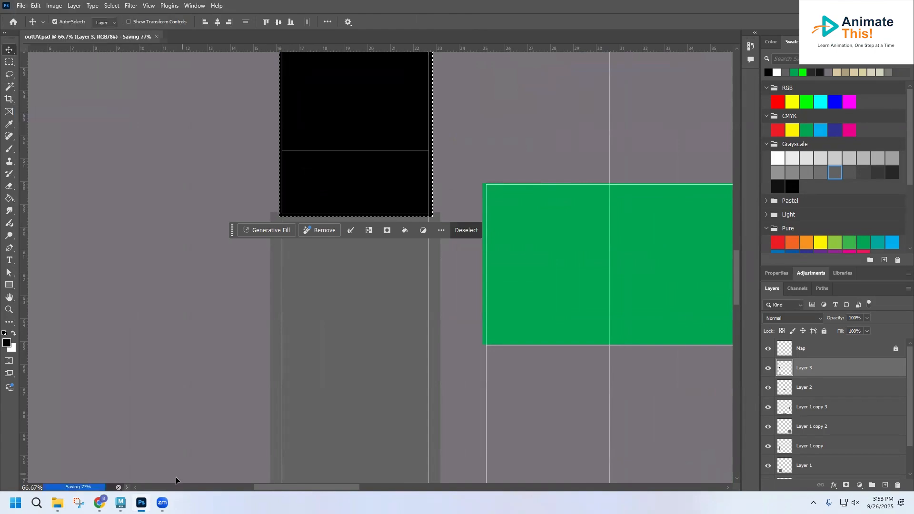
Switch to Maya, select only the right leg, and check its black foot area up close and on the whole character.
left_click(121, 502)
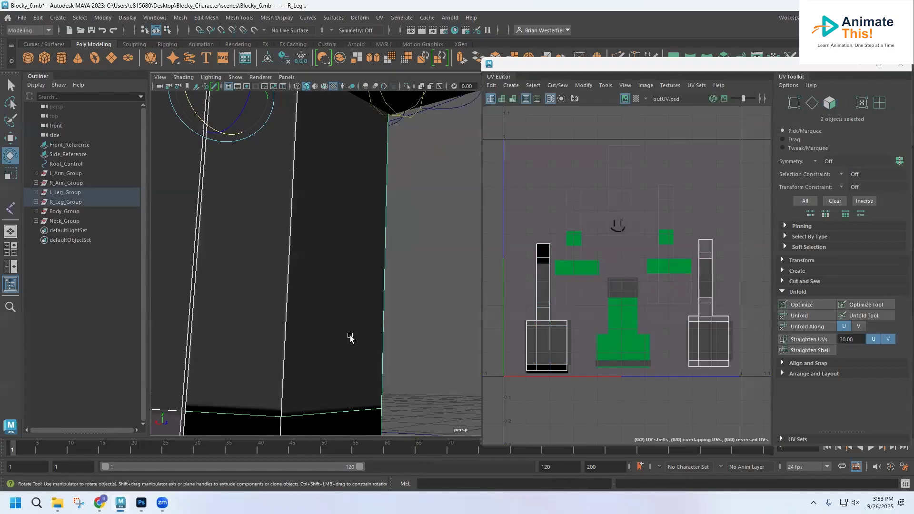
left_click(395, 323)
left_click(336, 340)
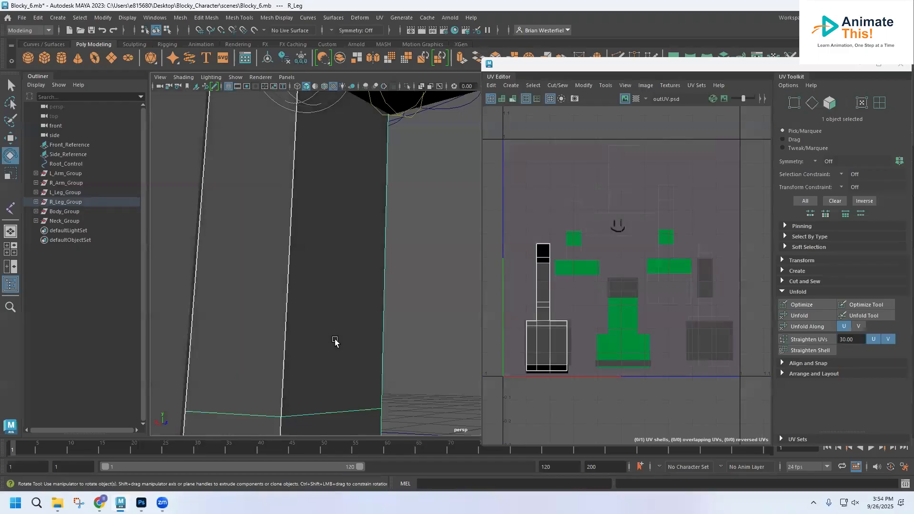
scroll(320, 377, "down", 4)
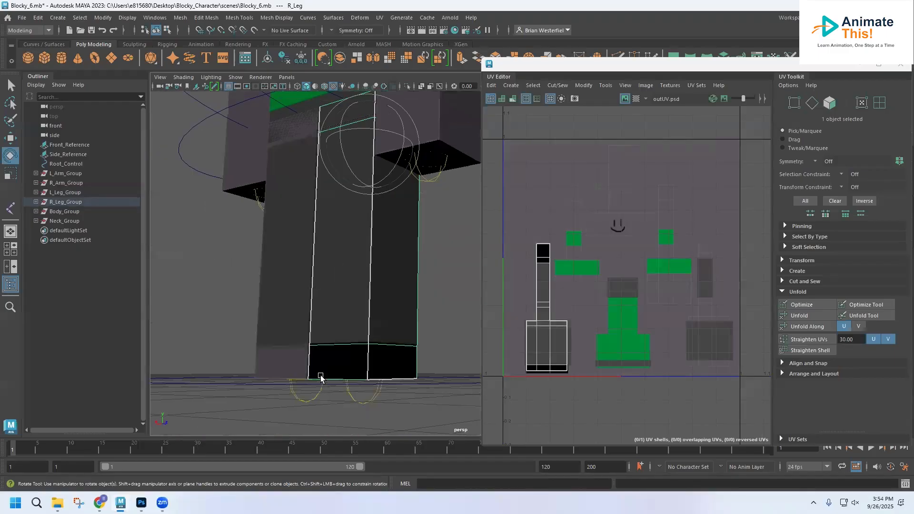
scroll(320, 378, "up", 2)
mouse_move(300, 330)
left_mouse_down("alt")
mouse_move(320, 334)
mouse_move(291, 329)
left_mouse_up("alt")
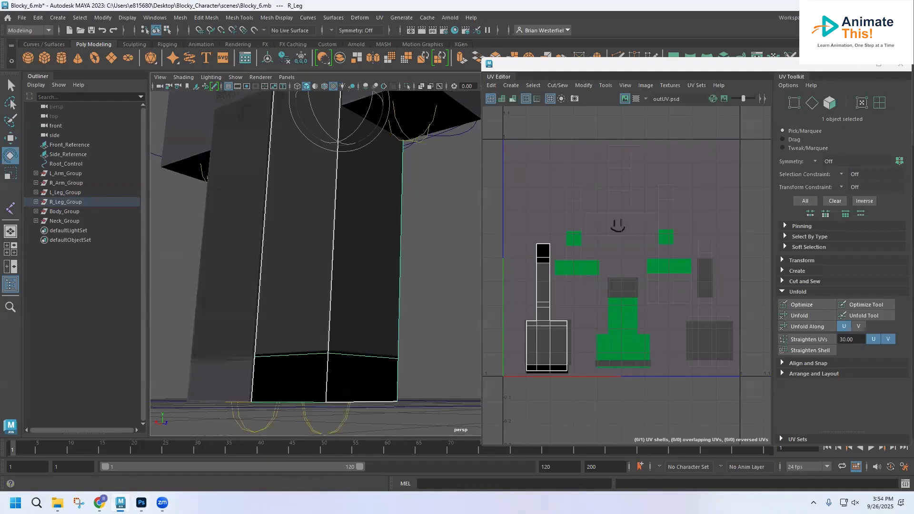
key("f")
left_click_drag(351, 247, 142, 476, "alt")
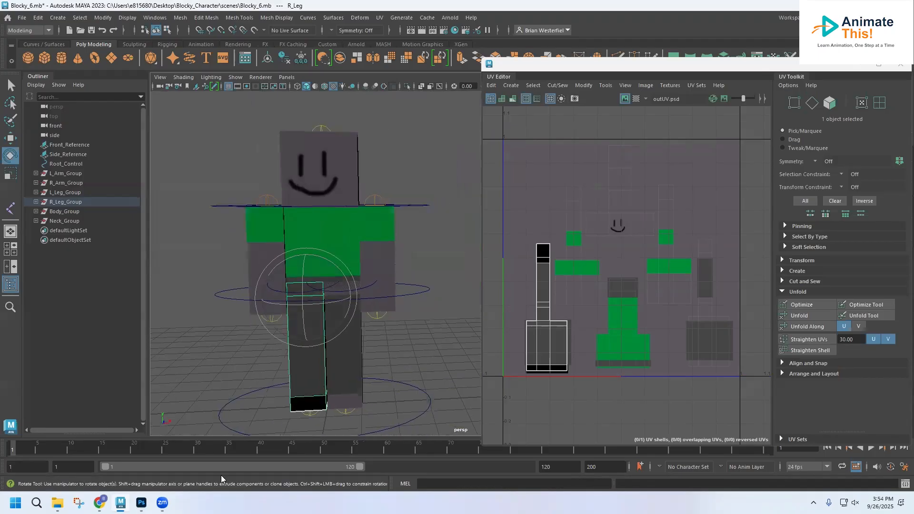
Switch to Photoshop and examine the grey coverage of the left leg's narrow strip and wide block against their UV outlines.
left_click(141, 502)
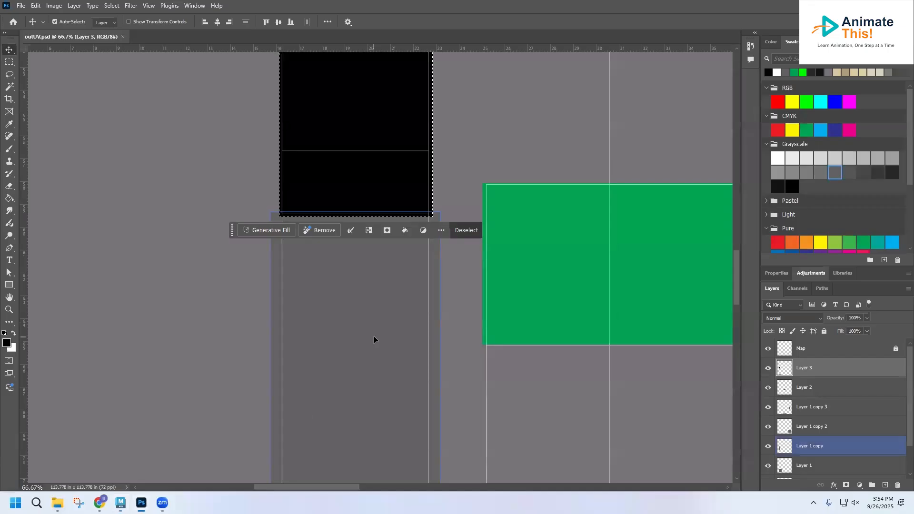
scroll(373, 333, "down", 2)
left_click(9, 310)
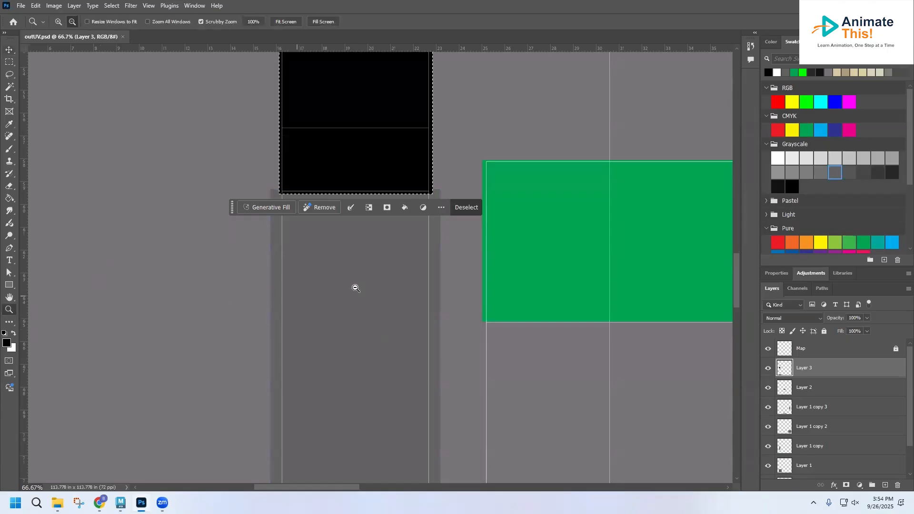
left_click(407, 292)
left_click(407, 292, "alt")
left_click(407, 292, "alt")
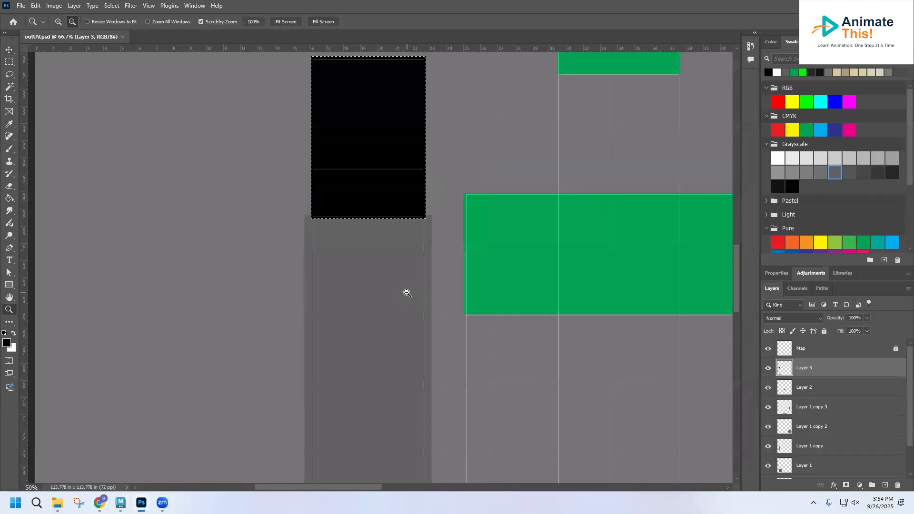
left_click(407, 304, "alt")
left_click(407, 320, "alt")
scroll(418, 333, "down", 5)
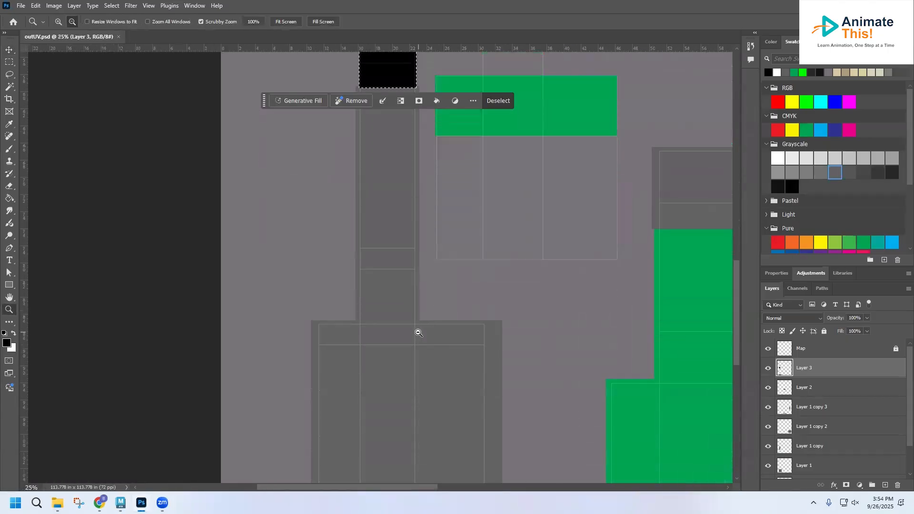
left_click_drag(400, 488, 565, 488)
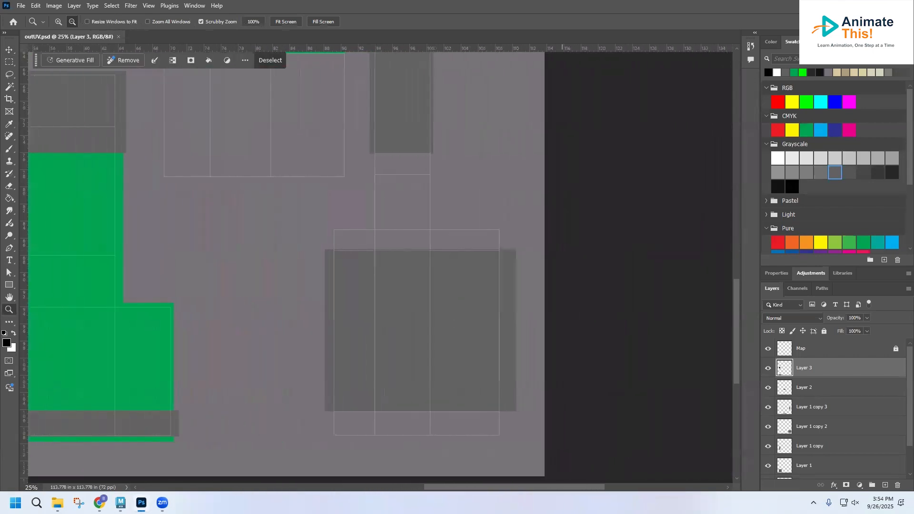
scroll(550, 335, "up", 1)
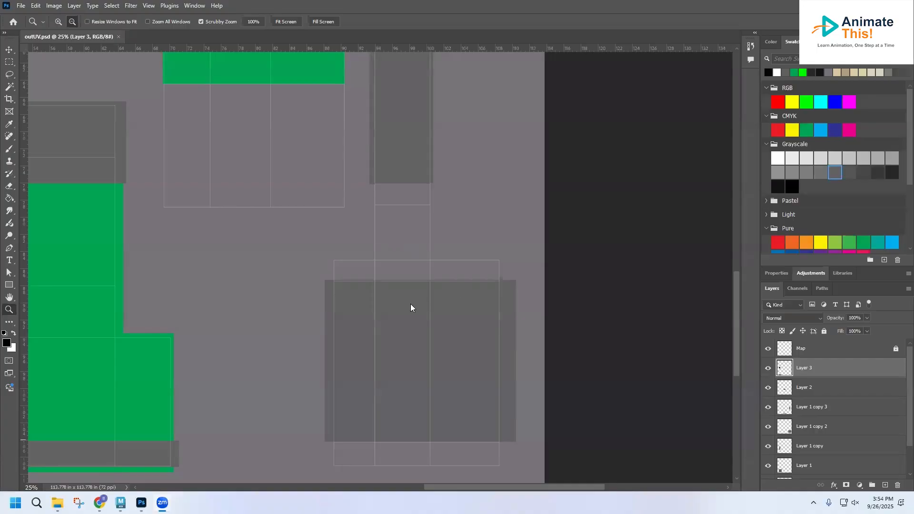
mouse_move(461, 486)
left_mouse_down()
mouse_move(374, 490)
mouse_move(443, 490)
left_mouse_up()
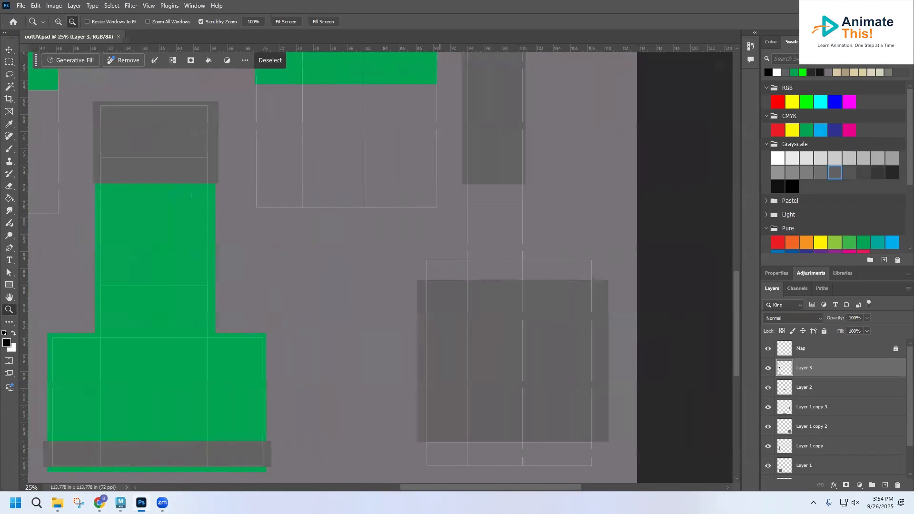
Select Layer 1 copy 3, toggle its visibility to identify its contents, and try to free-transform it.
left_click(804, 408)
left_click(767, 408)
left_click(767, 408)
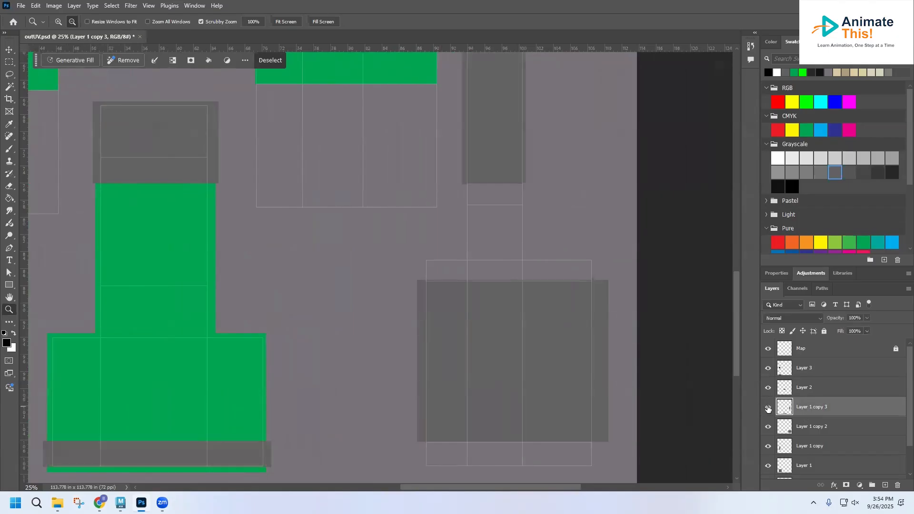
left_click(767, 408)
left_click(768, 407)
key("ctrl+t")
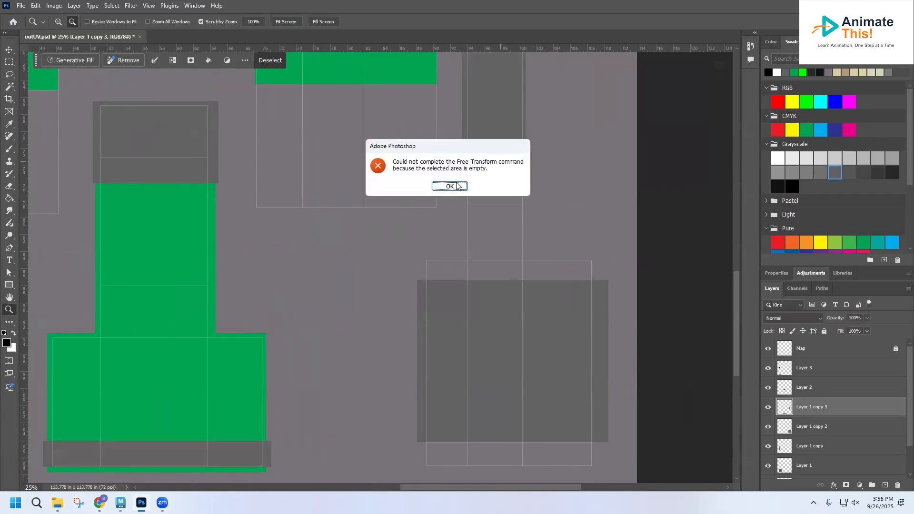
left_click(453, 186)
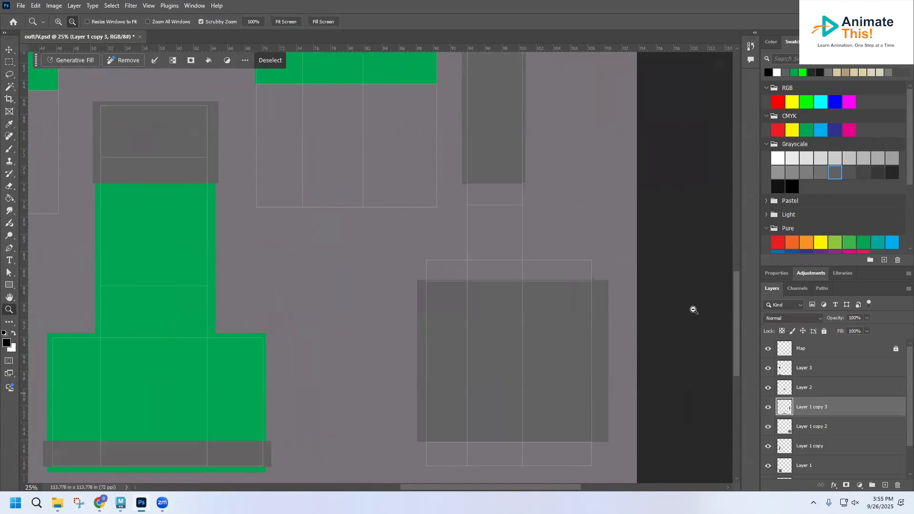
Select the left leg's narrow grey strip on Layer 1 copy 3 and stretch it down to the wide block, at 163.11% height.
left_click(9, 87)
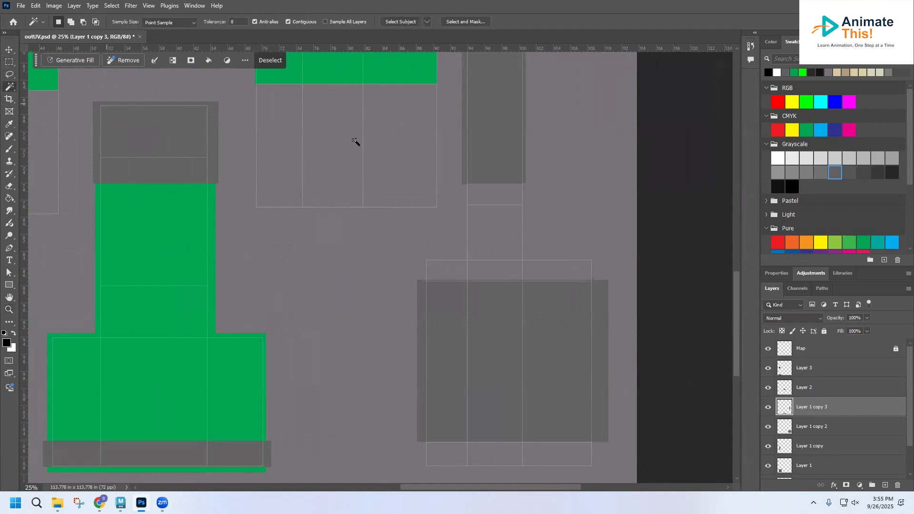
left_click(492, 139)
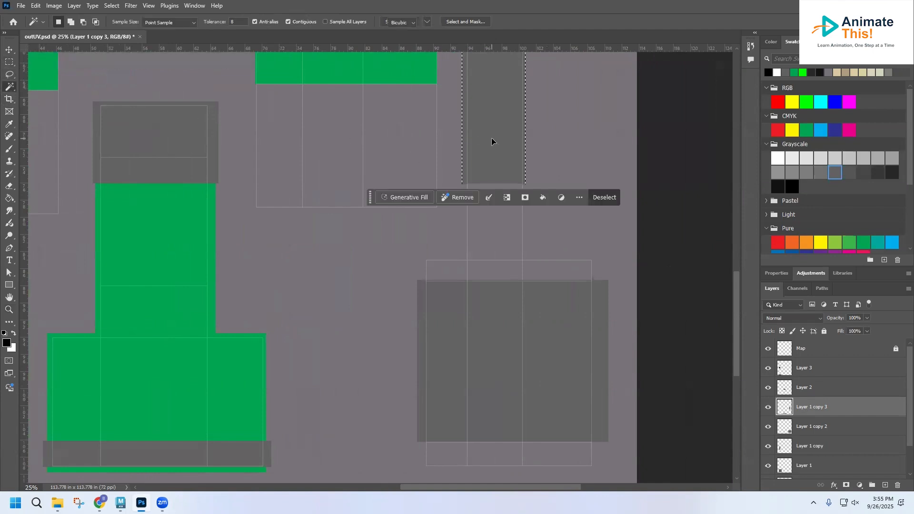
key("ctrl+t")
left_click_drag(488, 186, 504, 290)
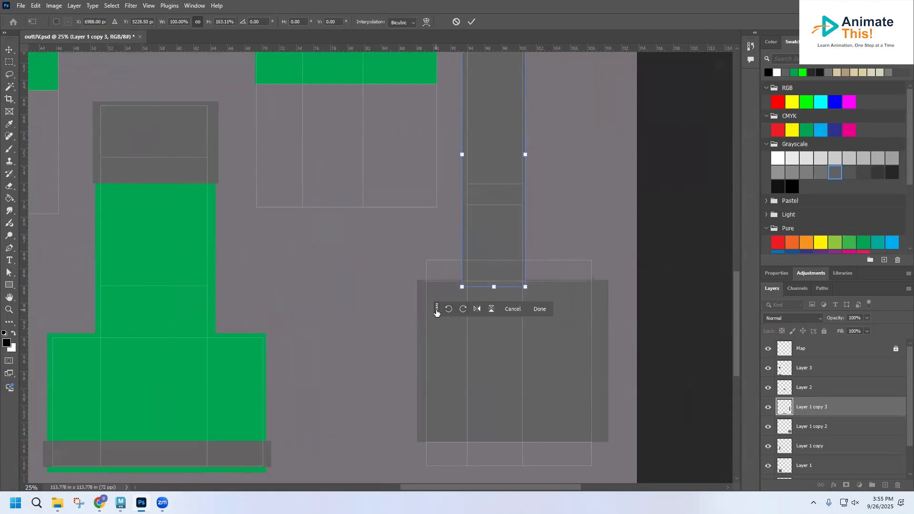
scroll(542, 322, "up", 5)
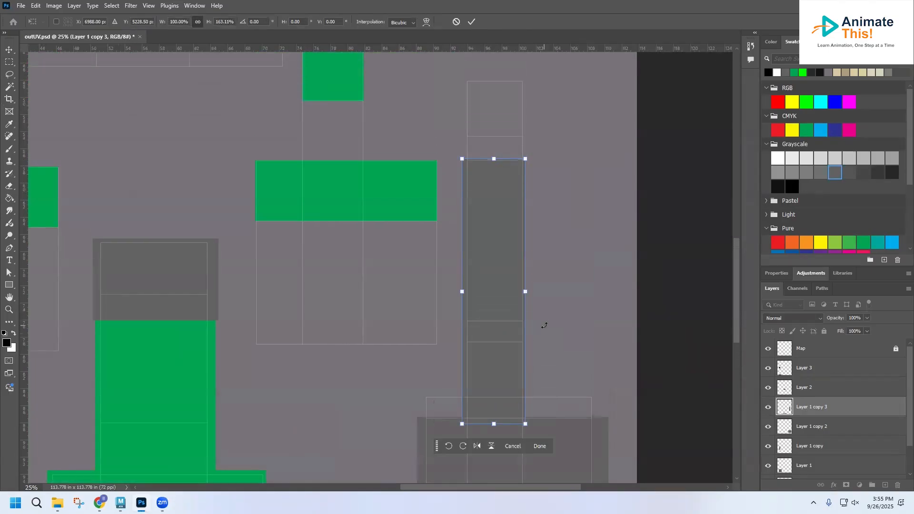
scroll(544, 325, "down", 5)
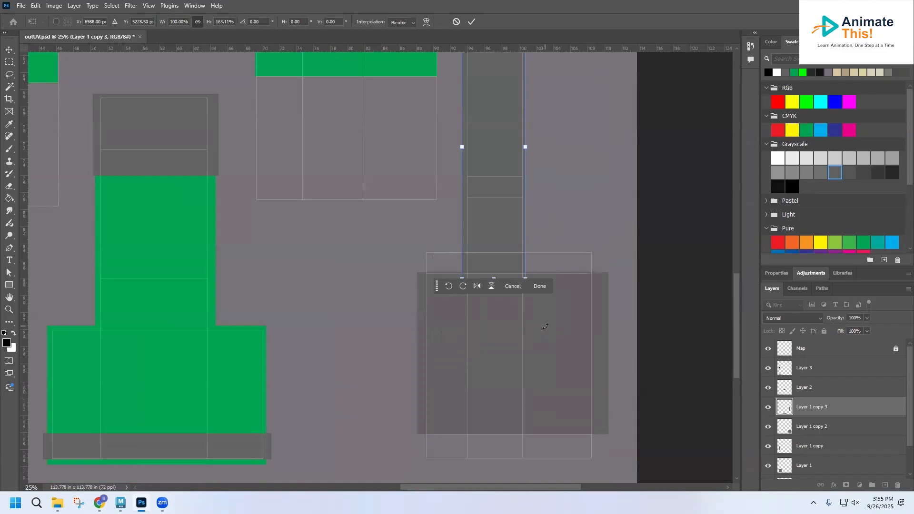
Select the left leg's wide grey block on Layer 1 copy 2 and stretch it upward over its UV outline, at 114.70% height.
left_click(810, 428)
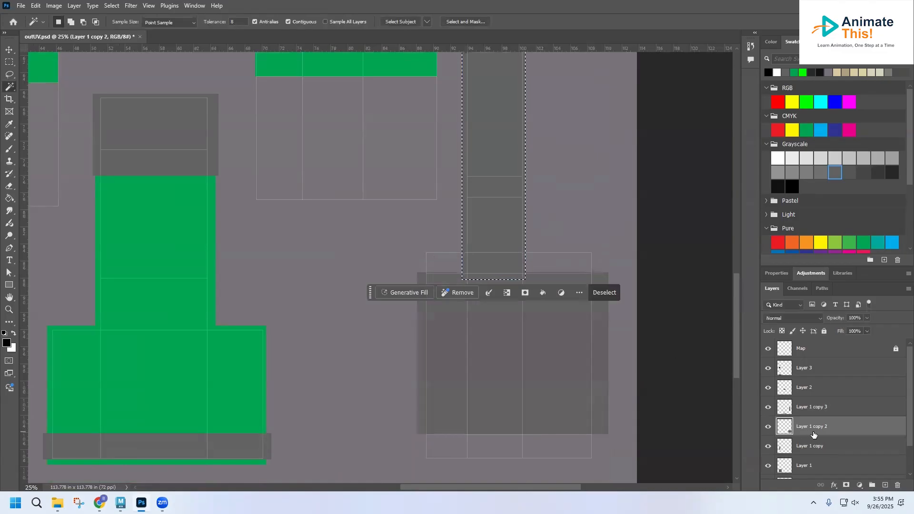
key("ctrl+t")
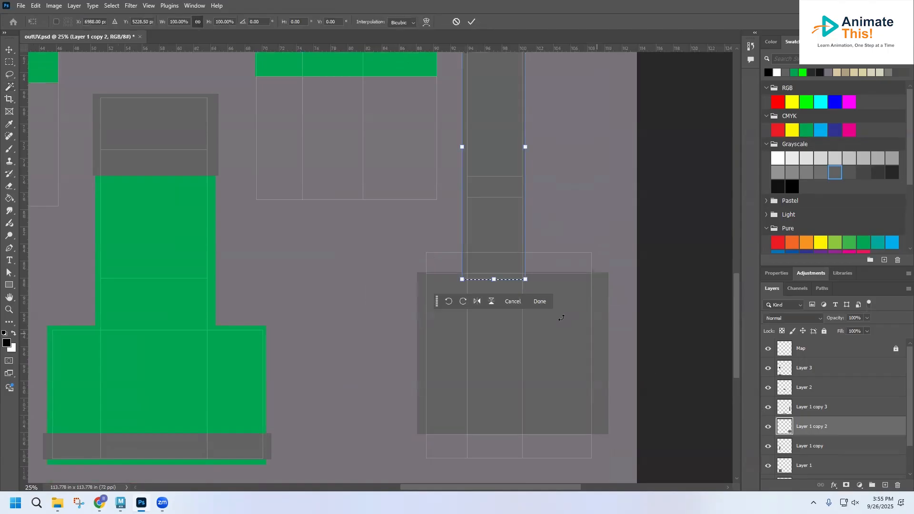
left_click(536, 304)
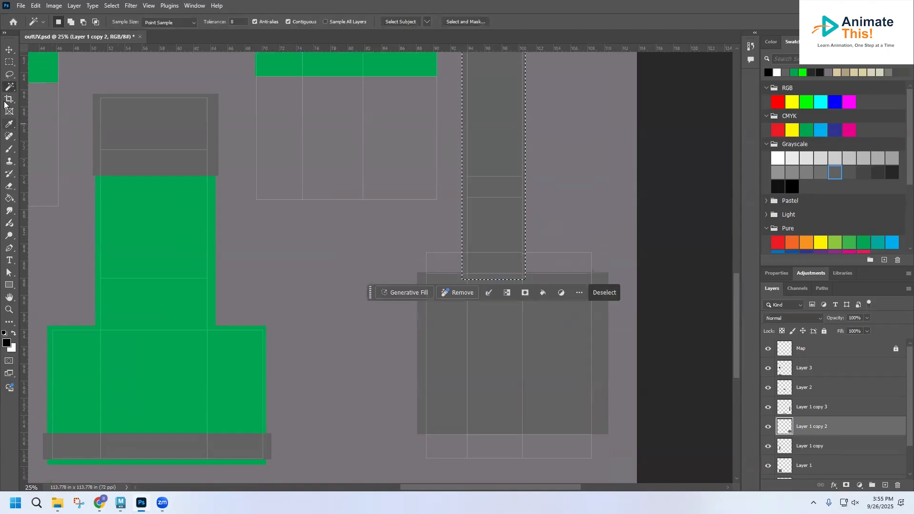
left_click(496, 338)
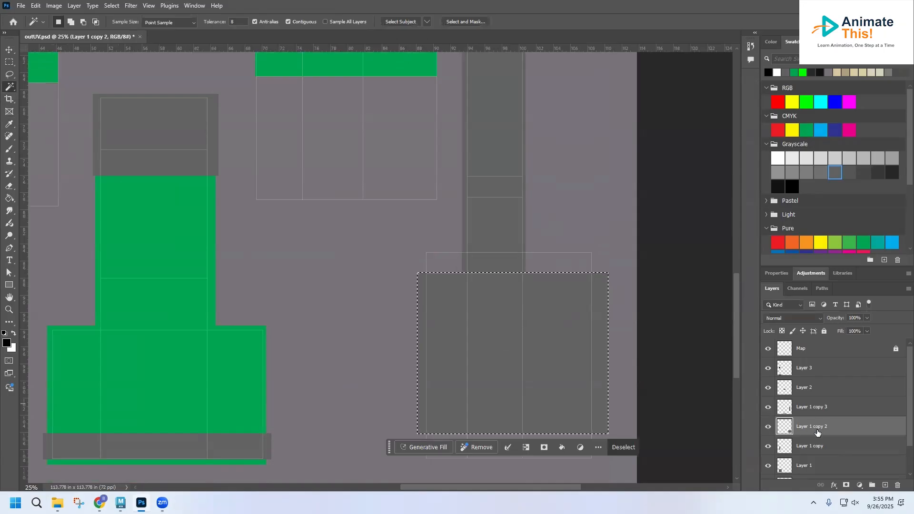
key("ctrl+t")
left_click_drag(512, 272, 512, 248)
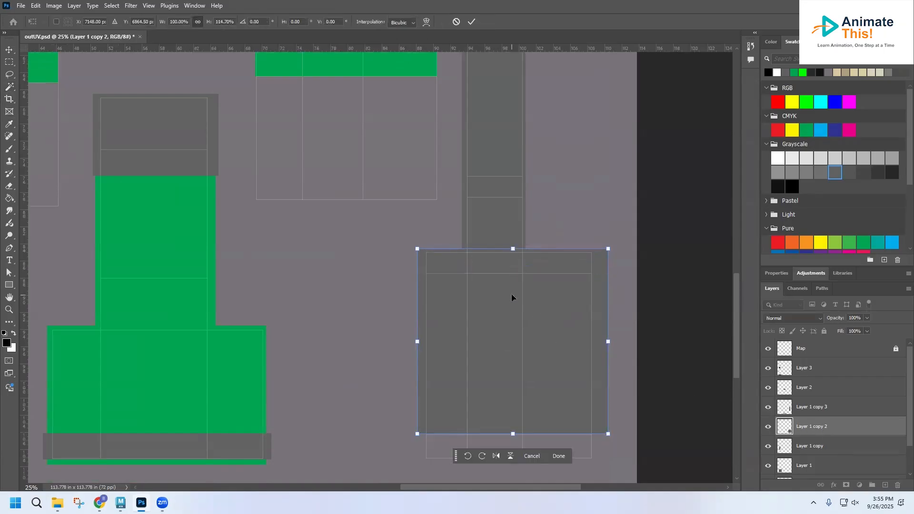
key("Return")
On Layer 3, marquee the uncovered bottom band of the left leg's wide block and fill it with the black foreground colour.
scroll(725, 377, "down", 2)
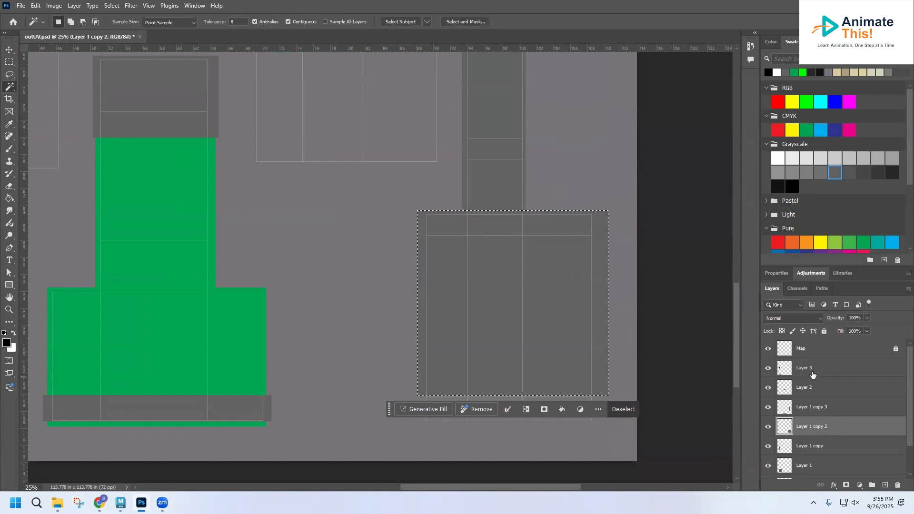
left_click(811, 375)
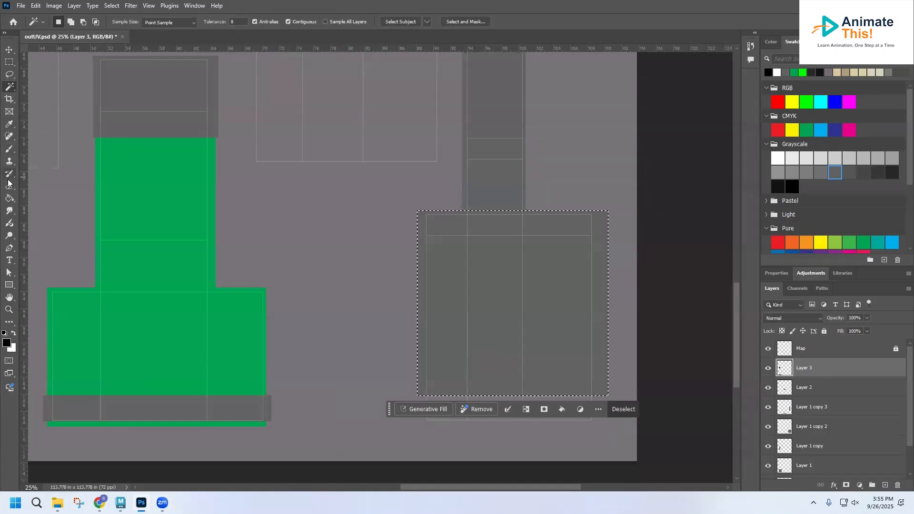
left_click(9, 62)
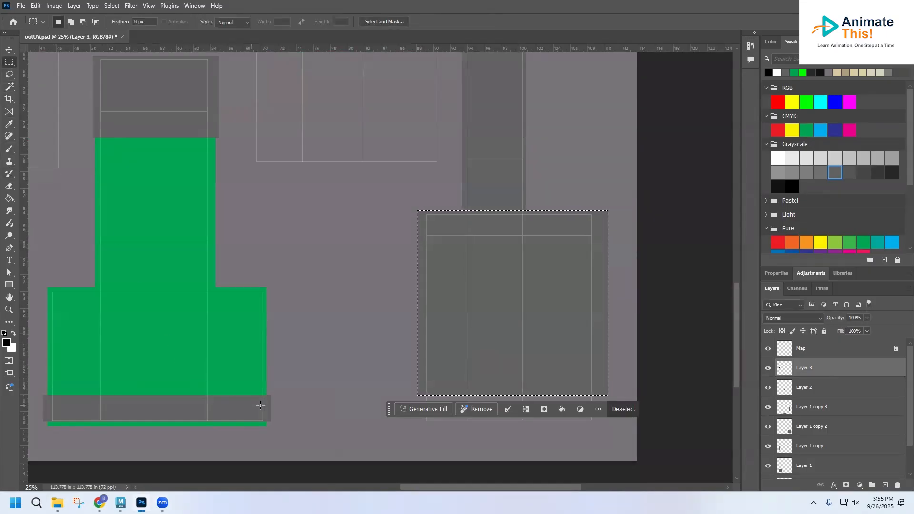
left_click_drag(389, 409, 274, 275)
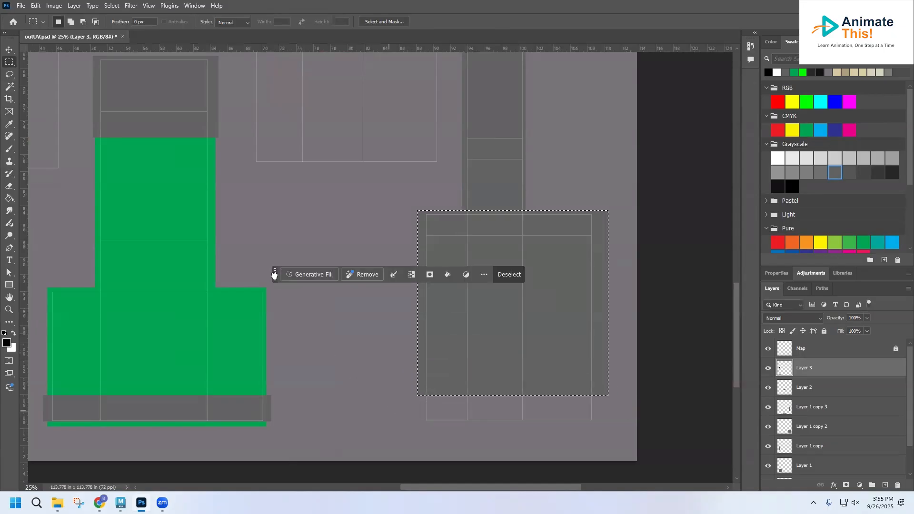
left_click(111, 6)
left_click(119, 27)
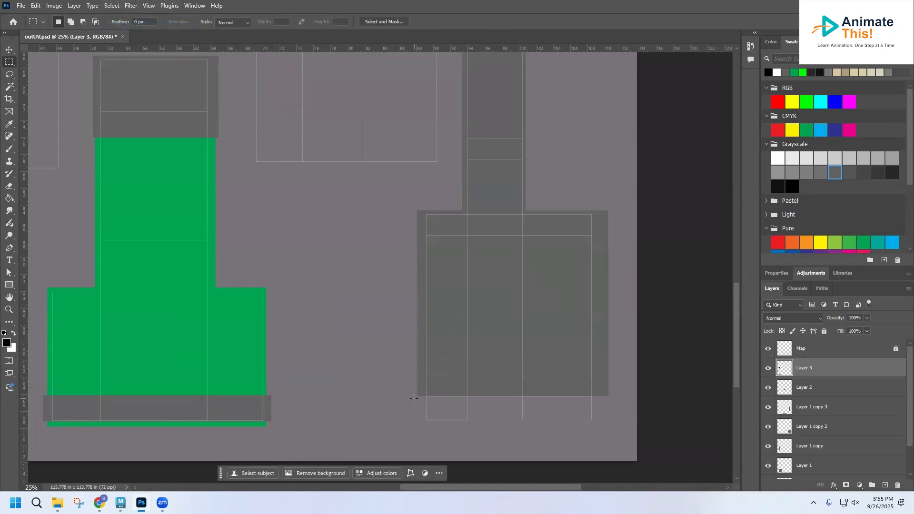
left_click_drag(416, 396, 608, 423)
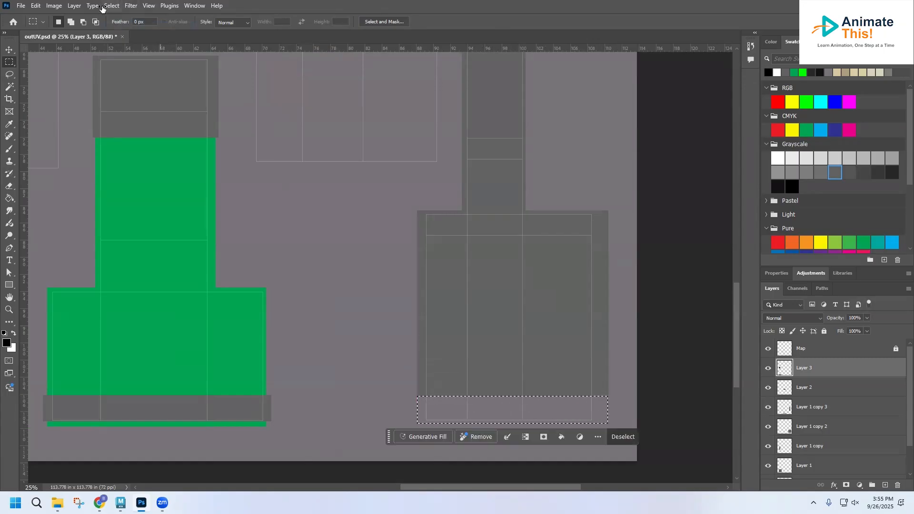
left_click(35, 5)
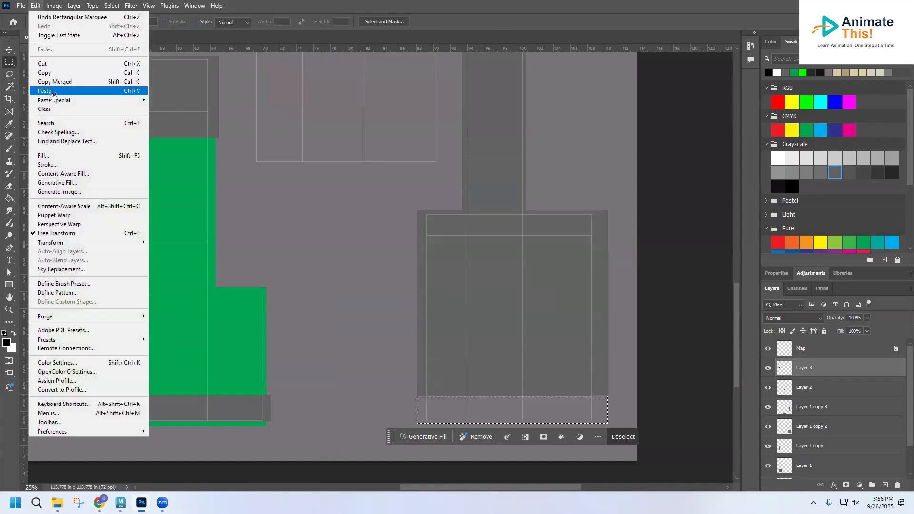
left_click(56, 155)
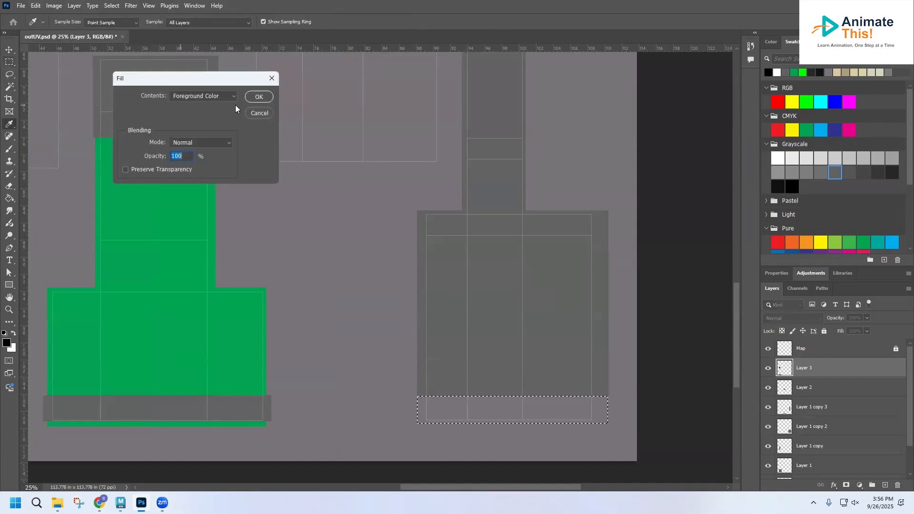
left_click(266, 98)
Fill the uncovered top end of the left leg's narrow strip with the black foreground colour on Layer 3 and save outUV.psd.
scroll(655, 302, "up", 2)
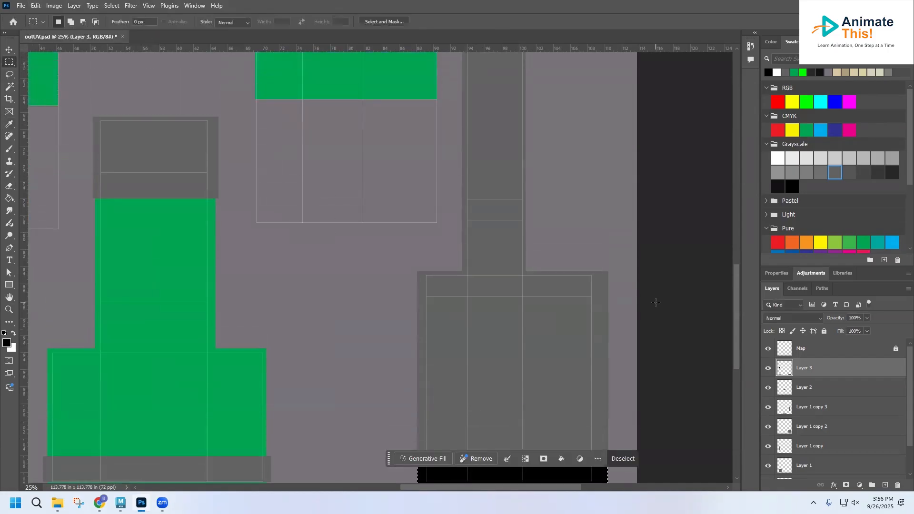
scroll(655, 302, "up", 5)
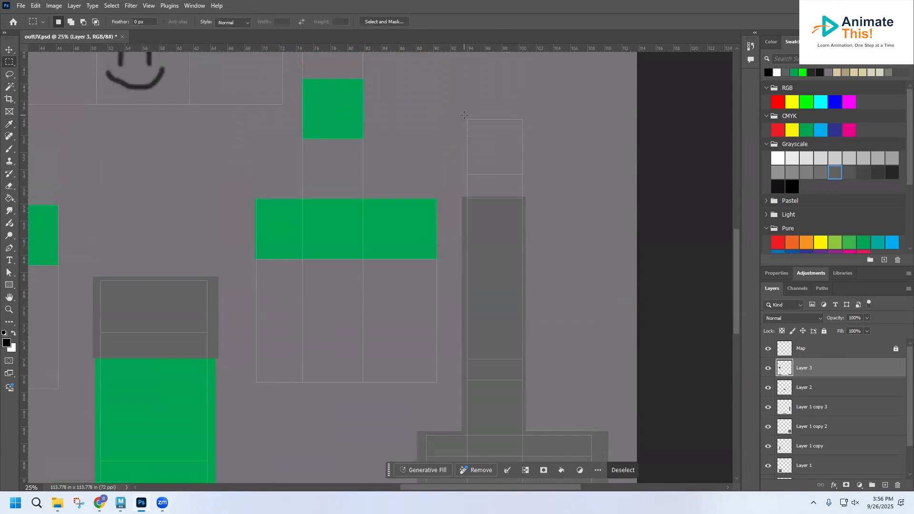
left_click_drag(464, 115, 526, 200)
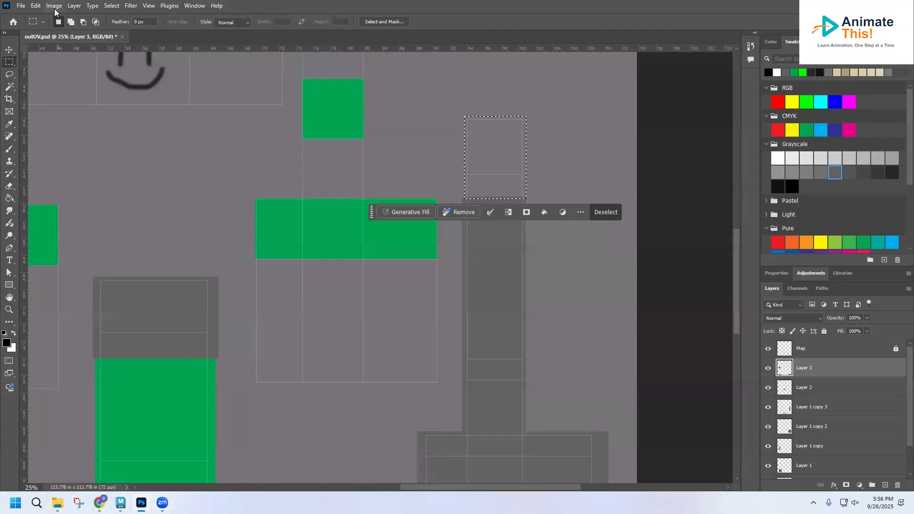
left_click(33, 6)
left_click(57, 153)
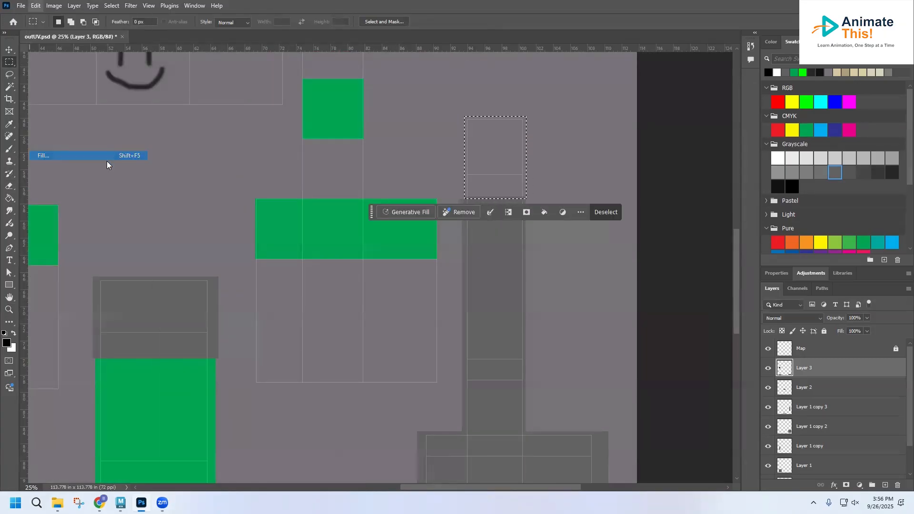
left_click(258, 98)
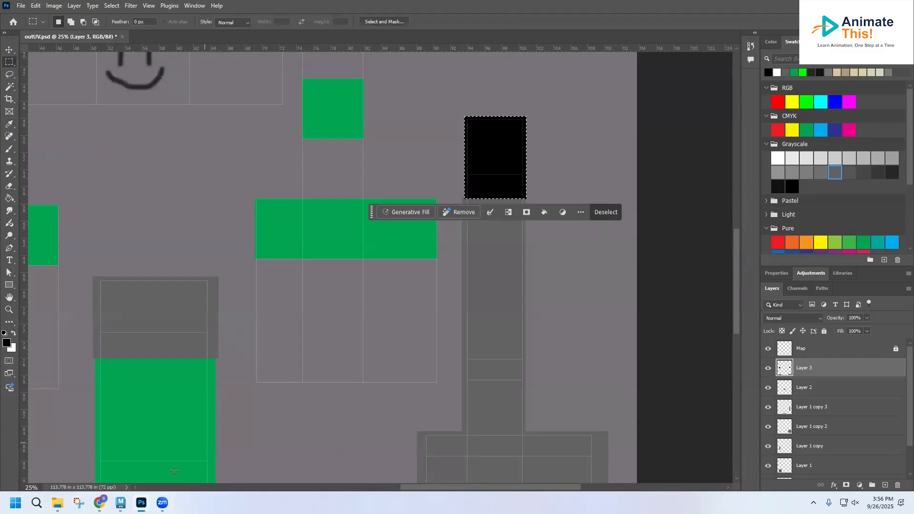
left_click(19, 6)
left_click(29, 108)
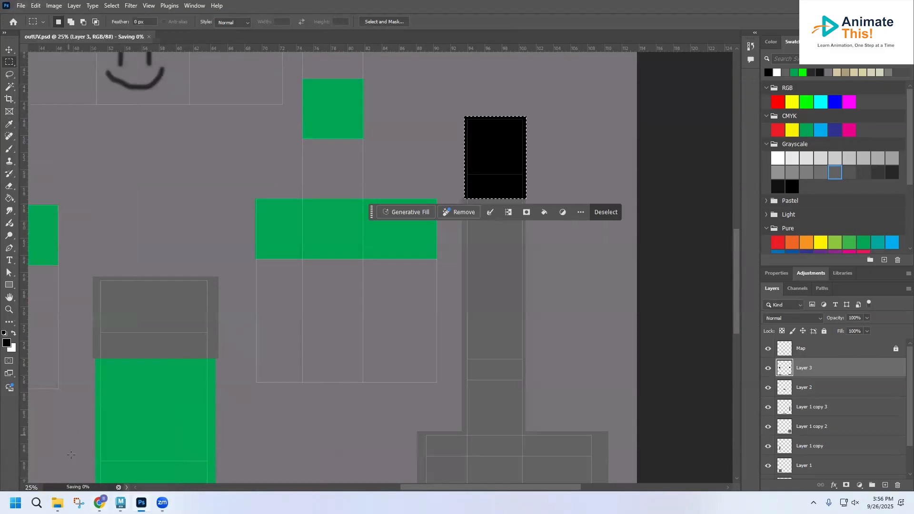
Switch to Maya and examine the grey trousers and black shoes on both legs from several angles up close.
left_click(120, 502)
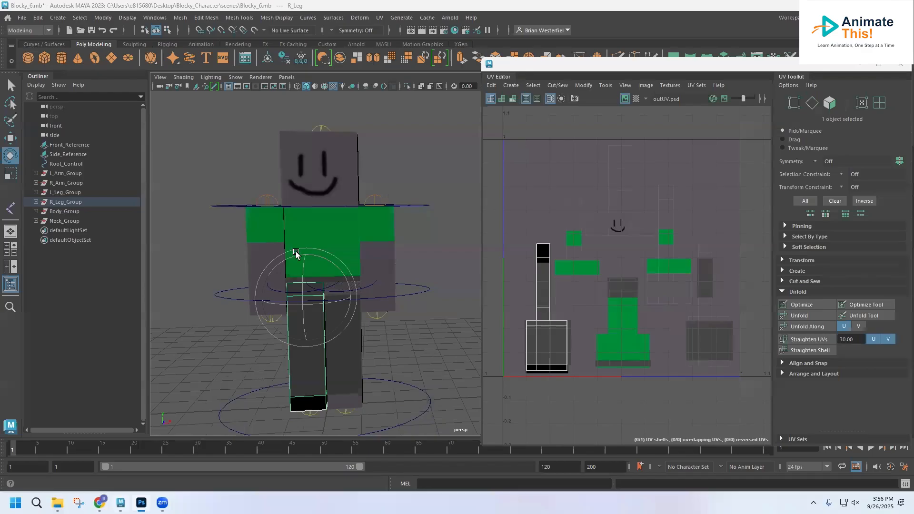
left_click_drag(328, 299, 293, 307, "alt")
middle_click_drag(293, 309, 213, 242, "alt")
scroll(229, 269, "up", 4)
middle_click_drag(274, 262, 410, 190, "alt")
scroll(305, 273, "up", 4)
left_click_drag(219, 291, 275, 308, "alt")
scroll(200, 300, "down", 4)
scroll(276, 308, "up", 4)
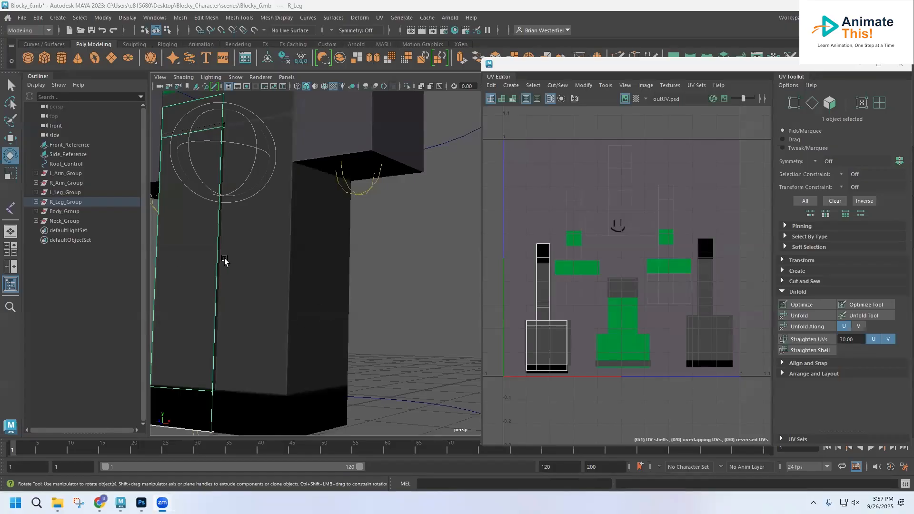
left_click_drag(230, 264, 249, 276, "alt")
middle_click_drag(218, 267, 406, 245, "alt")
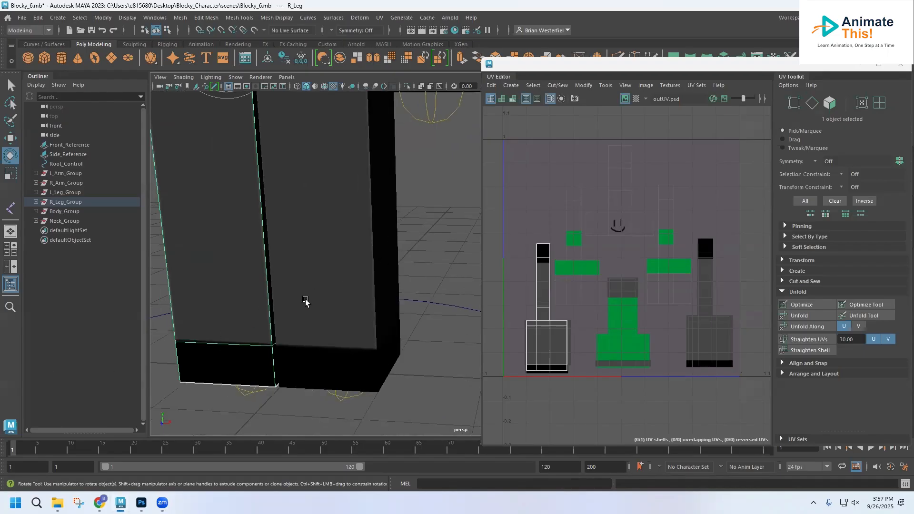
mouse_move(325, 270)
left_mouse_down("alt")
mouse_move(312, 253)
mouse_move(308, 265)
left_mouse_up("alt")
scroll(374, 292, "down", 1)
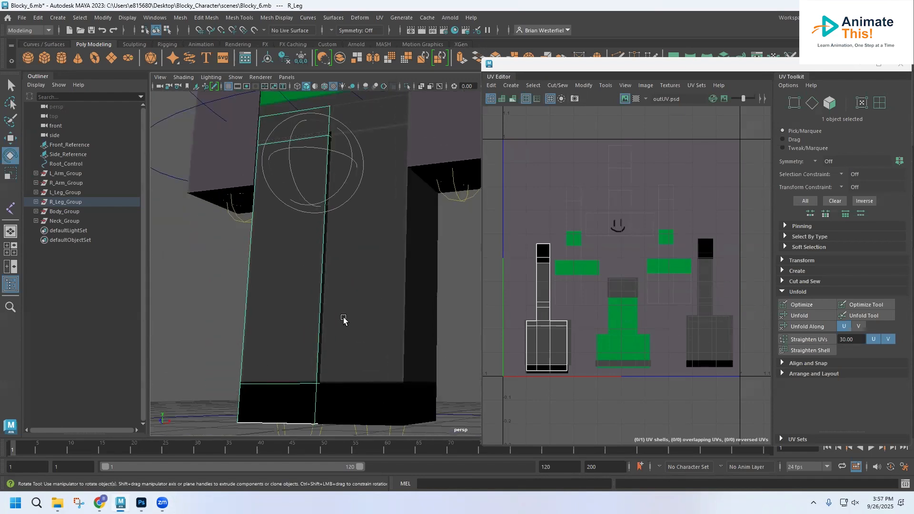
Select the bottom faces of the left and right arms to locate them in the UV Editor, and return to selecting the whole right arm.
left_click_drag(358, 299, 489, 357, "alt")
scroll(604, 319, "up", 4)
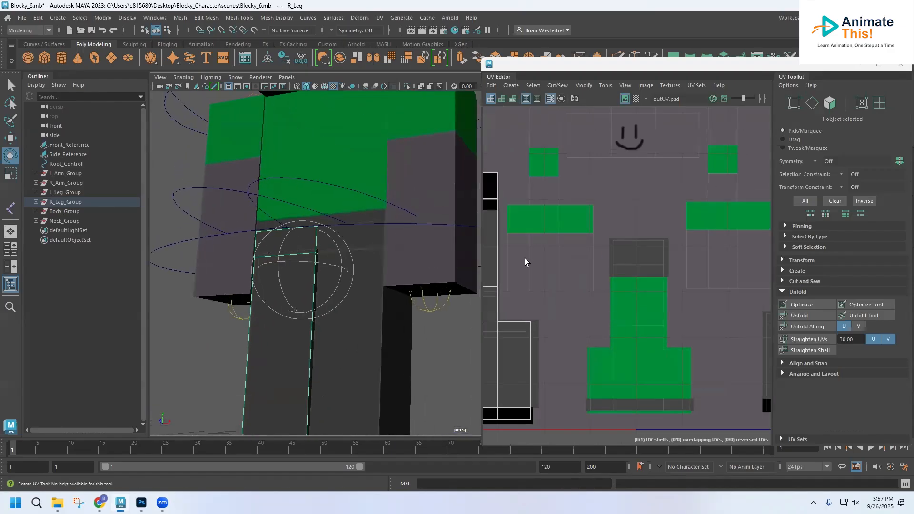
middle_click_drag(599, 259, 585, 333, "alt")
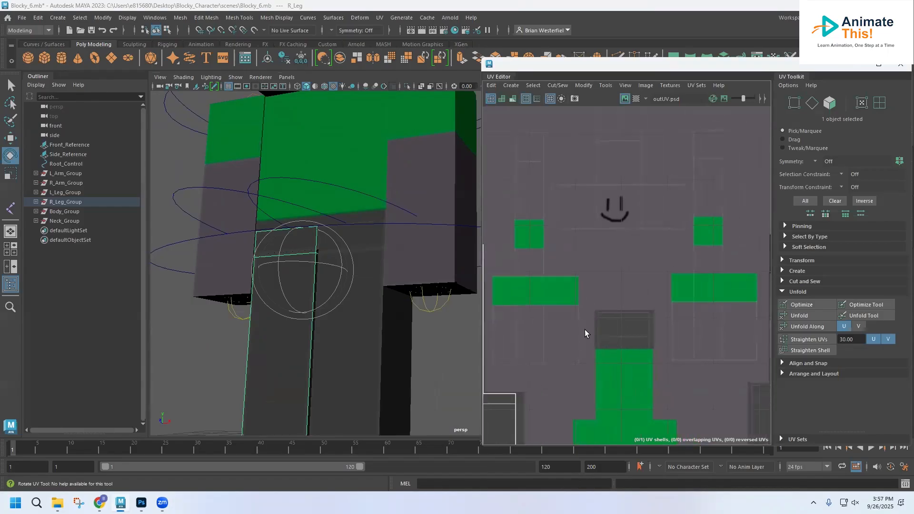
left_click_drag(399, 251, 426, 222, "alt")
right_click_drag(429, 218, 425, 245)
left_click(456, 323)
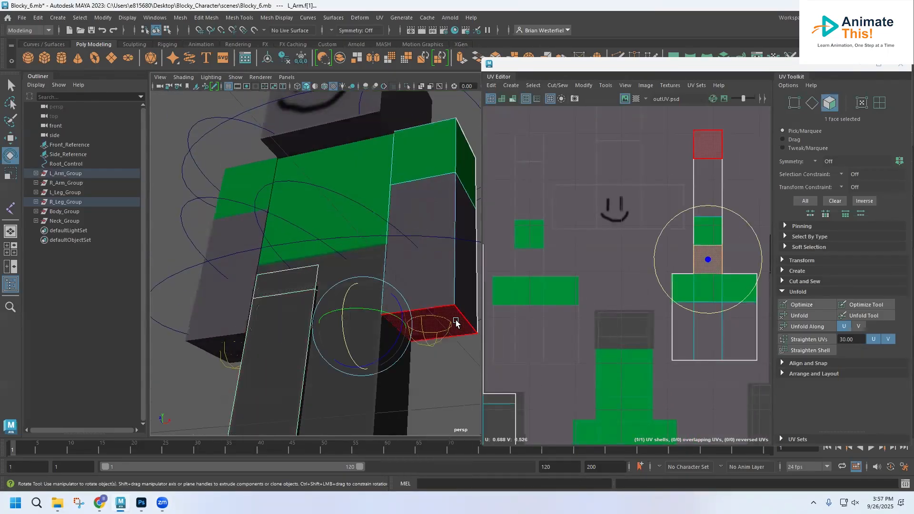
left_click(206, 344)
right_click_drag(209, 220, 202, 247)
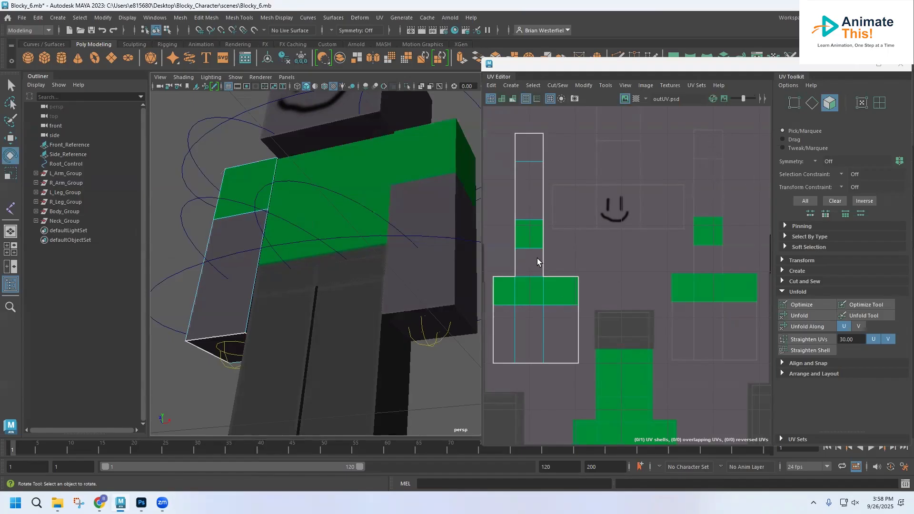
left_click_drag(448, 151, 450, 179, "alt")
scroll(434, 149, "down", 5)
left_click_drag(434, 149, 442, 164, "alt")
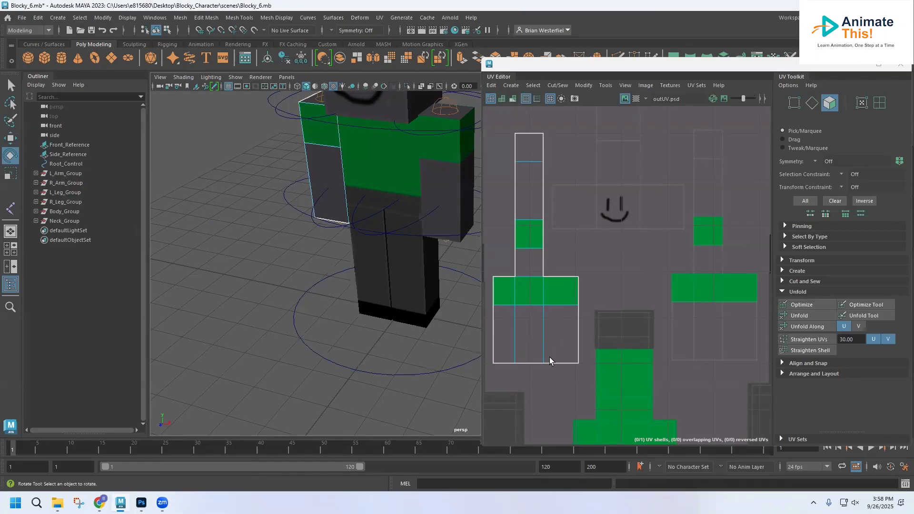
Switch to Photoshop and merge Layer 3, Layer 2, Layer 1 and all the Layer 1 copies into one layer.
left_click(141, 503)
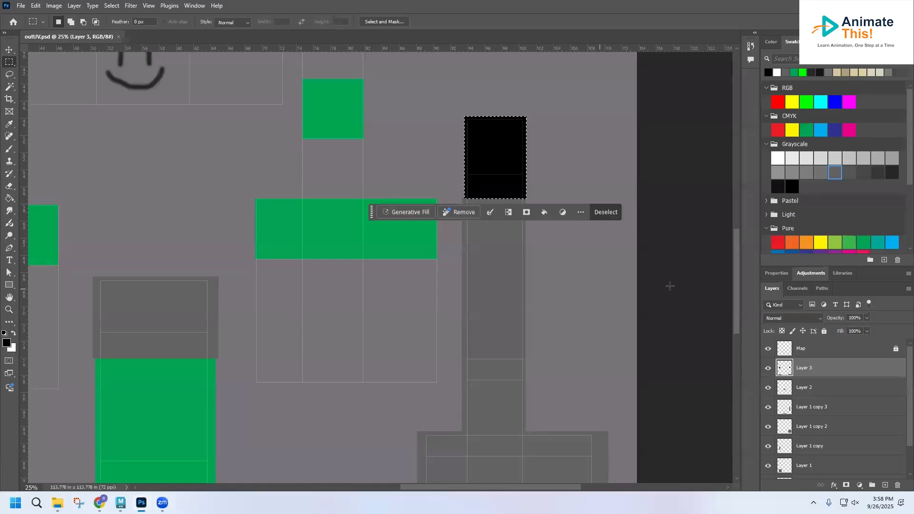
scroll(804, 421, "down", 2)
left_click(806, 429, "shift")
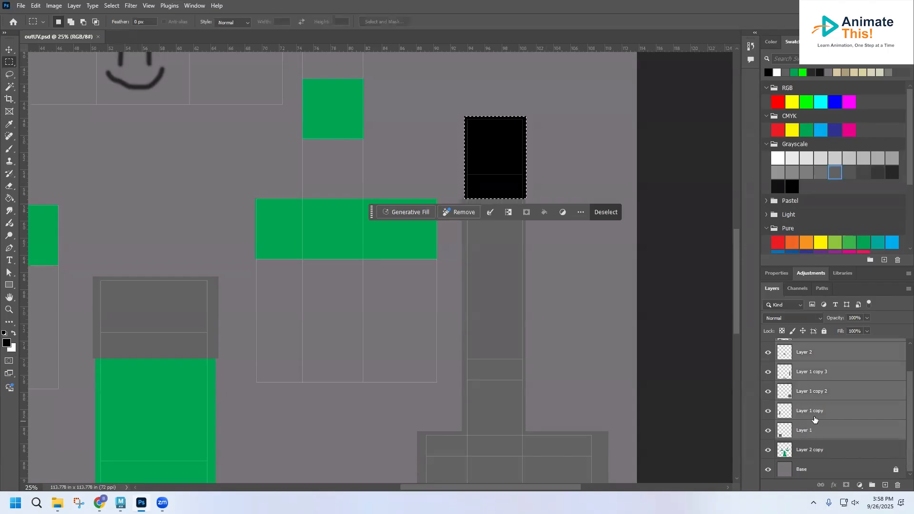
left_click(907, 289)
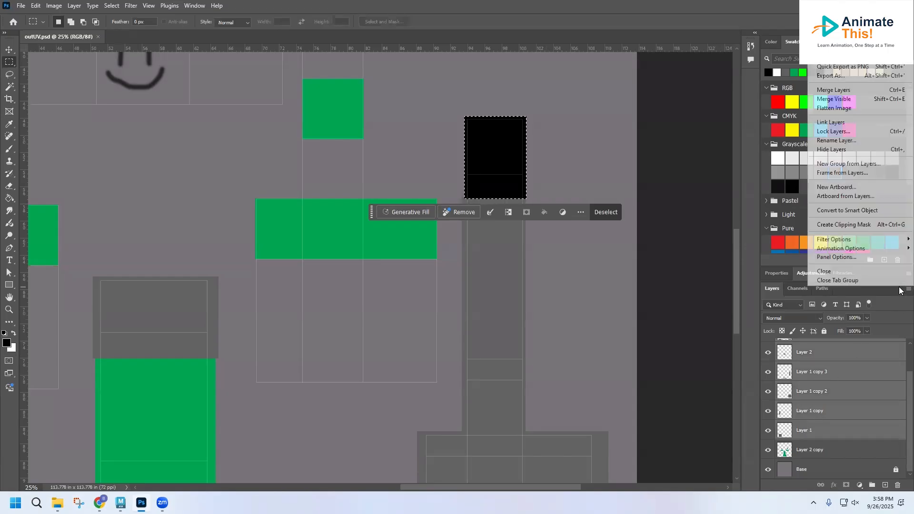
left_click(833, 89)
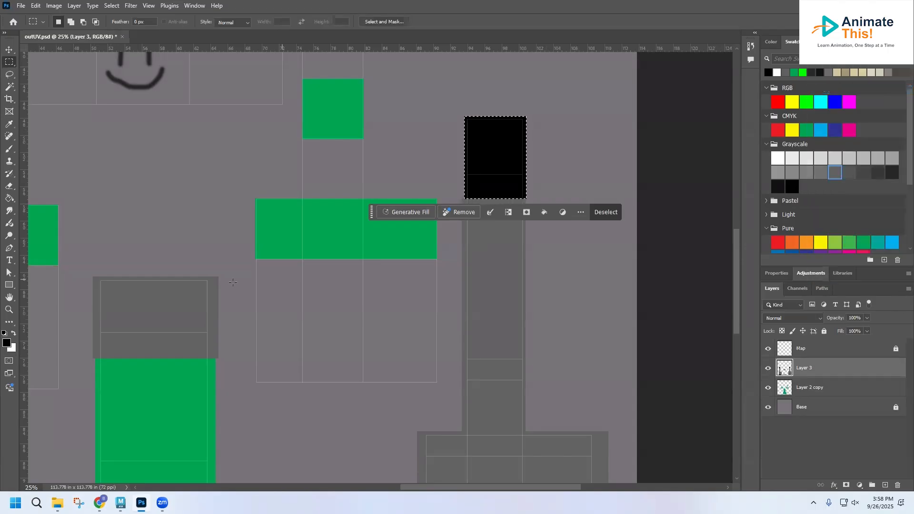
Add a new empty layer directly above Layer 2 copy for the arms' skin colour.
scroll(219, 288, "up", 6)
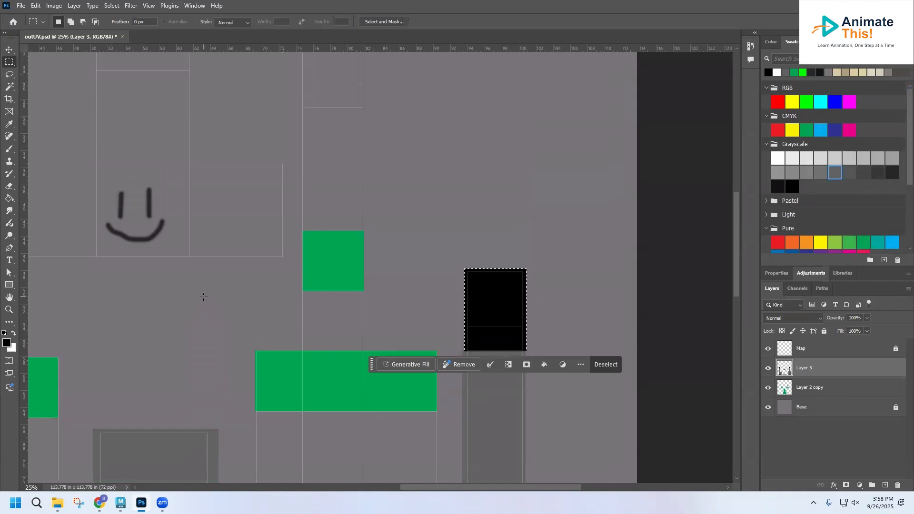
scroll(203, 296, "up", 1)
scroll(203, 296, "down", 3)
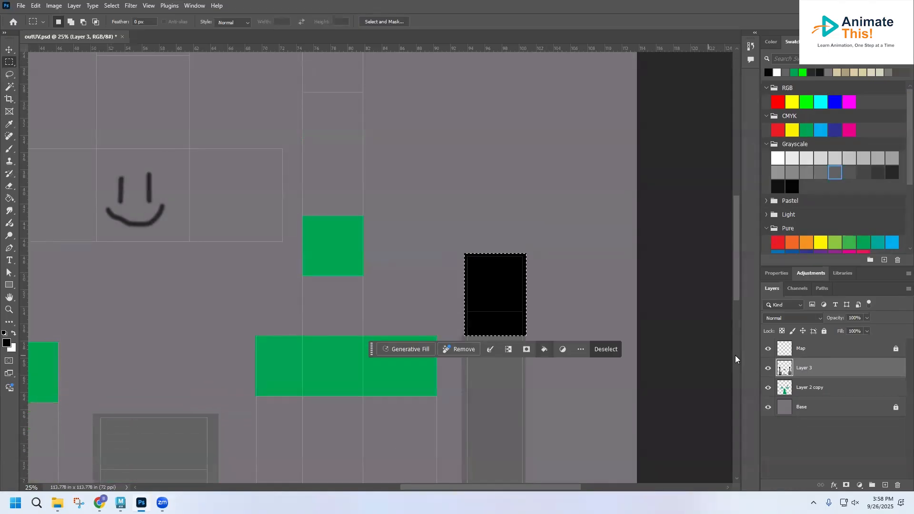
left_click(817, 394)
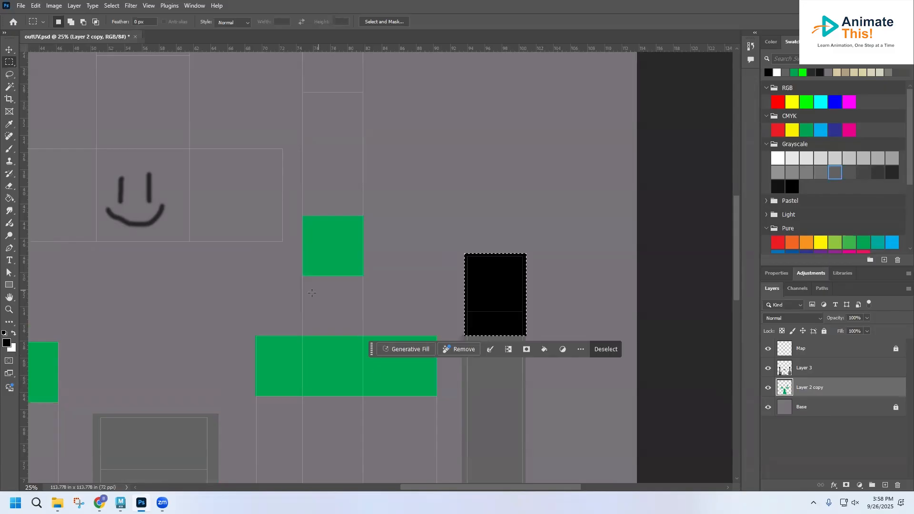
scroll(312, 292, "up", 1)
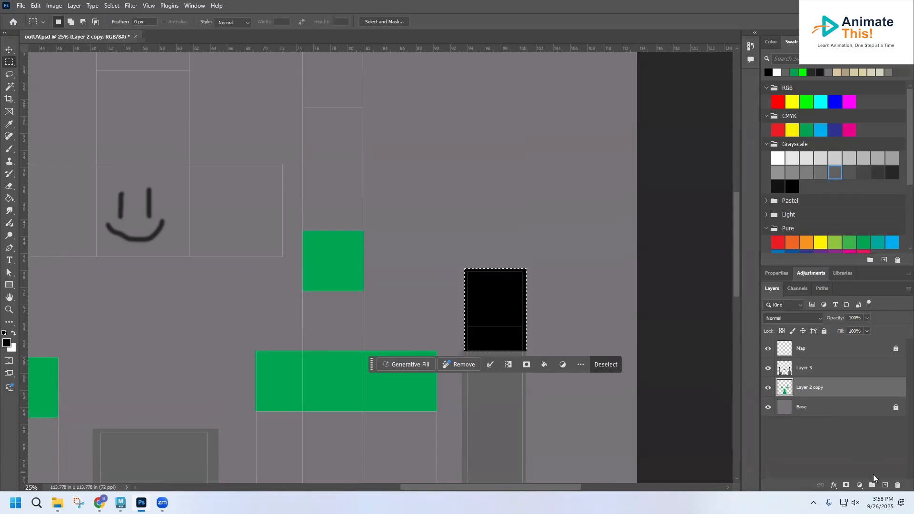
left_click(885, 485)
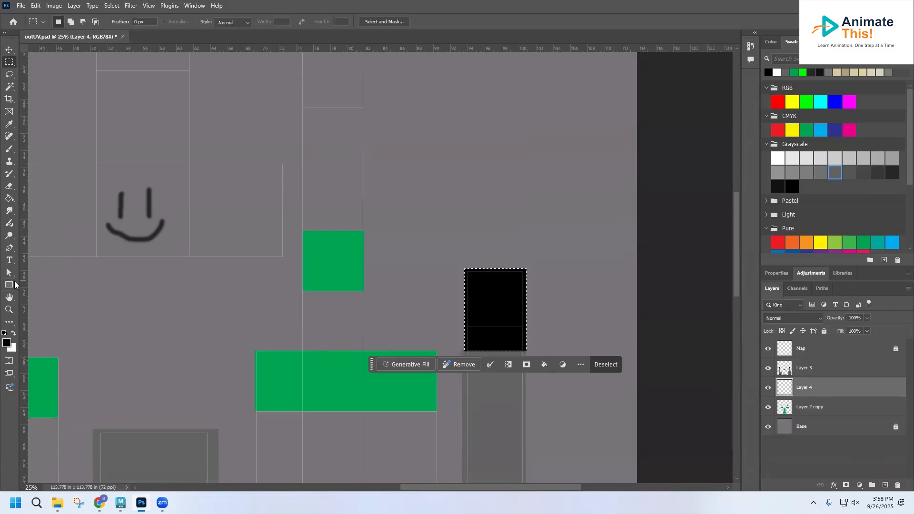
Fill the narrow strip above the green square of the right-hand arm UVs with the beige swatch colour on Layer 4.
scroll(405, 167, "up", 1)
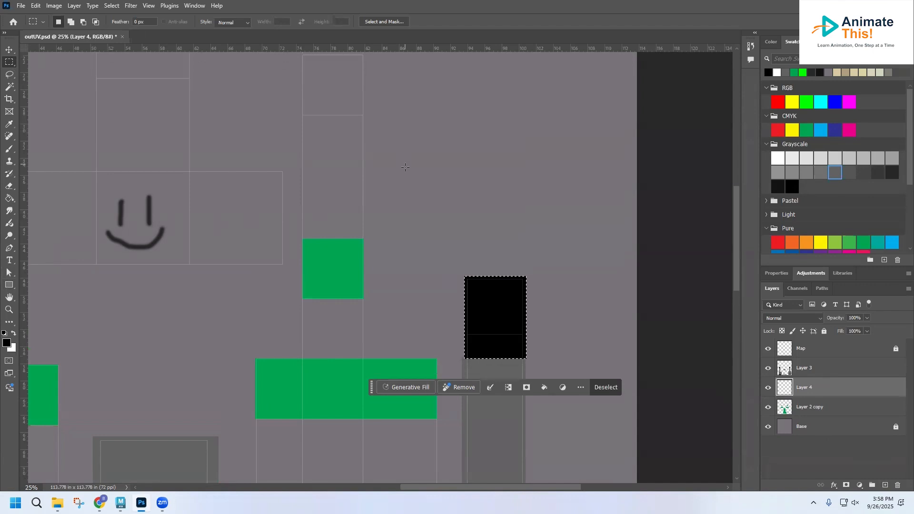
scroll(405, 167, "up", 2)
left_click_drag(301, 84, 365, 269)
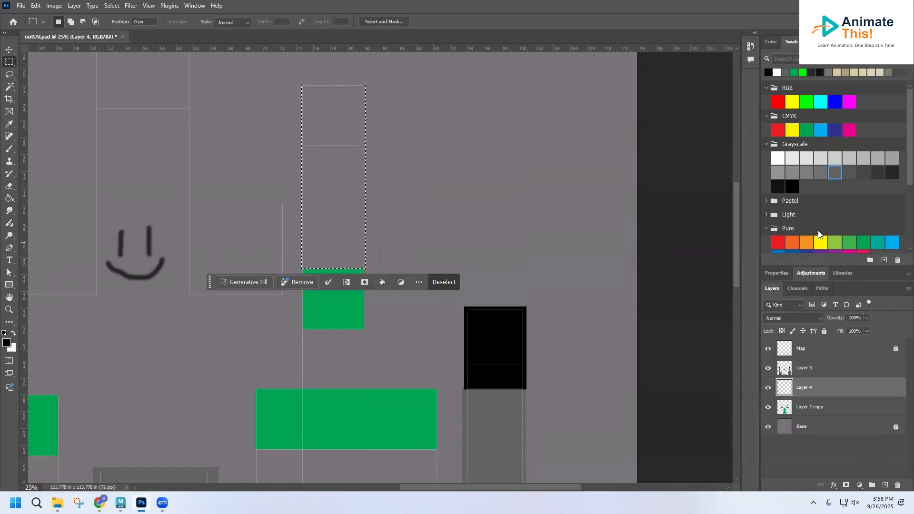
left_click(837, 72)
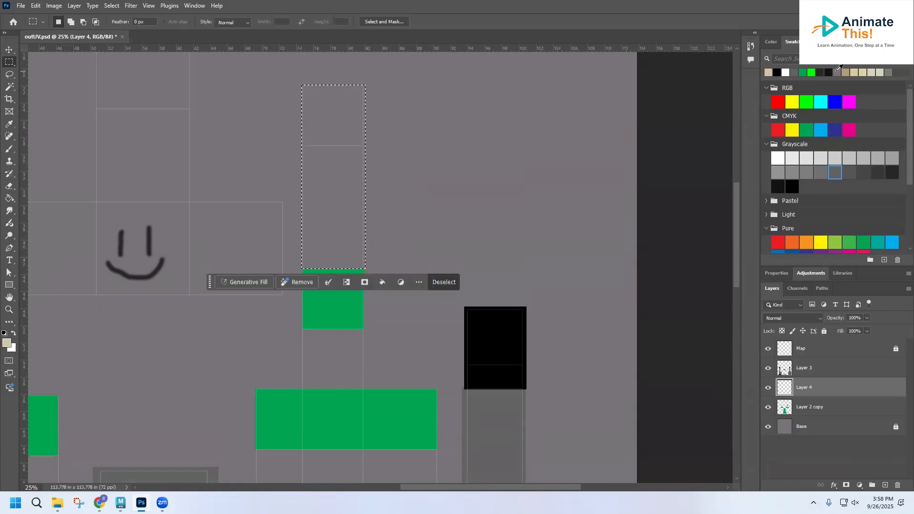
left_click(36, 6)
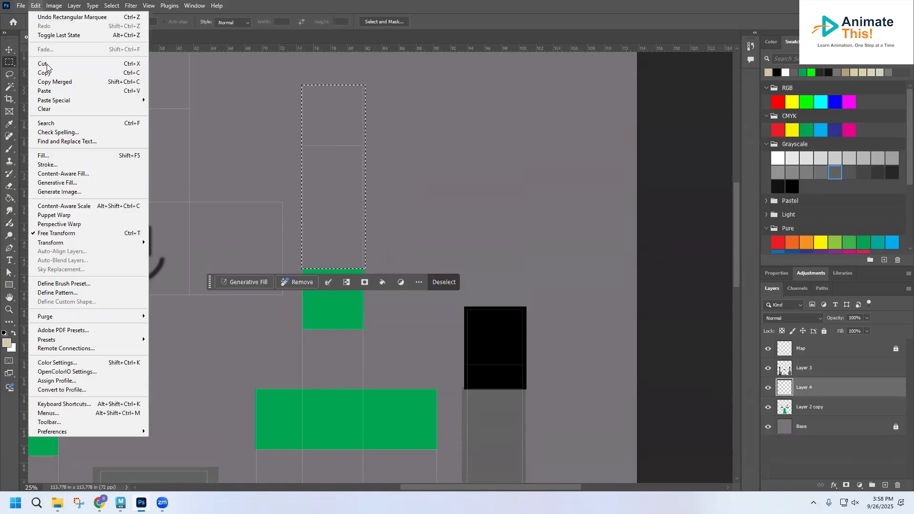
left_click(43, 155)
left_click(256, 97)
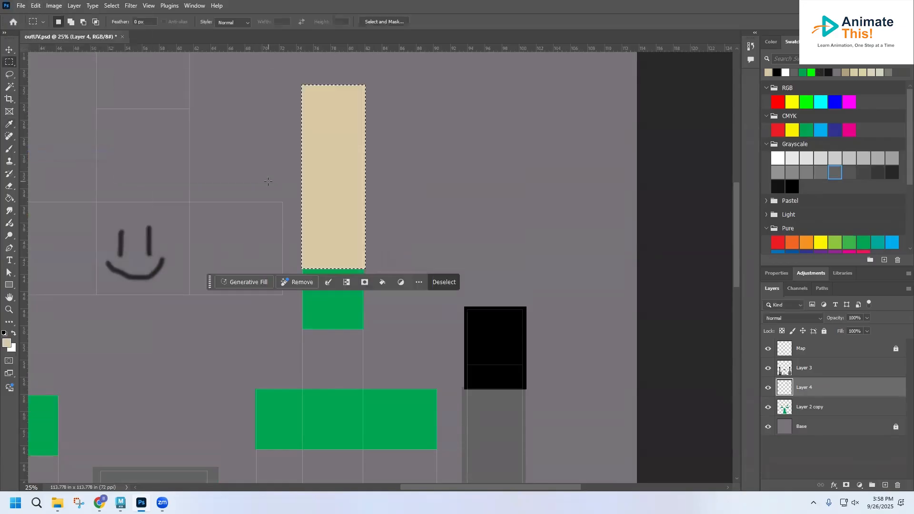
Copy the beige strip to a new layer and place it directly below the wide green band of the right-hand arm UVs.
scroll(268, 180, "down", 5)
scroll(268, 180, "up", 1)
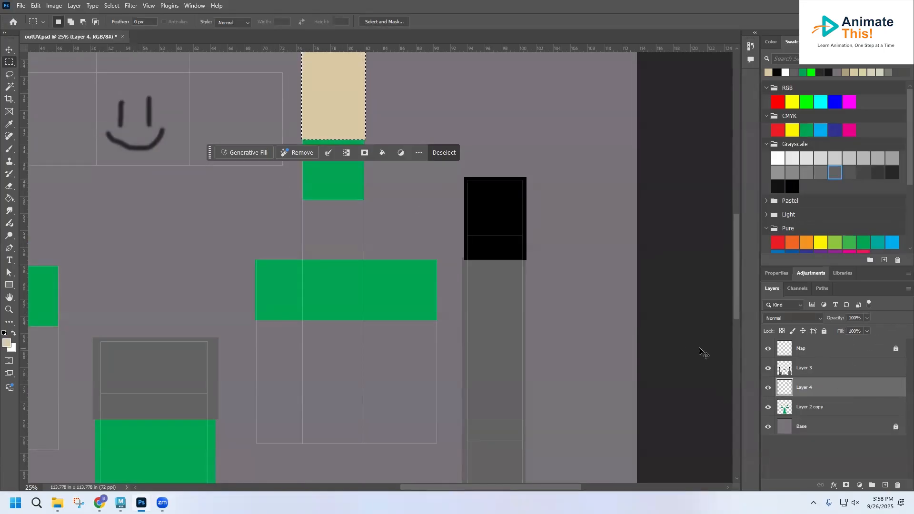
key("ctrl+j")
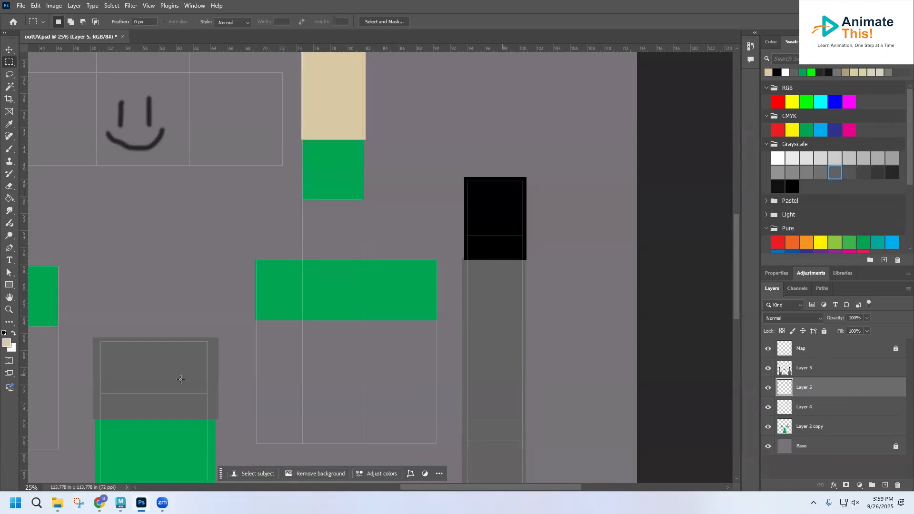
left_click(8, 49)
left_click_drag(326, 122, 287, 469)
scroll(320, 430, "down", 1)
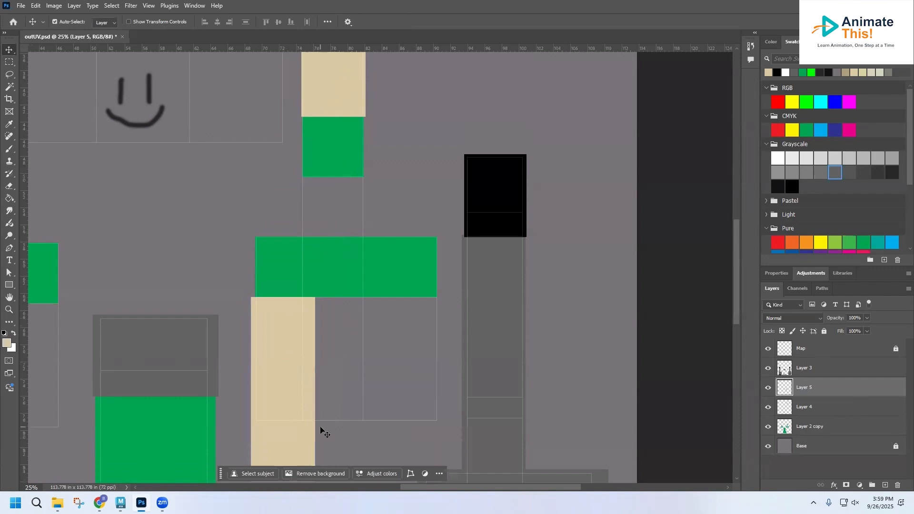
scroll(320, 429, "down", 1)
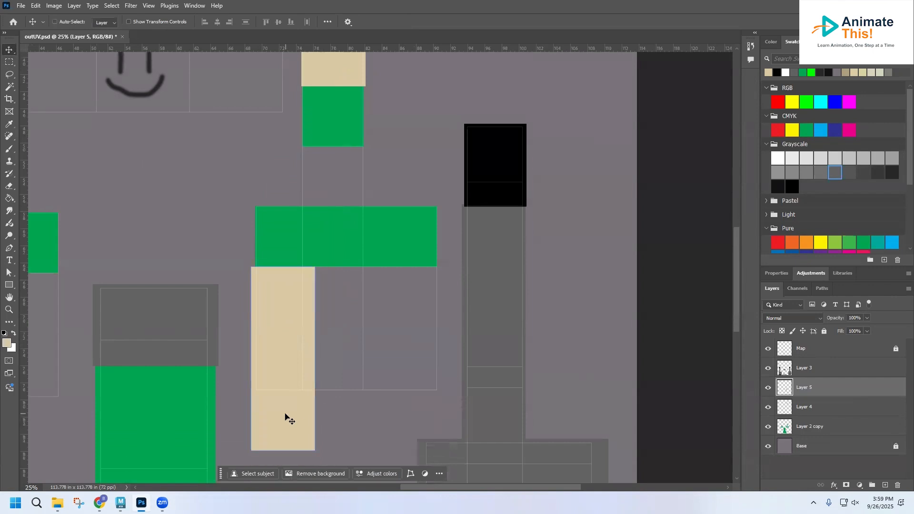
Scale the copied beige strip to about 294% width and 69% height, covering the three arm columns below the green band.
key("ctrl+t")
left_click_drag(315, 361, 441, 373)
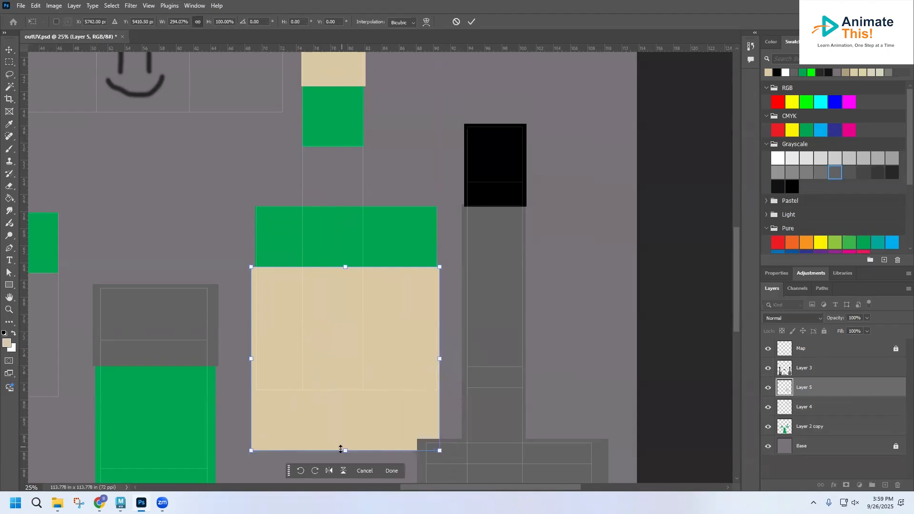
left_click_drag(344, 450, 351, 392)
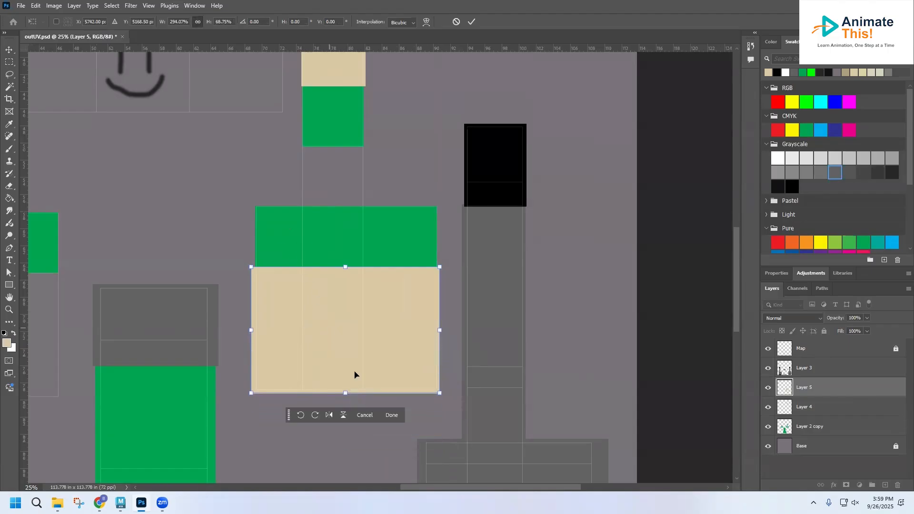
left_click_drag(491, 486, 430, 484)
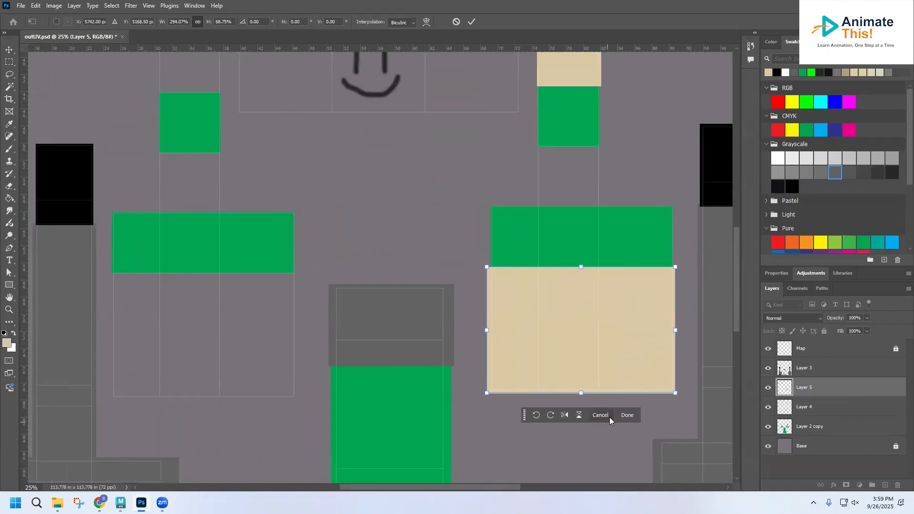
left_click(626, 415)
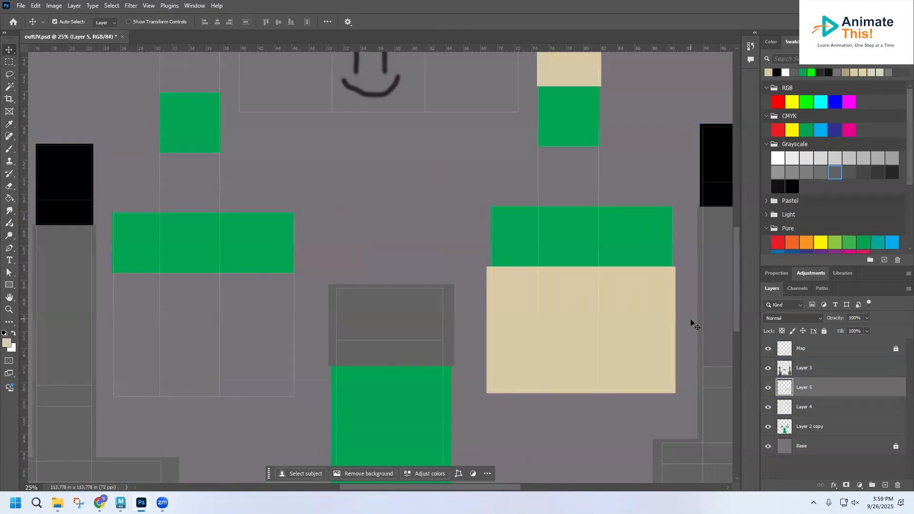
Duplicate Layer 5 and align the beige copy directly below the wide green band of the left-hand arm UVs.
left_click(908, 288)
left_click(837, 211)
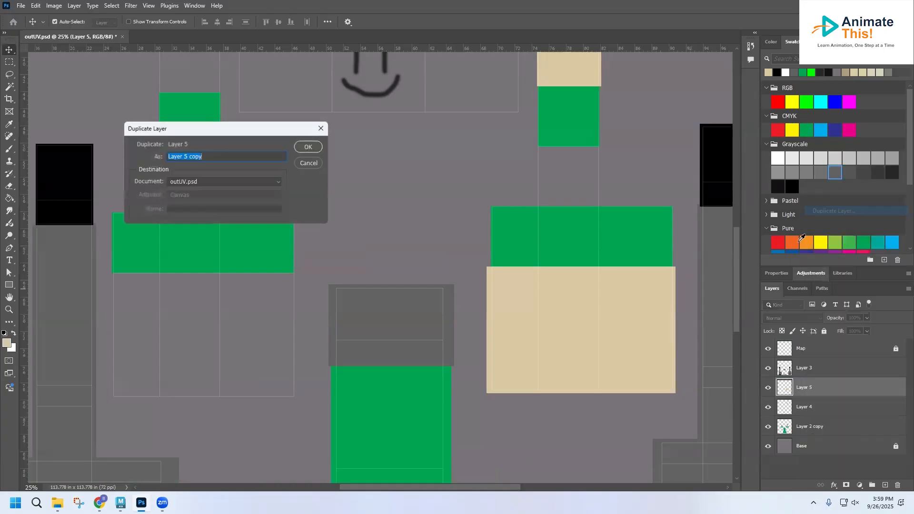
left_click(300, 149)
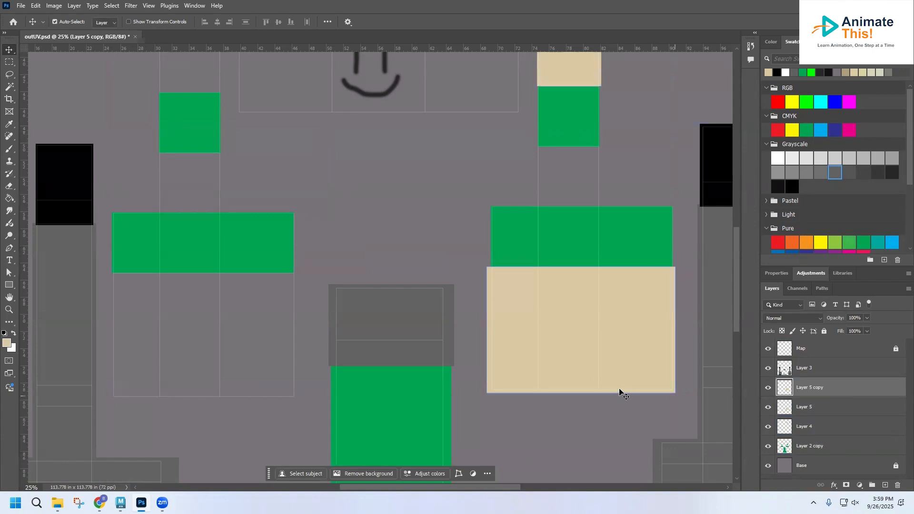
key("ctrl+t")
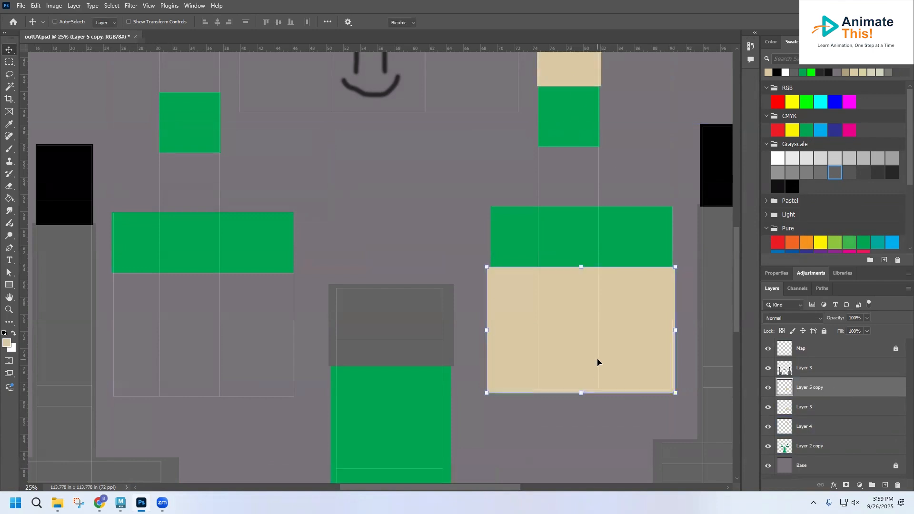
left_click_drag(598, 362, 217, 368)
left_click(259, 311)
key("Up")
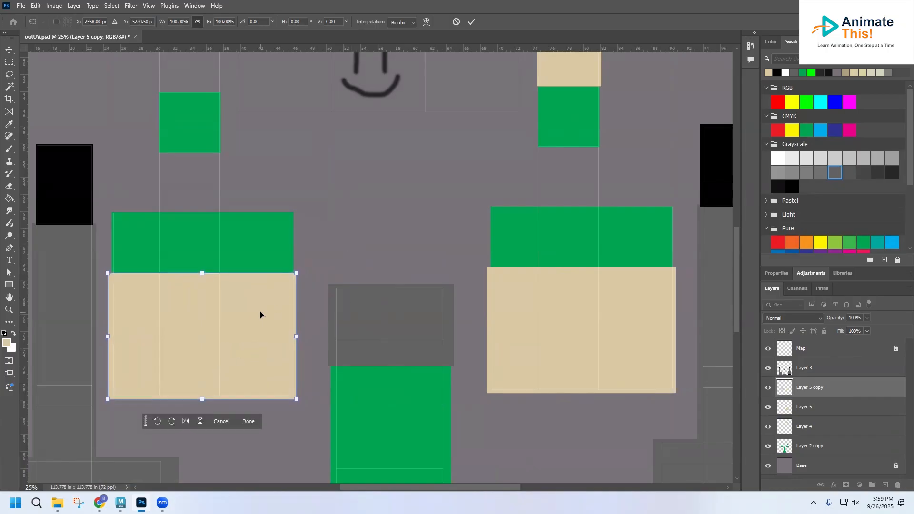
scroll(368, 198, "up", 5)
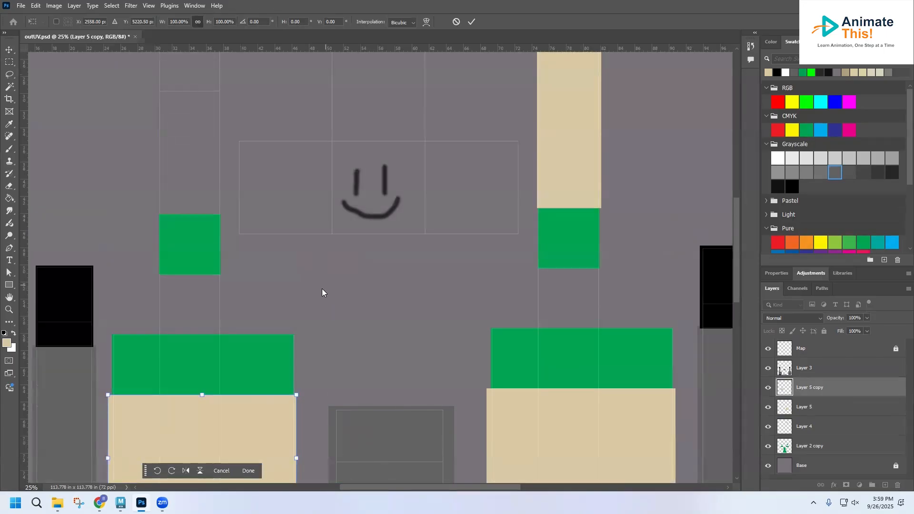
left_click(248, 470)
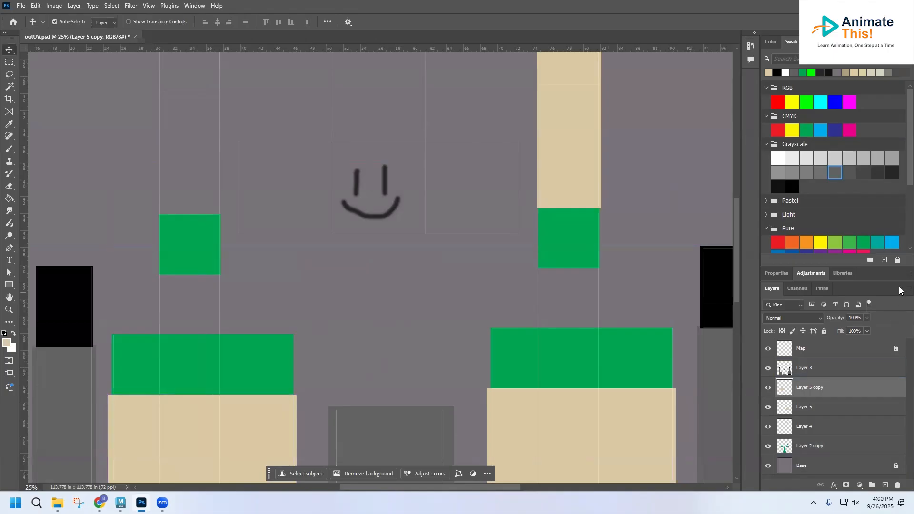
Duplicate Layer 5 copy and move the new beige block directly above the green square of the left-hand arm UVs.
right_click(853, 384)
left_click(852, 208)
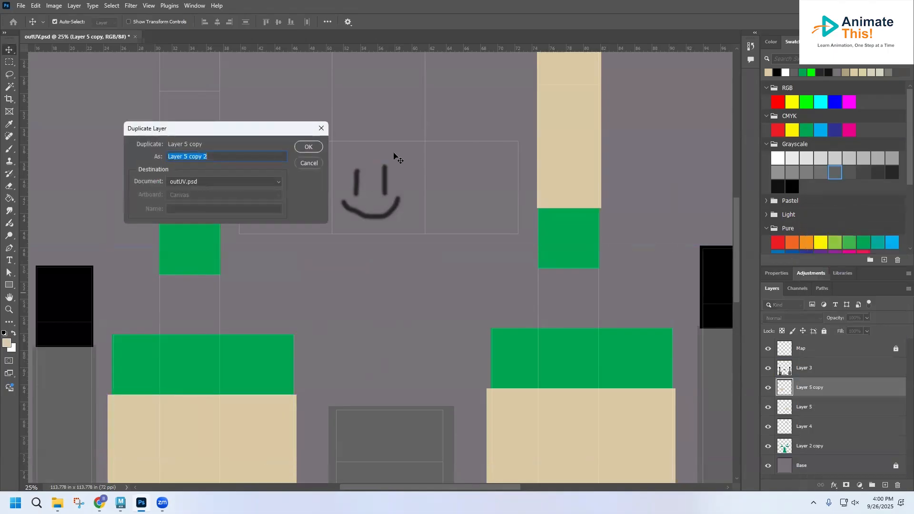
left_click(302, 147)
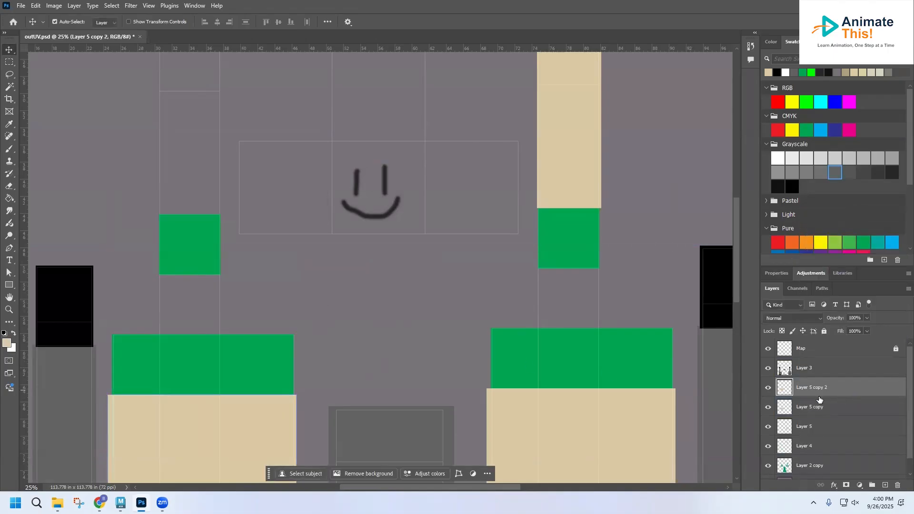
left_click_drag(255, 398, 167, 113)
scroll(196, 167, "up", 3)
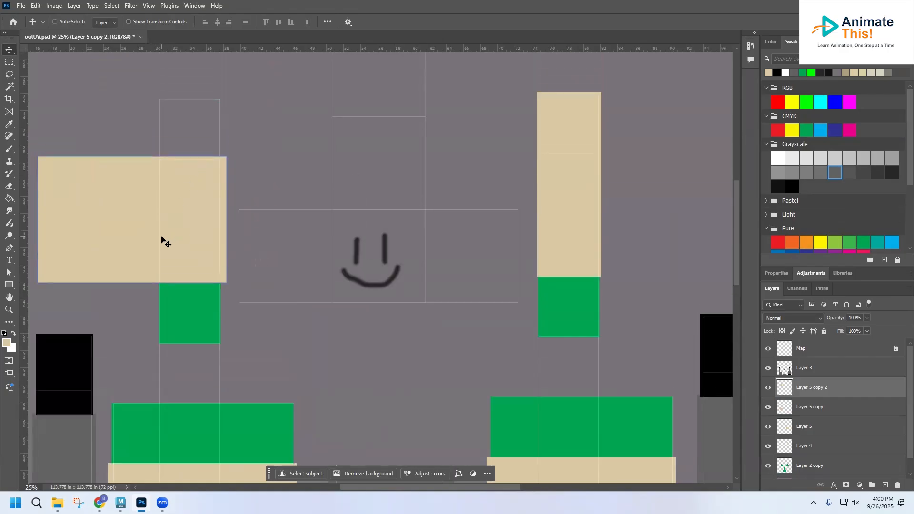
Narrow the beige block to about 37% width and extend it upward to cover the left-hand arm's narrow strip.
key("ctrl+t")
left_click_drag(40, 221, 157, 209)
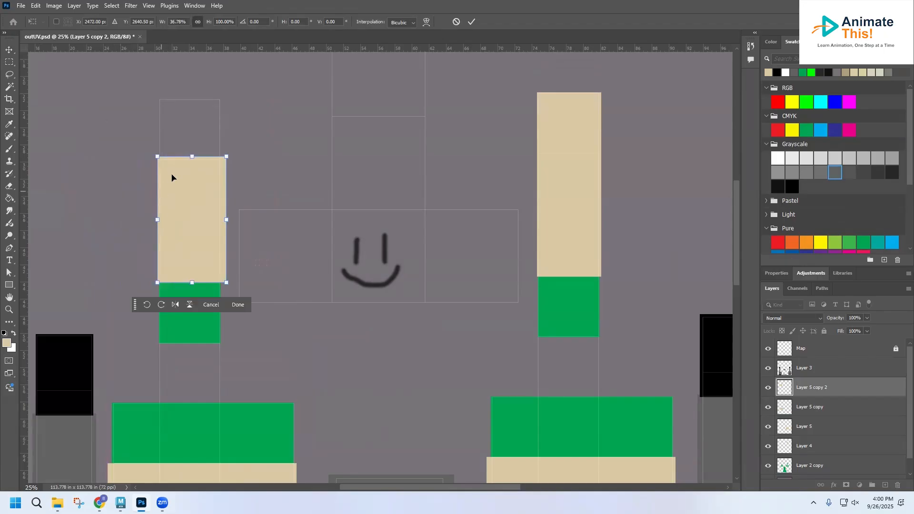
left_click_drag(189, 155, 191, 95)
key("Return")
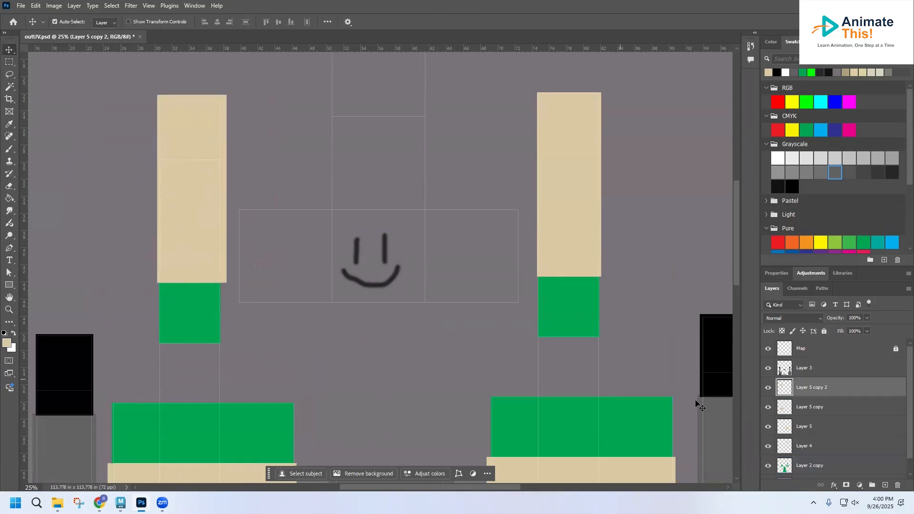
On Layer 2 copy, stretch the left-hand arm's green square down to meet its wide green band.
scroll(819, 400, "down", 1)
left_click(810, 457)
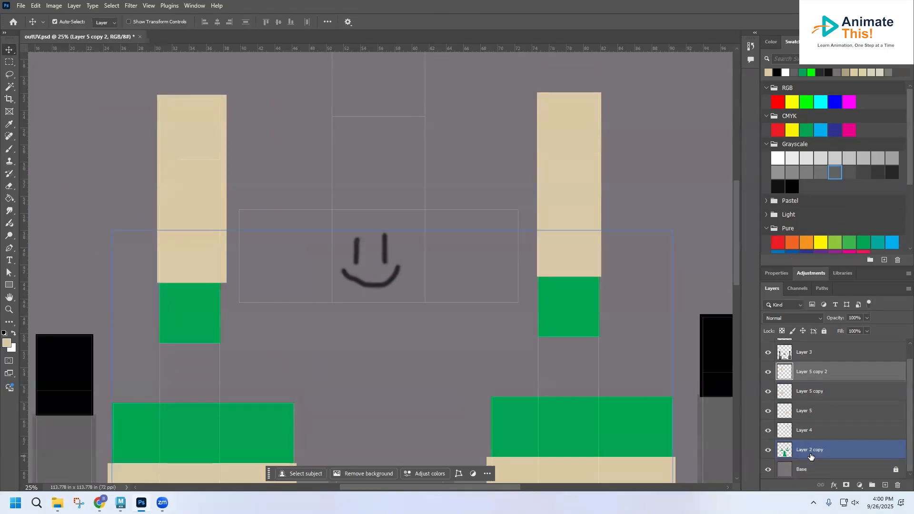
left_click(10, 87)
left_click(184, 331)
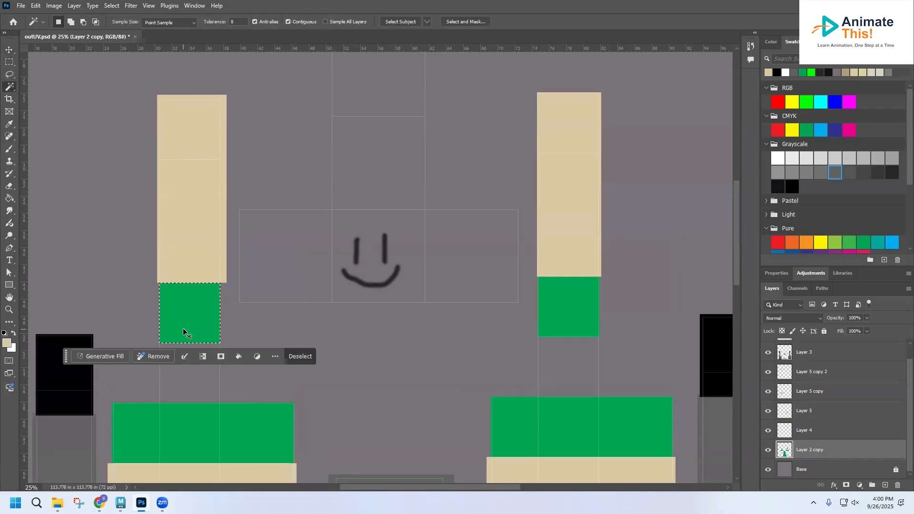
key("ctrl+t")
left_click_drag(190, 343, 189, 406)
left_click(561, 314)
Stretch the right-hand arm's green square down to meet its wide green band, then save the file with the transformation applied.
left_click(560, 313)
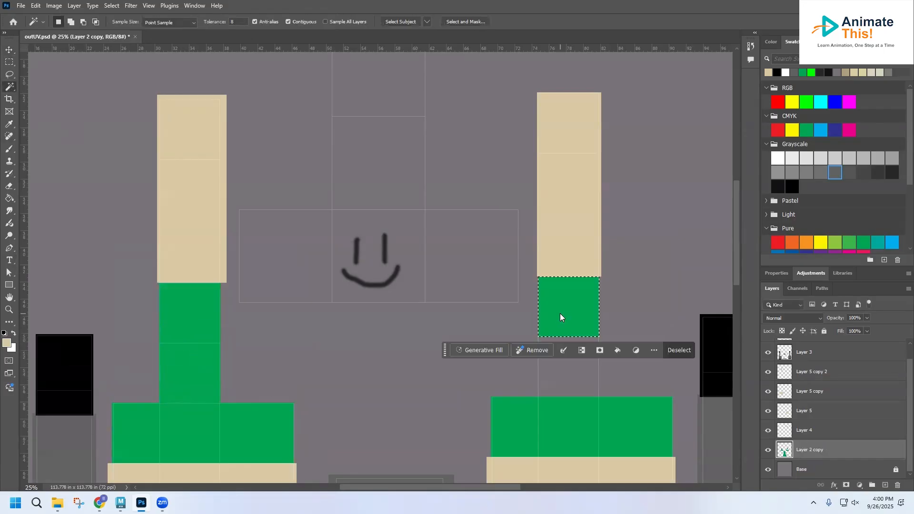
key("ctrl+t")
left_click_drag(572, 339, 576, 400)
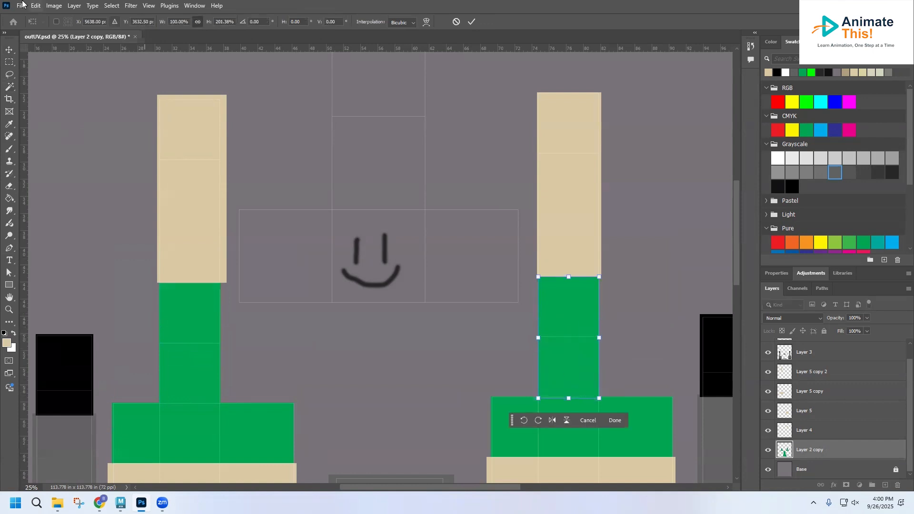
left_click(21, 6)
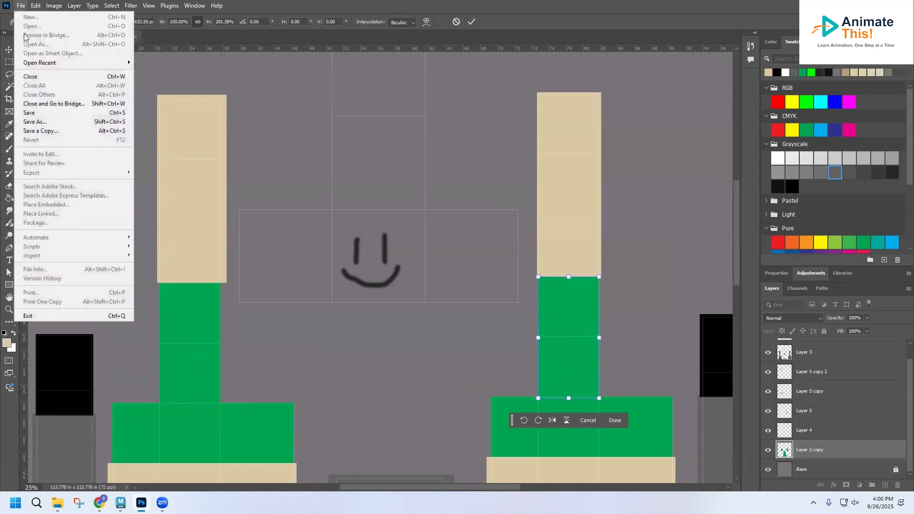
left_click(39, 114)
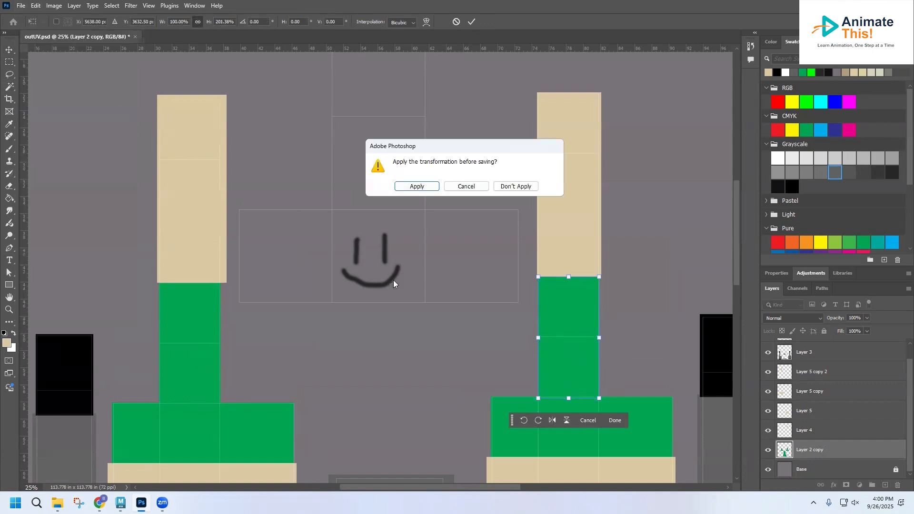
left_click(418, 186)
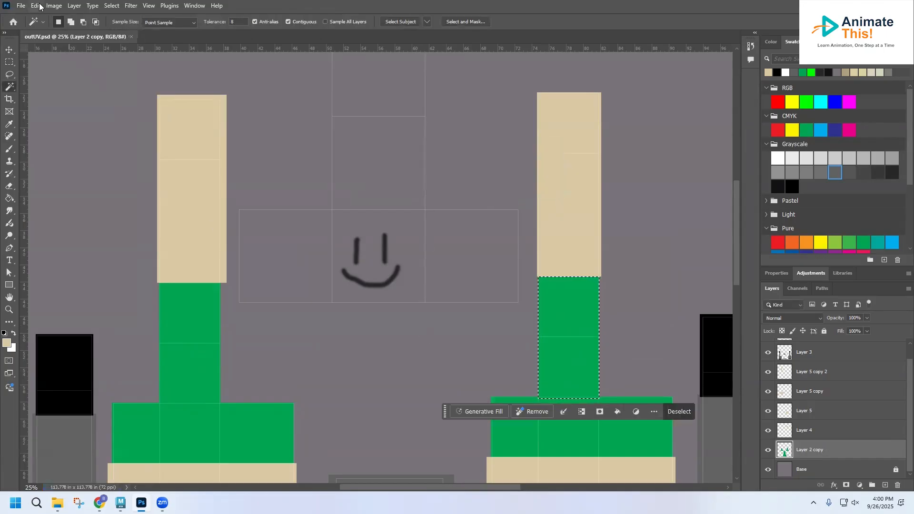
Switch to Maya and examine the updated green sleeves and beige arms on the character from all sides.
left_click(21, 6)
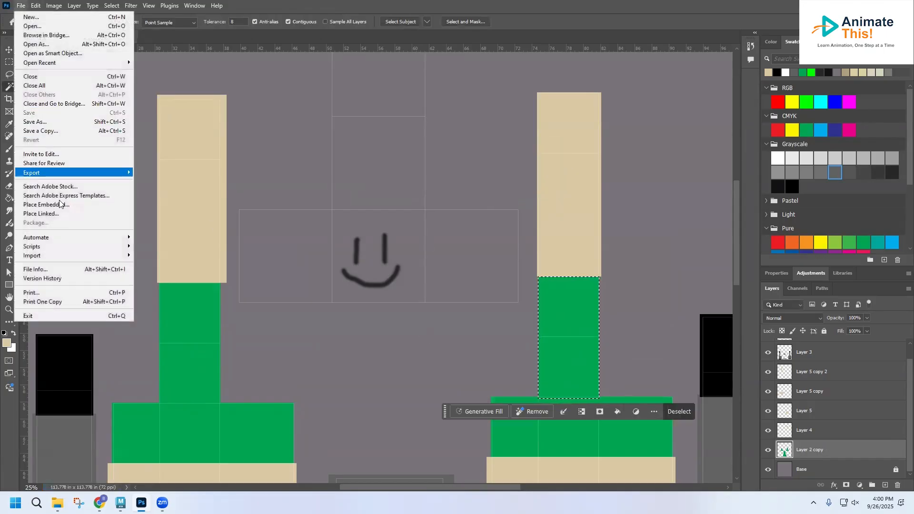
left_click(121, 502)
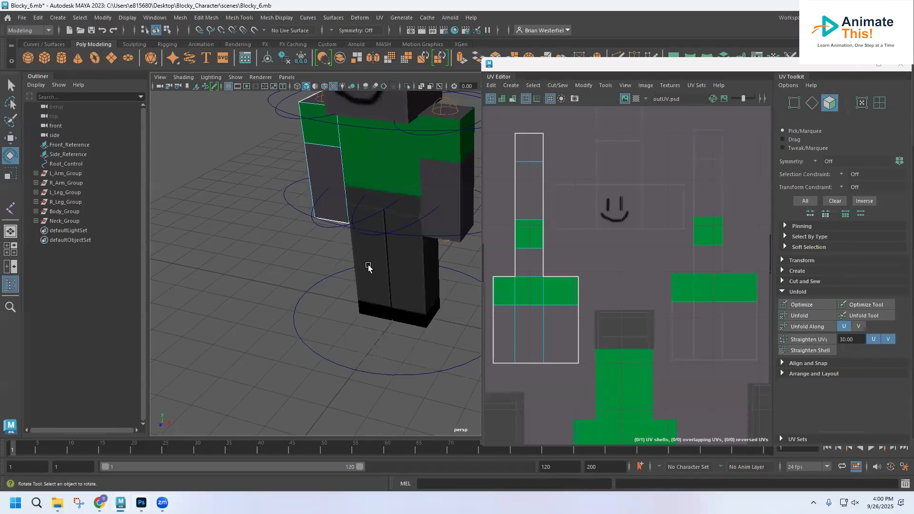
middle_click_drag(338, 278, 275, 335, "alt")
left_click_drag(274, 335, 339, 272, "alt")
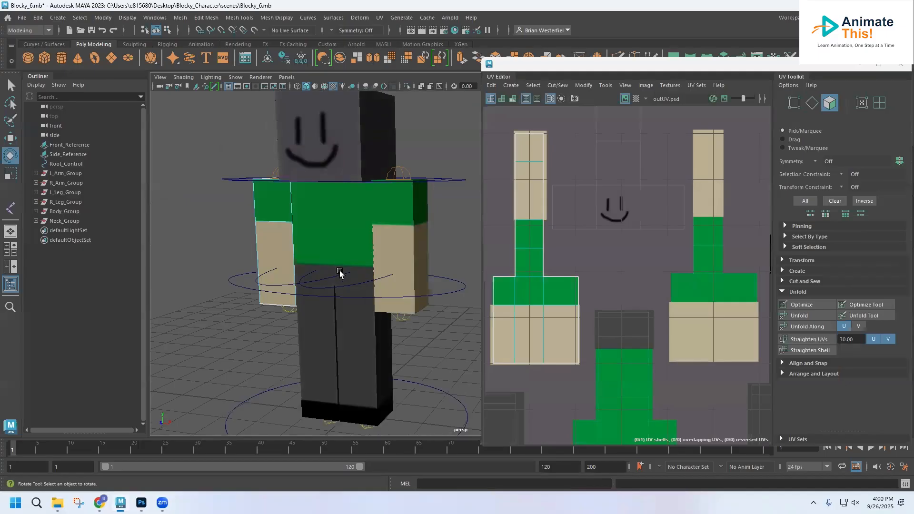
right_click_drag(382, 261, 414, 207)
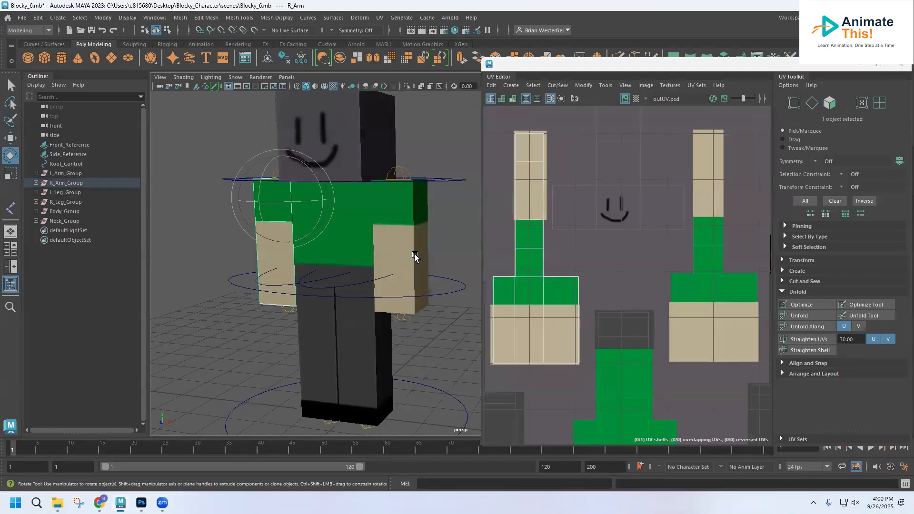
middle_click_drag(414, 257, 339, 257, "alt")
right_click_drag(338, 257, 405, 251, "alt")
middle_click_drag(348, 255, 449, 307, "alt")
scroll(425, 300, "up", 3)
left_click_drag(371, 297, 404, 303, "alt")
middle_click_drag(404, 303, 225, 319, "alt")
left_click_drag(225, 317, 375, 298, "alt")
middle_click_drag(375, 298, 184, 279, "alt")
left_click_drag(348, 276, 257, 282, "alt")
middle_click_drag(383, 286, 207, 285, "alt")
scroll(275, 279, "down", 3)
left_click_drag(349, 280, 293, 283, "alt")
middle_click_drag(335, 286, 112, 237, "alt")
left_click_drag(373, 289, 326, 284, "alt")
middle_click_drag(376, 295, 253, 265, "alt")
left_click_drag(422, 294, 384, 299, "alt")
middle_click_drag(383, 300, 217, 287, "alt")
left_click_drag(405, 280, 408, 307, "alt")
middle_click_drag(396, 263, 375, 379, "alt")
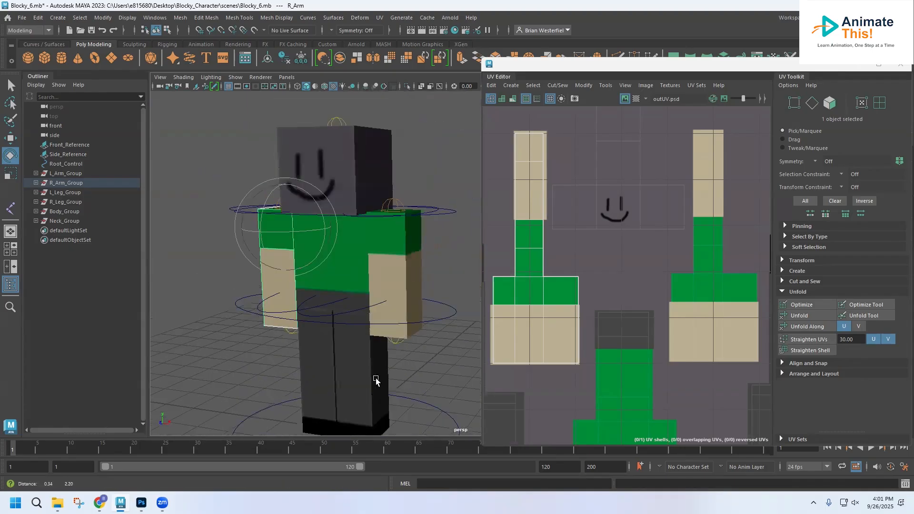
Select the head and compare its side, back and underside faces with their positions in the UV layout.
left_click(360, 271)
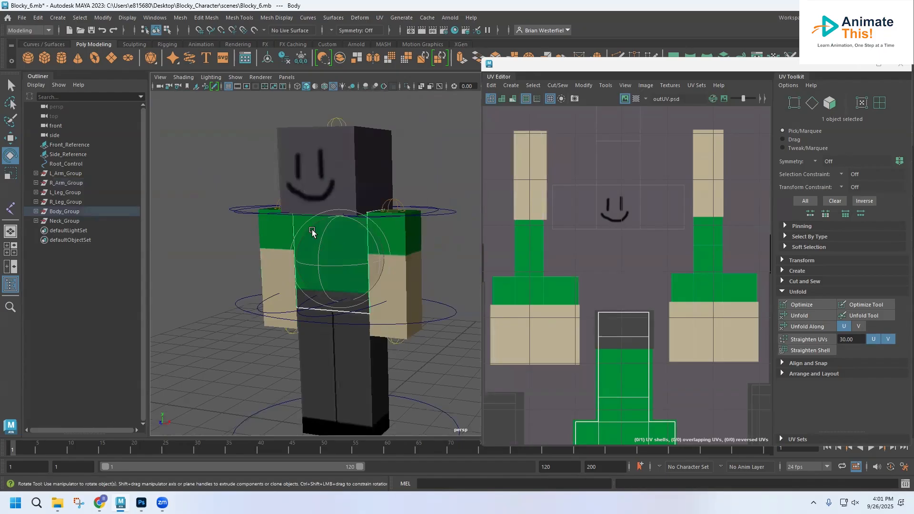
left_click(228, 173)
left_click(319, 162)
middle_click_drag(345, 210, 330, 363, "alt")
left_click_drag(375, 322, 362, 315, "alt")
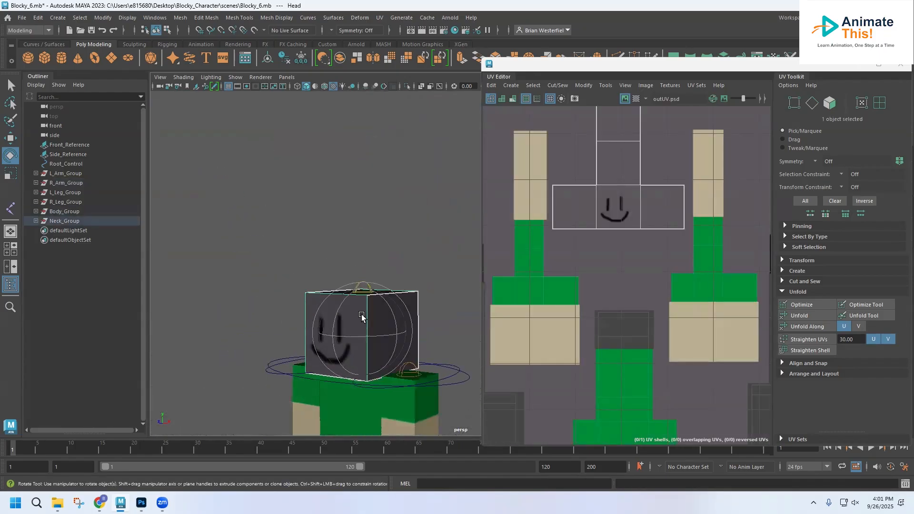
right_click_drag(375, 322, 374, 247)
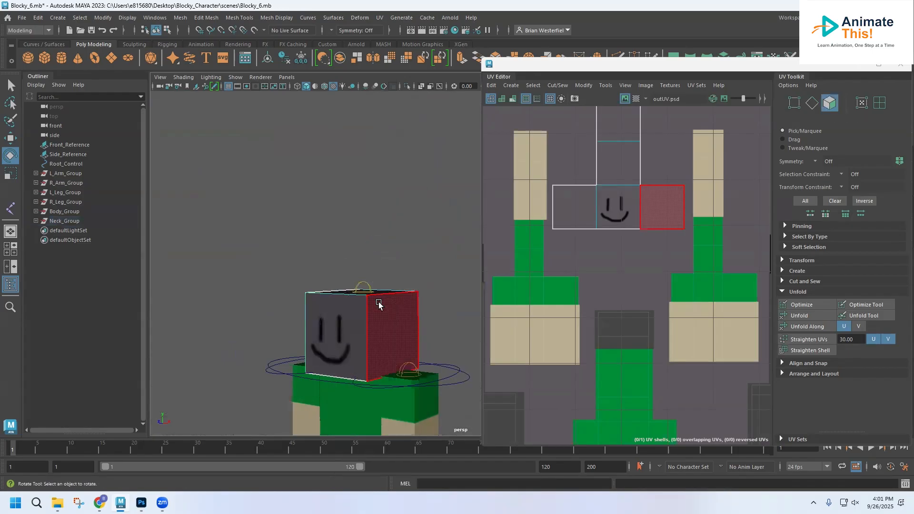
left_click_drag(262, 305, 330, 307, "alt")
middle_click_drag(243, 328, 391, 313, "alt")
left_click_drag(286, 324, 414, 337, "alt")
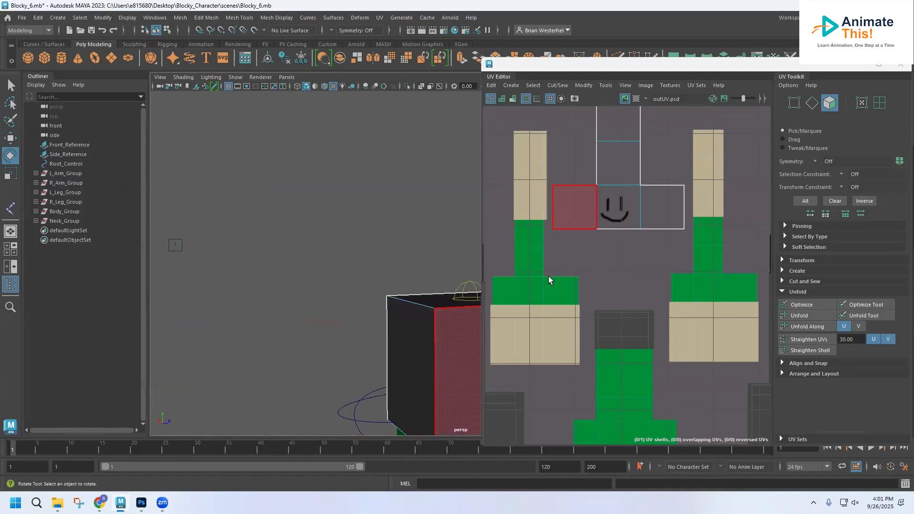
middle_click_drag(638, 204, 571, 293, "alt")
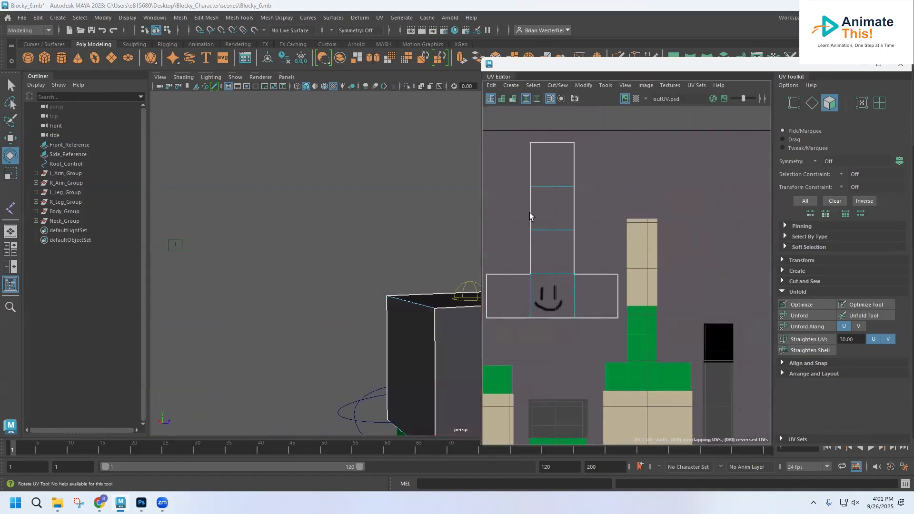
left_click_drag(430, 425, 421, 231, "alt")
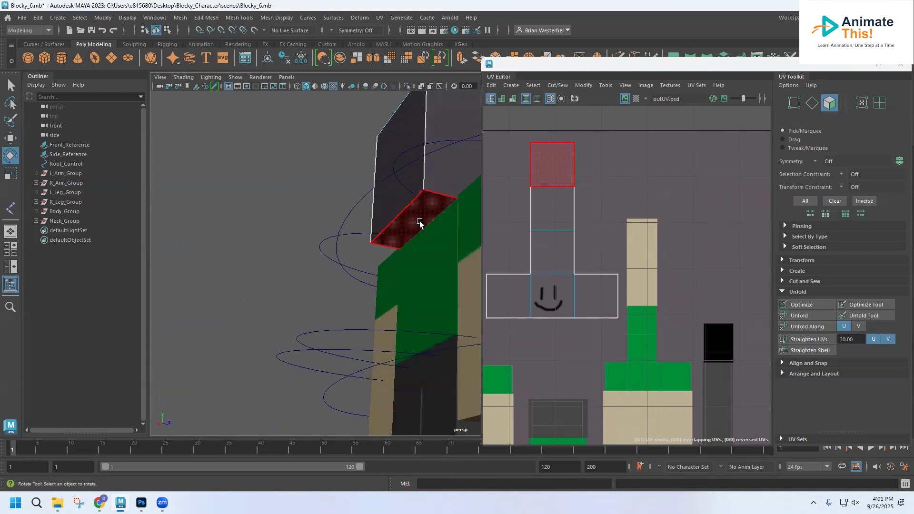
left_click_drag(420, 223, 332, 275, "alt")
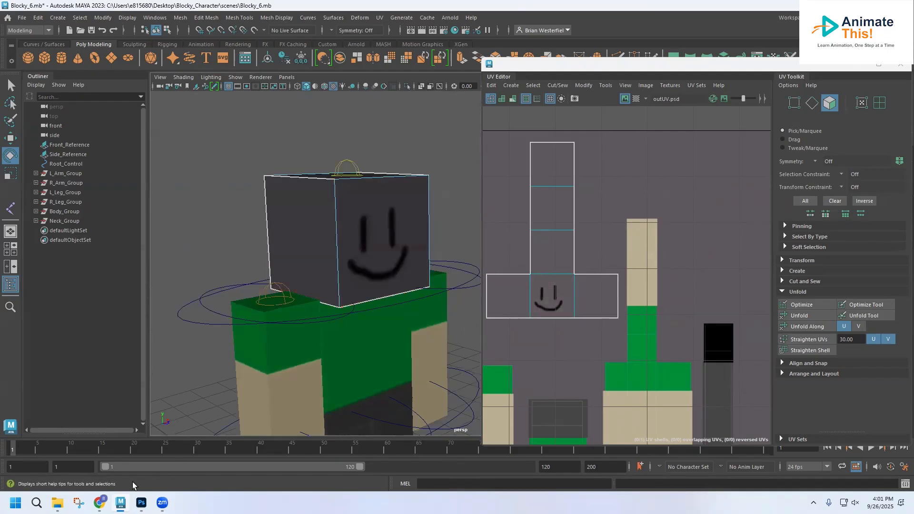
Switch to Photoshop and merge the layers from Layer 5 copy 2 down to Layer 4 into one.
left_click(141, 502)
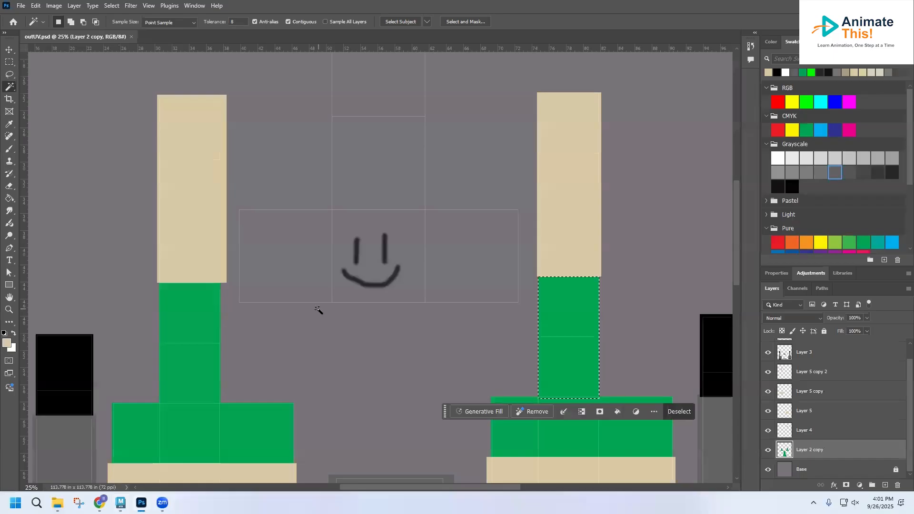
scroll(369, 295, "up", 2)
scroll(369, 295, "up", 1)
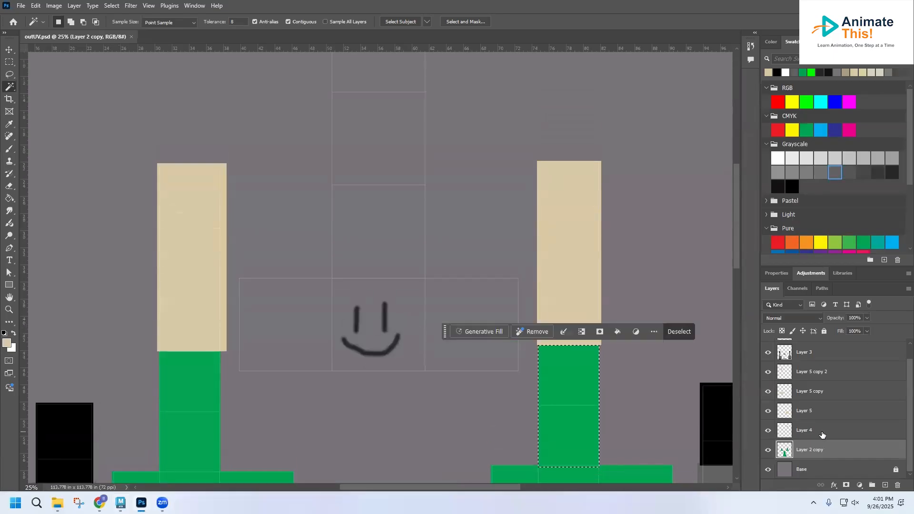
scroll(822, 429, "up", 1)
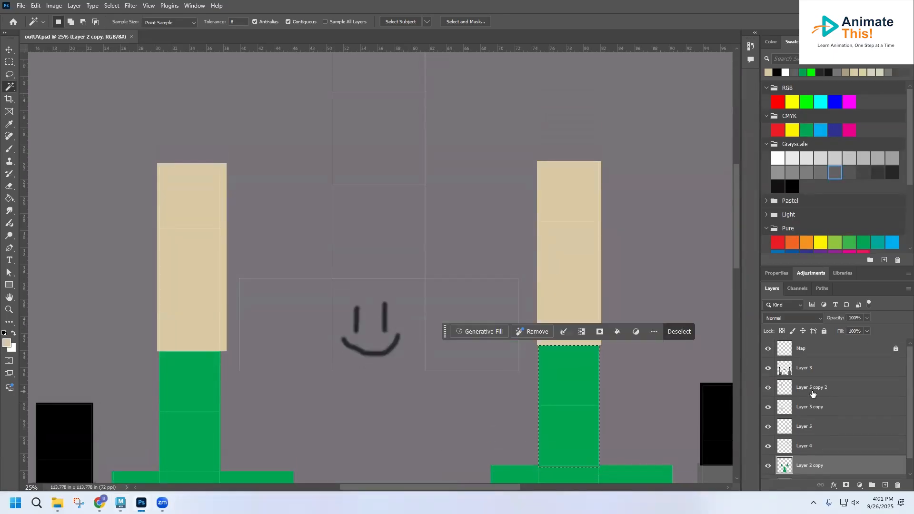
left_click(813, 392)
left_click(814, 445, "shift")
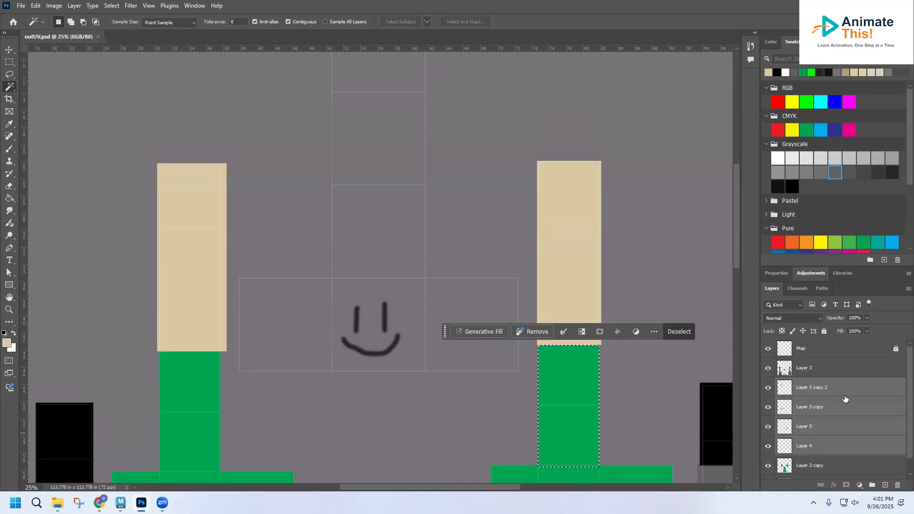
left_click(908, 289)
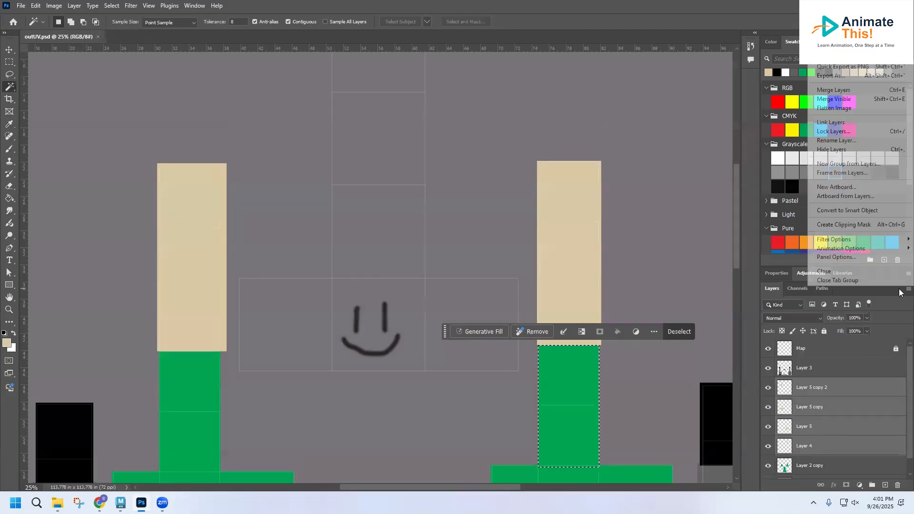
left_click(828, 90)
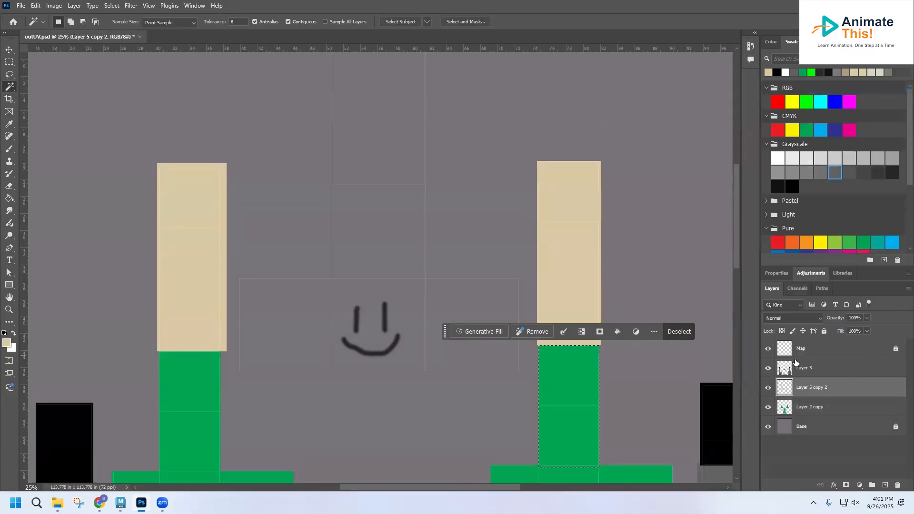
Add a layer above Layer 3 and fill a rectangular selection around all the head UVs with the beige foreground color at 100% opacity.
left_click(805, 371)
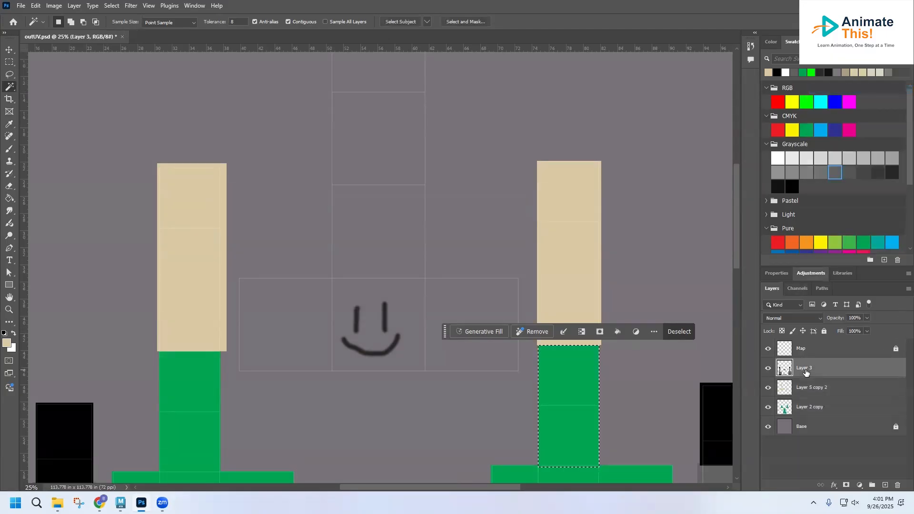
left_click(884, 484)
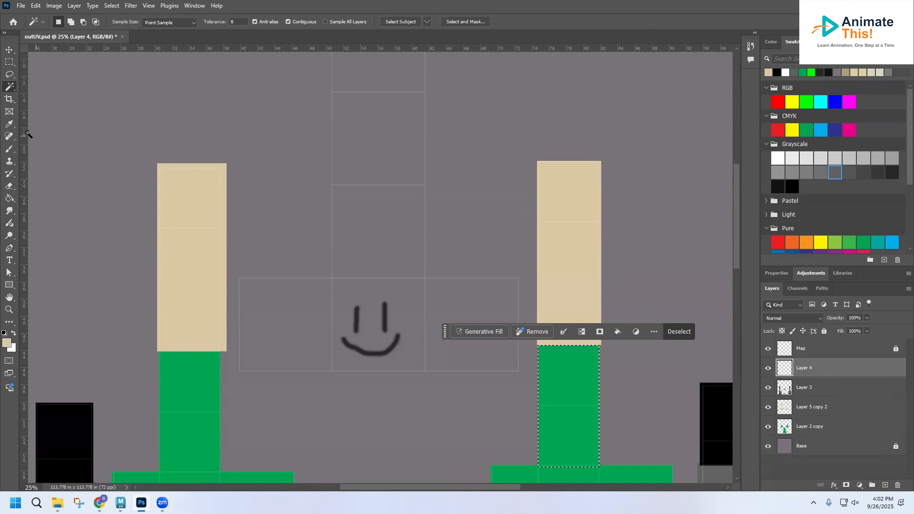
left_click(9, 62)
scroll(282, 272, "up", 2)
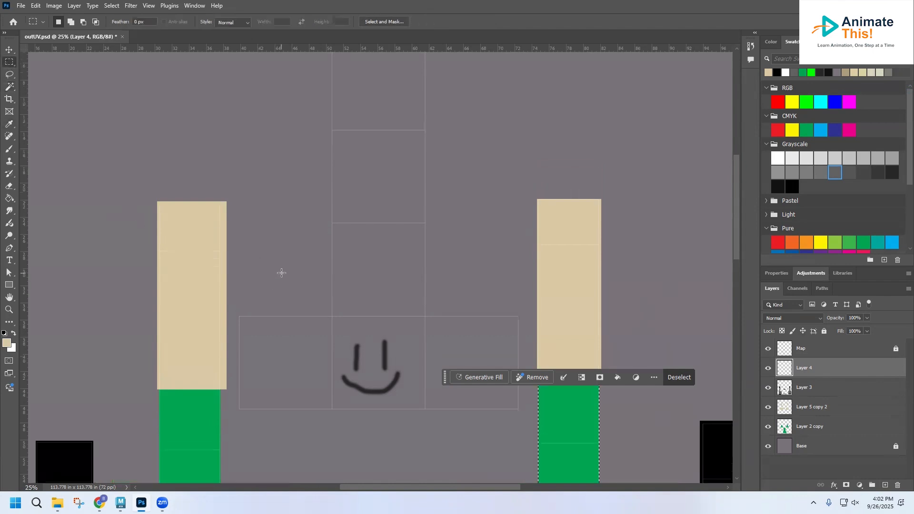
scroll(281, 272, "up", 2)
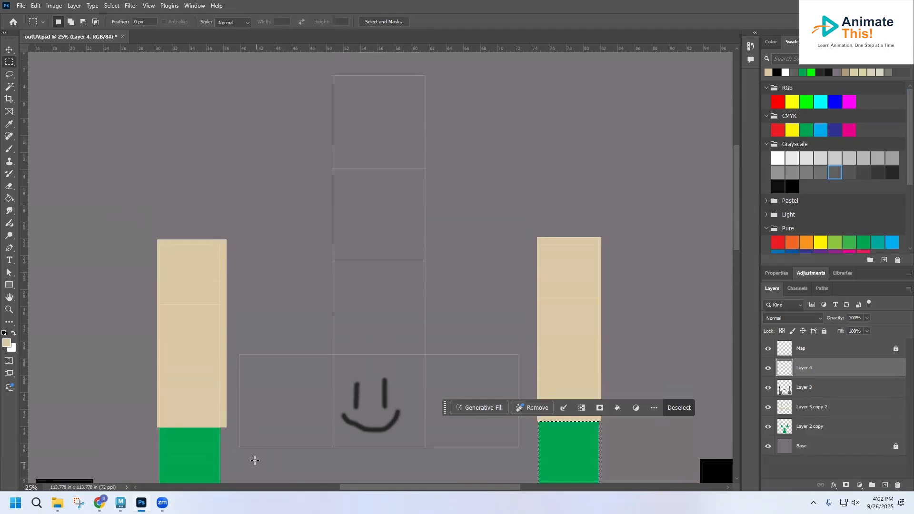
left_click_drag(235, 451, 518, 72)
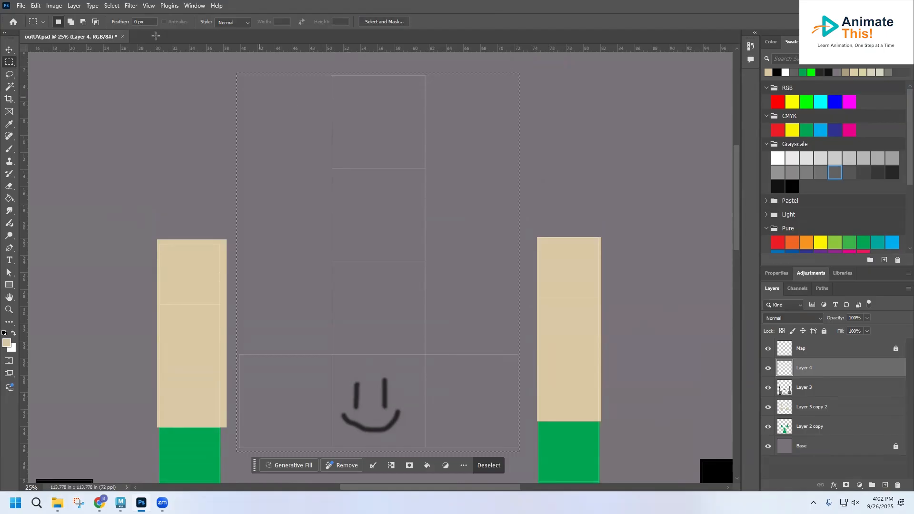
left_click(38, 6)
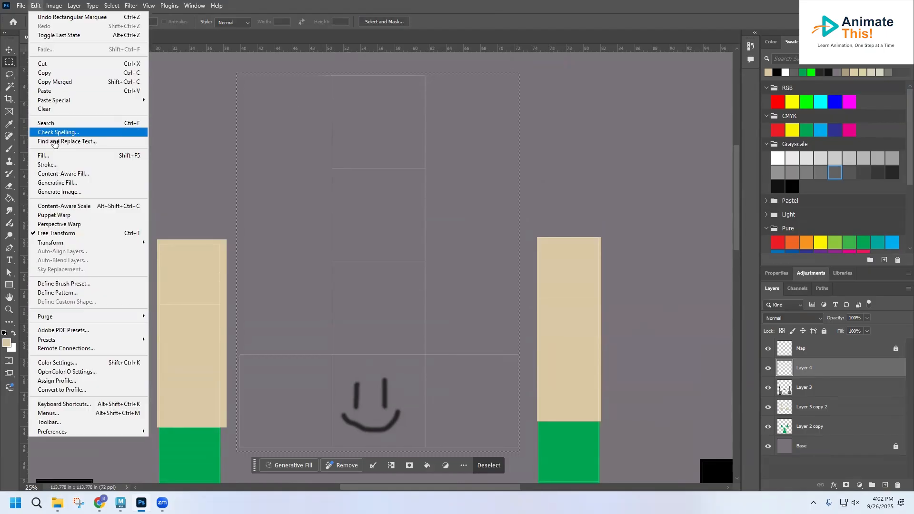
left_click(44, 156)
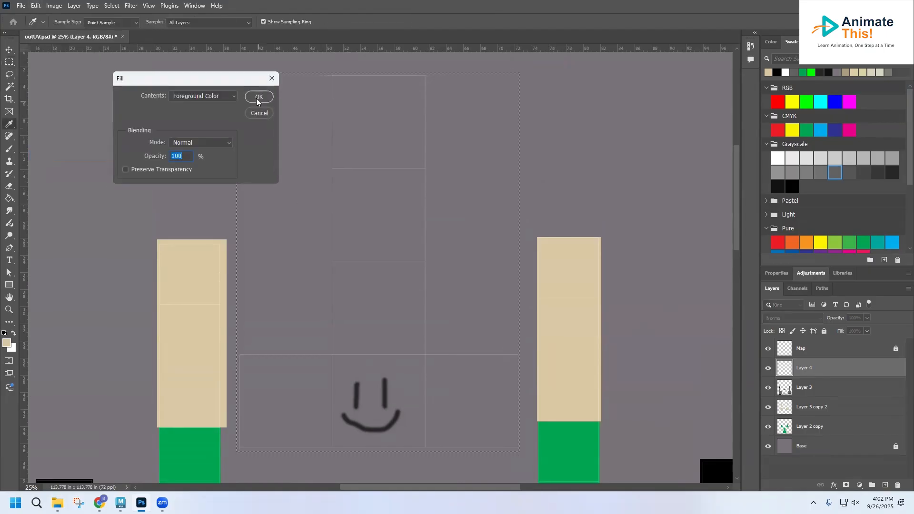
left_click(257, 97)
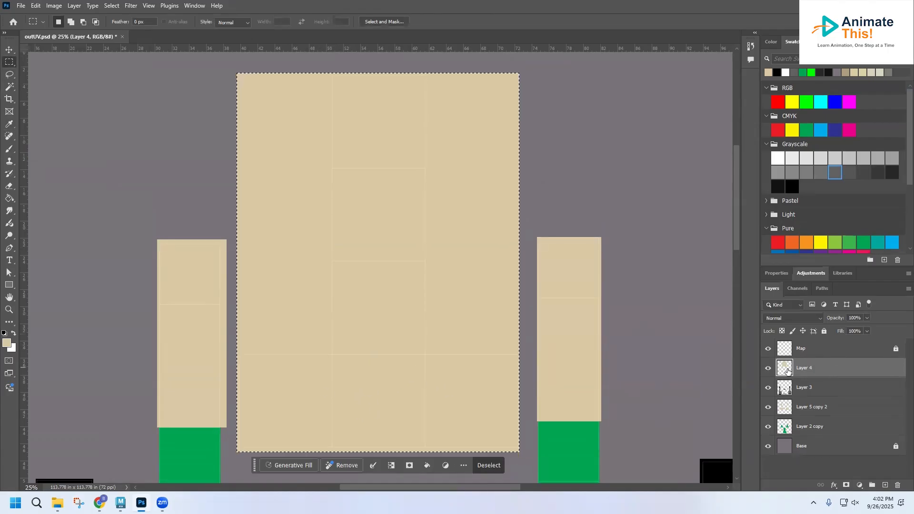
On a new layer above Layer 4, brush dark brown eyes, a smile and a wavy hairline across the front and side head faces.
left_click(884, 485)
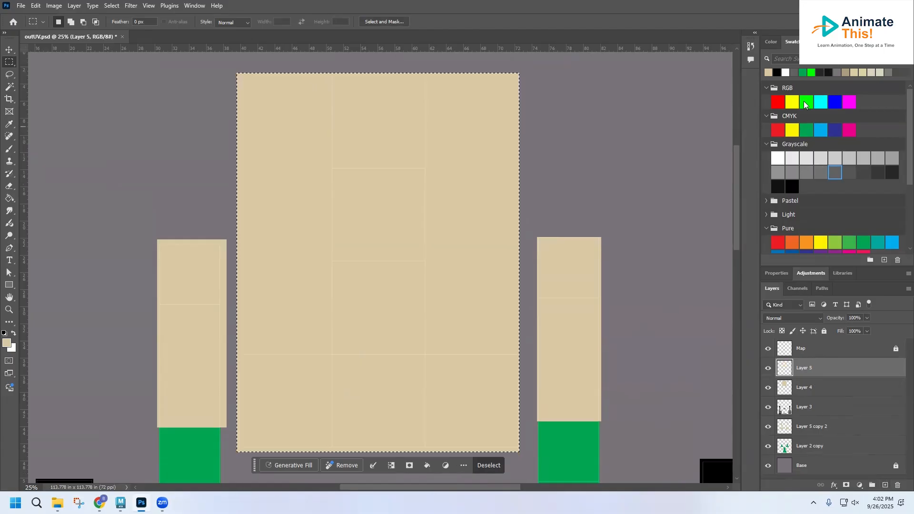
scroll(836, 213, "down", 5)
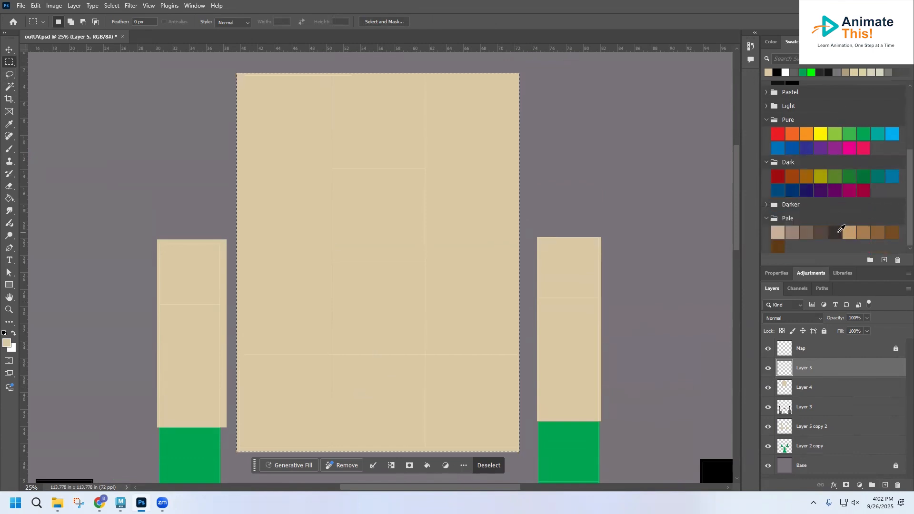
left_click(778, 245)
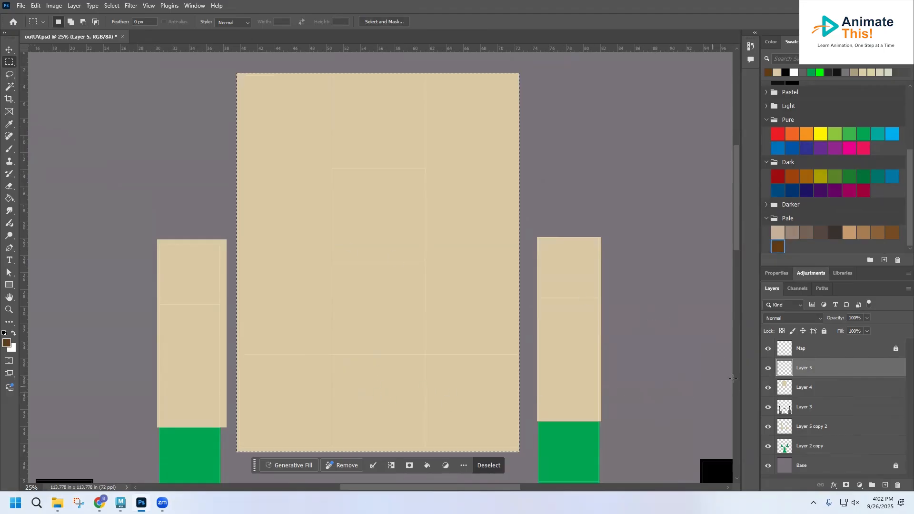
left_click(10, 149)
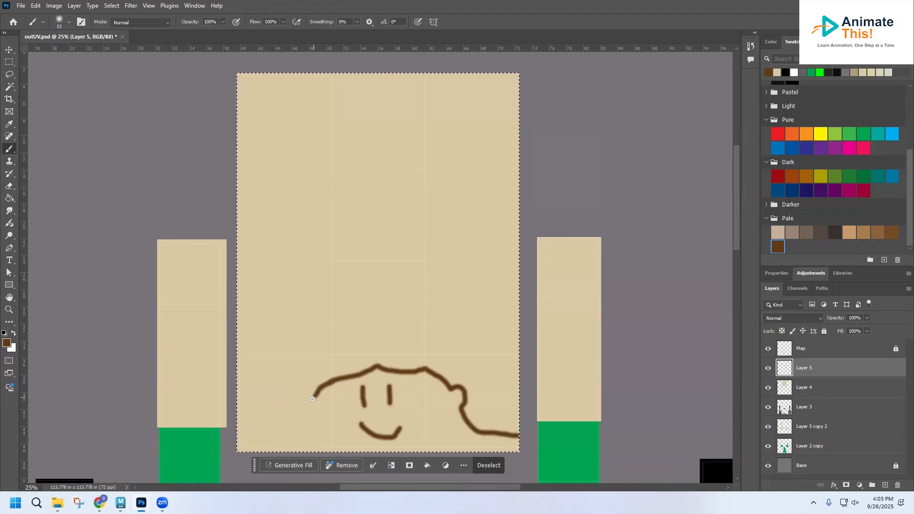
mouse_move(311, 403)
left_mouse_down()
mouse_move(287, 407)
mouse_move(298, 418)
left_mouse_up()
key("ctrl+z")
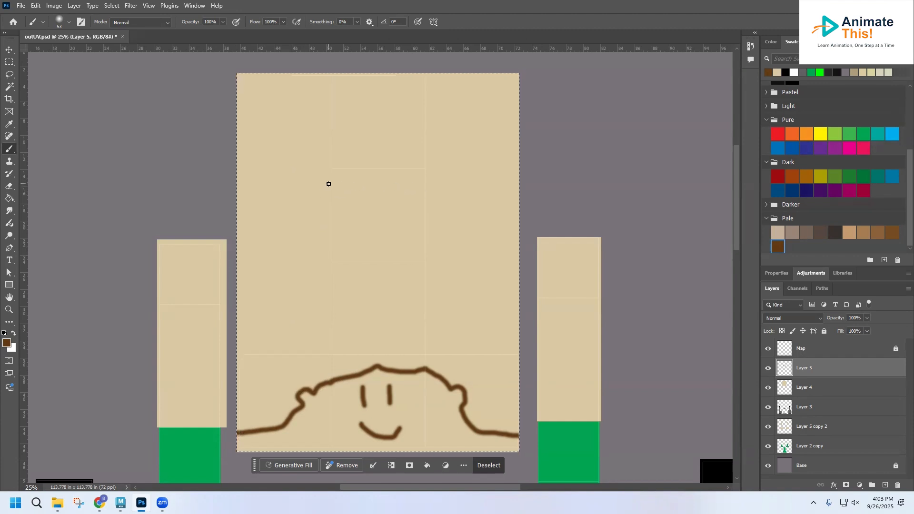
Brush a brown hairline straight across the back-of-head face and save the texture file.
left_click_drag(327, 184, 427, 188)
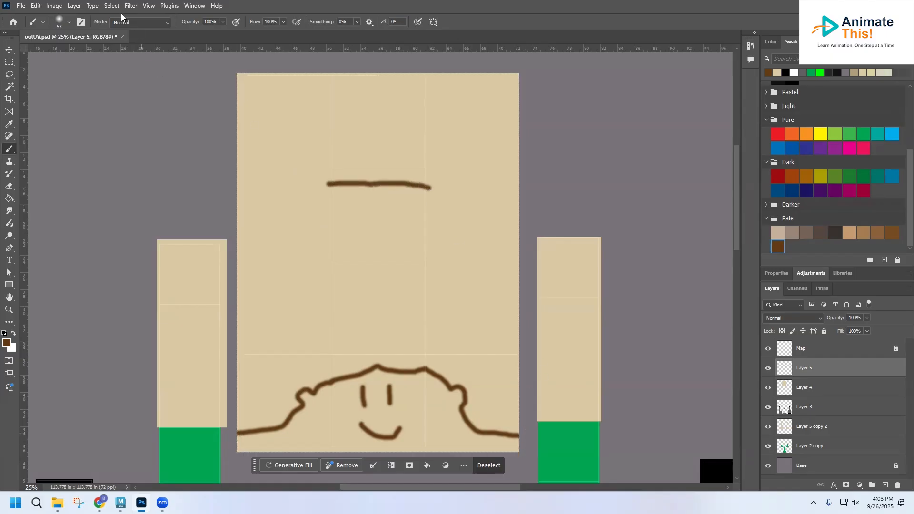
left_click(21, 6)
left_click(43, 113)
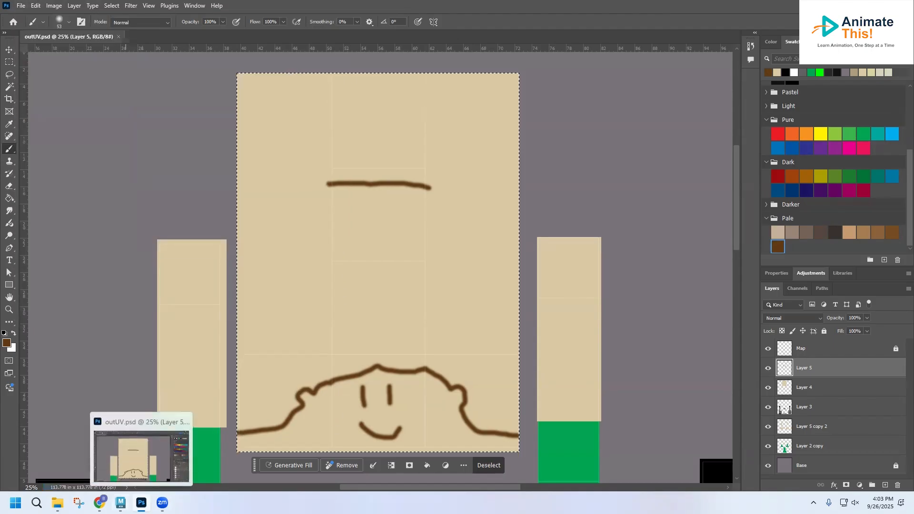
Switch to Maya and examine the painted face and hairline around the front, sides and back of the head.
left_click(141, 503)
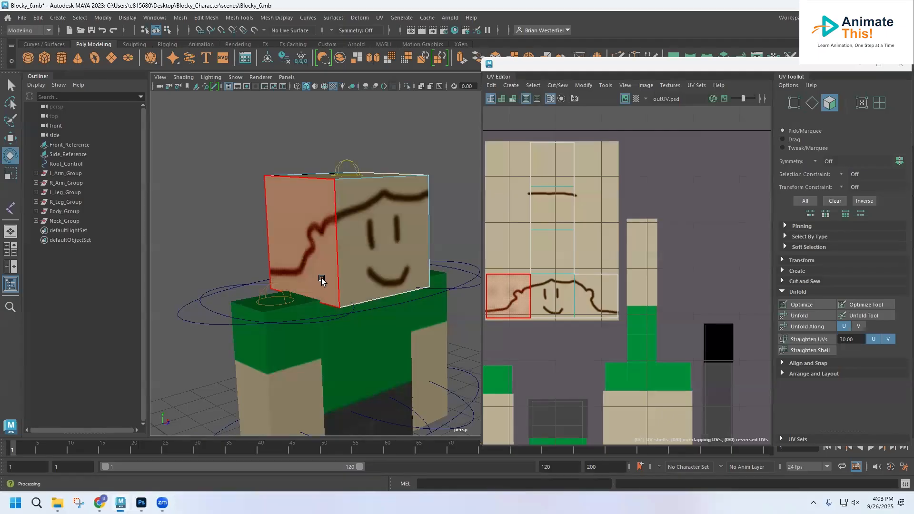
left_click_drag(306, 267, 218, 262, "alt")
middle_click_drag(355, 270, 249, 269, "alt")
left_click_drag(298, 261, 215, 249, "alt")
middle_click_drag(344, 290, 192, 273, "alt")
left_click_drag(336, 278, 273, 280, "alt")
middle_click_drag(348, 308, 100, 291, "alt")
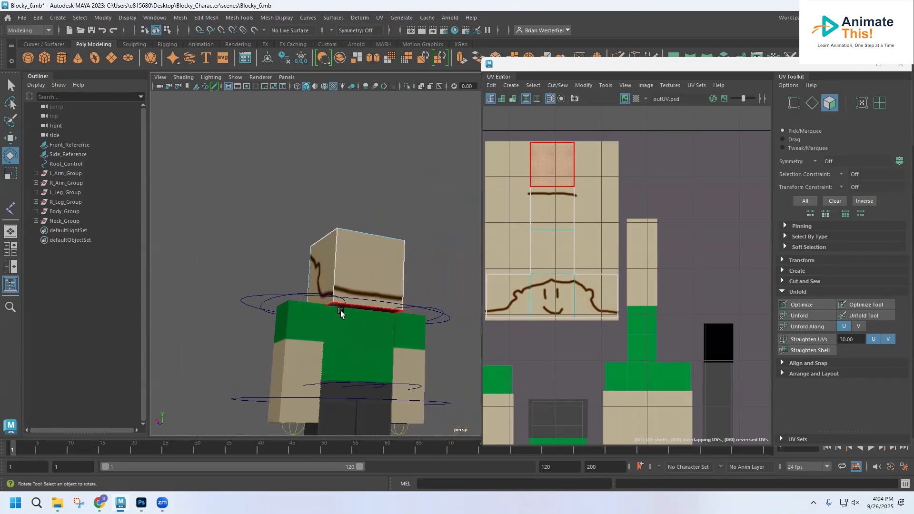
scroll(341, 313, "up", 4)
left_click_drag(396, 310, 368, 316, "alt")
middle_click_drag(402, 411, 119, 324, "alt")
left_click_drag(398, 252, 112, 279, "alt")
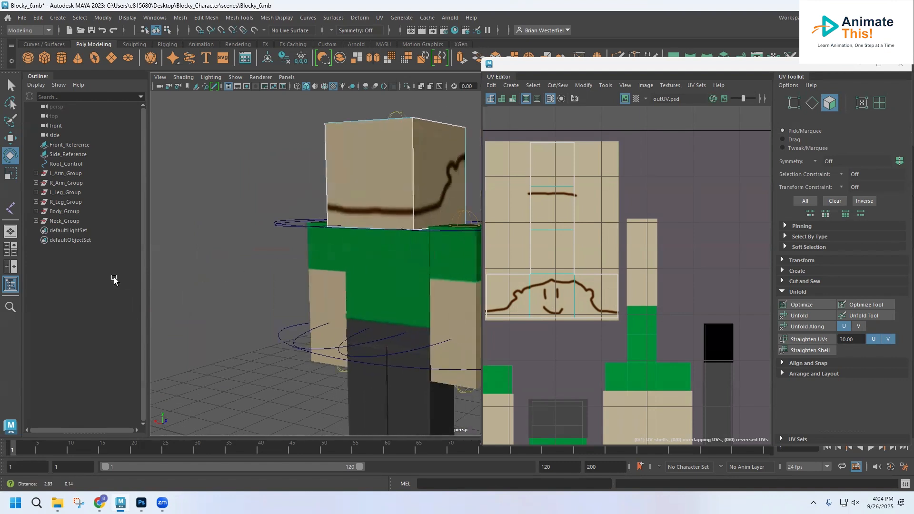
Compare the head's back and side faces with their UV positions where the hairline crosses the corner.
left_click(406, 232)
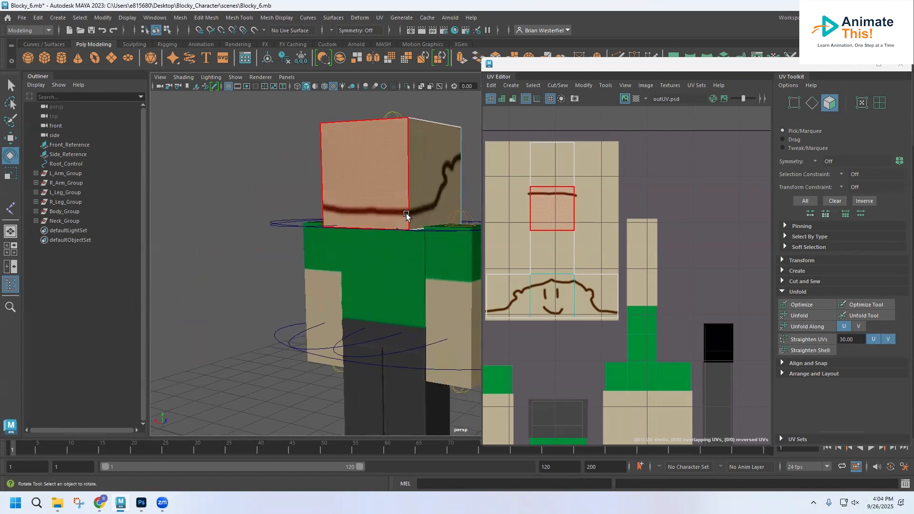
left_click(428, 213)
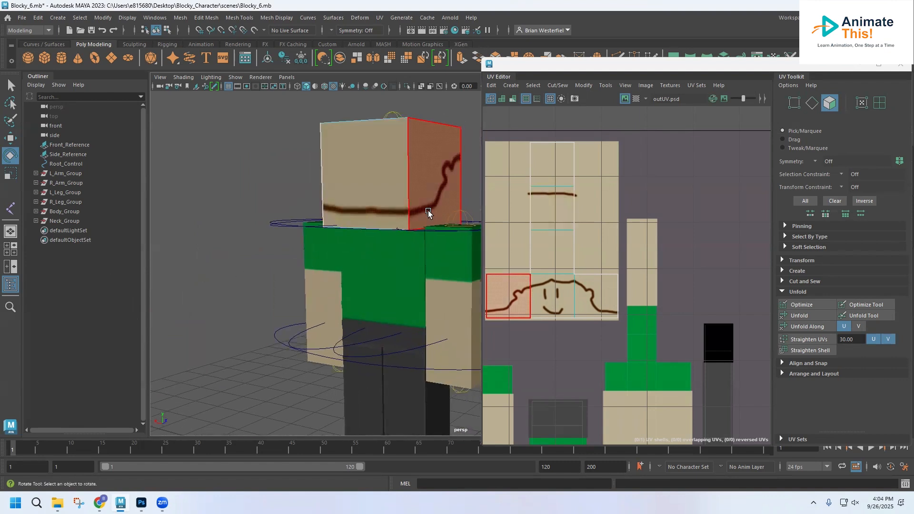
left_click(396, 213)
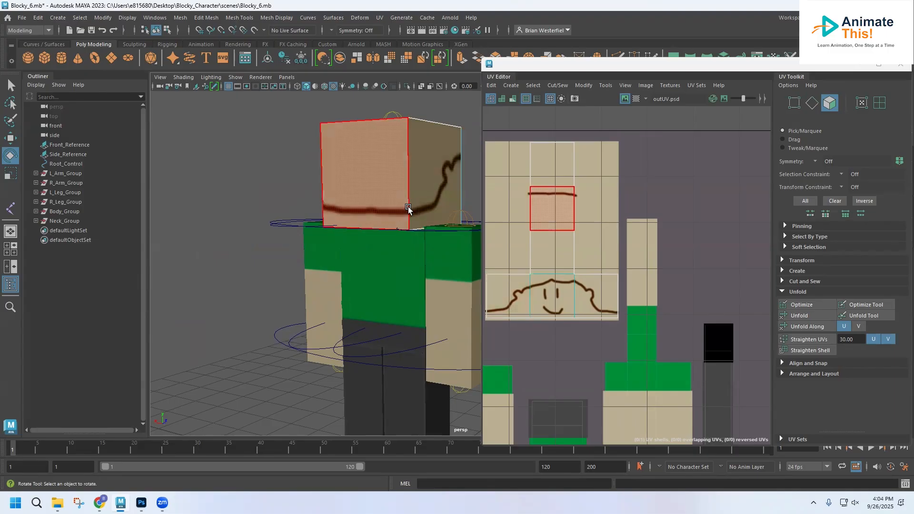
Switch to Photoshop and touch up the left end of the back hairline with the Brush, trimming it with the Eraser.
left_click(141, 503)
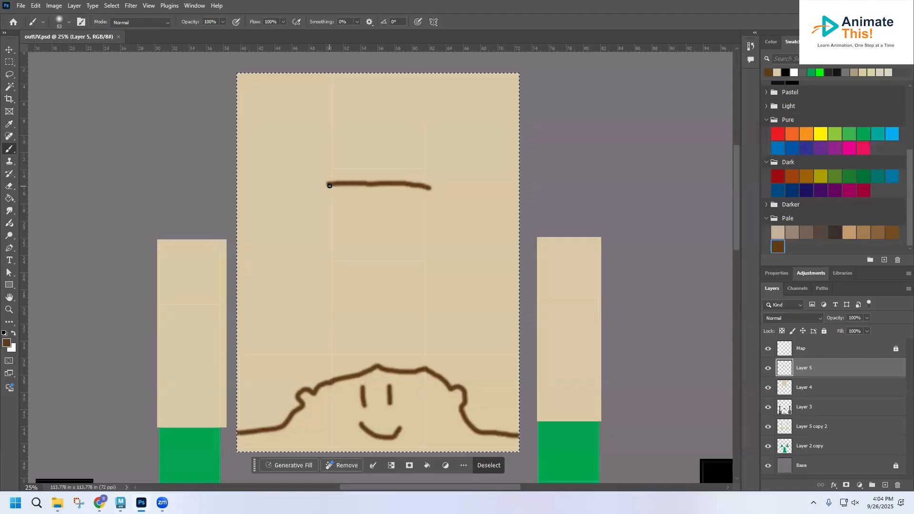
left_click_drag(332, 185, 339, 184)
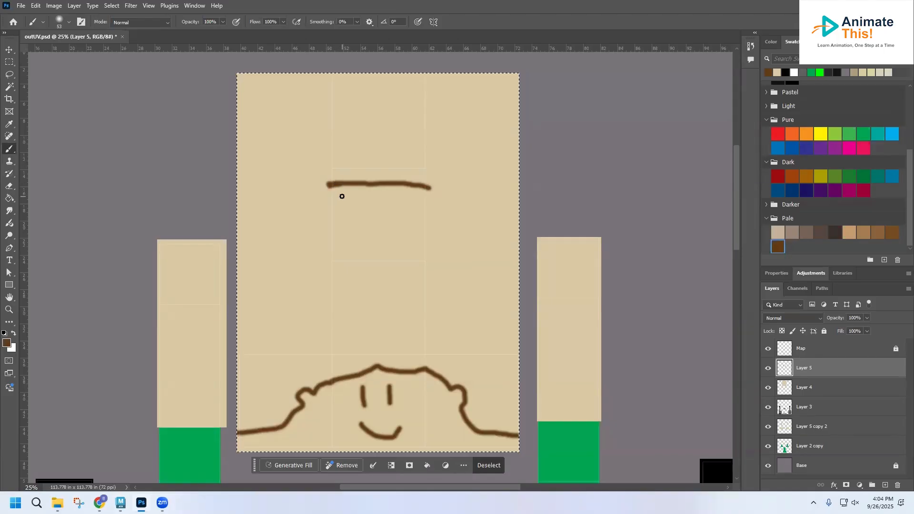
left_click(9, 185)
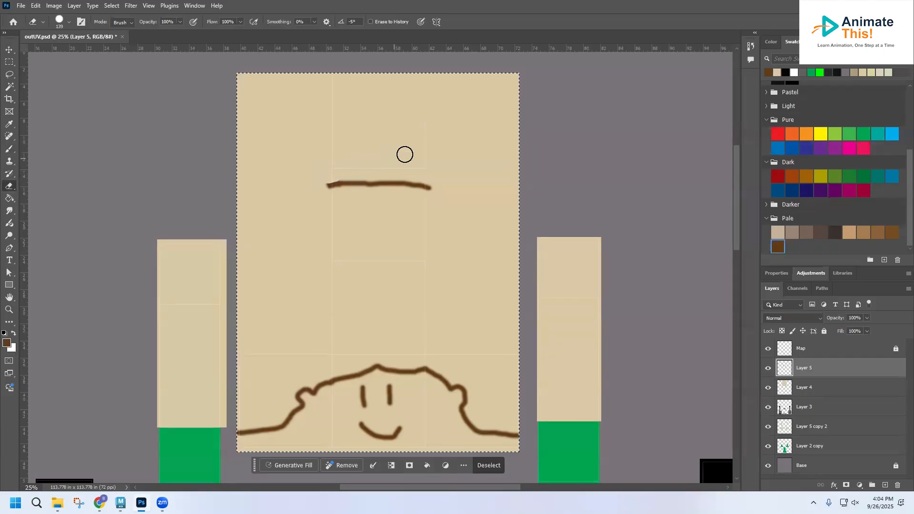
Switch to Maya and examine the hairline at the other corner between the head's side and back.
left_click(121, 502)
scroll(403, 254, "down", 2)
left_click_drag(361, 242, 412, 257, "alt")
left_click_drag(232, 272, 295, 265, "alt")
middle_click_drag(295, 266, 362, 258, "alt")
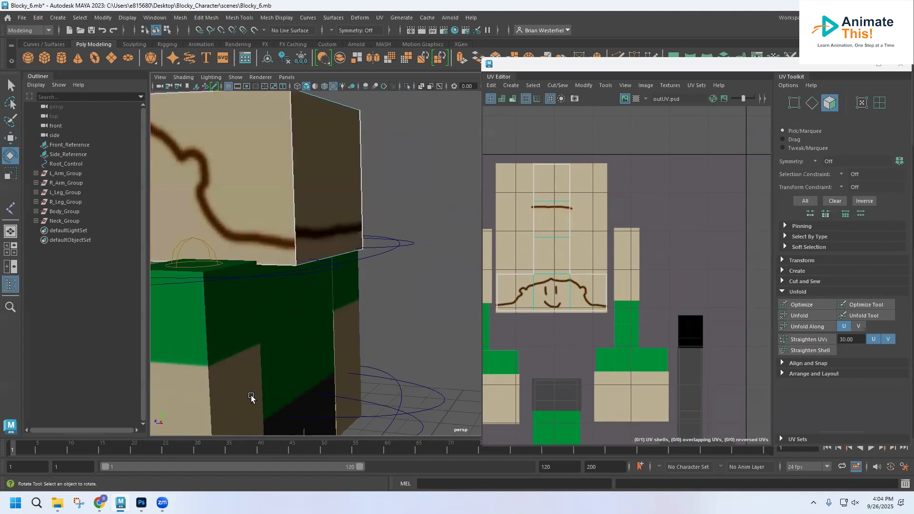
Switch to Photoshop, thicken the right outer end of the side hairline with the brown brush, and save the file.
left_click(141, 502)
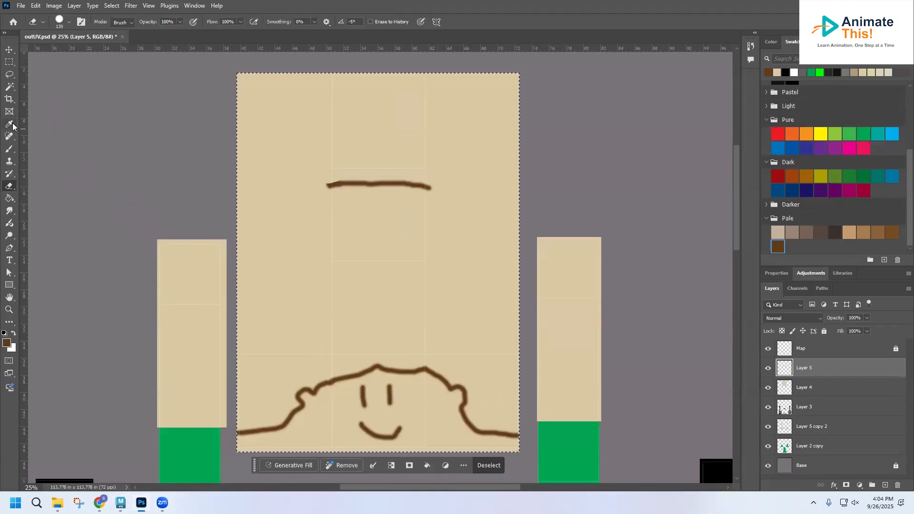
left_click(9, 152)
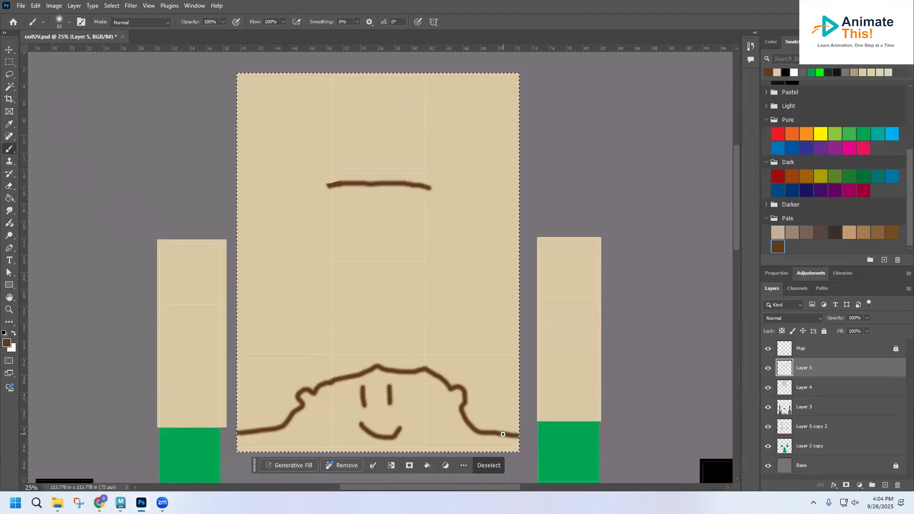
left_click_drag(514, 433, 524, 442)
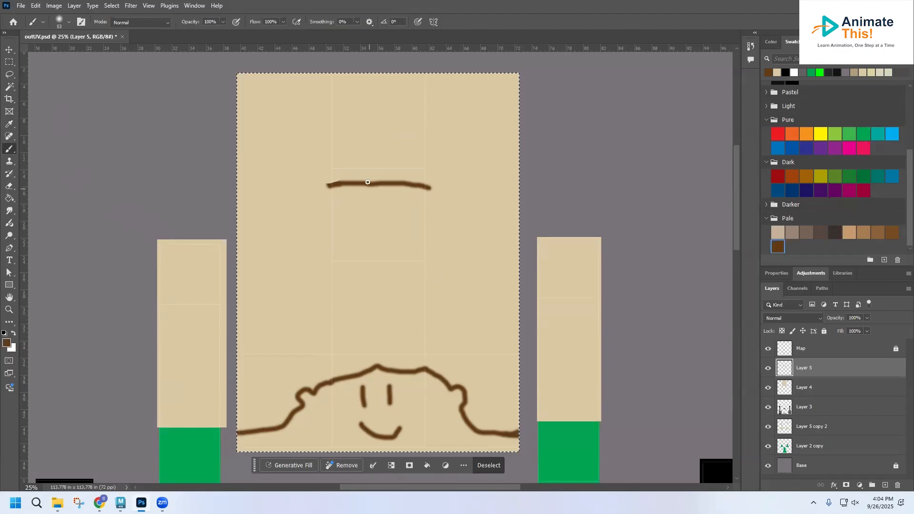
left_click(36, 5)
mouse_move(52, 99)
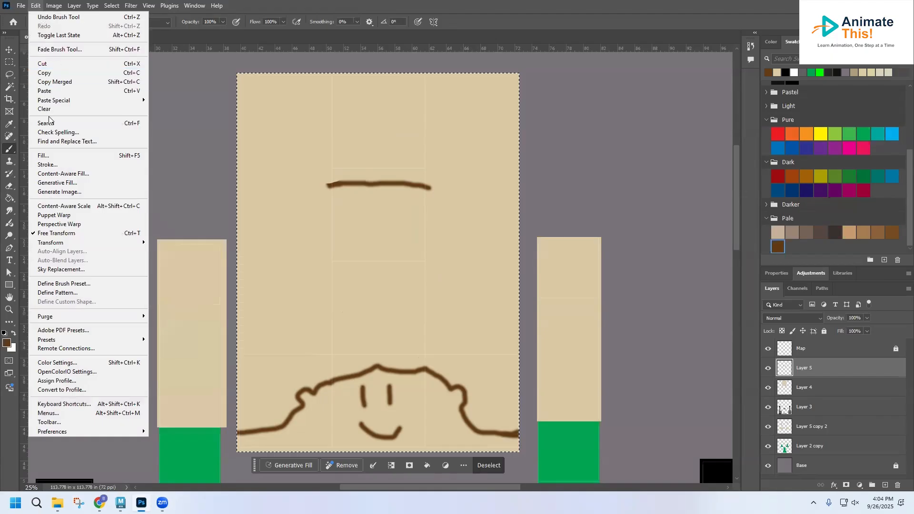
mouse_move(11, 8)
left_click(29, 112)
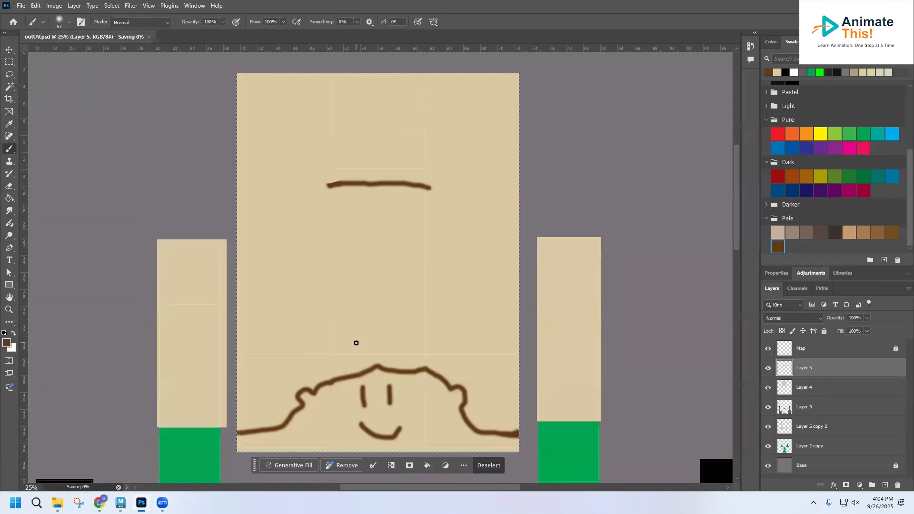
Switch to Maya and check how the thickened side hairline meets the back hairline at the head's corner.
left_click(121, 502)
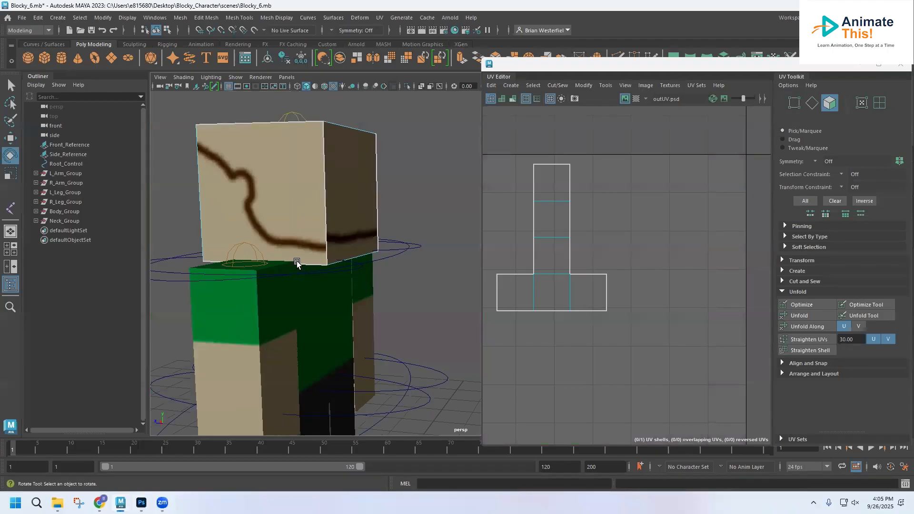
left_click(287, 252)
left_click_drag(298, 248, 257, 247, "alt")
left_click(339, 243)
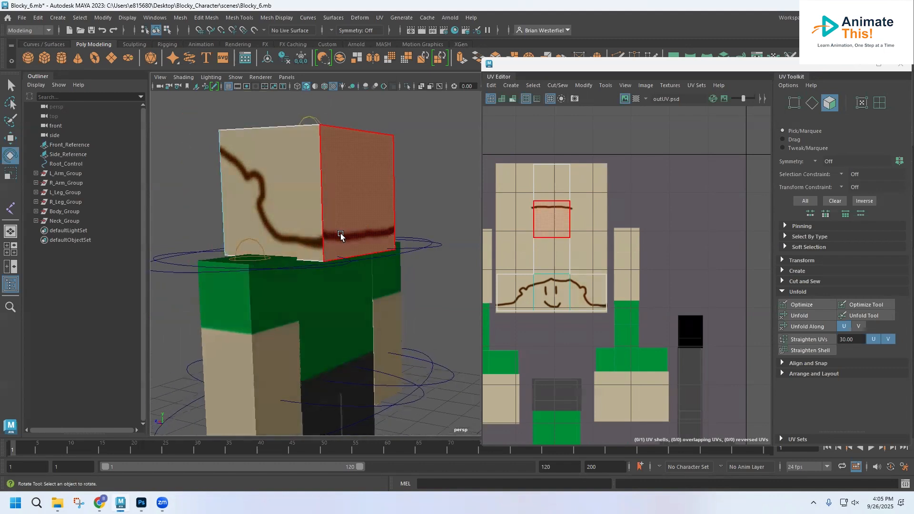
left_click(321, 245)
Switch to Photoshop, thicken the right end of the back-of-head hairline with the brown brush, and save the file.
left_click(141, 502)
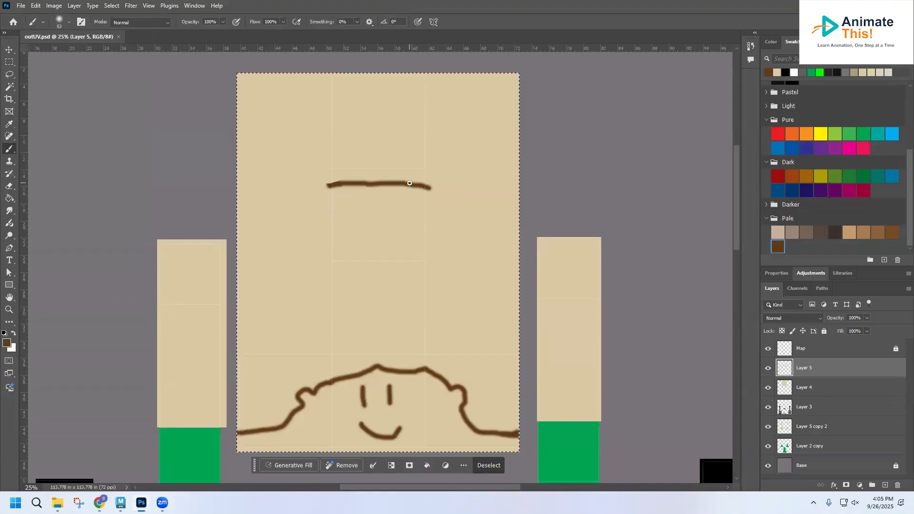
left_click_drag(424, 183, 426, 187)
left_click(21, 6)
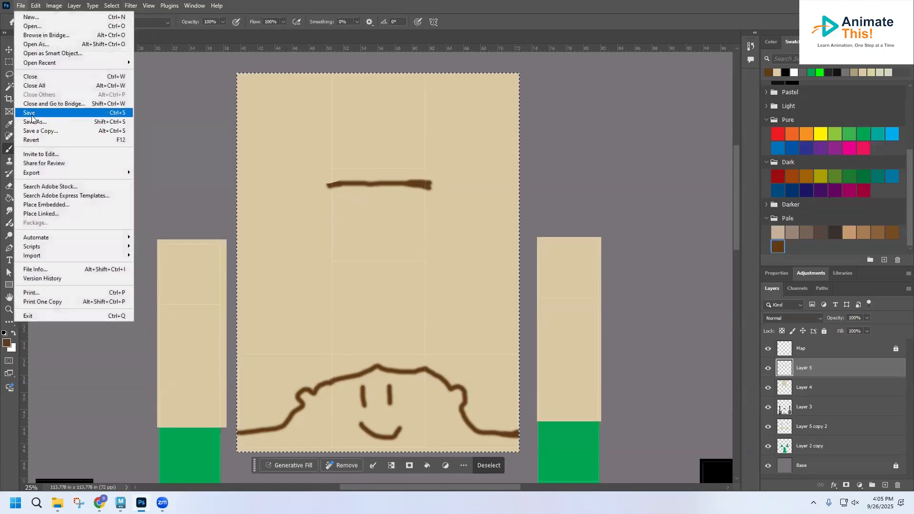
left_click(33, 113)
Switch to Maya and examine the updated back hairline where it meets both sides of the head.
left_click(121, 502)
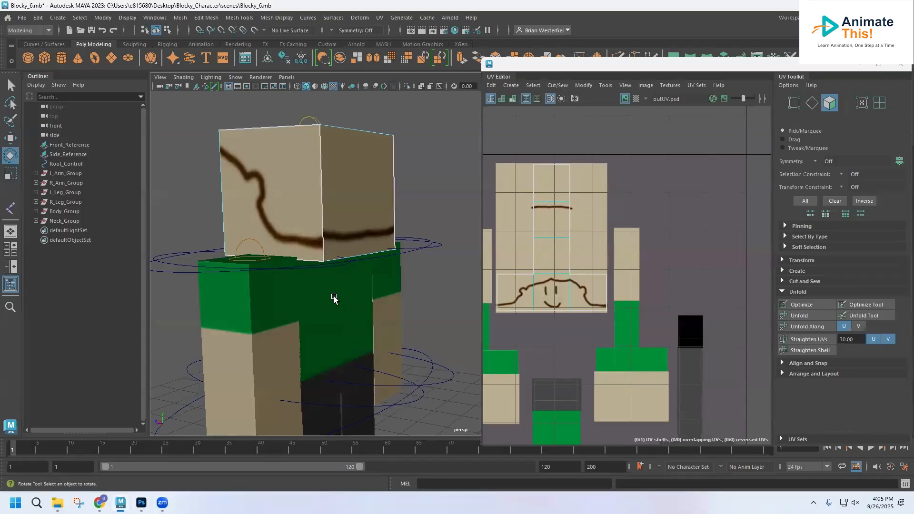
left_click(303, 254)
left_click(328, 243)
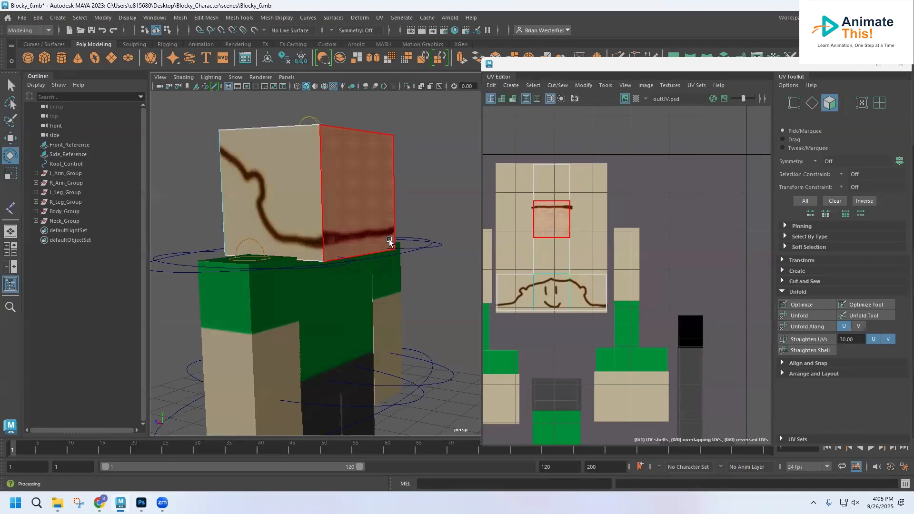
scroll(407, 308, "down", 3)
scroll(404, 312, "down", 5)
left_click_drag(404, 311, 271, 320, "alt")
left_click_drag(323, 309, 252, 283, "alt")
middle_click_drag(353, 305, 228, 324, "alt")
scroll(266, 348, "up", 5)
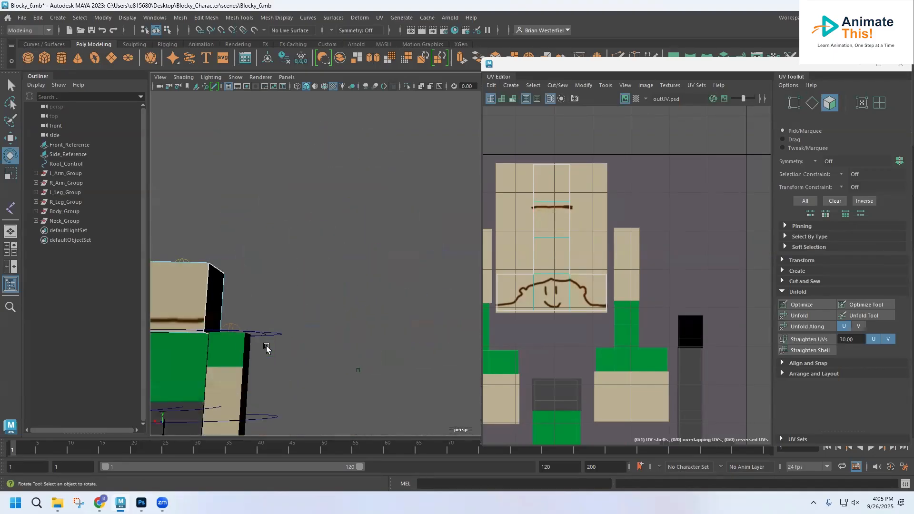
middle_click_drag(279, 345, 503, 199, "alt")
left_click_drag(400, 249, 287, 273, "alt")
middle_click_drag(282, 277, 132, 316, "alt")
scroll(193, 293, "up", 4)
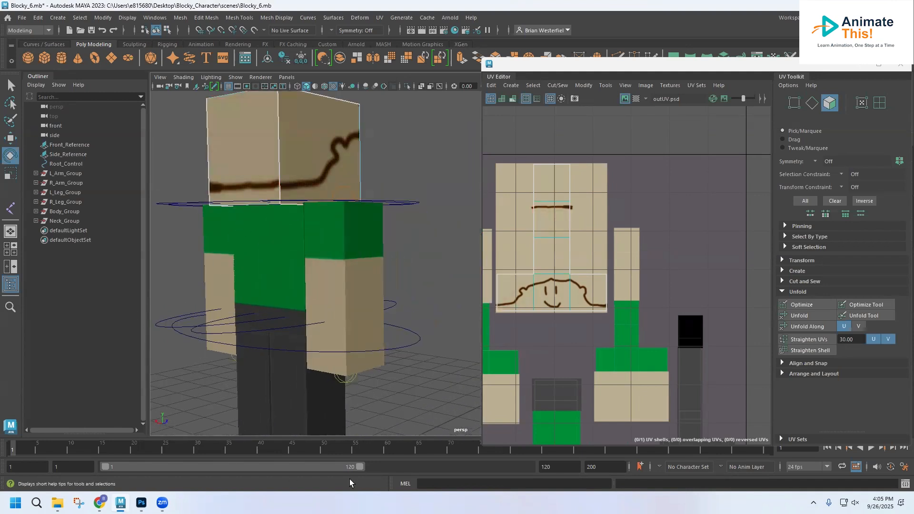
Switch to Photoshop, brush the back hairline thicker and extend both ends past the face edges, and save the file.
left_click(141, 502)
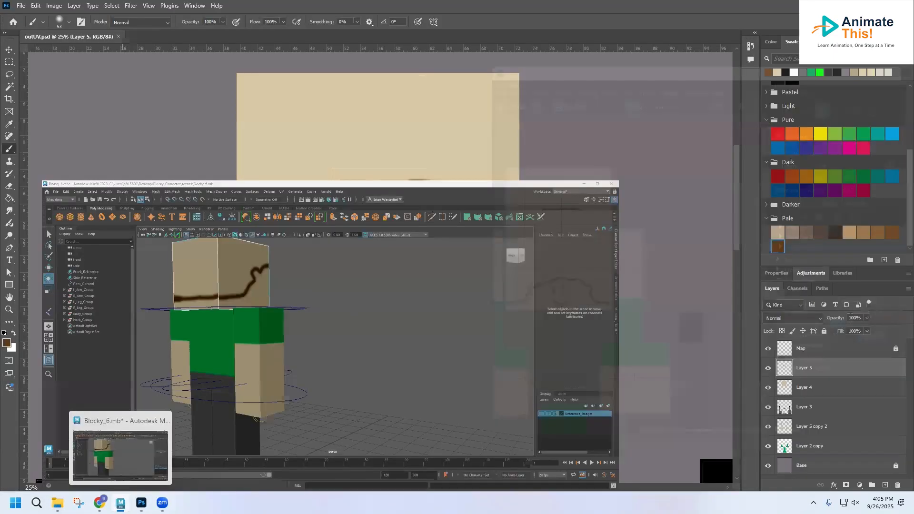
mouse_move(337, 182)
left_mouse_down()
mouse_move(321, 186)
mouse_move(442, 187)
left_mouse_up()
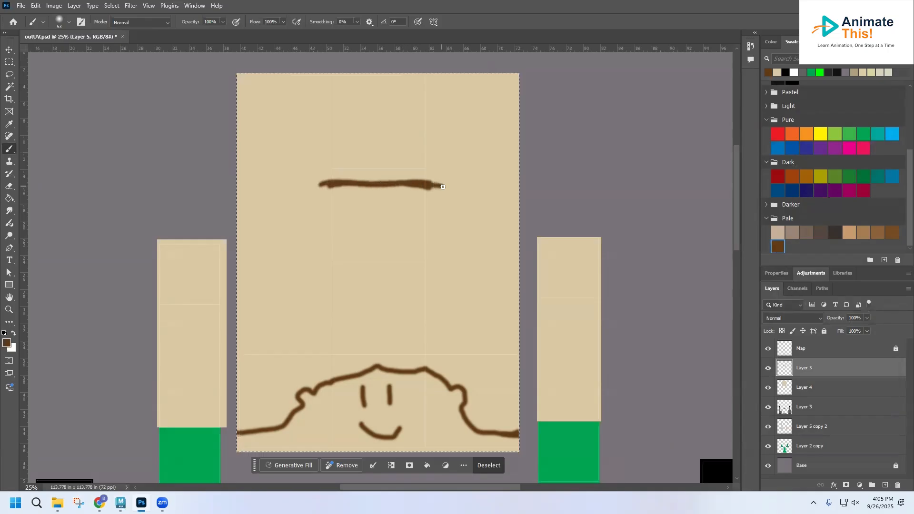
left_click(21, 6)
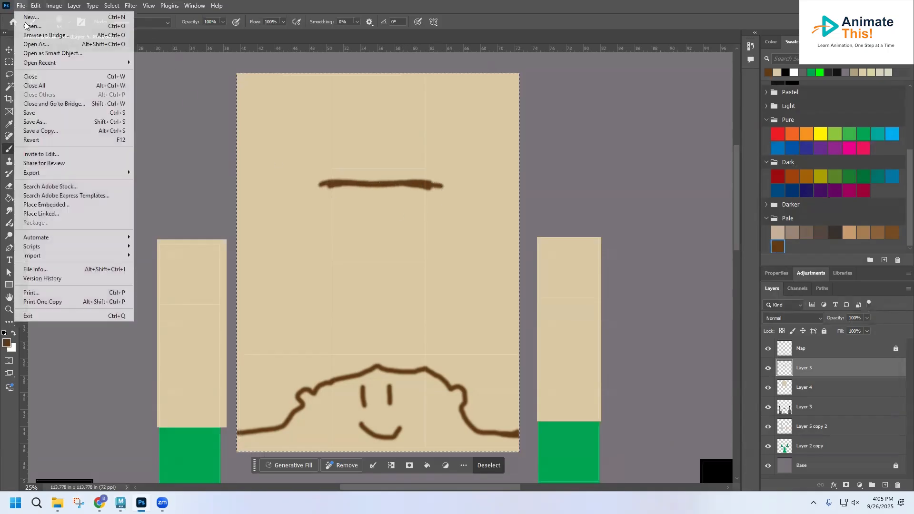
left_click(31, 113)
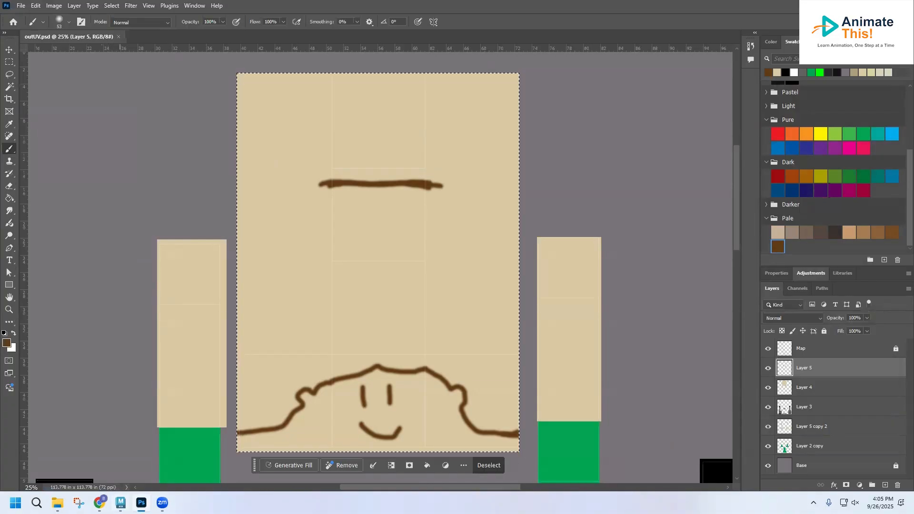
Switch to Maya and examine how the side and back hairlines meet at the head's rear corner.
key("alt+Tab")
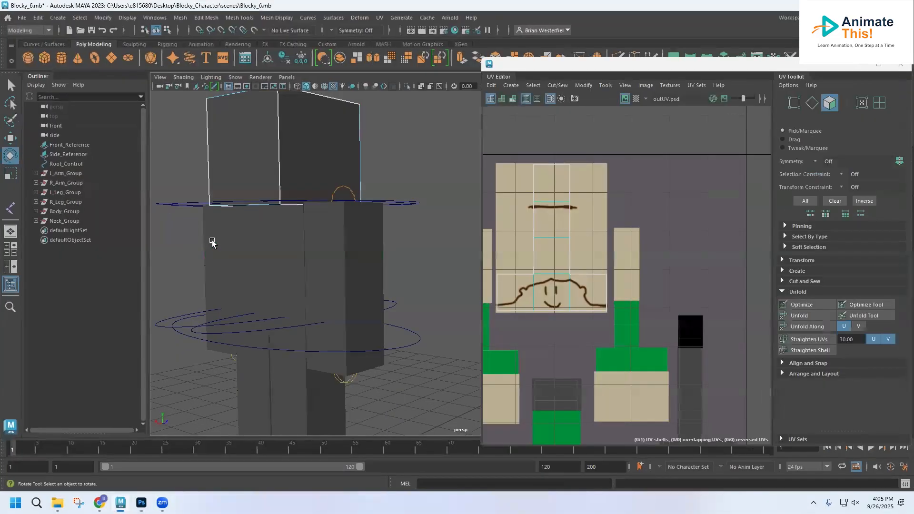
left_click(213, 211)
left_click_drag(218, 216, 643, 327, "alt")
scroll(314, 250, "down", 5)
left_click_drag(339, 276, 438, 276, "alt")
left_click_drag(183, 293, 326, 286, "alt")
scroll(285, 271, "up", 5)
left_click(268, 230)
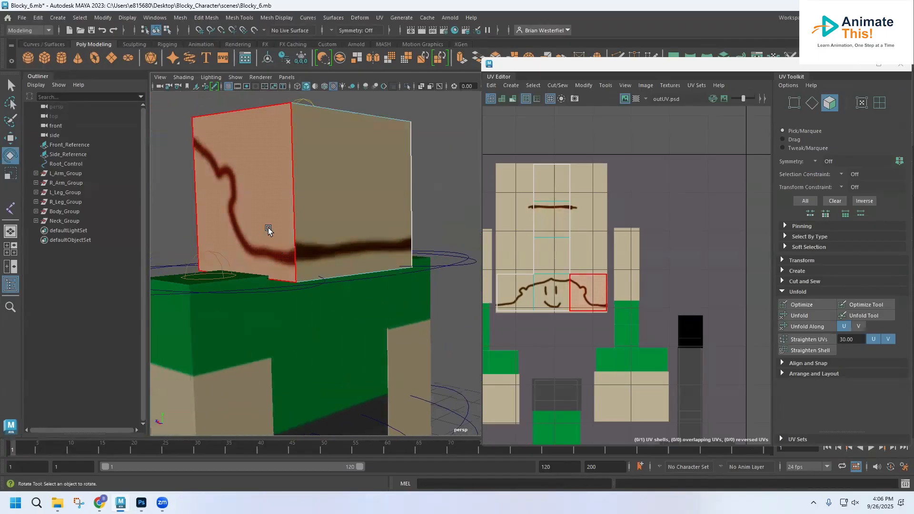
left_click(321, 232)
left_click(274, 239)
left_click(269, 335)
left_click(284, 278)
left_click(296, 268)
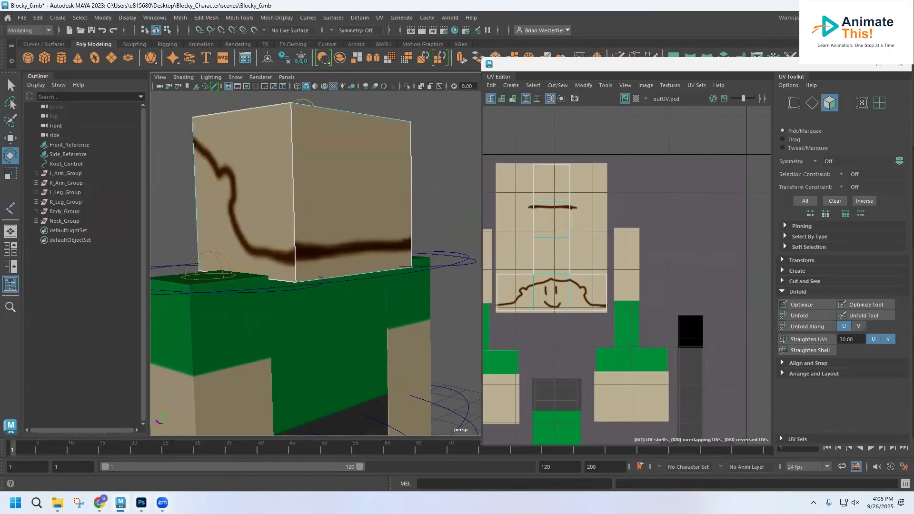
Switch to Photoshop, erase the lower edge of the side hairline's right end, save the file, and recheck the seam in Maya.
left_click(141, 503)
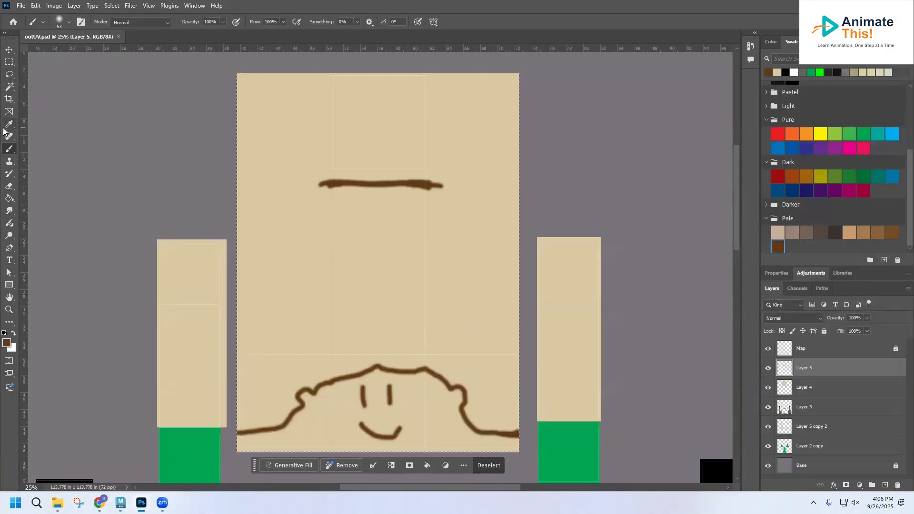
left_click(11, 190)
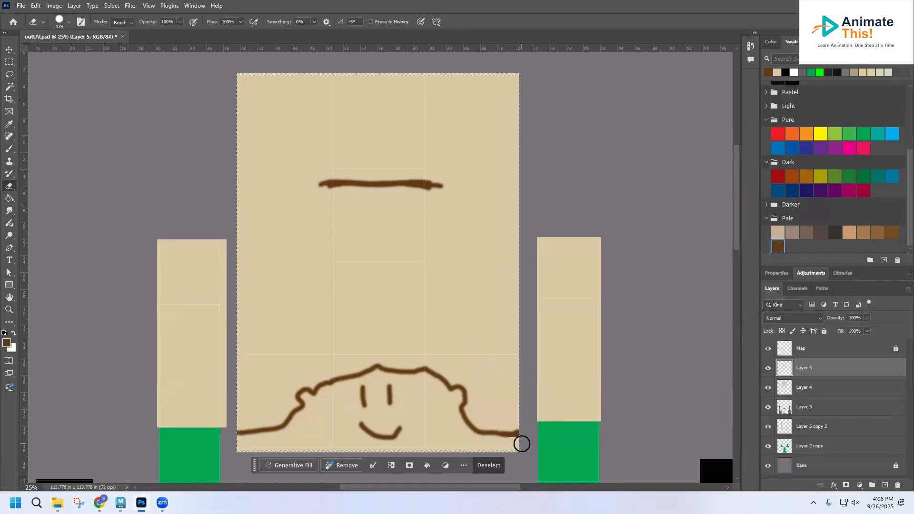
left_click(21, 6)
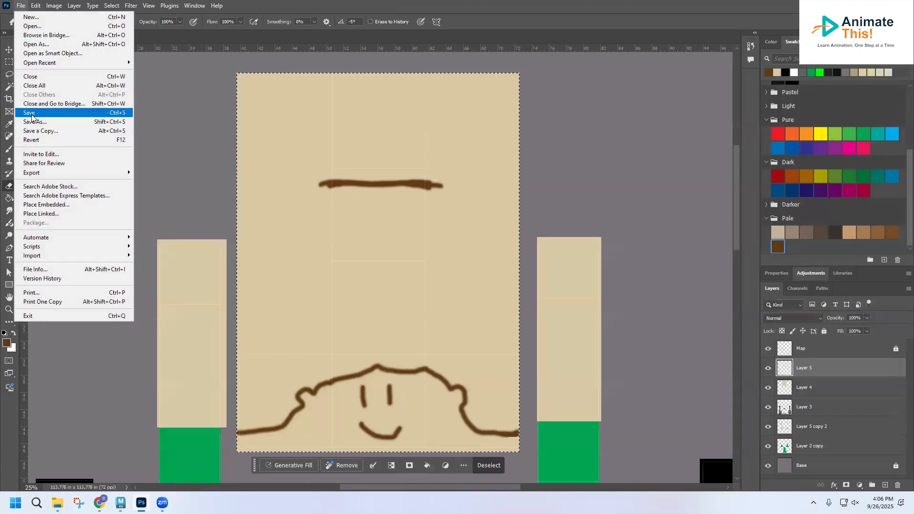
left_click(29, 113)
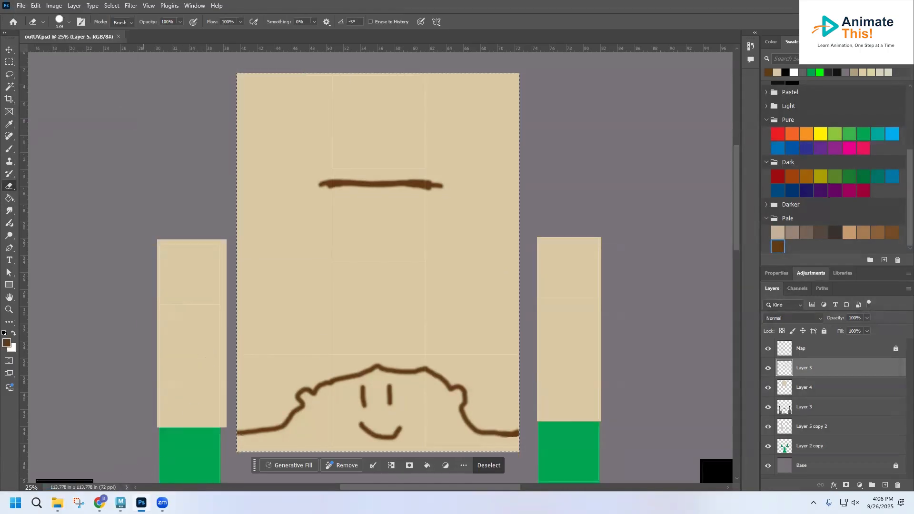
left_click(142, 503)
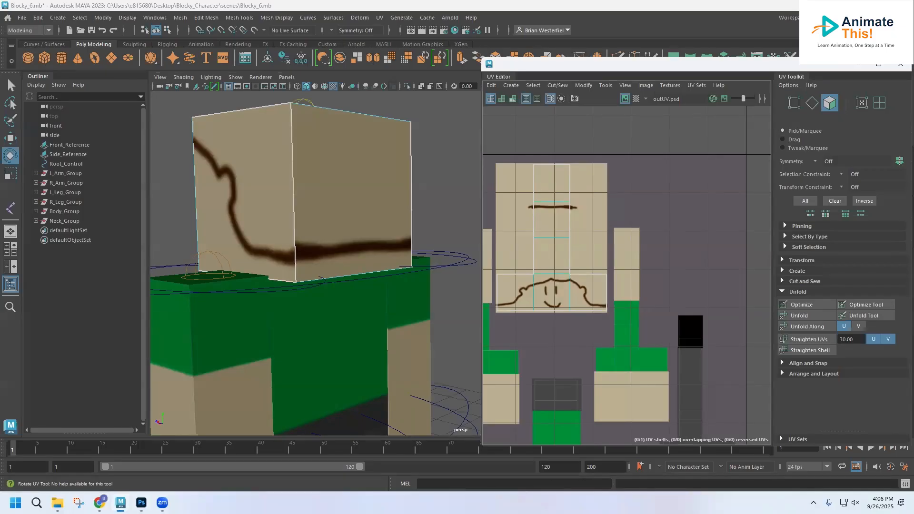
left_click(244, 321)
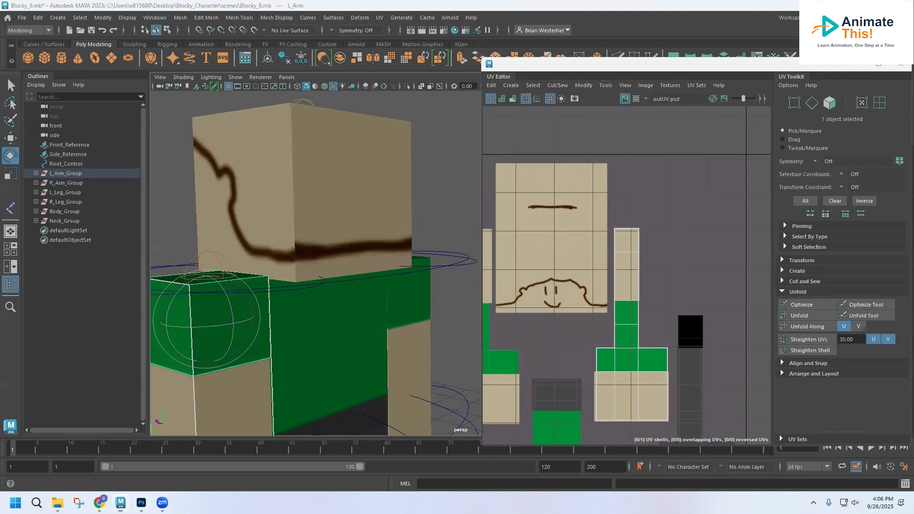
Switch to Photoshop, clear the old selection, and lasso the hair area between the back hairline and the front and side hairline.
left_click(141, 503)
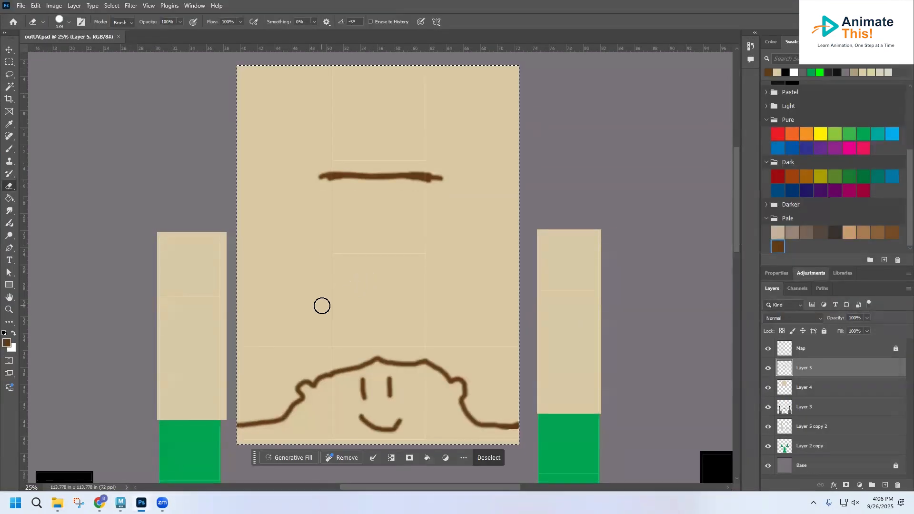
left_click(6, 91)
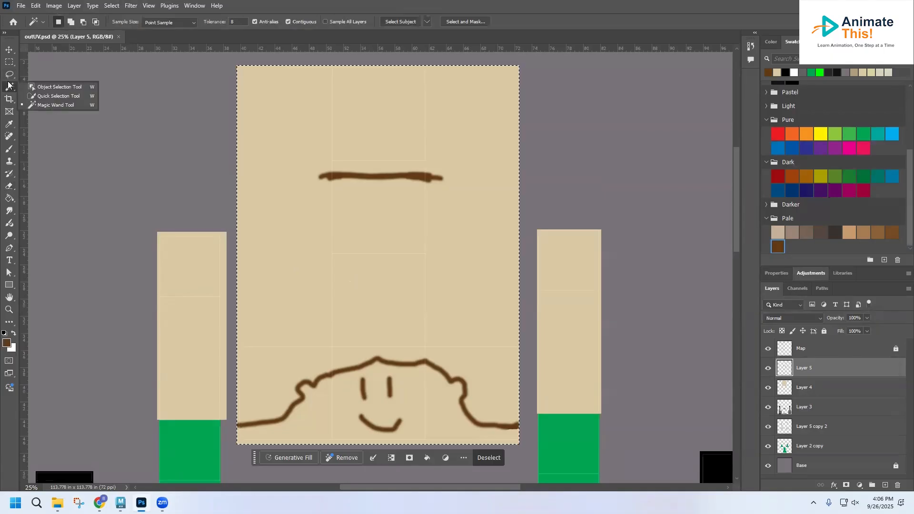
left_click(9, 74)
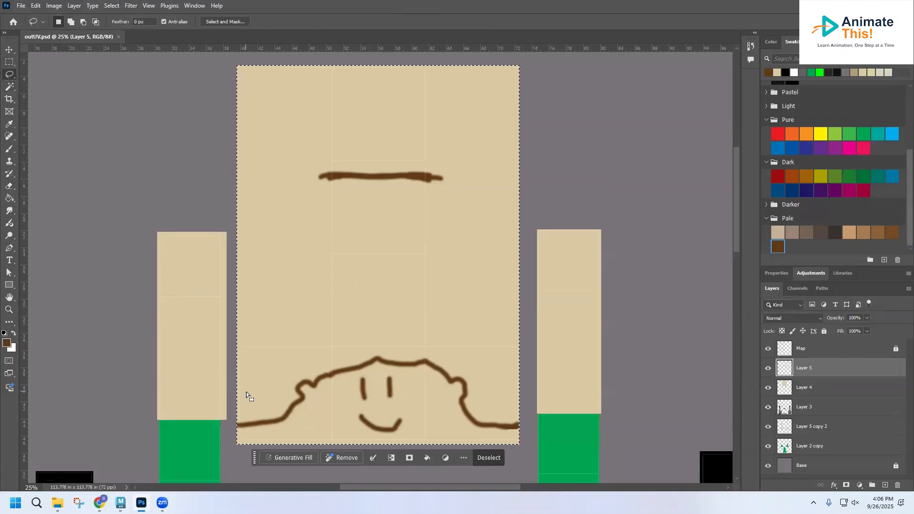
left_click(112, 5)
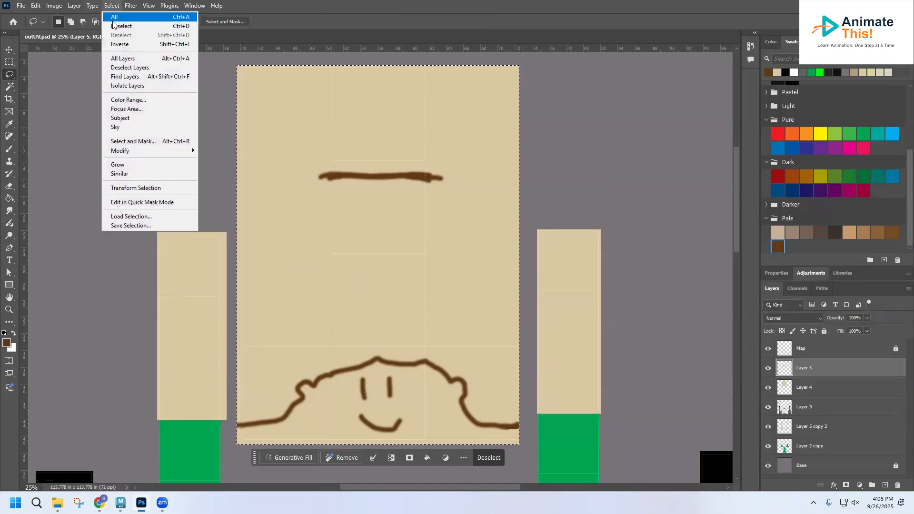
left_click(124, 26)
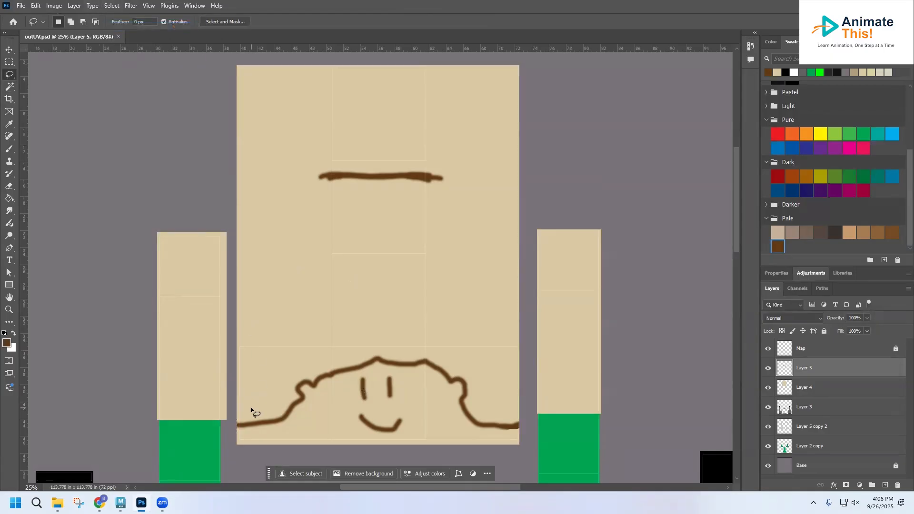
left_click_drag(237, 425, 232, 402)
mouse_move(231, 295)
left_mouse_down()
mouse_move(242, 201)
mouse_move(327, 180)
mouse_move(464, 187)
mouse_move(494, 215)
mouse_move(518, 355)
left_mouse_up()
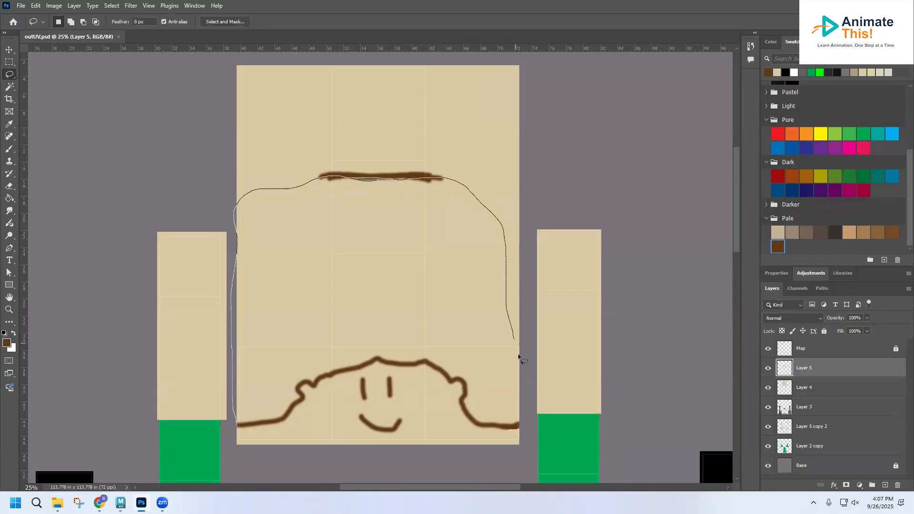
mouse_move(513, 425)
left_mouse_down()
mouse_move(476, 421)
mouse_move(467, 388)
mouse_move(442, 370)
mouse_move(378, 359)
mouse_move(303, 382)
mouse_move(284, 417)
mouse_move(237, 423)
left_mouse_up()
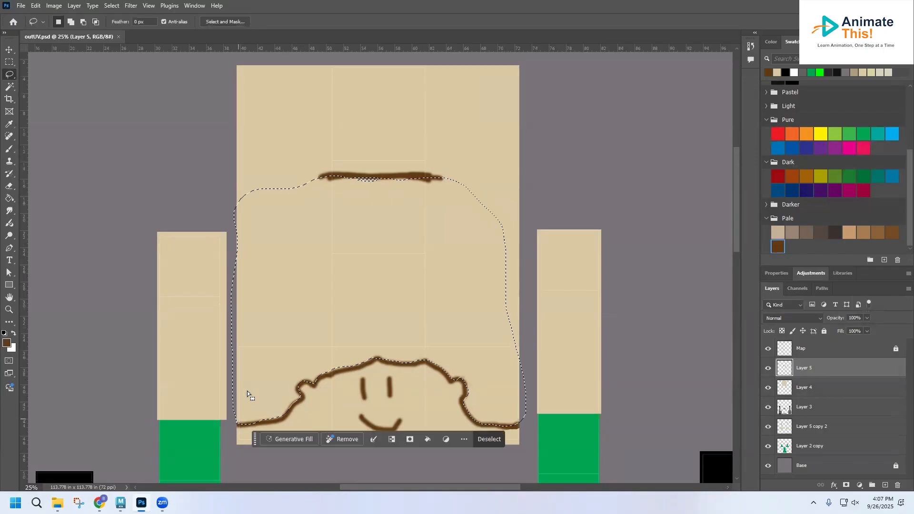
Fill the lassoed hair area with the brown foreground color at 100% opacity, then clear the selection.
left_click(35, 5)
left_click(43, 156)
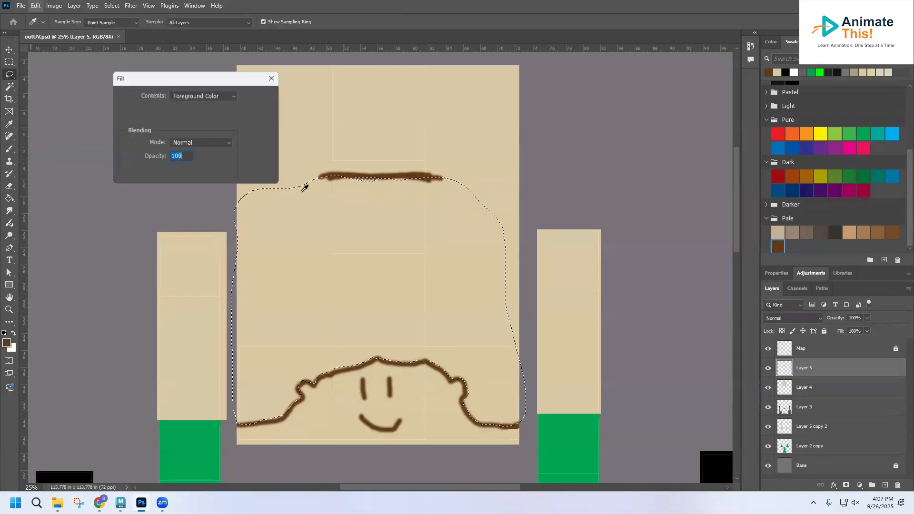
left_click(257, 97)
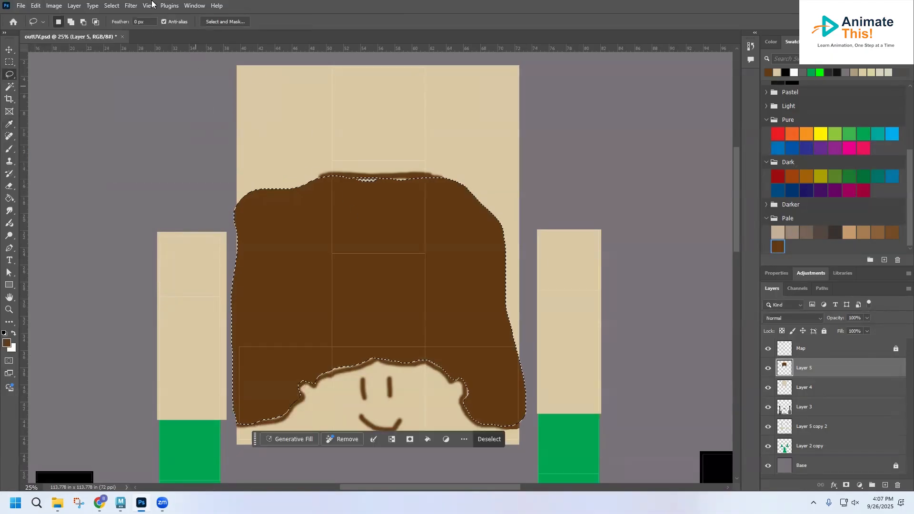
left_click(111, 5)
left_click(124, 26)
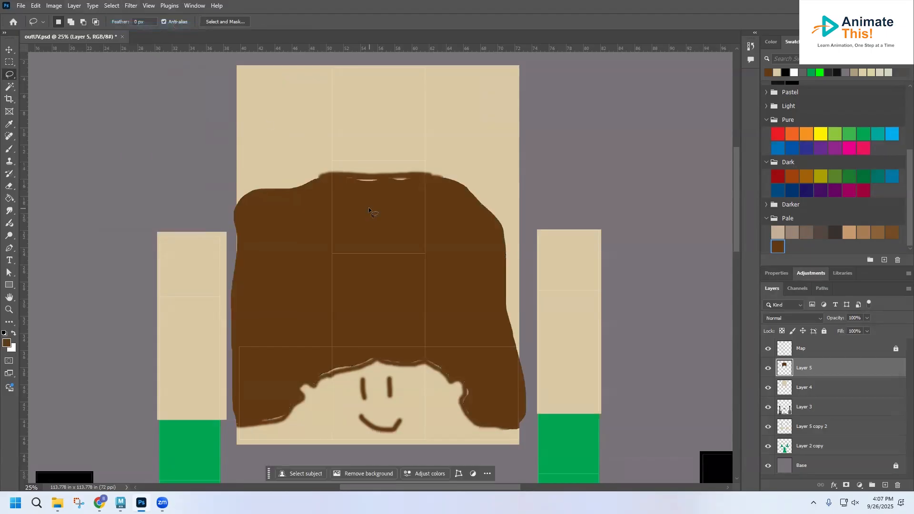
Brush brown over the unfilled gaps along the hair's edges and save the file.
left_click(9, 149)
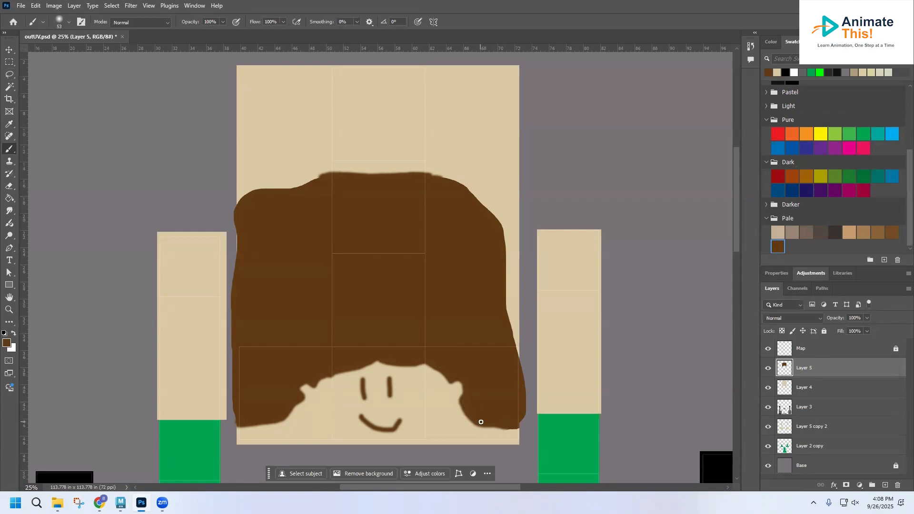
left_click(22, 6)
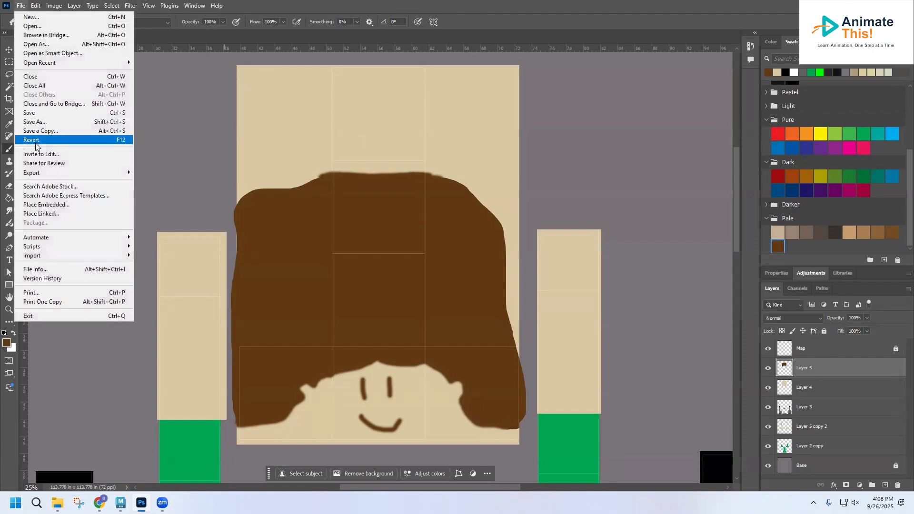
left_click(29, 112)
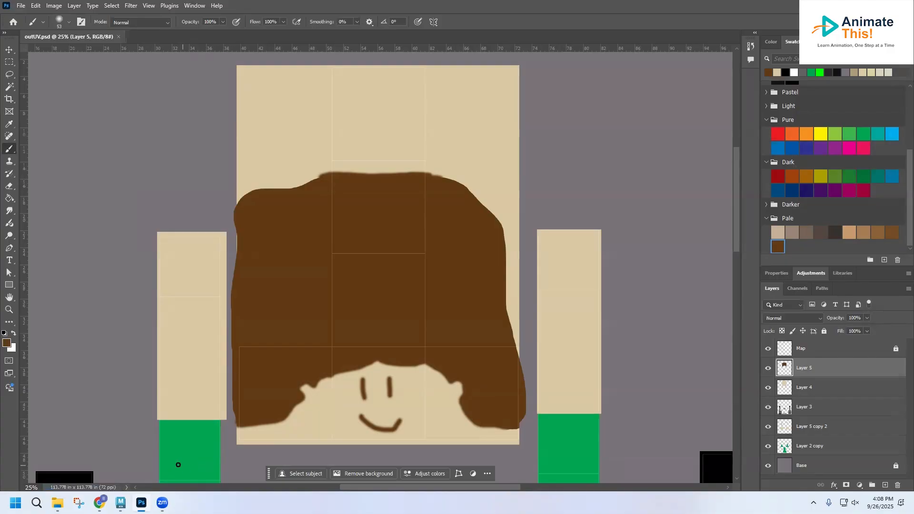
Switch to Maya and examine the filled brown hair on the head's top, side and back faces.
key("alt+Tab")
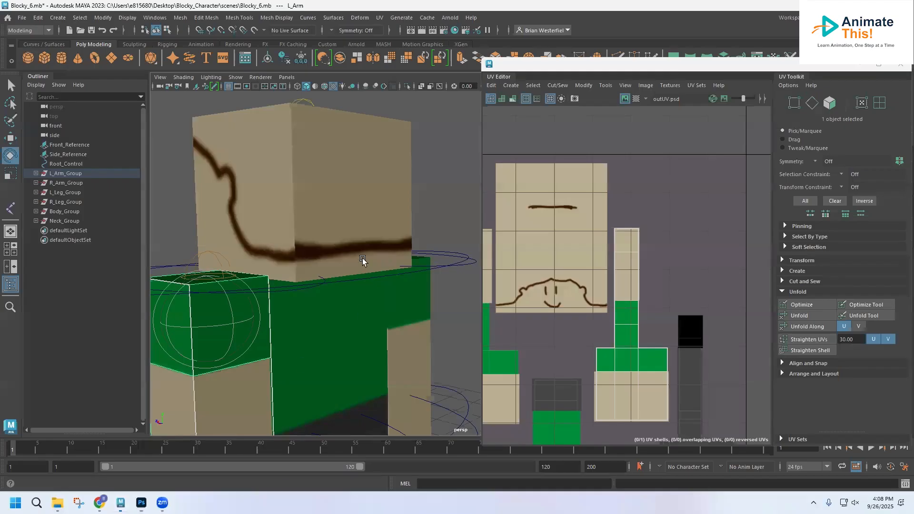
scroll(333, 249, "down", 3)
scroll(318, 256, "down", 2)
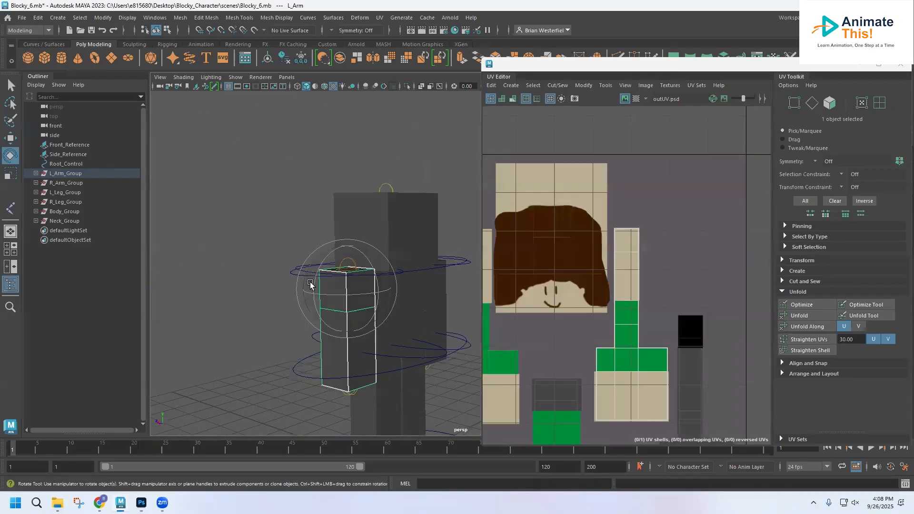
scroll(310, 284, "up", 1)
left_click_drag(301, 309, 371, 196, "alt")
scroll(371, 192, "up", 4)
middle_click_drag(369, 188, 348, 287, "alt")
scroll(340, 260, "up", 3)
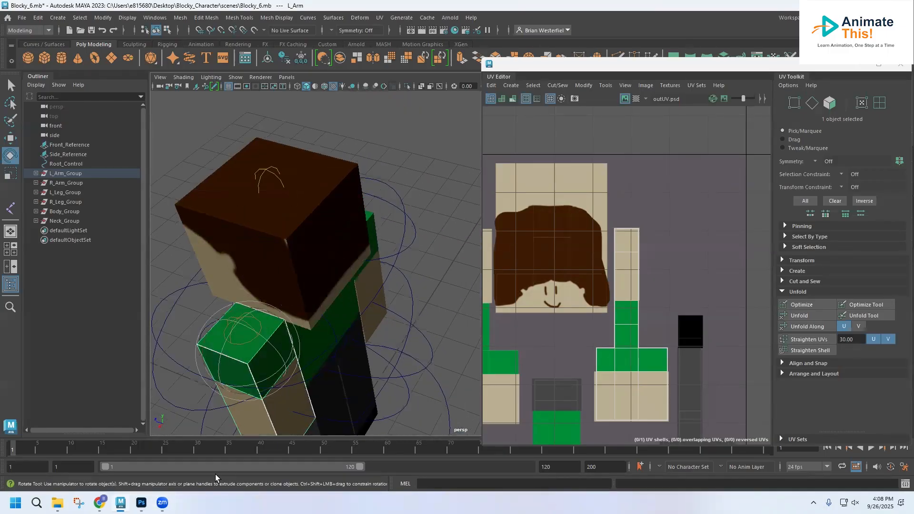
Switch to Photoshop, brush the hair's right edge outward at the upper border of the side face, and save the file.
left_click(142, 503)
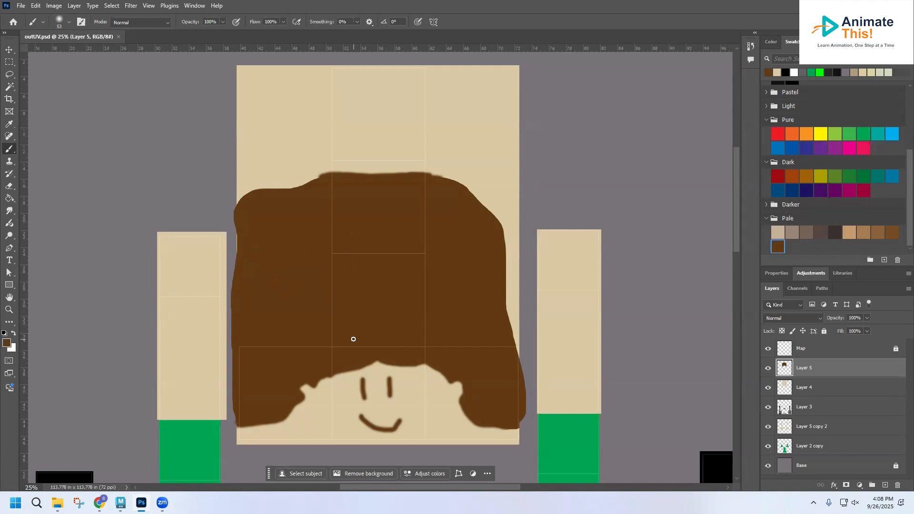
left_click_drag(333, 349, 498, 345)
left_click(21, 6)
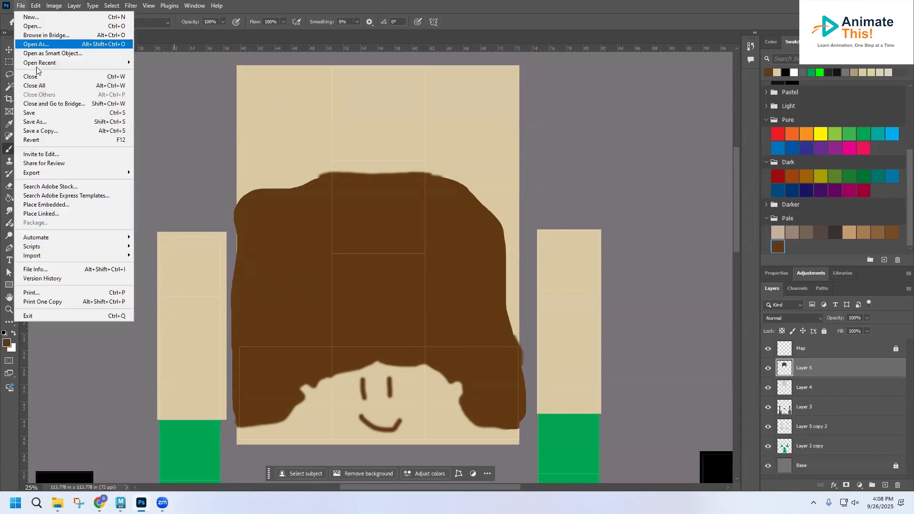
left_click(38, 112)
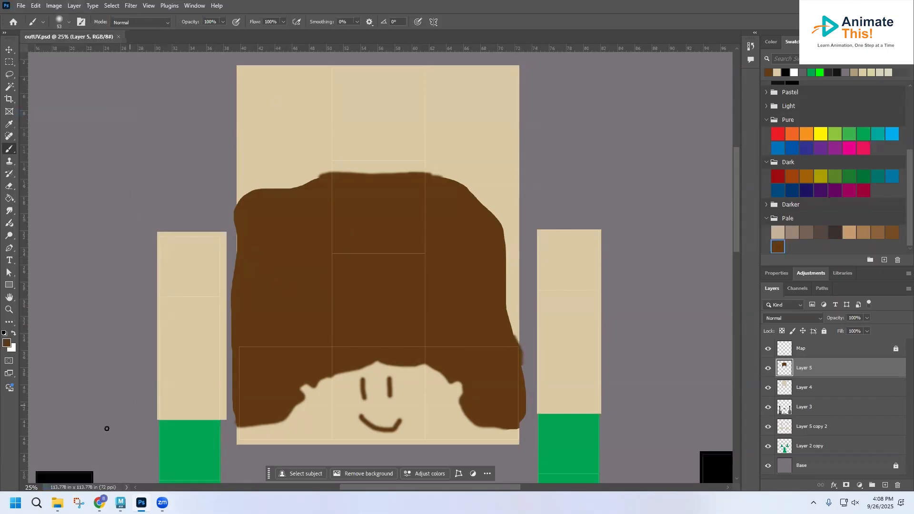
Switch to Maya and examine the finished hair and face on the character from the back, side and front.
key("alt+Tab")
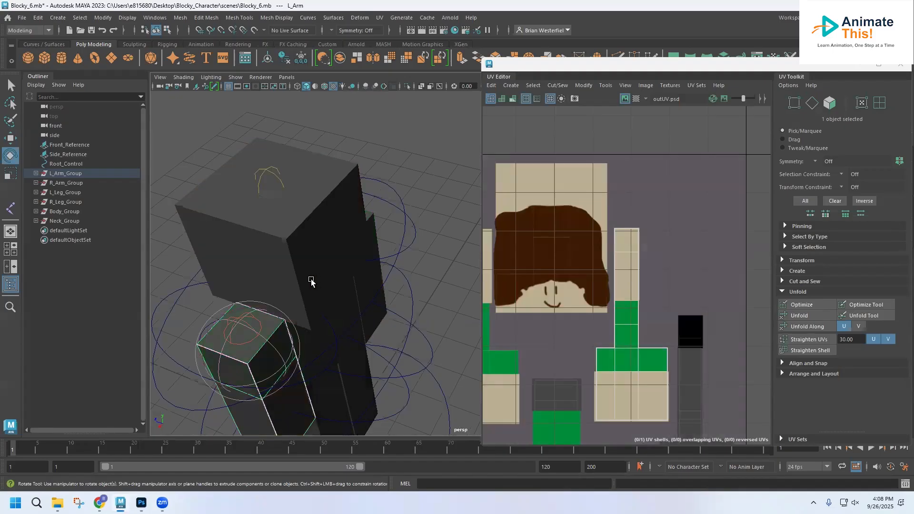
left_click_drag(263, 291, 288, 275, "alt")
scroll(257, 291, "down", 6)
left_click_drag(310, 311, 376, 318, "alt")
middle_click_drag(363, 320, 312, 306, "alt")
scroll(241, 258, "up", 4)
mouse_move(311, 307)
left_mouse_down("alt")
mouse_move(314, 284)
mouse_move(291, 272)
mouse_move(289, 244)
mouse_move(281, 295)
mouse_move(297, 301)
left_mouse_up("alt")
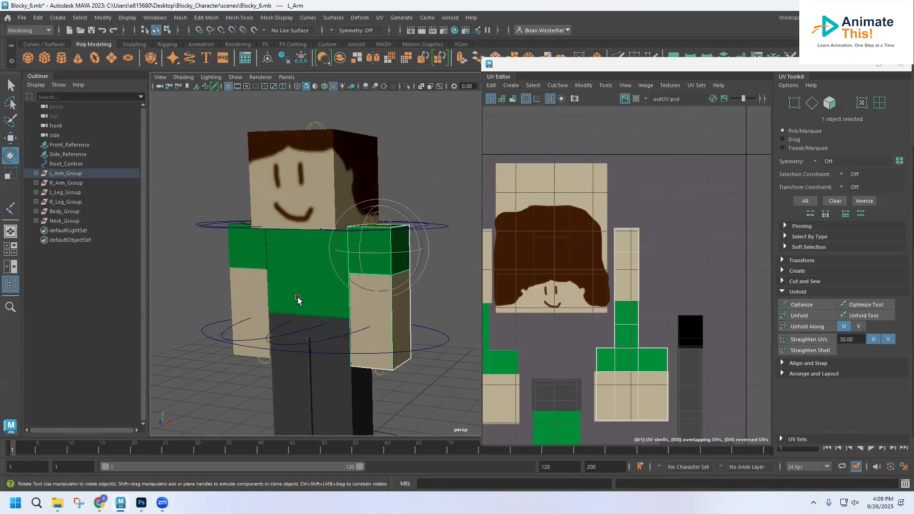
scroll(308, 282, "down", 5)
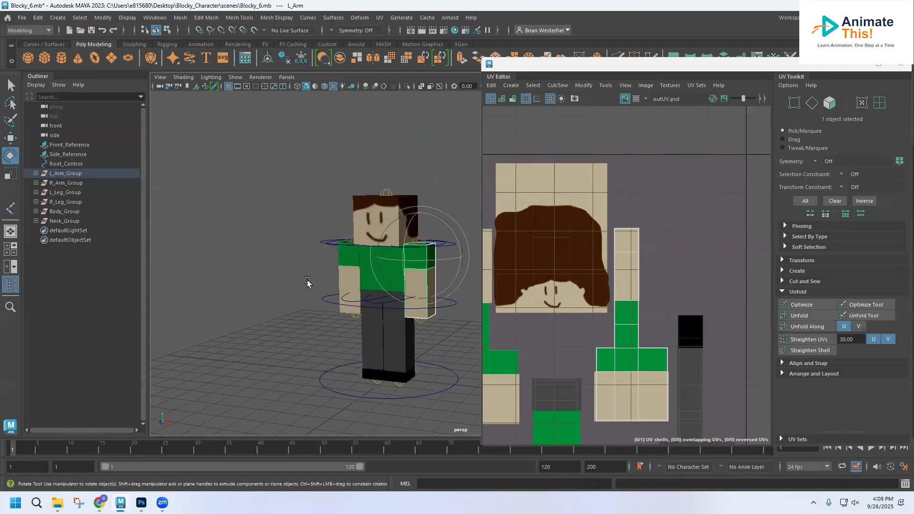
scroll(308, 282, "up", 3)
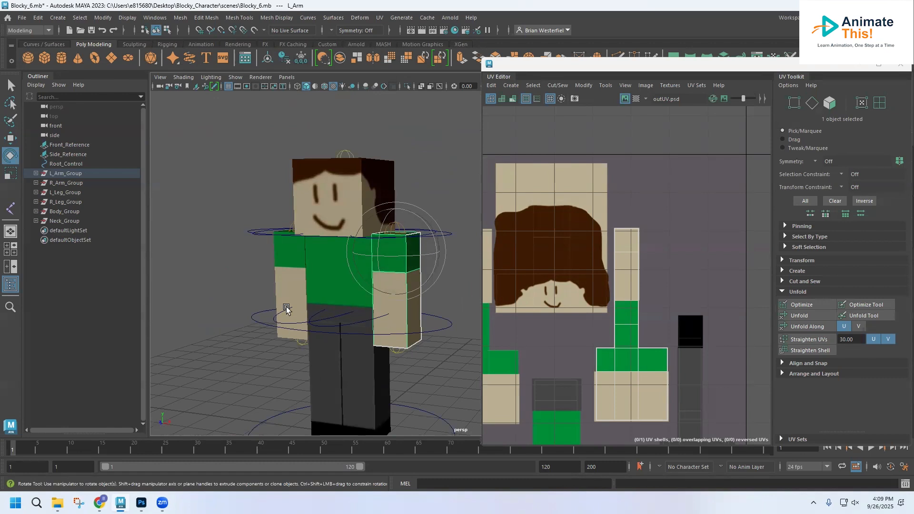
Save the scene as Blocky_6.mb in the scenes folder, replacing the existing file.
left_click(22, 17)
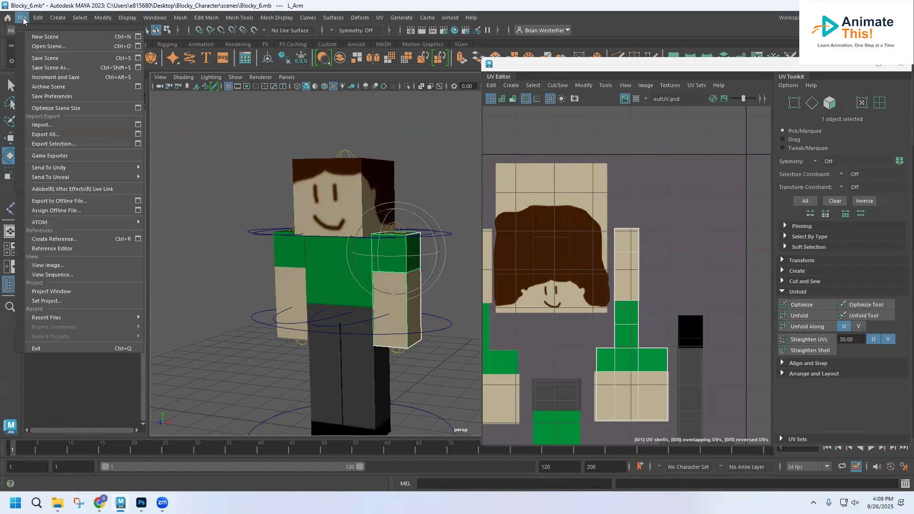
left_click(44, 67)
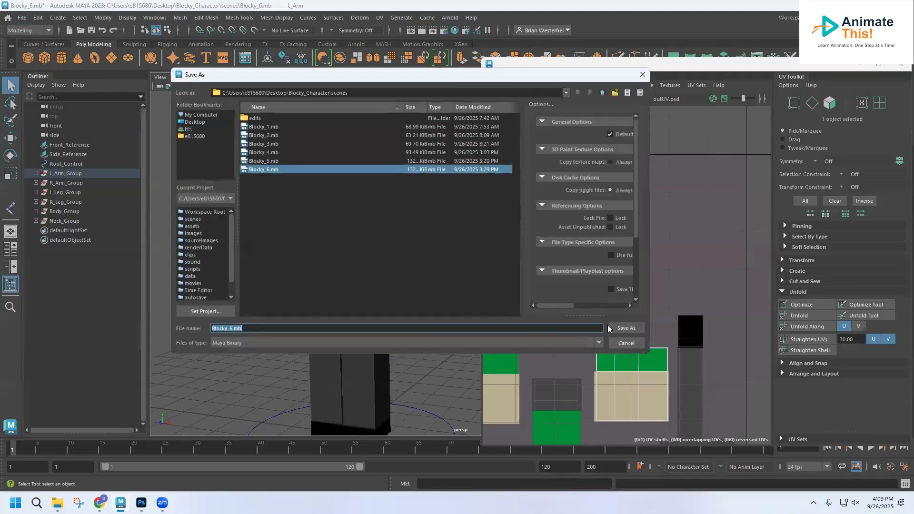
left_click(623, 329)
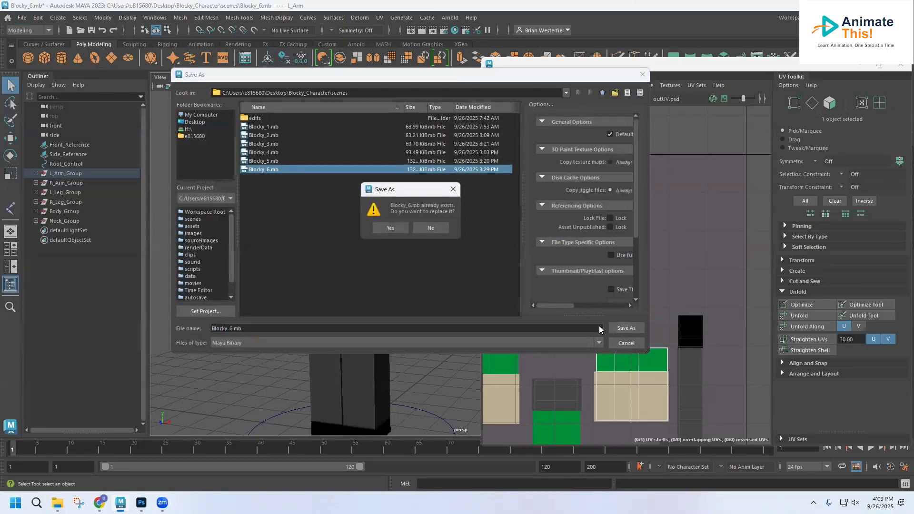
left_click(388, 228)
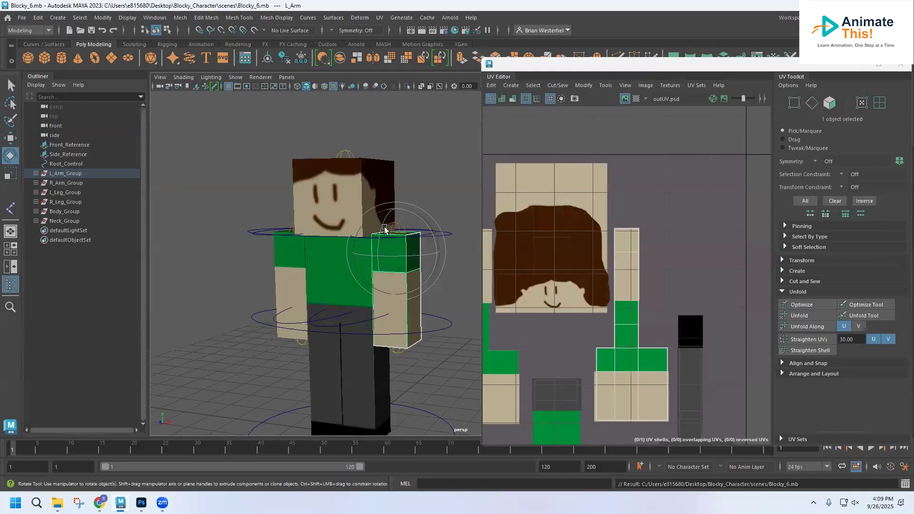